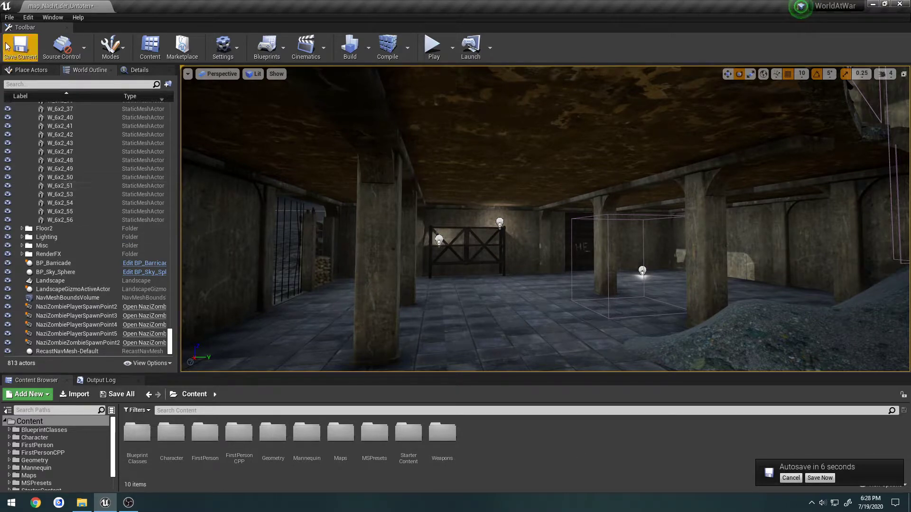
# - Save the current map
pyautogui.click(9, 17)
pyautogui.click(28, 93)
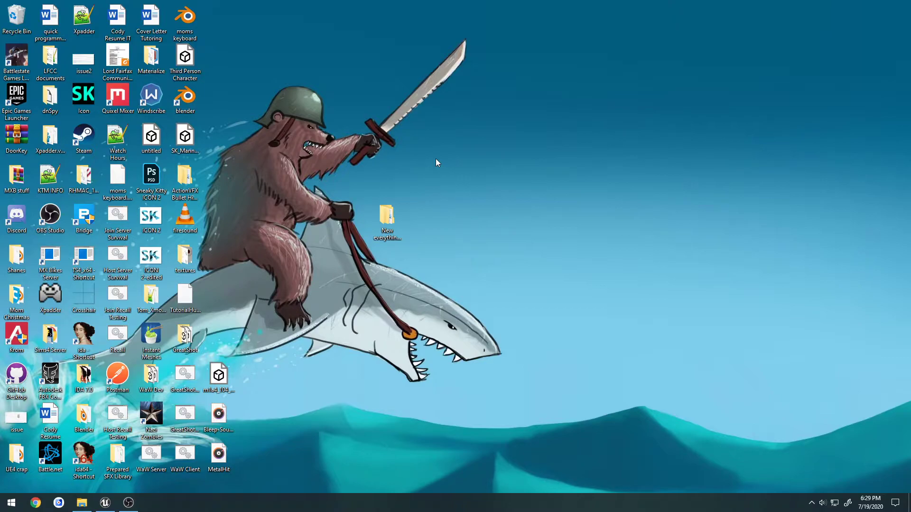
# - Open the desktop folder of new assets and look through its 1911, Arms and M1 Carbine folders, including the M1 Carbine arm animations
pyautogui.click(388, 215)
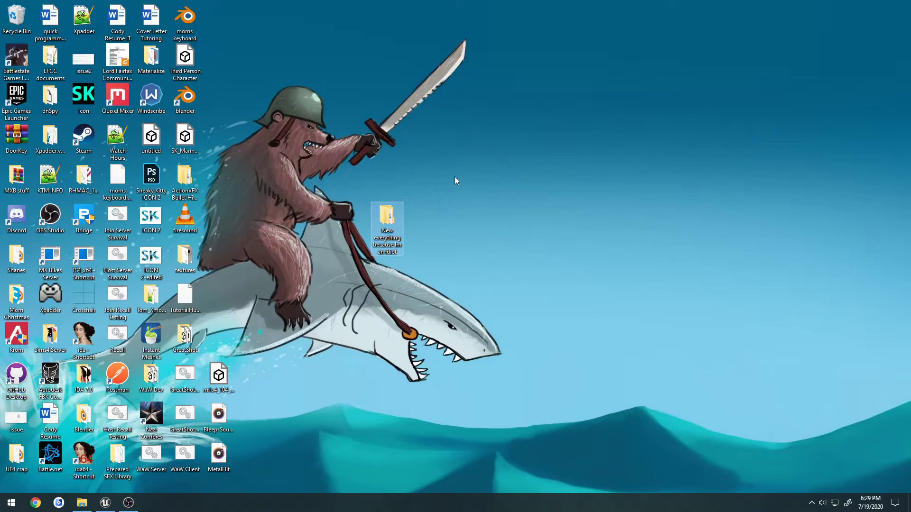
pyautogui.press('Return')
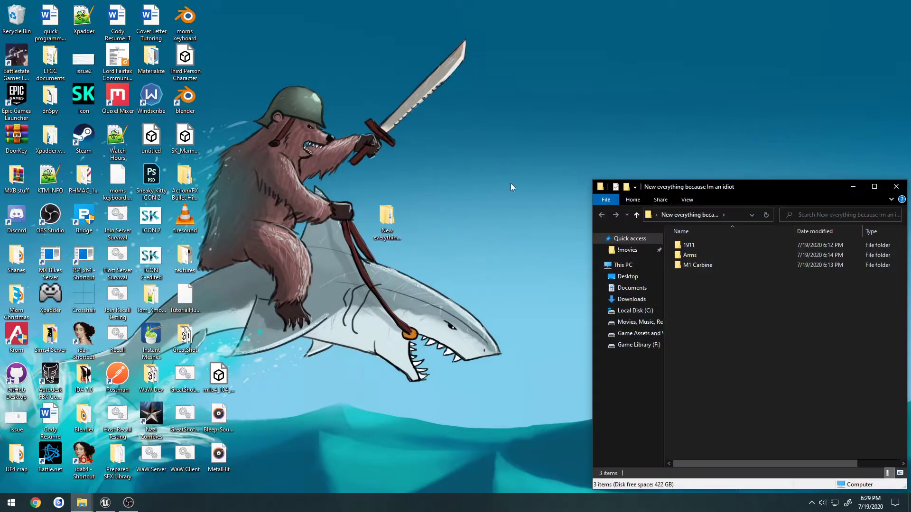
pyautogui.moveTo(687, 186); pyautogui.dragTo(569, 167)
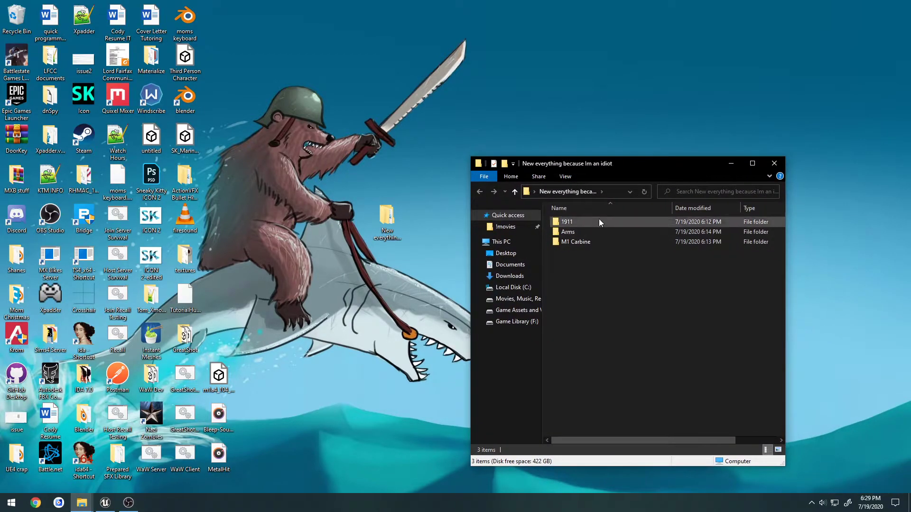
pyautogui.doubleClick(599, 218)
pyautogui.hotkey('alt', 'Left')
pyautogui.doubleClick(588, 231)
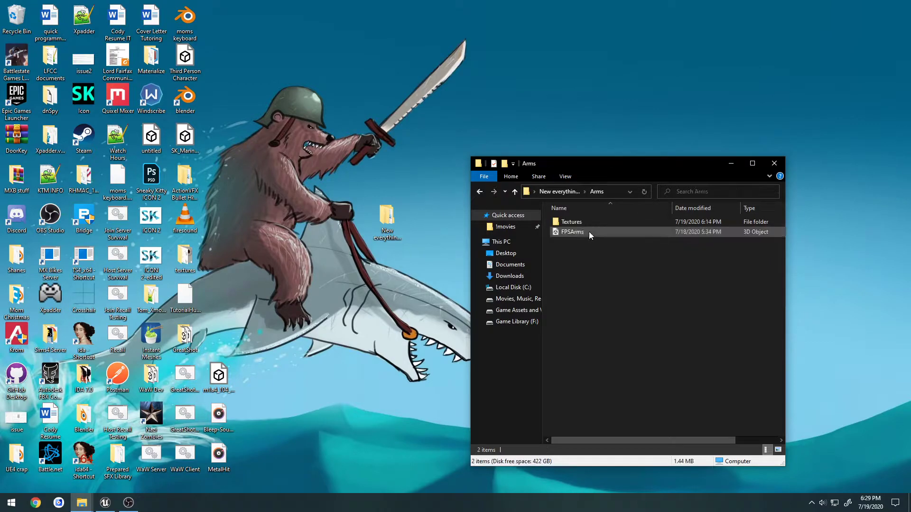
pyautogui.hotkey('alt', 'Left')
pyautogui.click(591, 240)
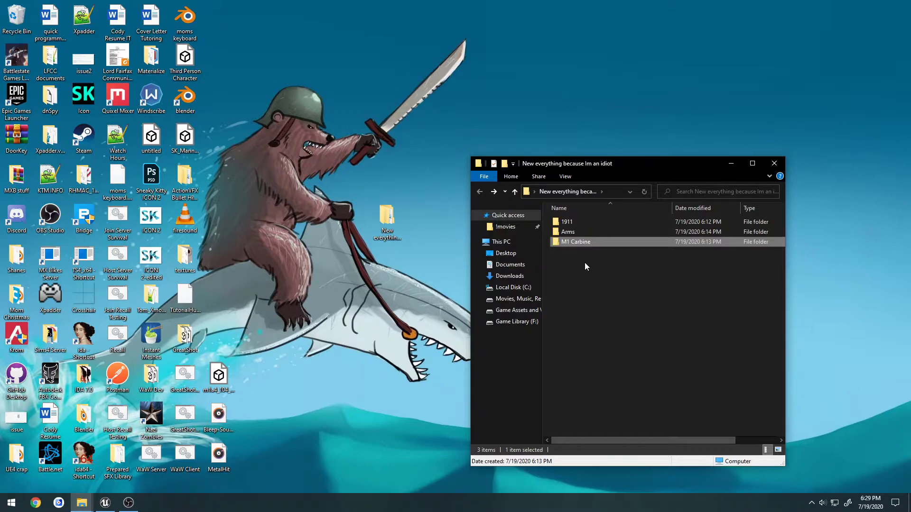
pyautogui.doubleClick(603, 243)
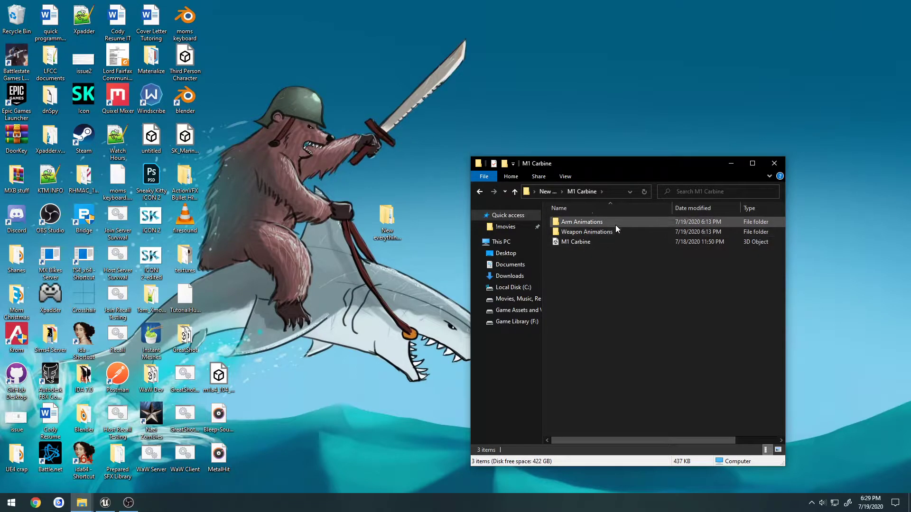
pyautogui.doubleClick(615, 222)
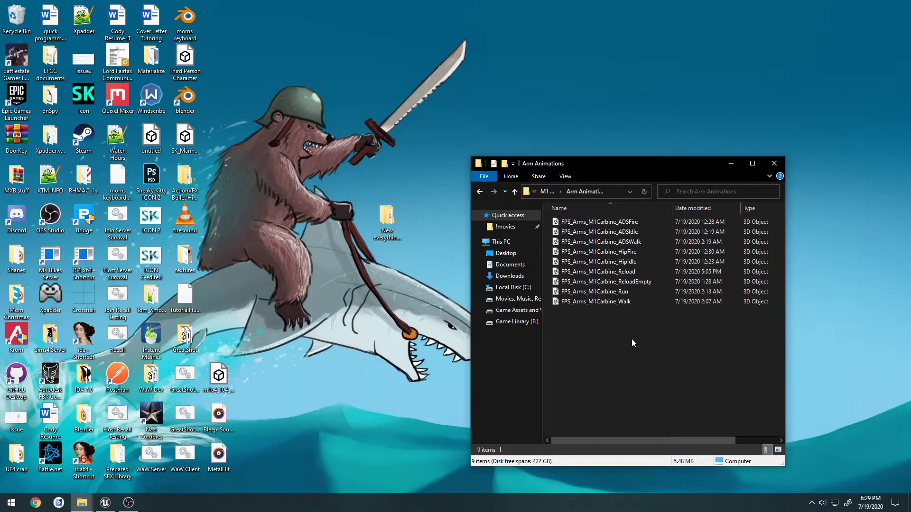
pyautogui.press('BackSpace')
pyautogui.press('BackSpace')
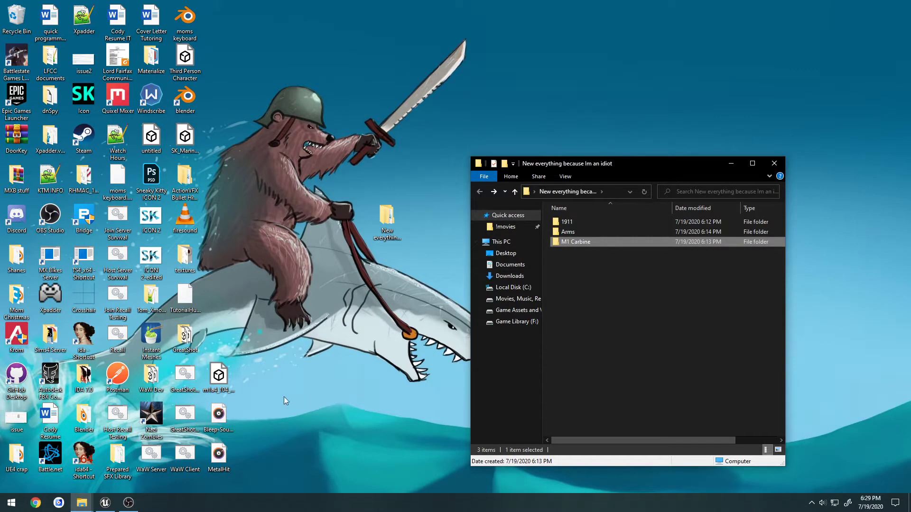
# - Switch to Unreal Editor, open BP_NaziZombieCharacter from BlueprintClasses/Player, and reset its Starting Weapon Class to None
pyautogui.click(105, 502)
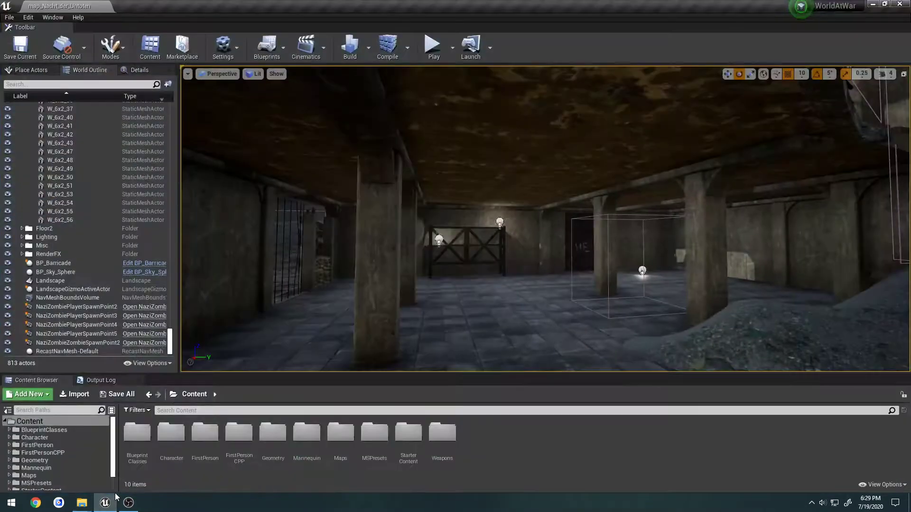
pyautogui.click(67, 431)
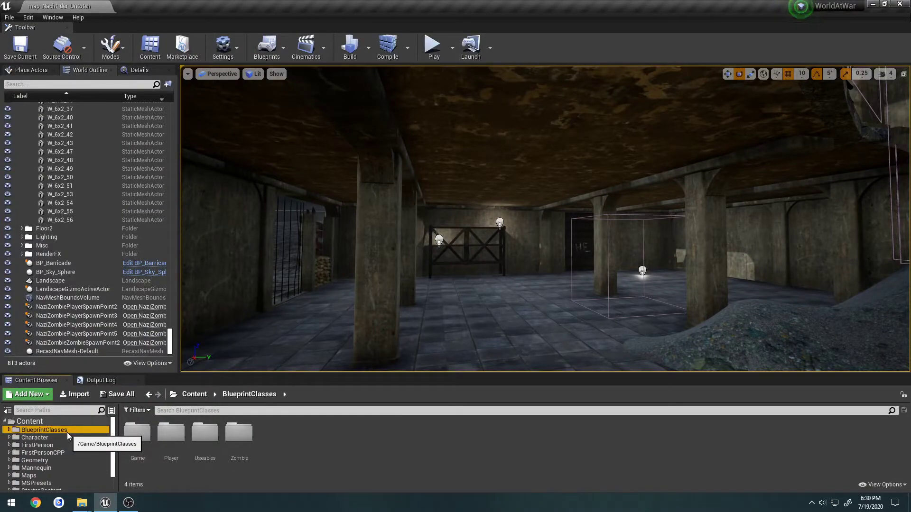
pyautogui.doubleClick(171, 436)
pyautogui.doubleClick(205, 433)
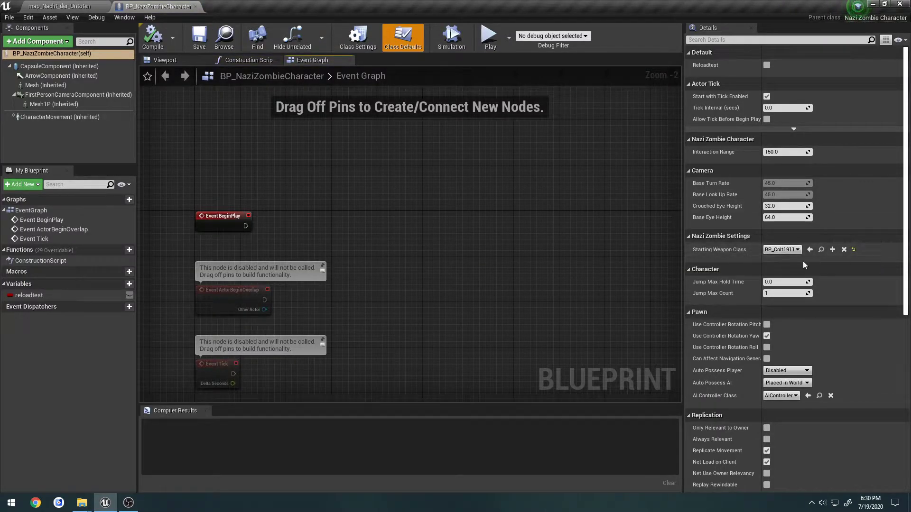
pyautogui.click(853, 250)
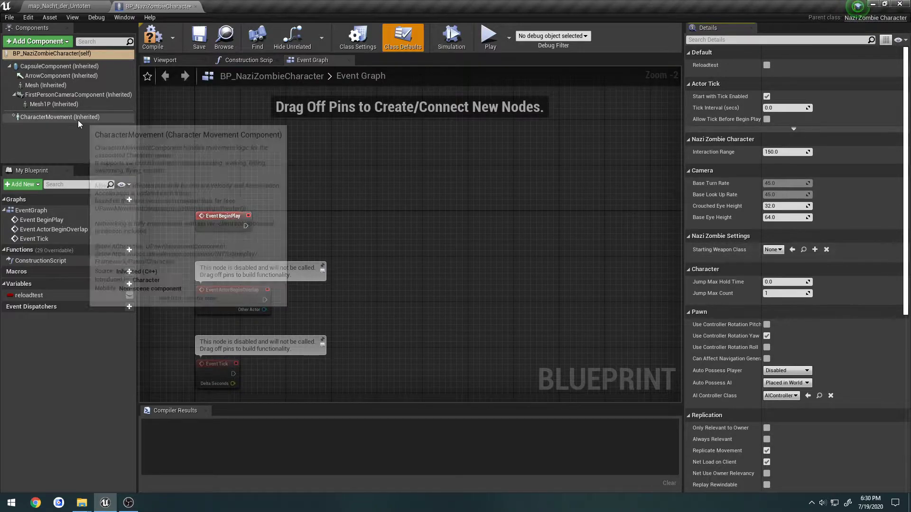
# - Reset Mesh1P's Skeletal Mesh to its default, set its Anim Class to None, and compile and close the blueprint
pyautogui.click(66, 104)
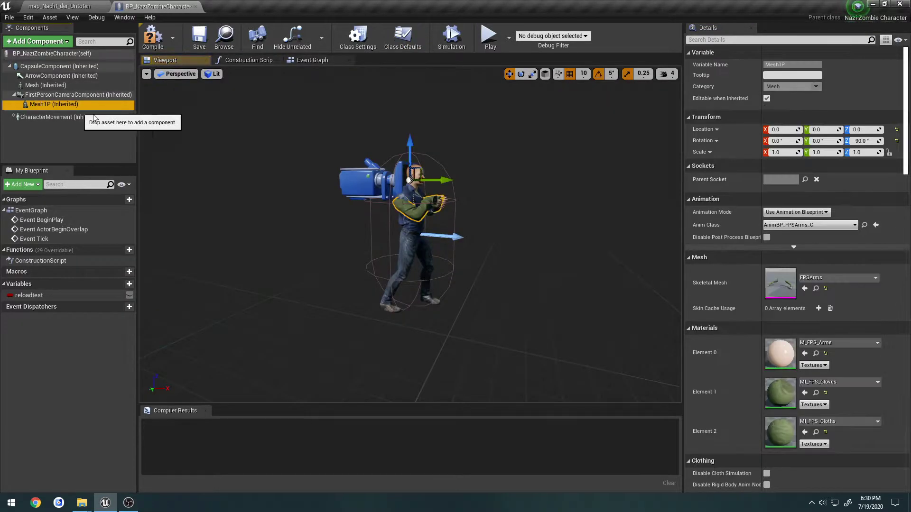
pyautogui.click(826, 289)
pyautogui.click(806, 227)
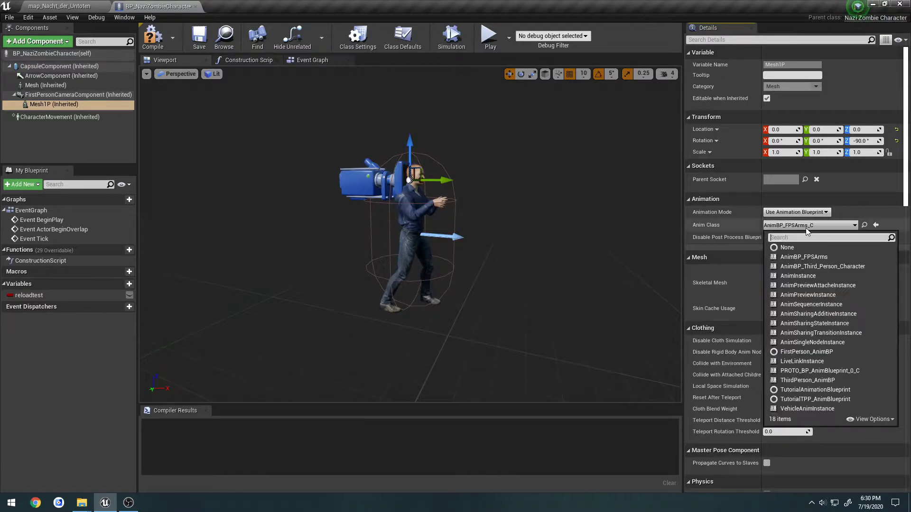
pyautogui.click(799, 248)
pyautogui.click(153, 38)
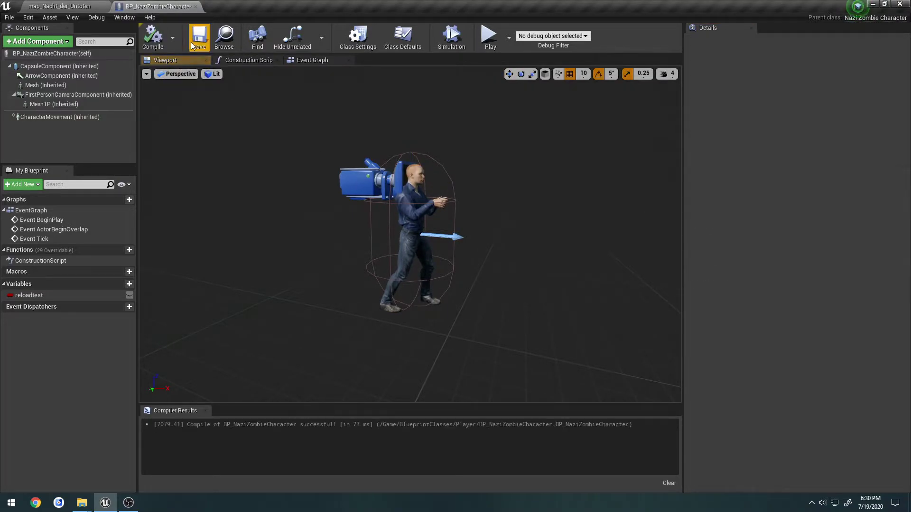
pyautogui.click(195, 6)
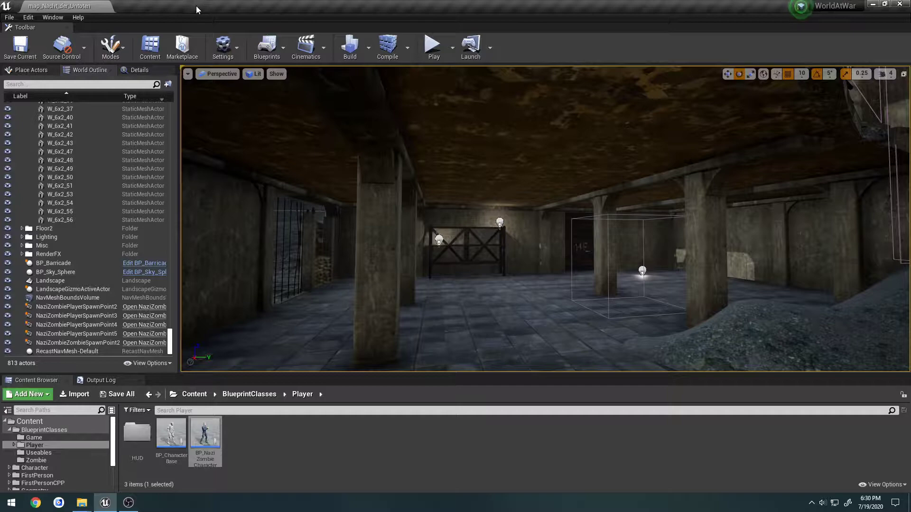
# - Open the Weapons/1911 content folder and check what is inside Rescaled1911
pyautogui.click(9, 430)
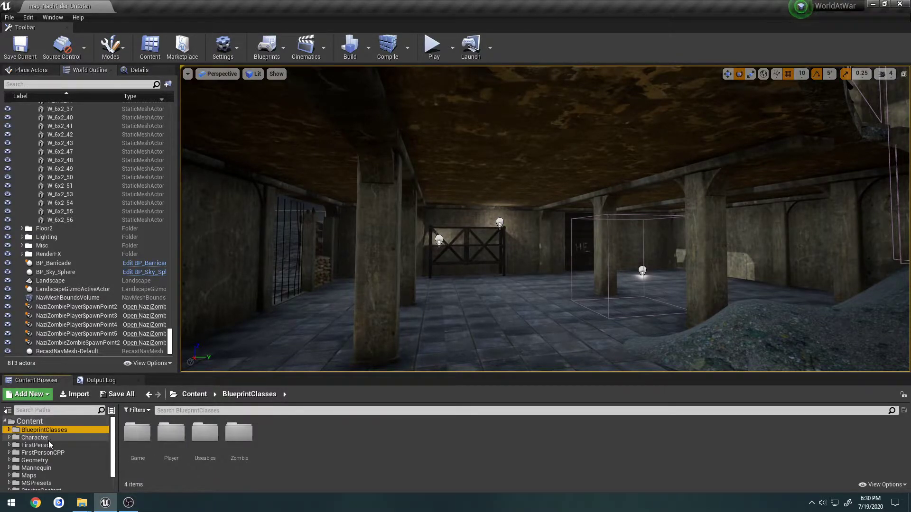
pyautogui.scroll(-2, 87, 445)
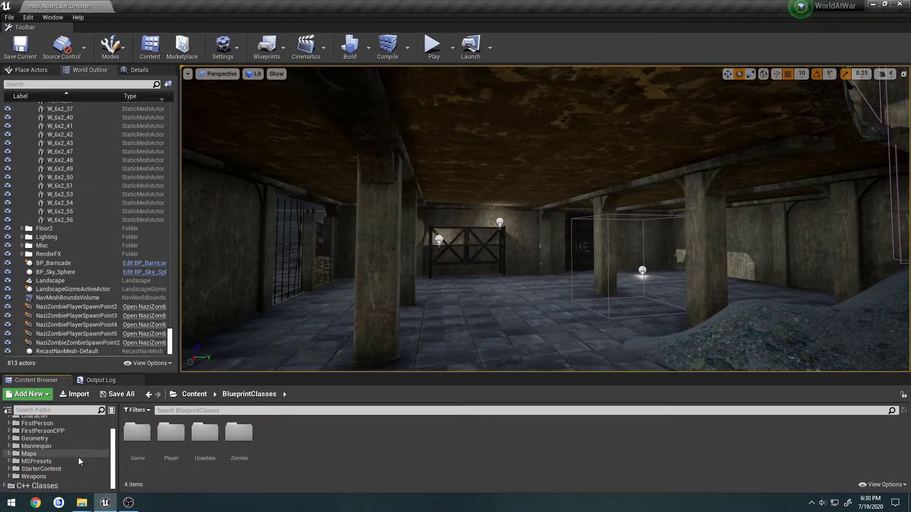
pyautogui.click(33, 476)
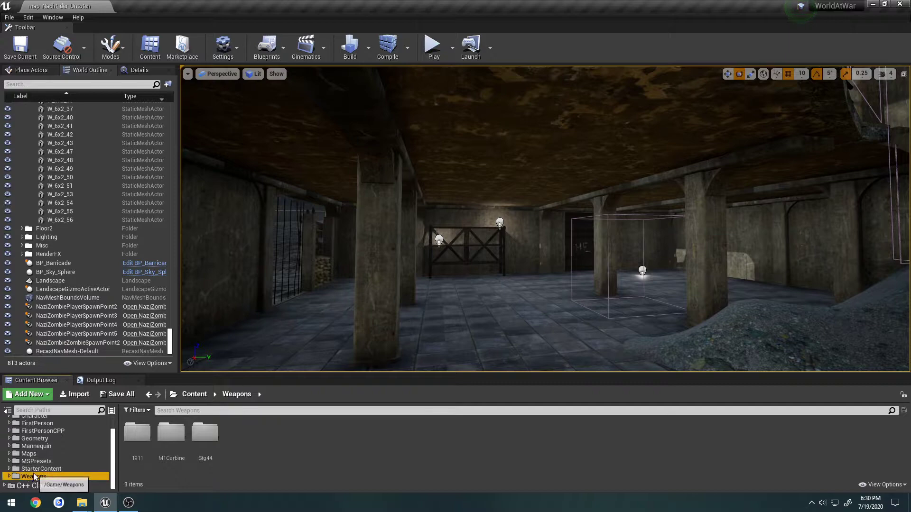
pyautogui.doubleClick(136, 434)
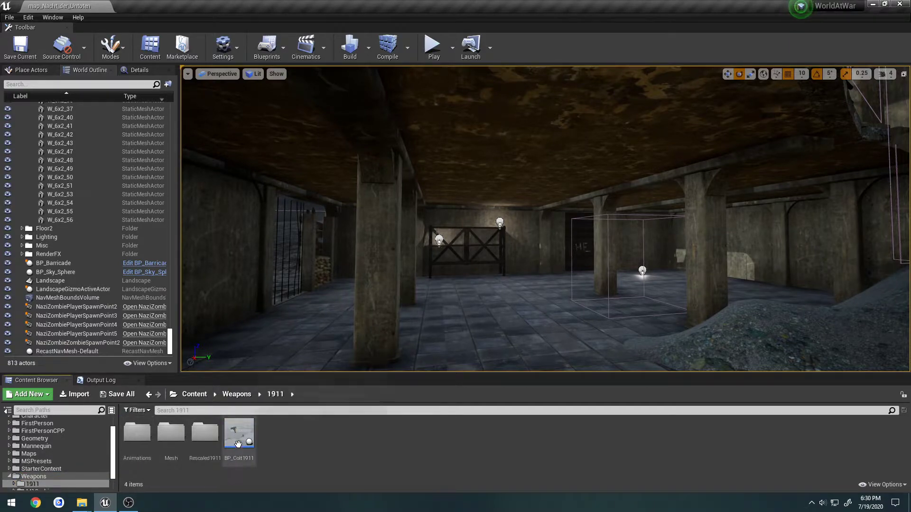
pyautogui.moveTo(237, 436)
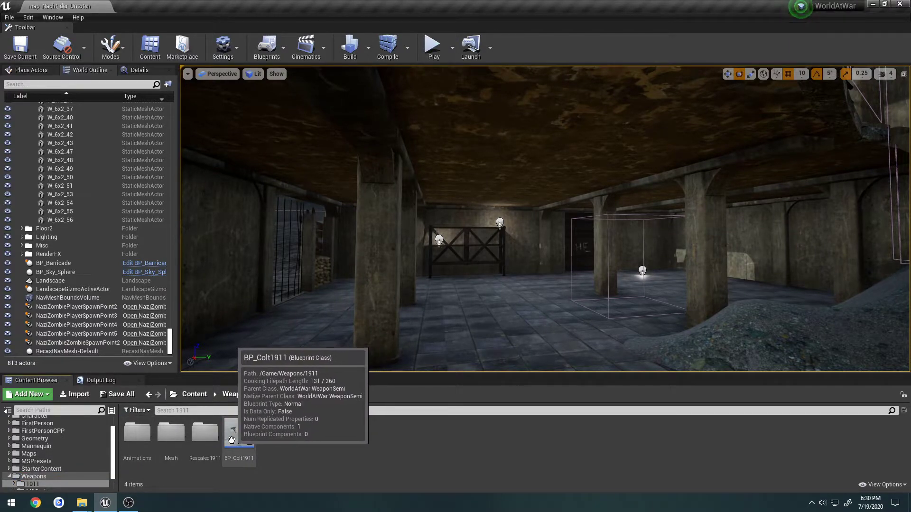
pyautogui.doubleClick(205, 432)
pyautogui.hotkey('alt', 'Left')
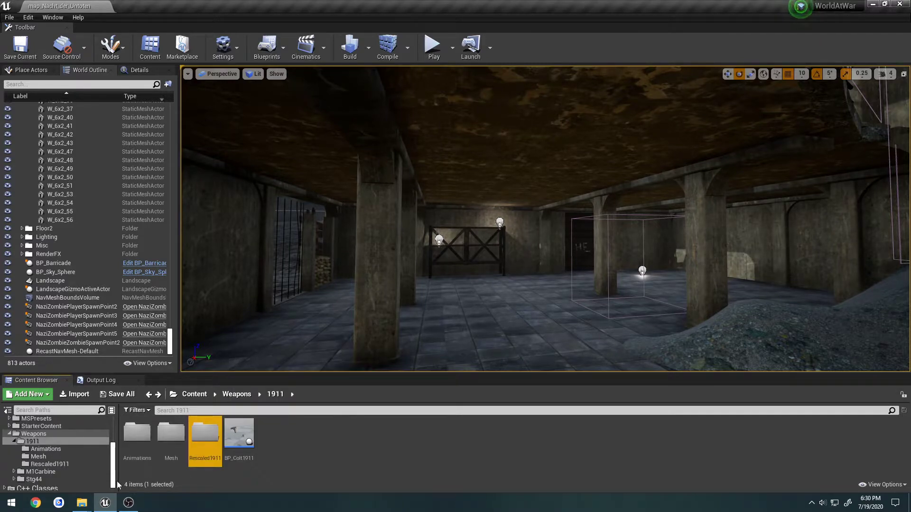
# - In File Explorer, delete the Rescaled1911 folder from the project's Content/Weapons/1911 directory, and return to Unreal Editor
pyautogui.click(82, 502)
pyautogui.moveTo(82, 502)
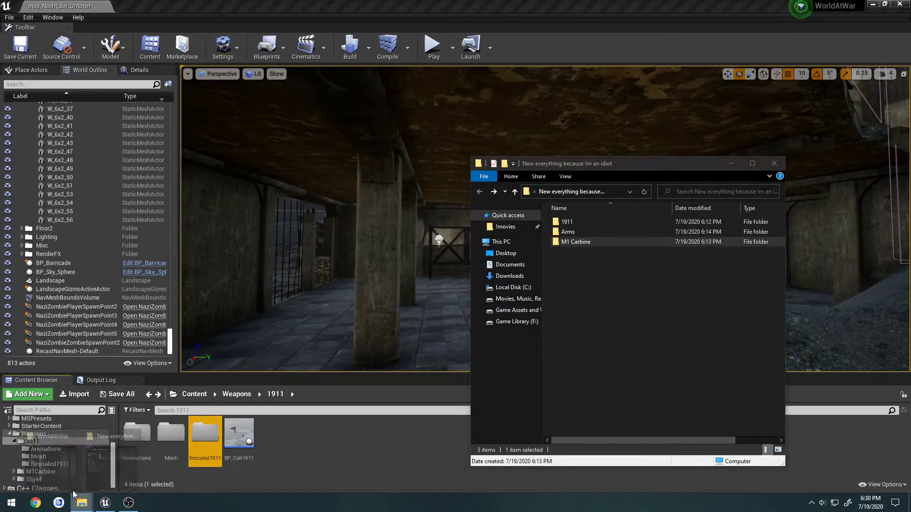
pyautogui.click(72, 462)
pyautogui.doubleClick(511, 252)
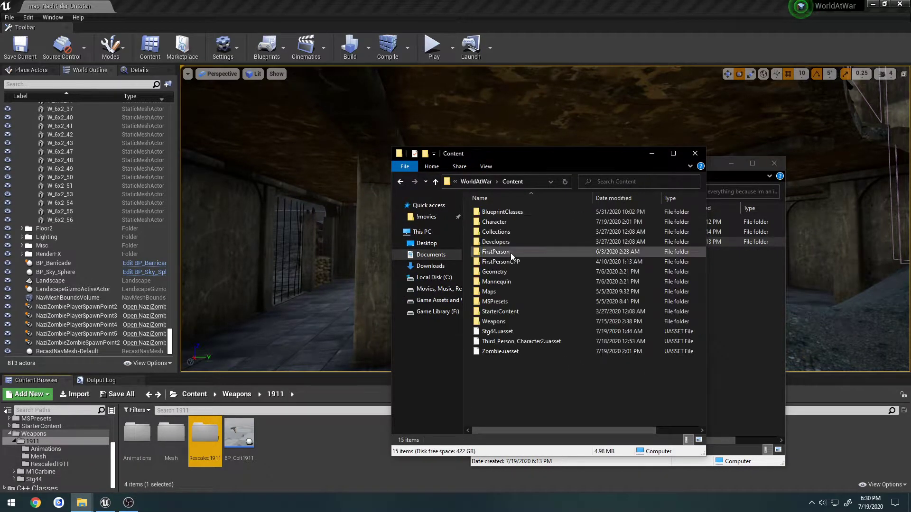
pyautogui.doubleClick(511, 319)
pyautogui.doubleClick(510, 213)
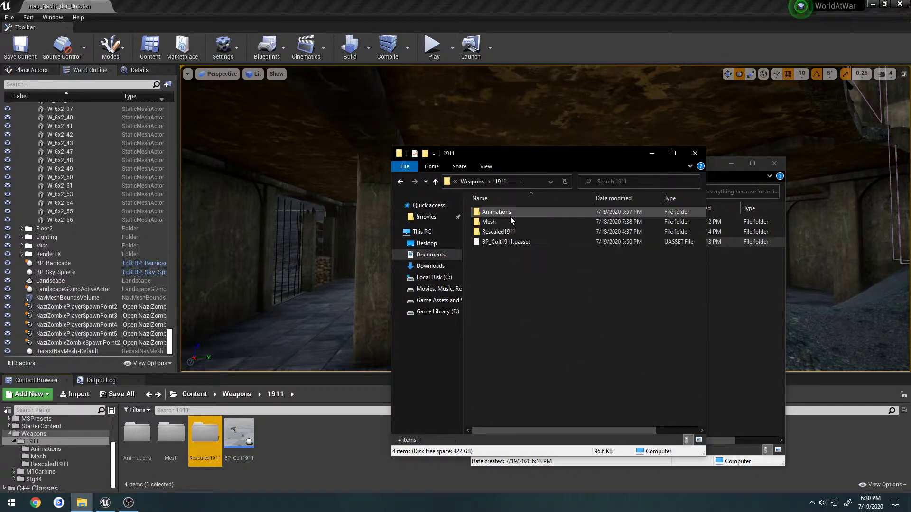
pyautogui.click(514, 231)
pyautogui.press('Delete')
pyautogui.click(304, 446)
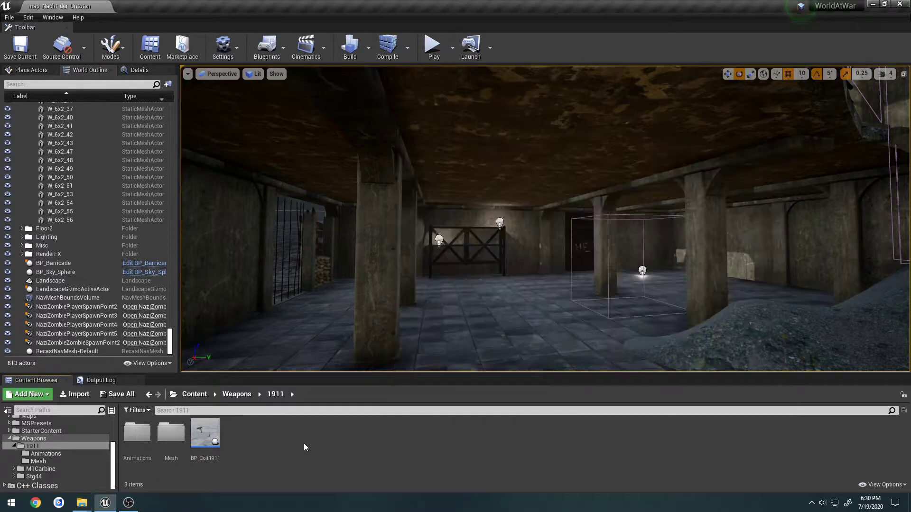
# - Force delete 1911_Fire, 1911_Reload, 1911_ReloadEmpty and TP_1911_Reload from the 1911 Animations folder
pyautogui.doubleClick(173, 432)
pyautogui.hotkey('alt', 'Left')
pyautogui.click(142, 437)
pyautogui.doubleClick(143, 437)
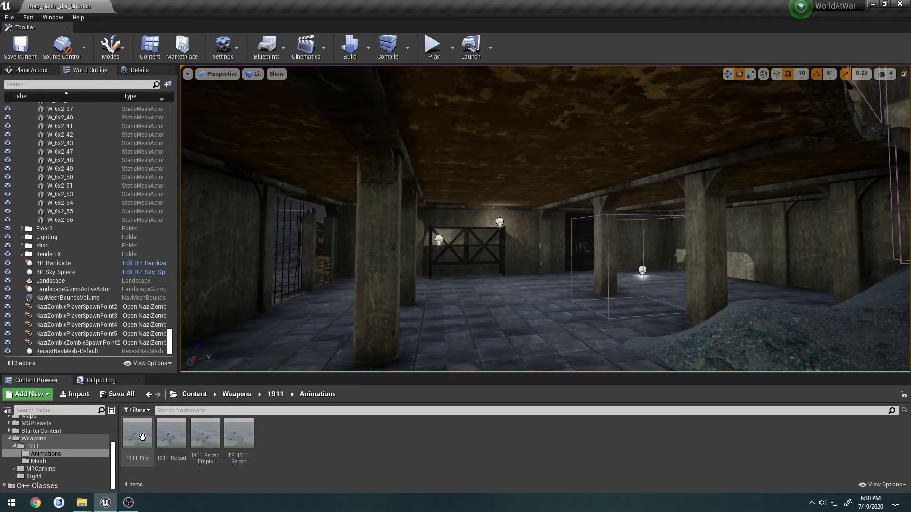
pyautogui.click(142, 437)
pyautogui.keyDown('shift'); pyautogui.click(247, 429); pyautogui.keyUp('shift')
pyautogui.press('Delete')
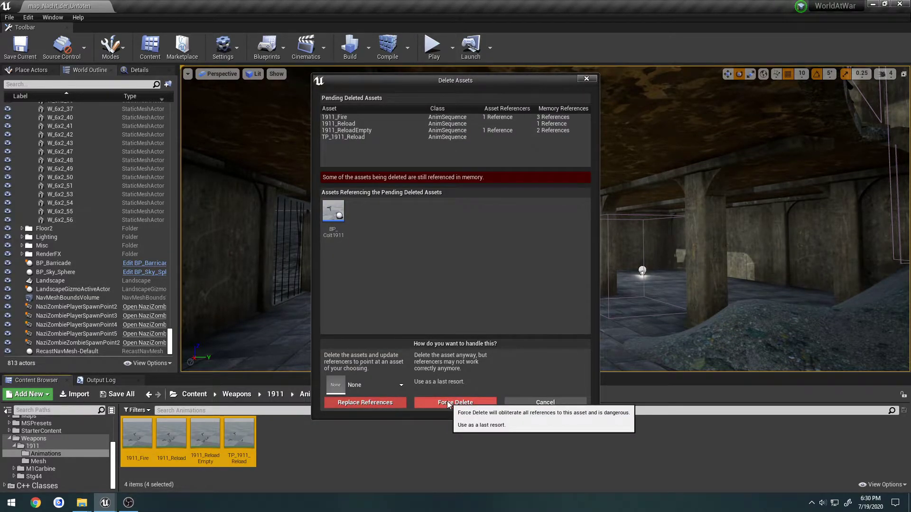
pyautogui.click(539, 402)
pyautogui.press('Delete')
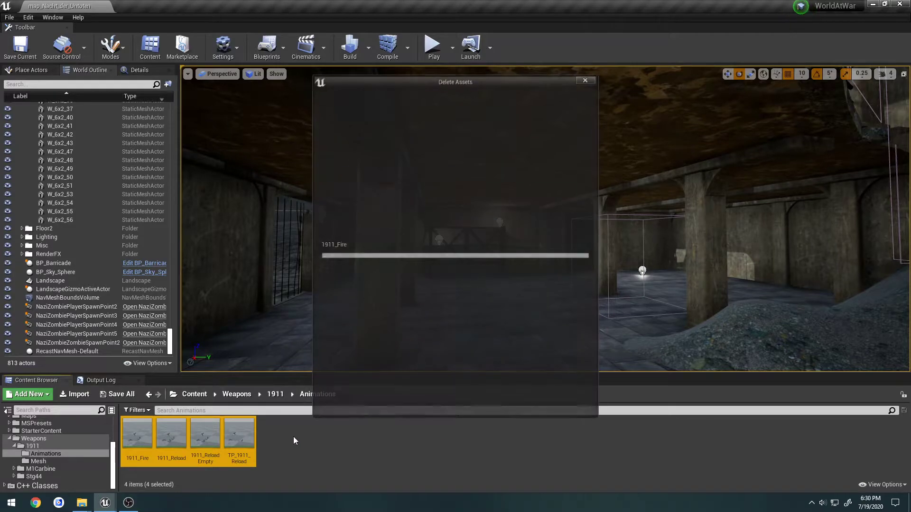
pyautogui.click(459, 402)
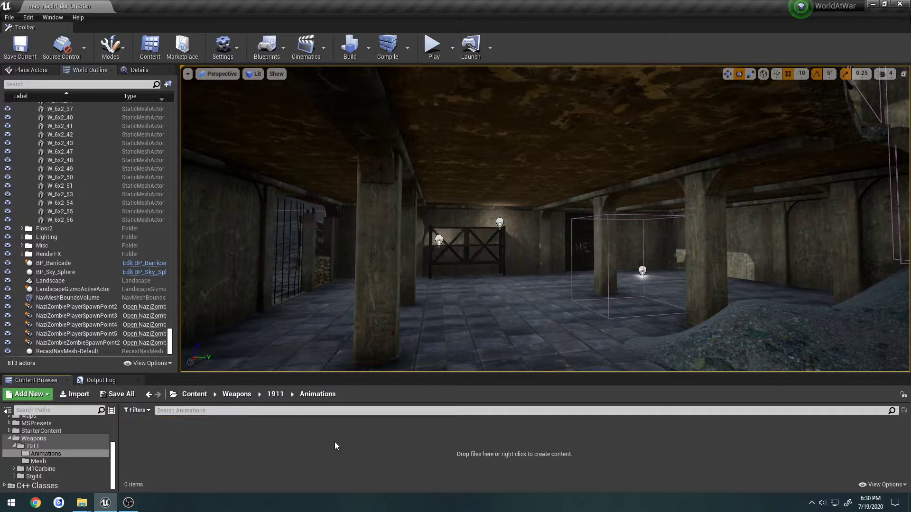
# - Force delete all assets in the 1911 Mesh folder, including the skeletal mesh, physics asset, skeleton, Colt textures and M_1911 material
pyautogui.hotkey('alt', 'Left')
pyautogui.doubleClick(170, 437)
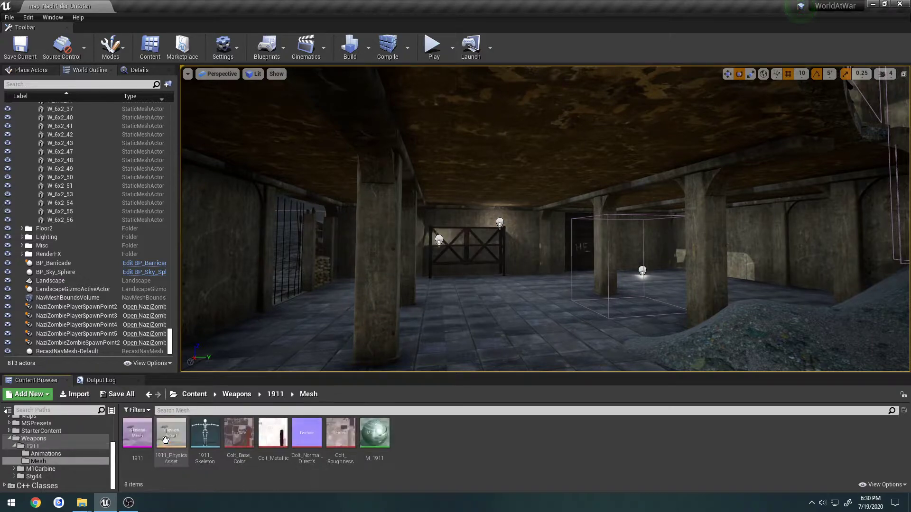
pyautogui.click(133, 441)
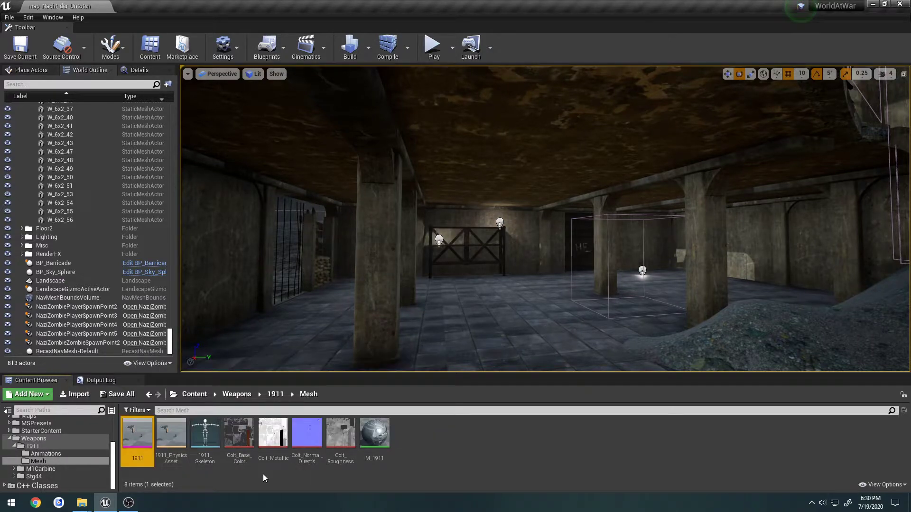
pyautogui.keyDown('shift'); pyautogui.click(377, 438); pyautogui.keyUp('shift')
pyautogui.press('Delete')
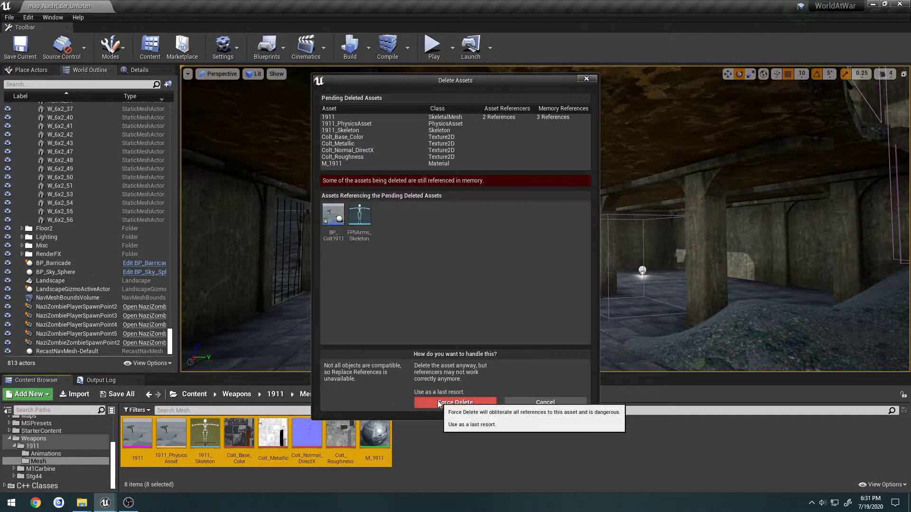
pyautogui.click(437, 403)
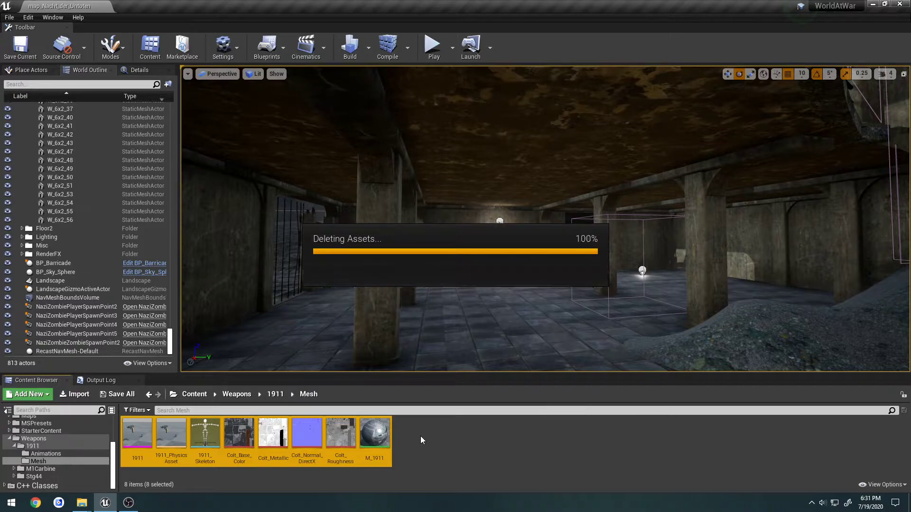
# - Force delete M1Carbine_Fire, M1Carbine_Reload and M1Carbine_ReloadEmpty from the Weapons/M1Carbine/Animations folder
pyautogui.click(233, 395)
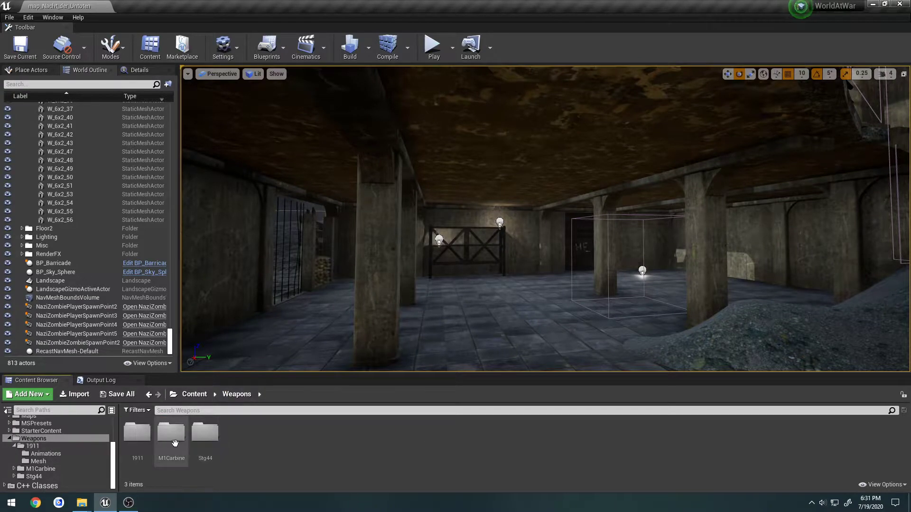
pyautogui.doubleClick(172, 432)
pyautogui.doubleClick(141, 447)
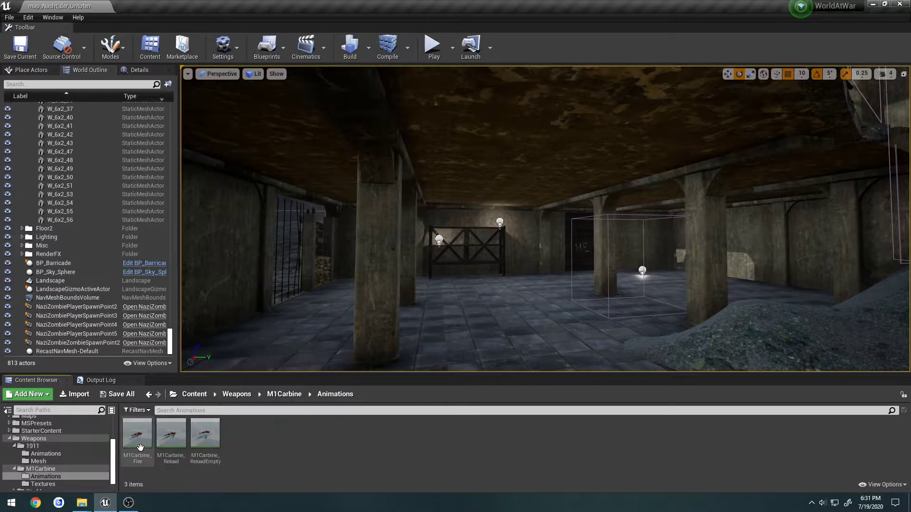
pyautogui.click(138, 433)
pyautogui.hotkey('ctrl', 'a')
pyautogui.press('Delete')
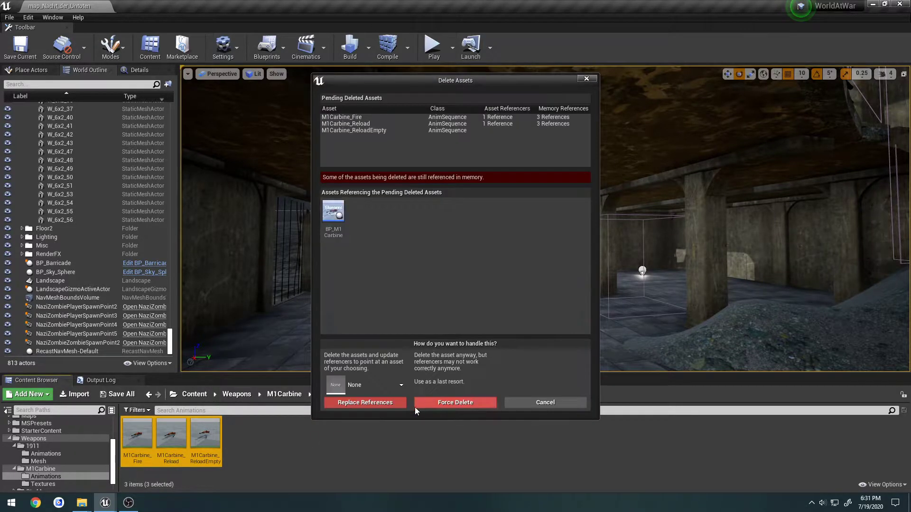
pyautogui.click(437, 406)
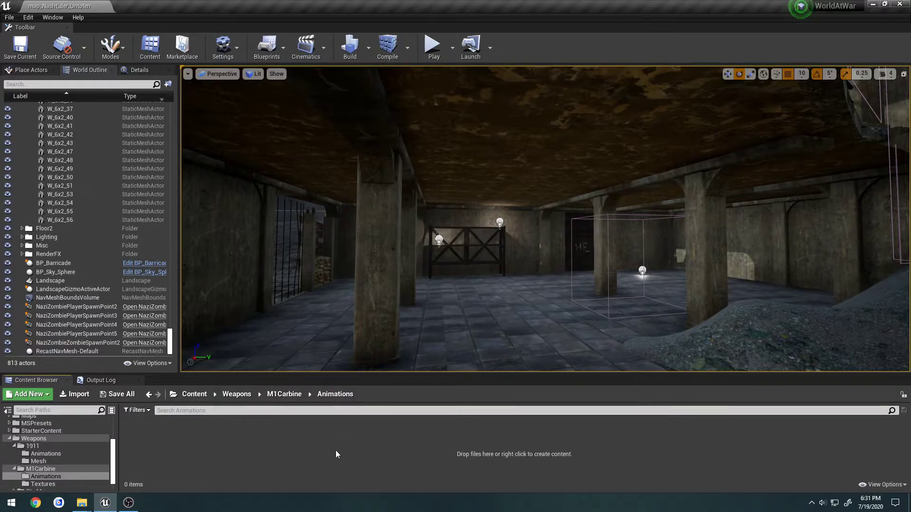
# - Force delete the M1_Carbine skeletal mesh, M1_Carbine_PhysicsAsset and M1_Carbine_Skeleton from the Weapons/M1Carbine folder
pyautogui.click(285, 394)
pyautogui.click(238, 439)
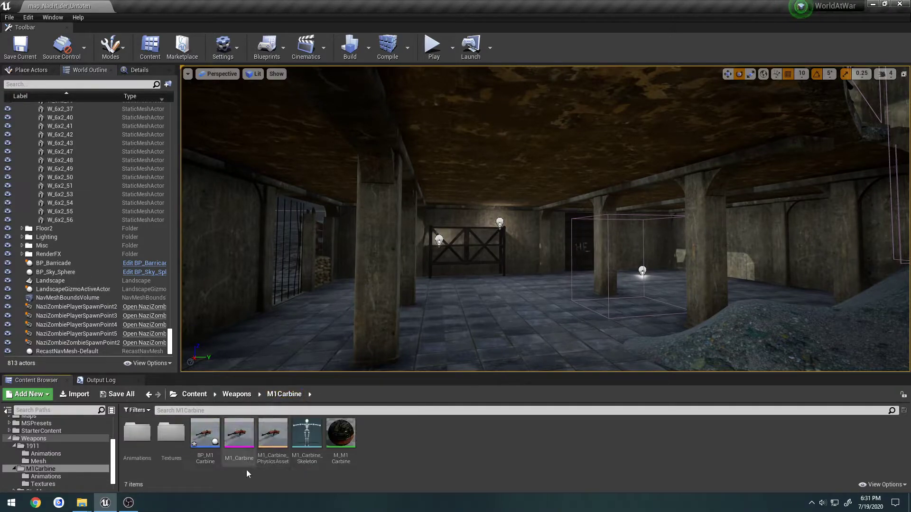
pyautogui.keyDown('shift'); pyautogui.click(307, 434); pyautogui.keyUp('shift')
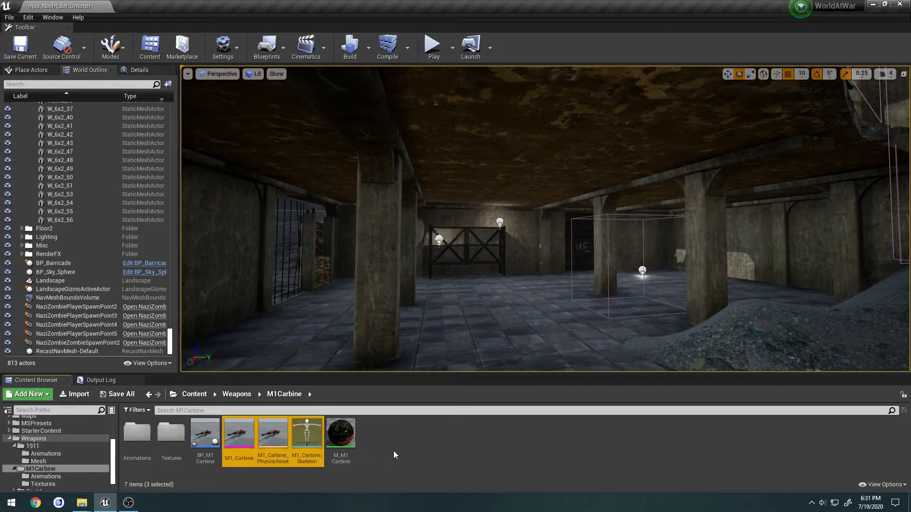
pyautogui.press('Delete')
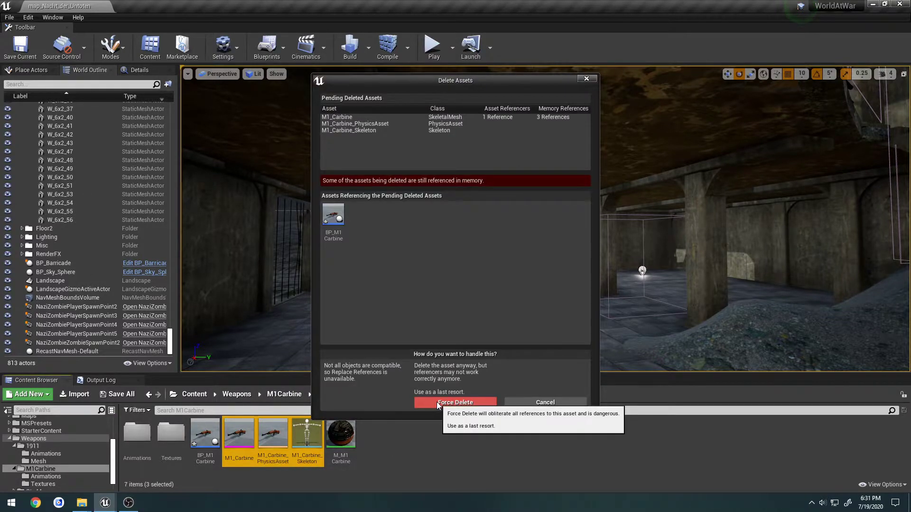
pyautogui.click(437, 403)
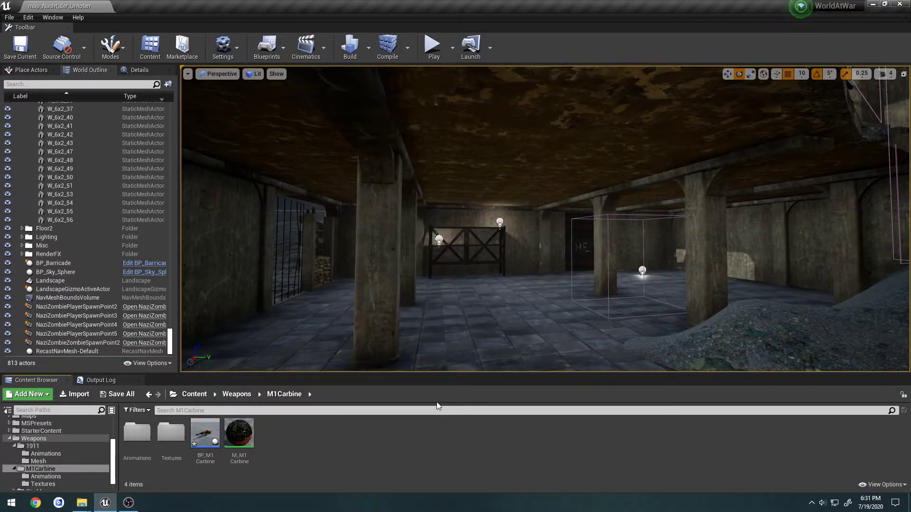
pyautogui.click(144, 451)
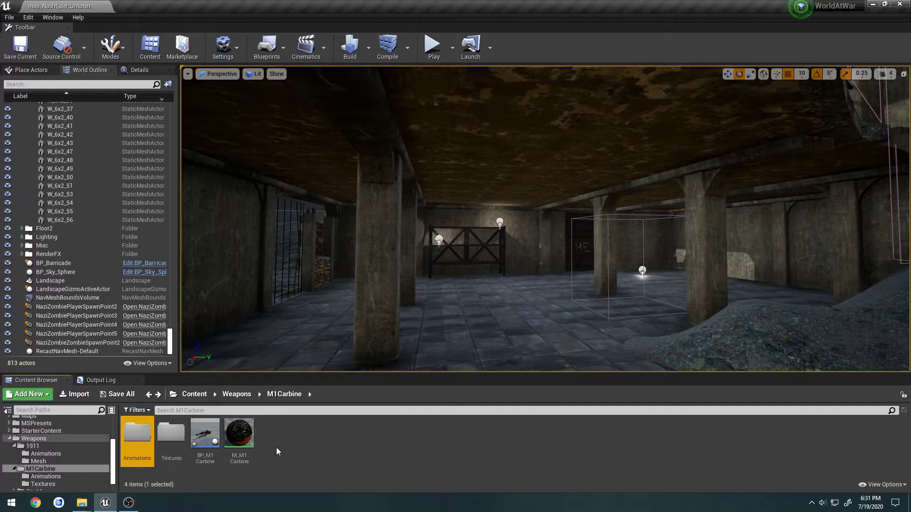
# - Delete the Stg44 skeletal mesh, Stg44_PhysicsAsset and Stg44_Skeleton from the Weapons/Stg44 folder
pyautogui.click(239, 396)
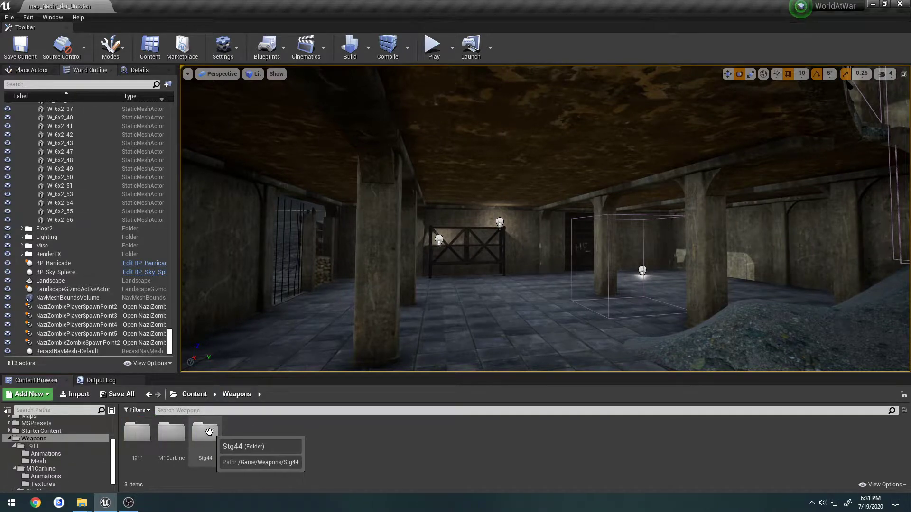
pyautogui.doubleClick(205, 433)
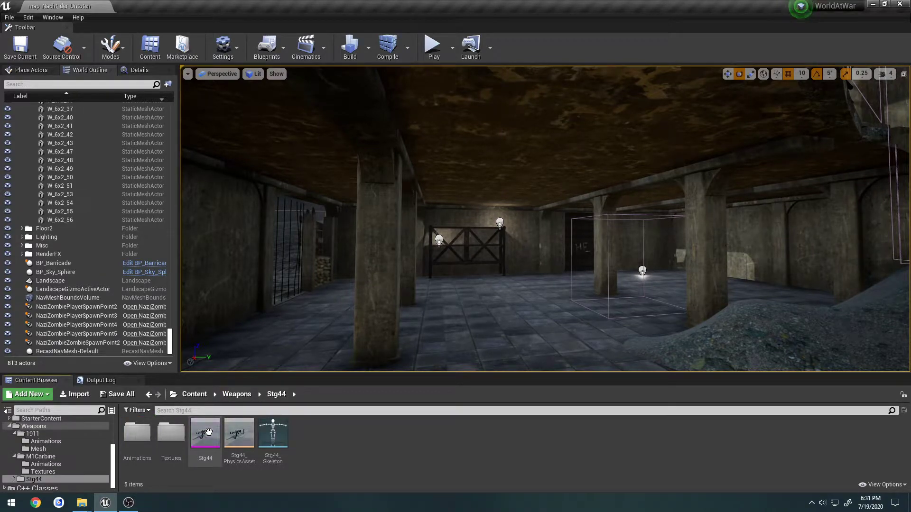
pyautogui.click(137, 433)
pyautogui.click(205, 433)
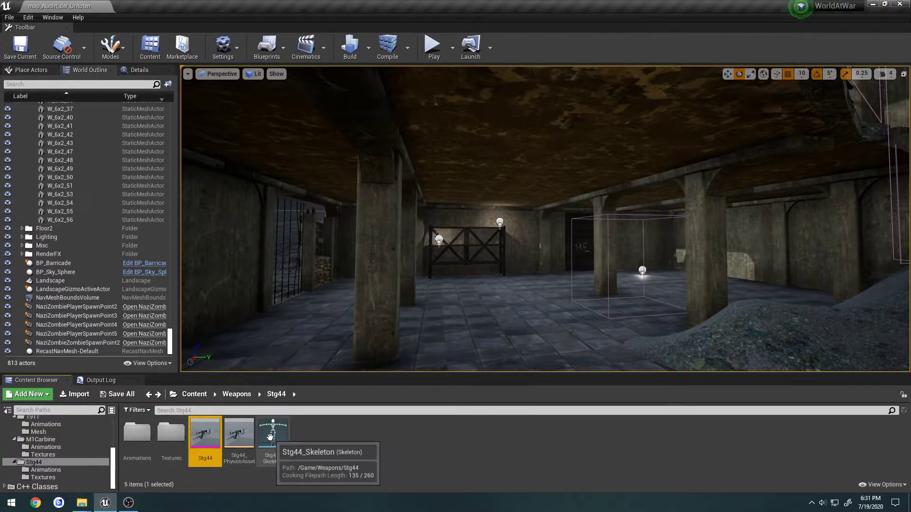
pyautogui.keyDown('shift'); pyautogui.click(270, 437); pyautogui.keyUp('shift')
pyautogui.press('Delete')
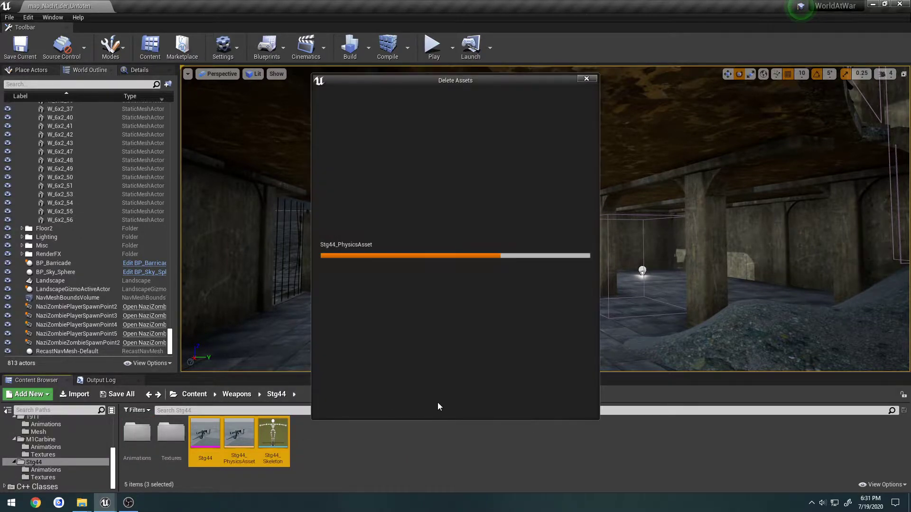
pyautogui.click(445, 402)
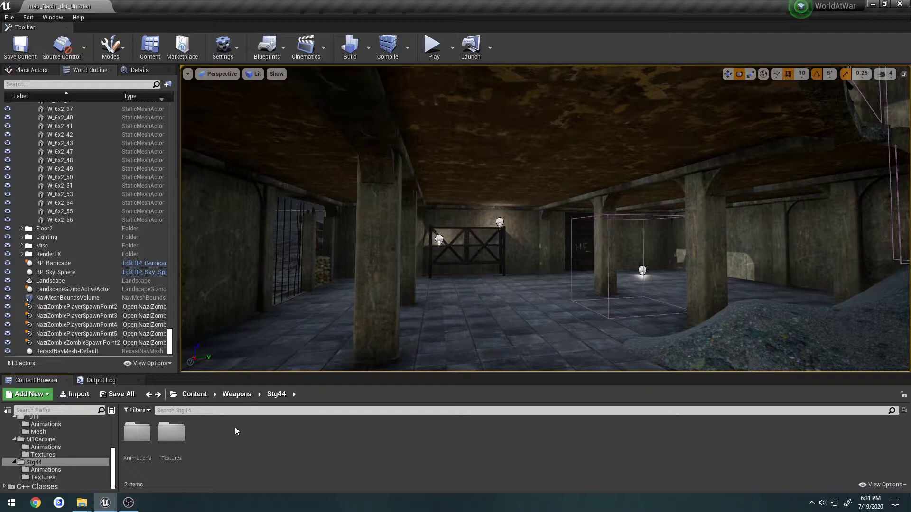
pyautogui.click(181, 434)
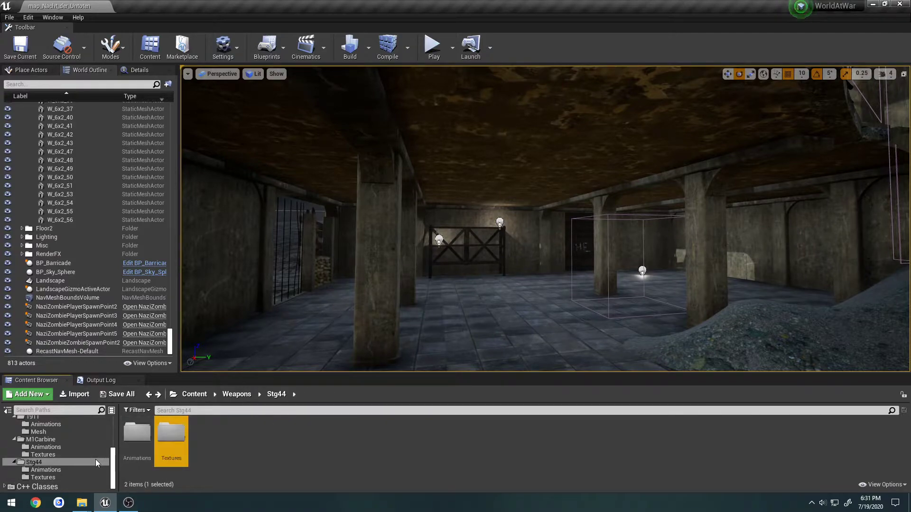
# - Force delete the AM_FPS_Arms_1911 montage and all FPS_Arms_1911 animations in Character/FPS/Animations/1911
pyautogui.scroll(10, 90, 457)
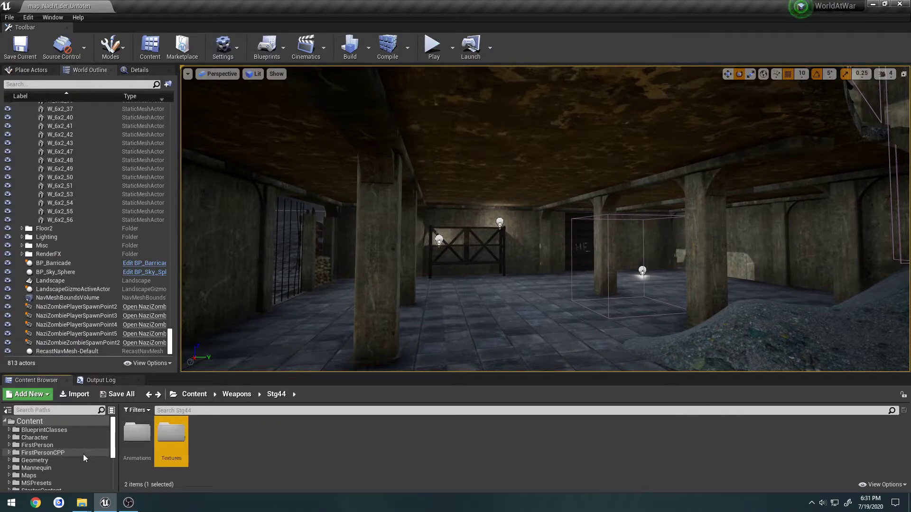
pyautogui.click(56, 436)
pyautogui.doubleClick(137, 433)
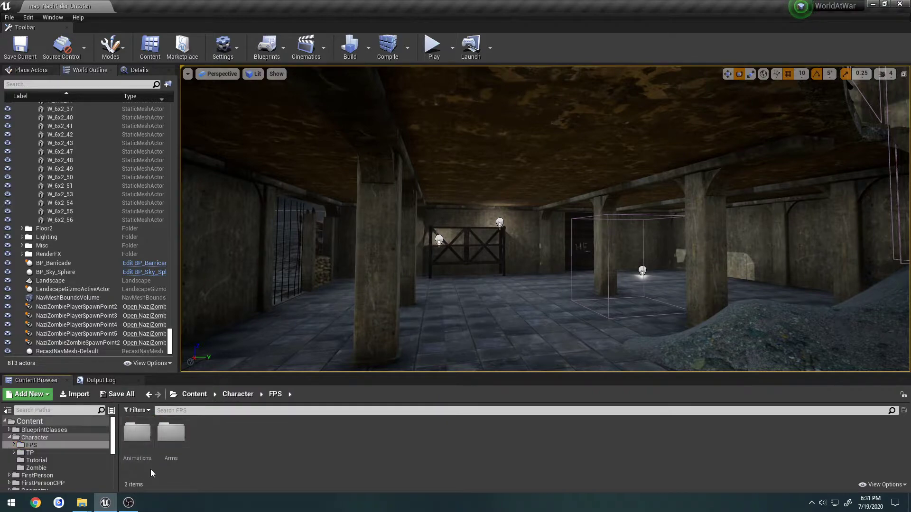
pyautogui.doubleClick(137, 433)
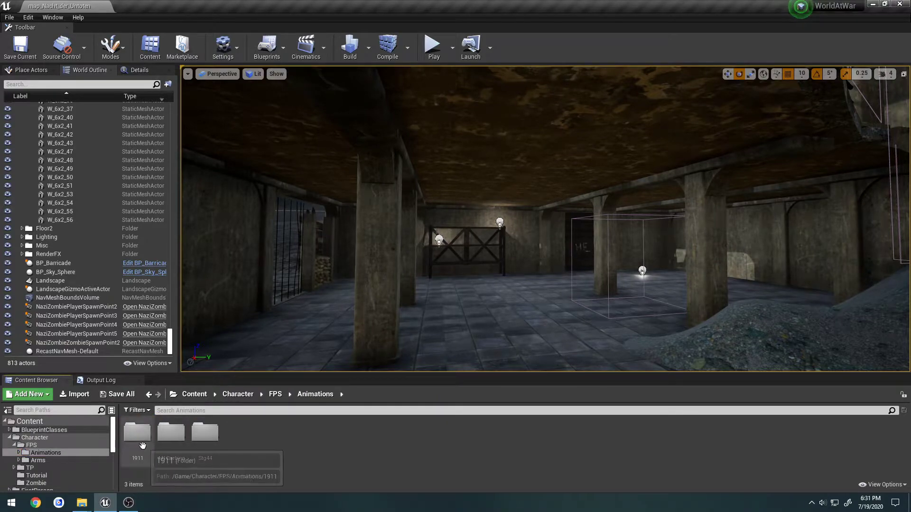
pyautogui.doubleClick(142, 445)
pyautogui.click(137, 434)
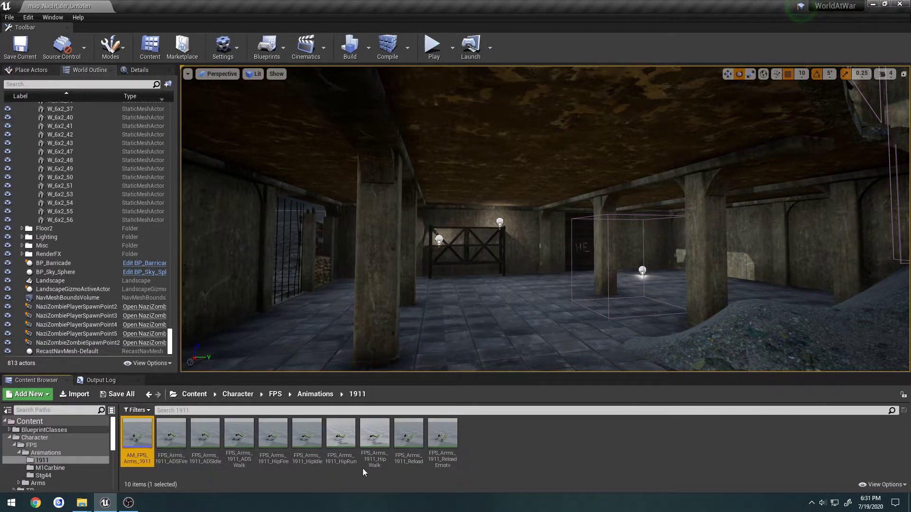
pyautogui.keyDown('shift'); pyautogui.click(446, 434); pyautogui.keyUp('shift')
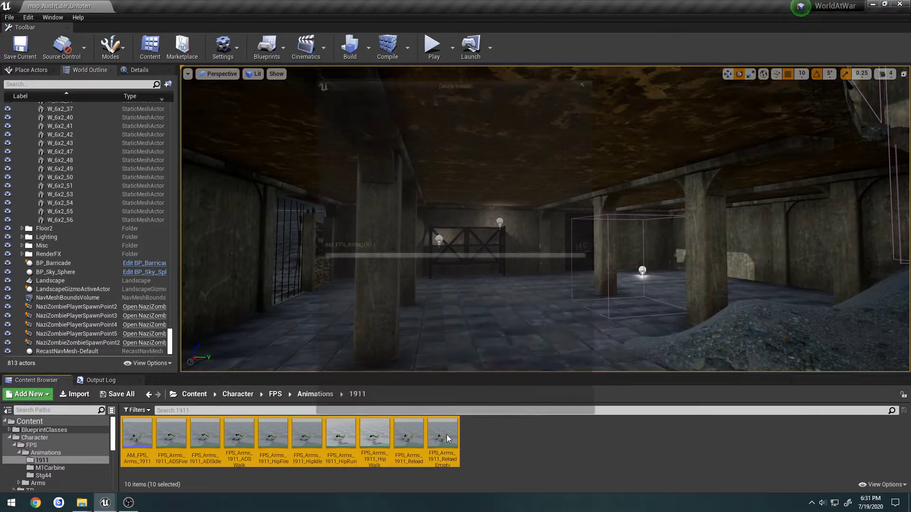
pyautogui.press('Delete')
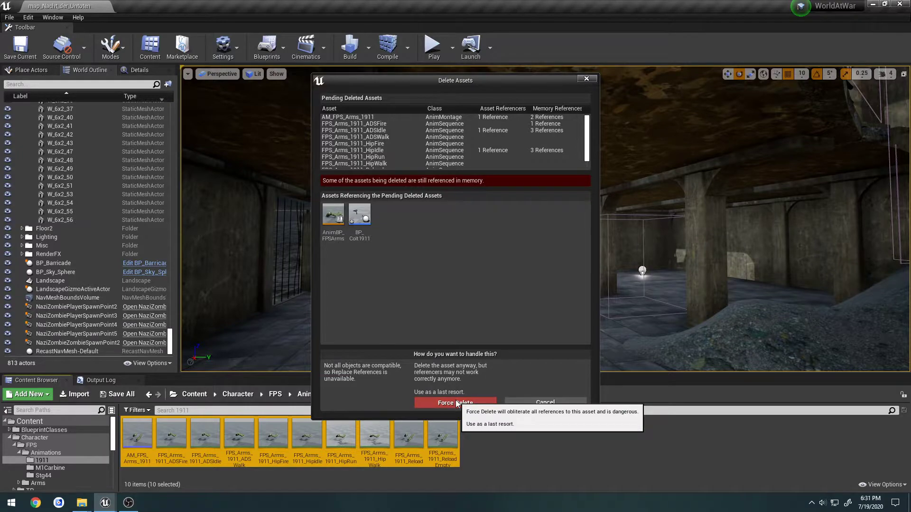
pyautogui.click(456, 403)
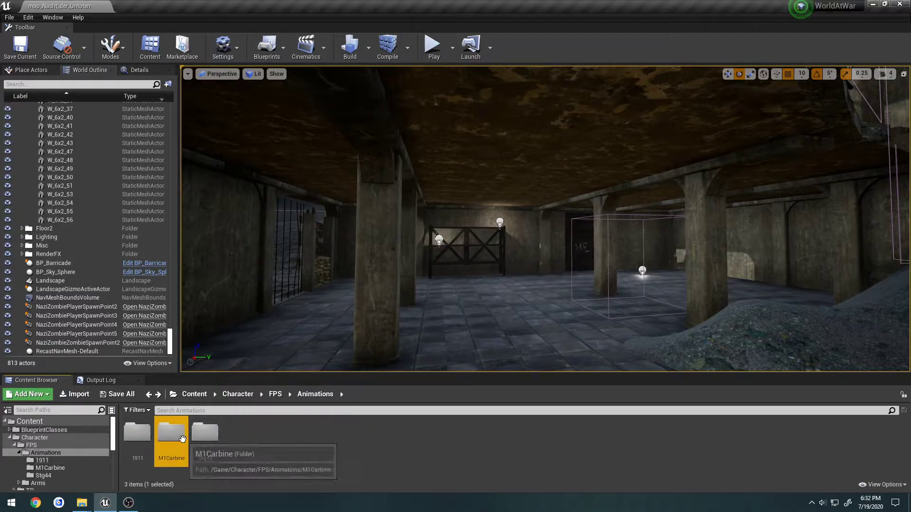
# - Delete the first-person arms montage and all FPS_Arms_M1Carbine animations in Character/FPS/Animations/M1Carbine
pyautogui.doubleClick(170, 431)
pyautogui.click(140, 442)
pyautogui.keyDown('shift'); pyautogui.click(441, 433); pyautogui.keyUp('shift')
pyautogui.press('Delete')
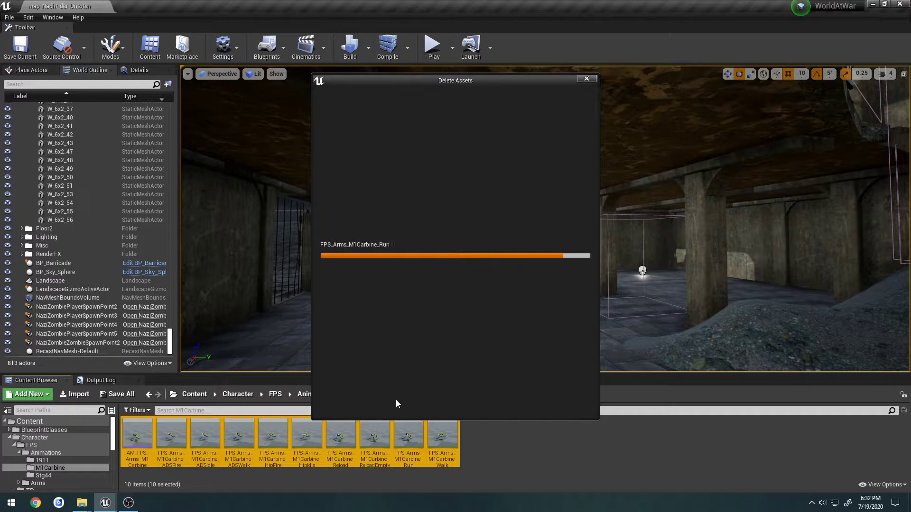
pyautogui.click(454, 404)
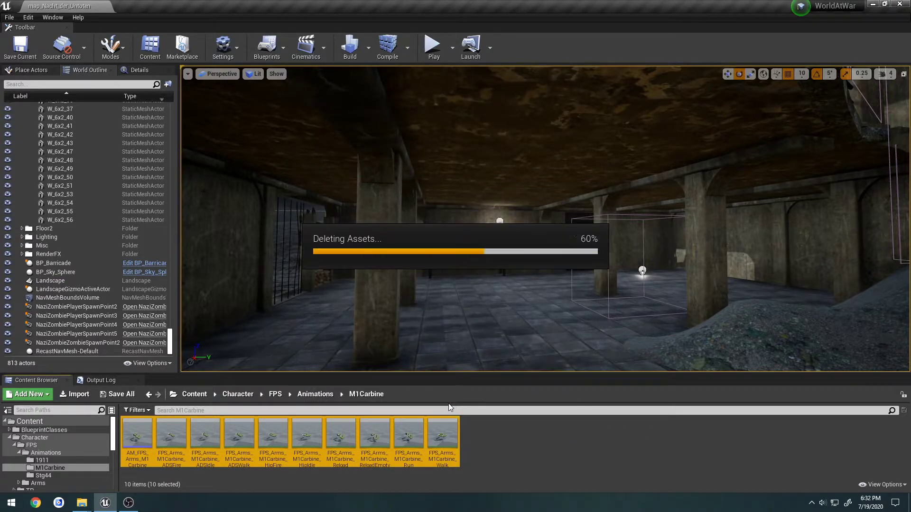
# - Delete the AnimBP_FPSArms blueprint, FPSArms mesh, FPSArms_PhysicsAsset and FPSArms_Skeleton from Character/FPS/Arms, keeping the Textures folder
pyautogui.click(316, 394)
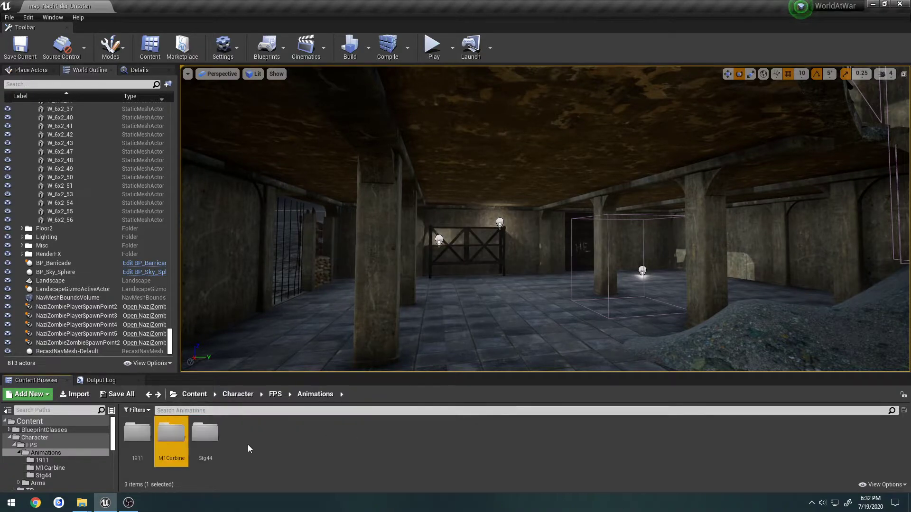
pyautogui.click(211, 438)
pyautogui.doubleClick(211, 437)
pyautogui.press('BackSpace')
pyautogui.press('BackSpace')
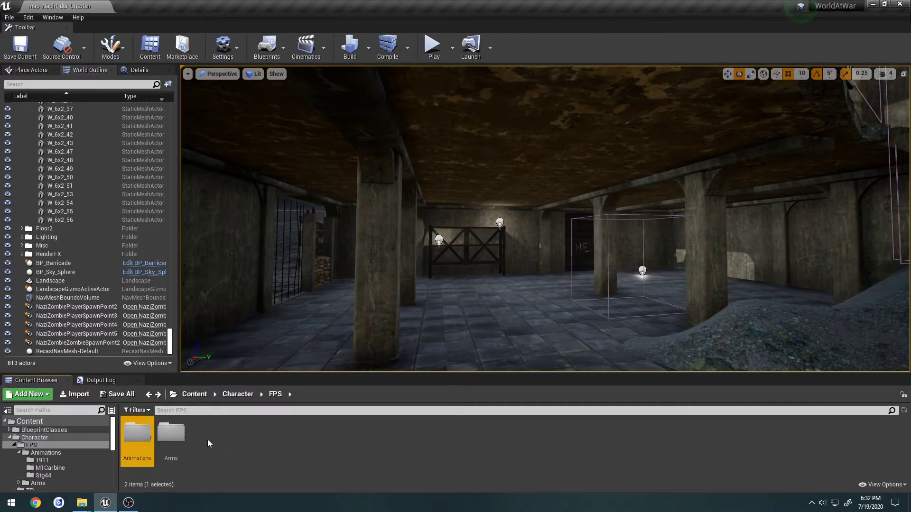
pyautogui.doubleClick(171, 435)
pyautogui.click(169, 438)
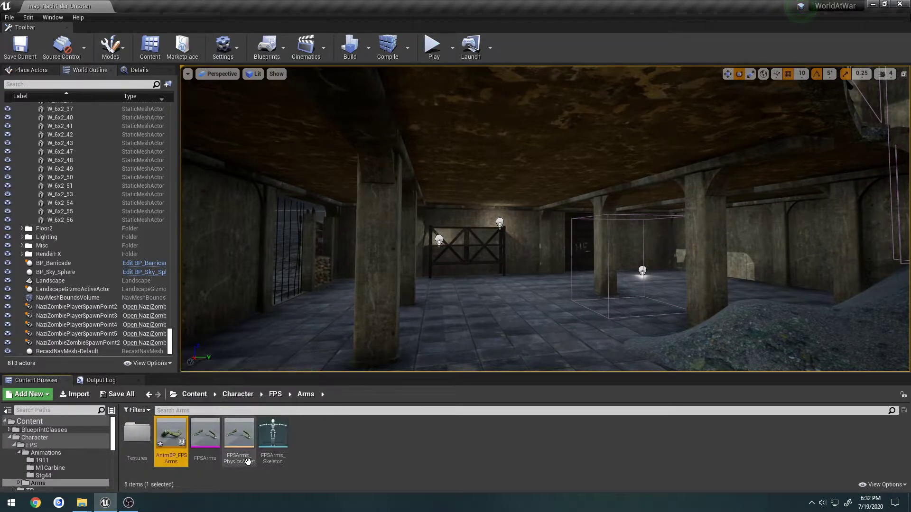
pyautogui.keyDown('shift'); pyautogui.click(281, 439); pyautogui.keyUp('shift')
pyautogui.press('Delete')
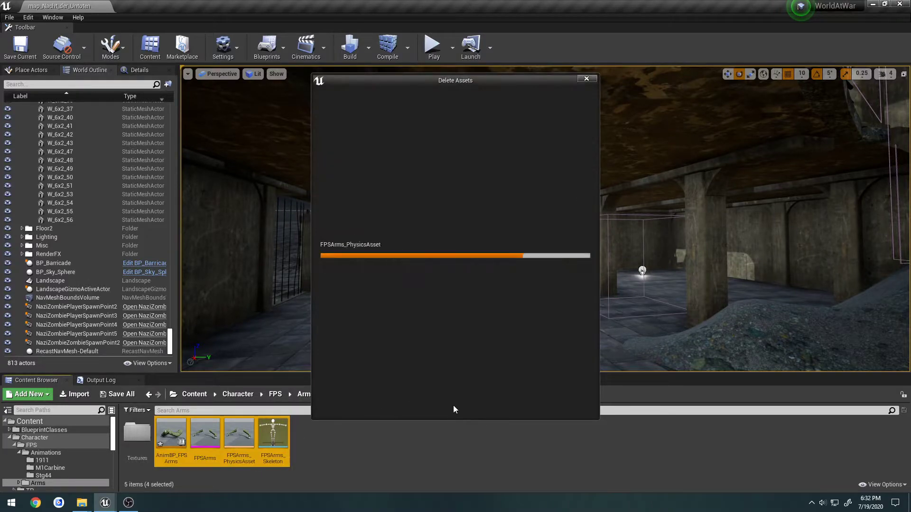
pyautogui.click(433, 403)
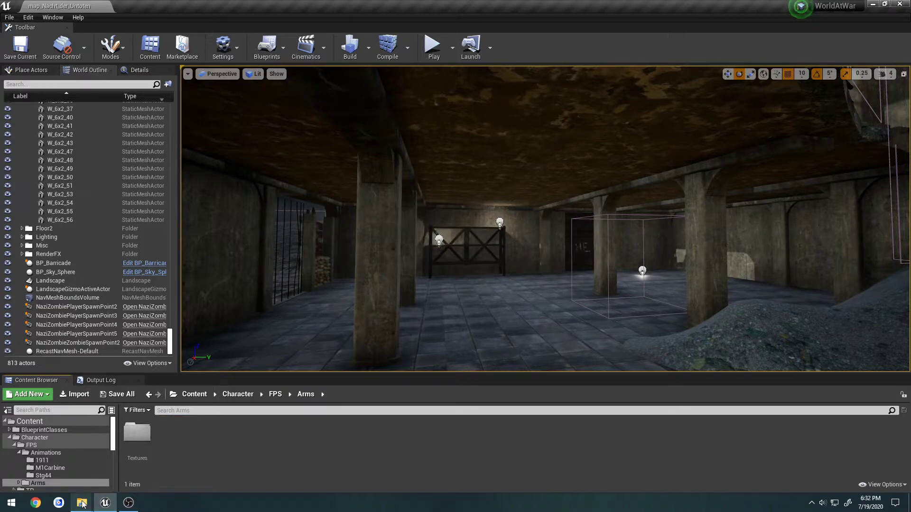
pyautogui.moveTo(82, 503)
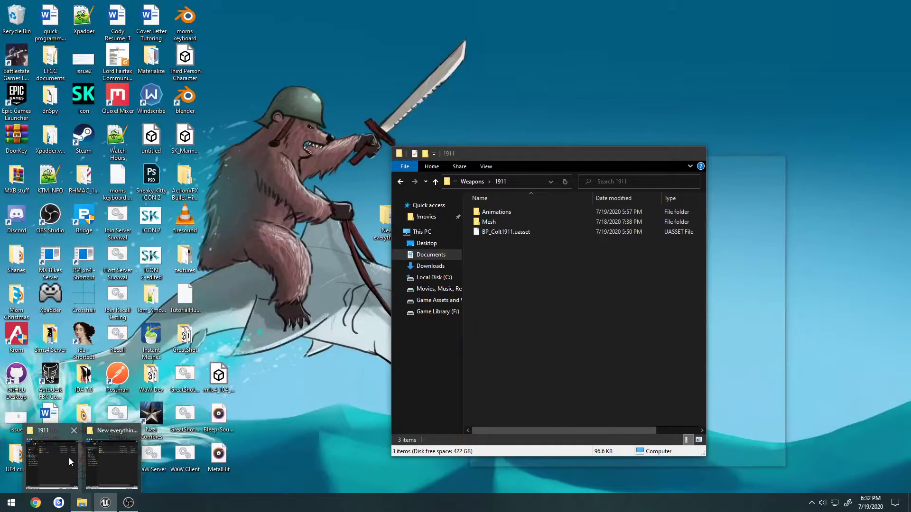
pyautogui.click(69, 457)
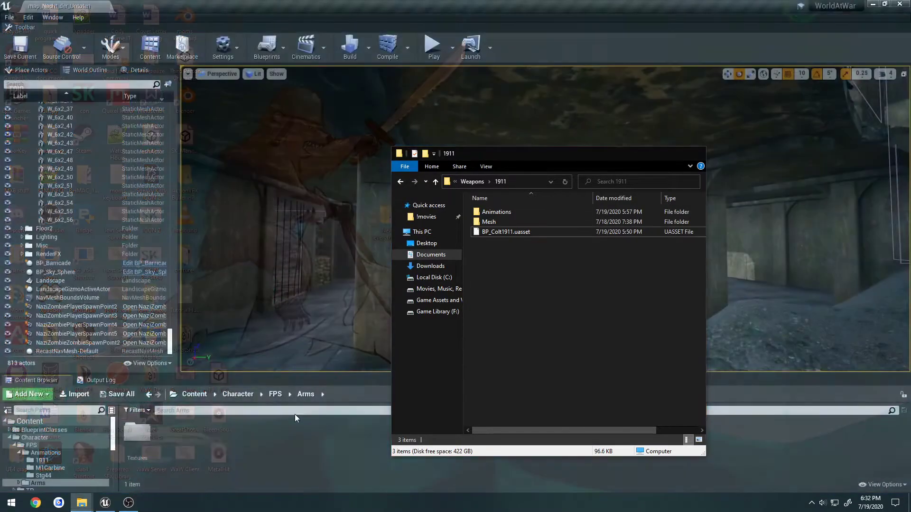
pyautogui.press('BackSpace')
pyautogui.press('BackSpace')
pyautogui.press('BackSpace')
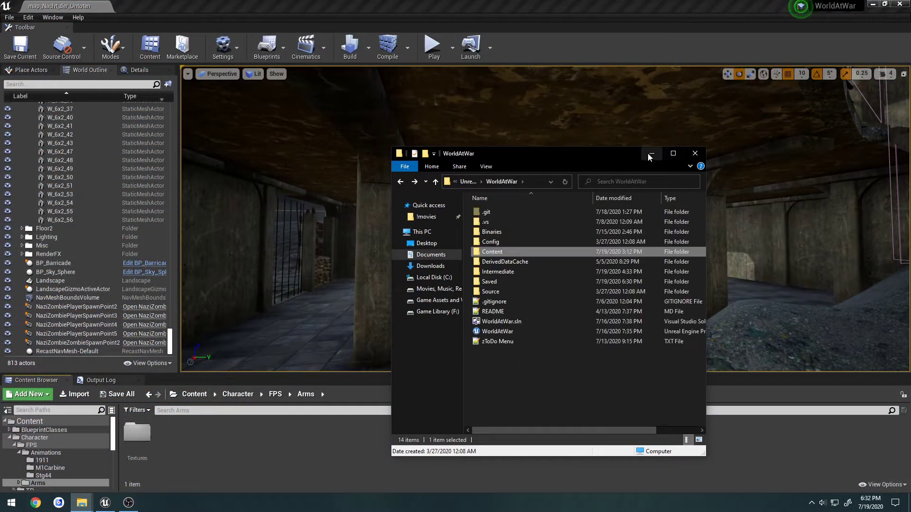
pyautogui.click(651, 153)
# - Switch to the File Explorer window of the "New everything because Im an idiot" folder and select the FPSArms file in its Arms subfolder
pyautogui.moveTo(82, 504)
pyautogui.click(113, 456)
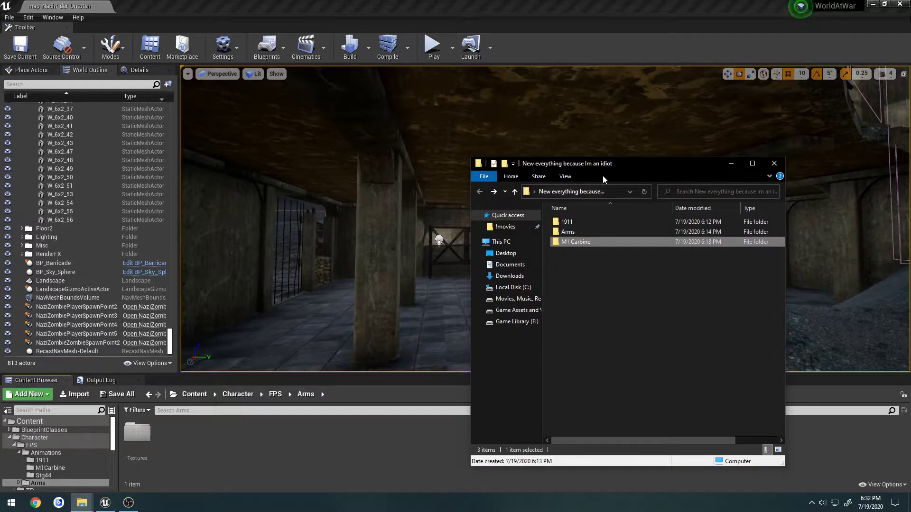
pyautogui.moveTo(602, 179); pyautogui.dragTo(730, 205)
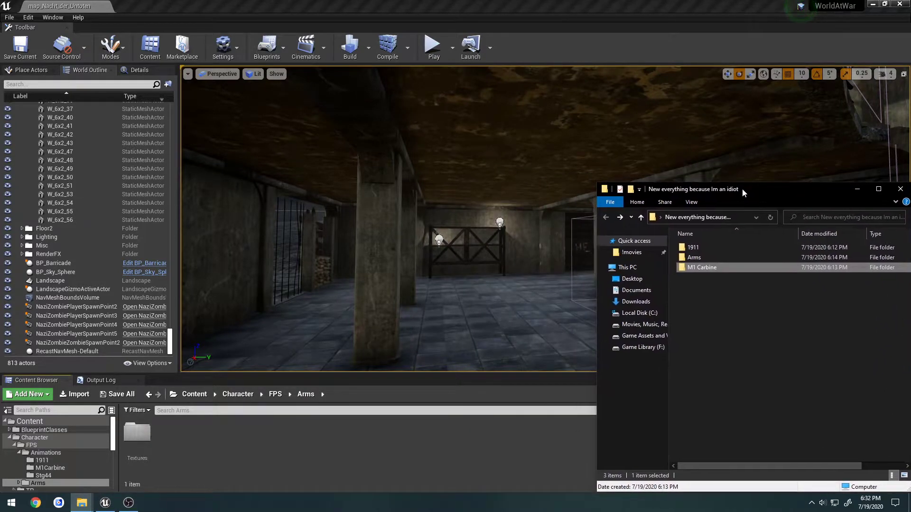
pyautogui.doubleClick(703, 259)
pyautogui.click(707, 259)
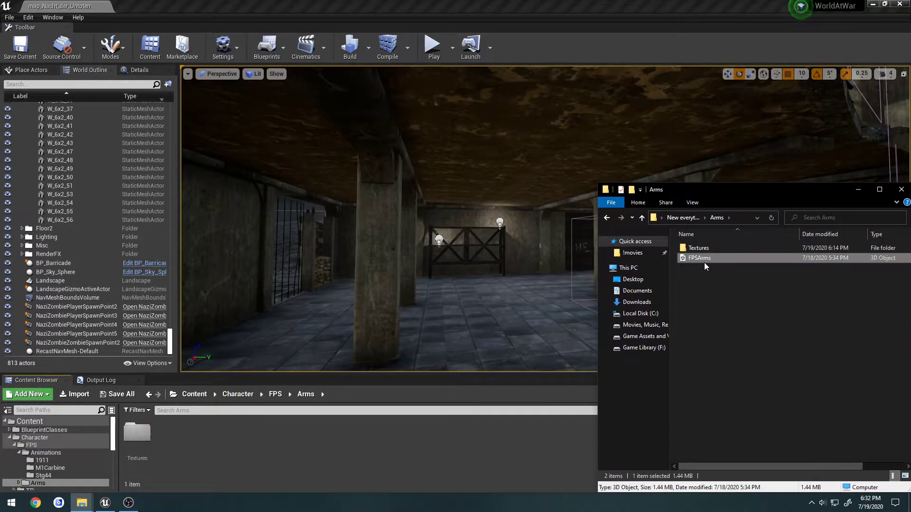
pyautogui.moveTo(704, 262); pyautogui.dragTo(253, 438)
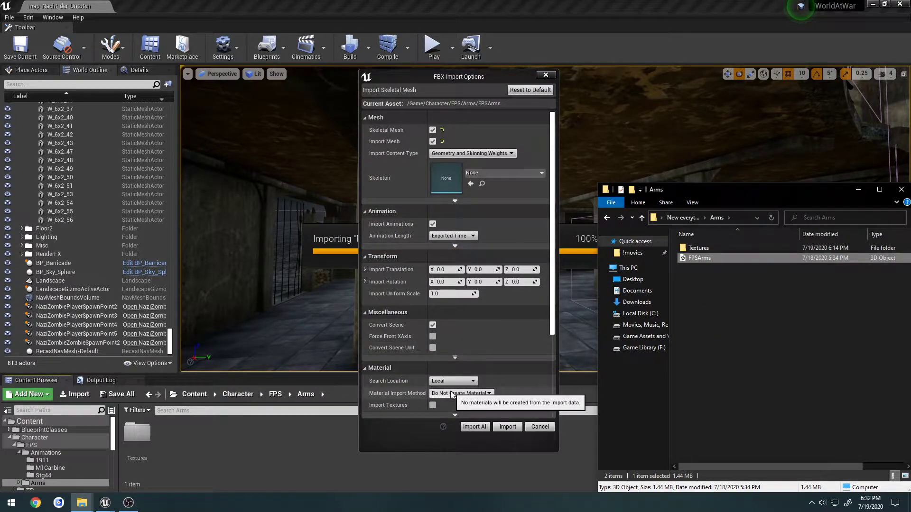
pyautogui.click(507, 427)
pyautogui.doubleClick(138, 433)
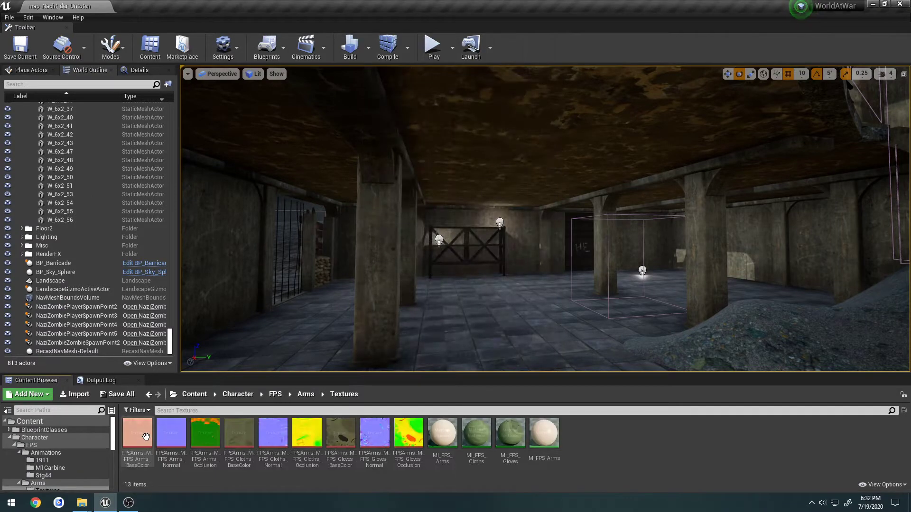
pyautogui.click(38, 483)
# - Import the new FPSArms file from File Explorer into Character/FPS/Arms as a skeletal mesh, using the Do Not Create Material option
pyautogui.moveTo(80, 505)
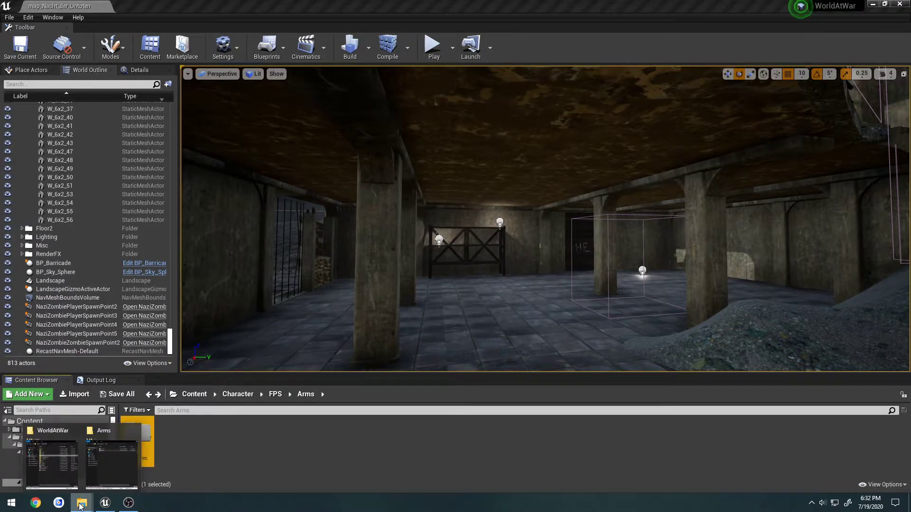
pyautogui.click(102, 469)
pyautogui.moveTo(698, 258); pyautogui.dragTo(284, 462)
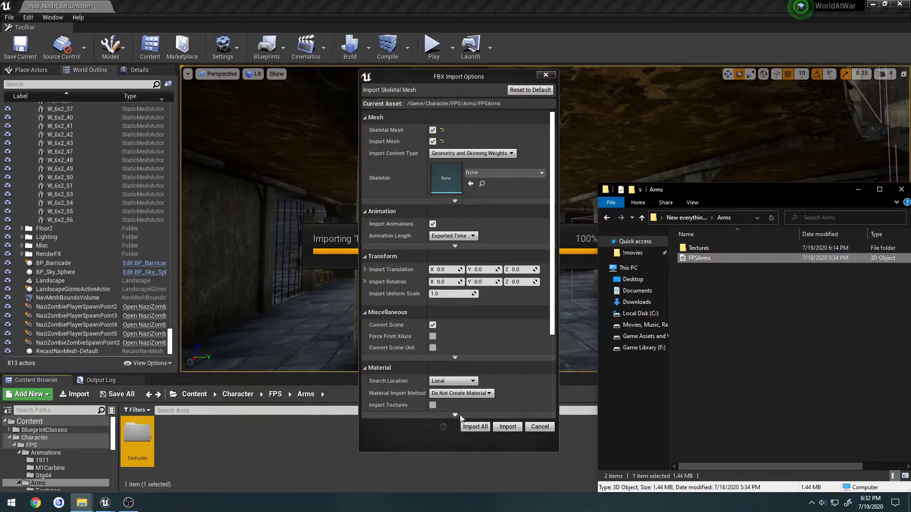
pyautogui.click(507, 427)
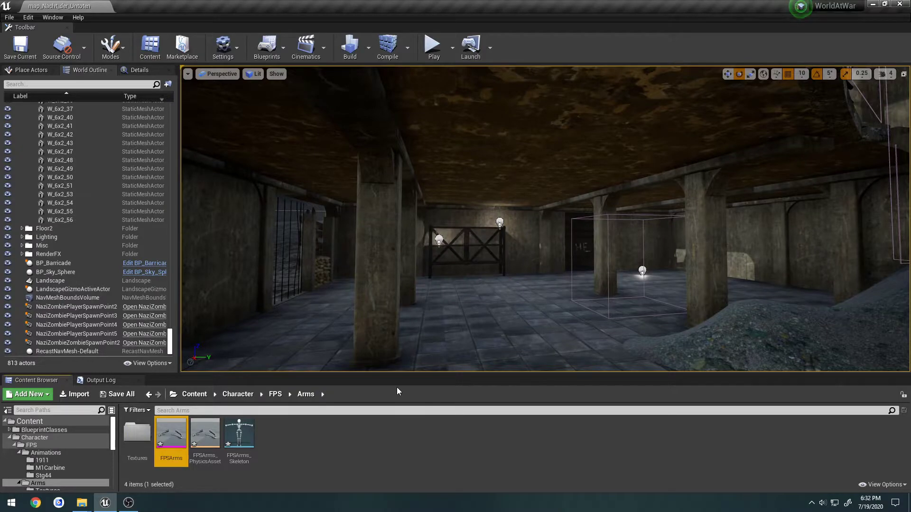
# - Open the imported FPSArms mesh, check the materials in its Textures folder, and assign MI_FPS_Gloves to material slot Element 1
pyautogui.doubleClick(181, 431)
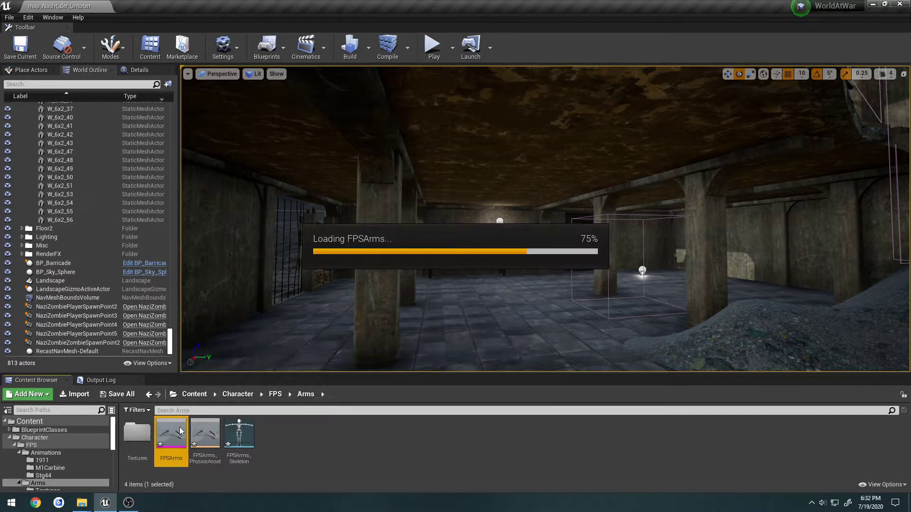
pyautogui.click(64, 6)
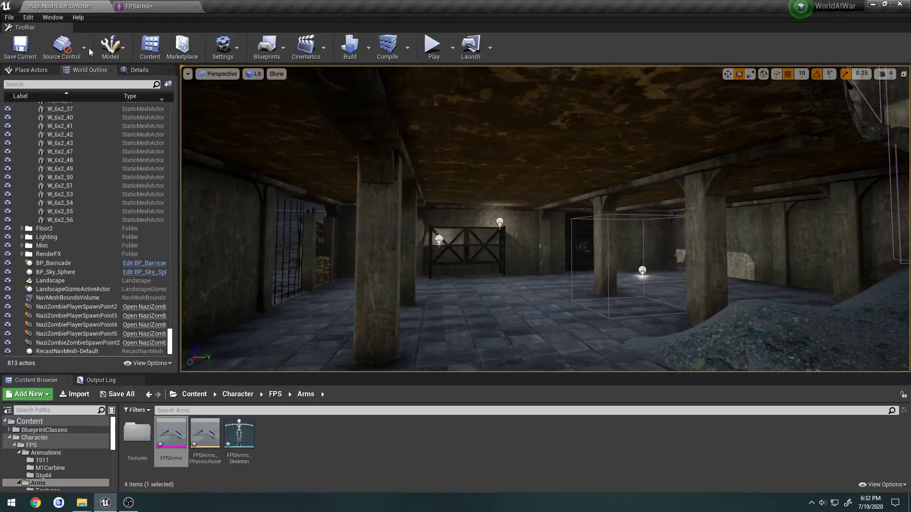
pyautogui.doubleClick(137, 432)
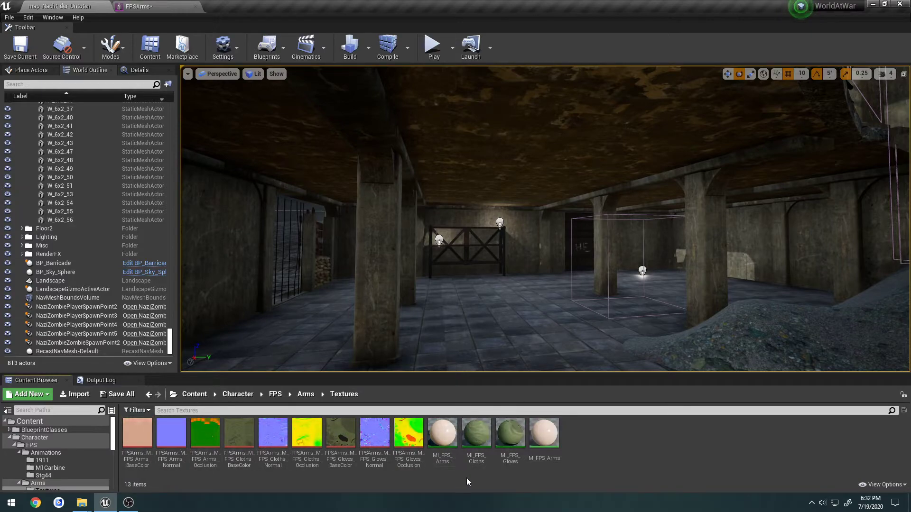
pyautogui.click(139, 7)
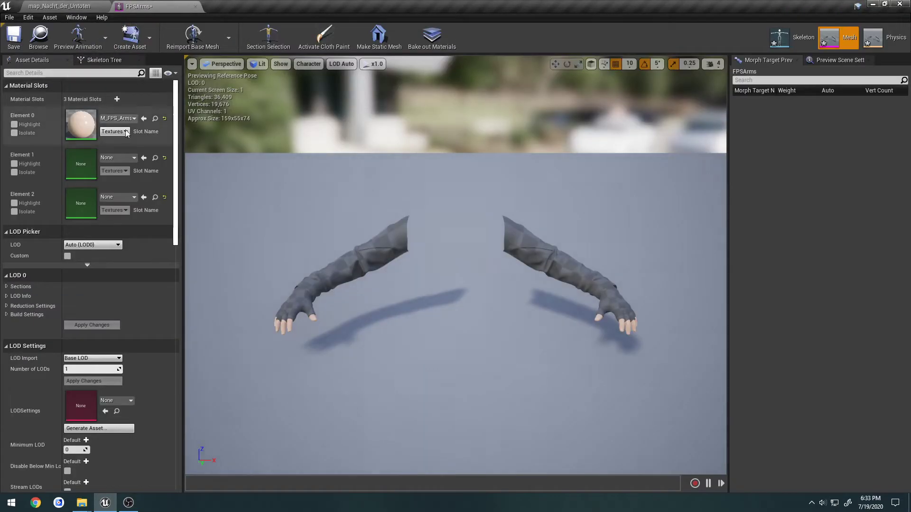
pyautogui.click(119, 158)
pyautogui.write('gloves')
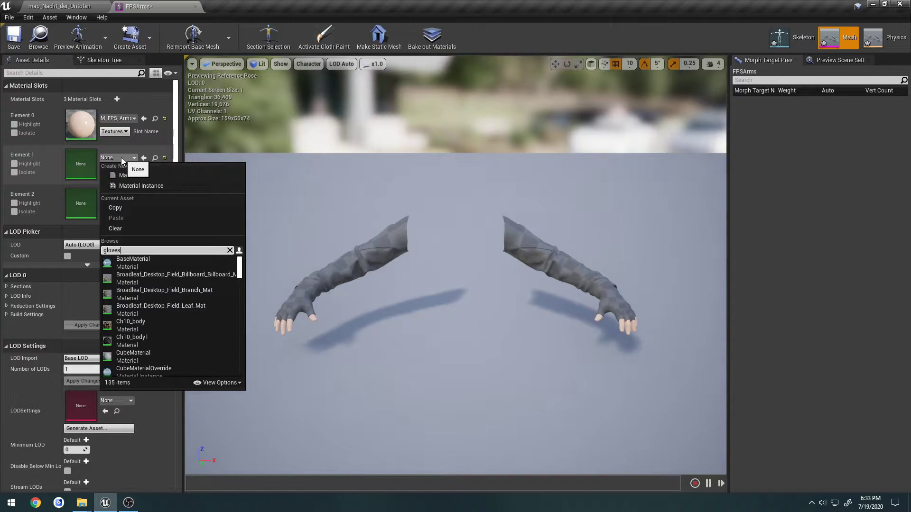
pyautogui.click(153, 264)
# - Assign the MI_FPS_Cloths material to slot Element 2 of the FPSArms mesh, then save the mesh and close its editor
pyautogui.click(119, 196)
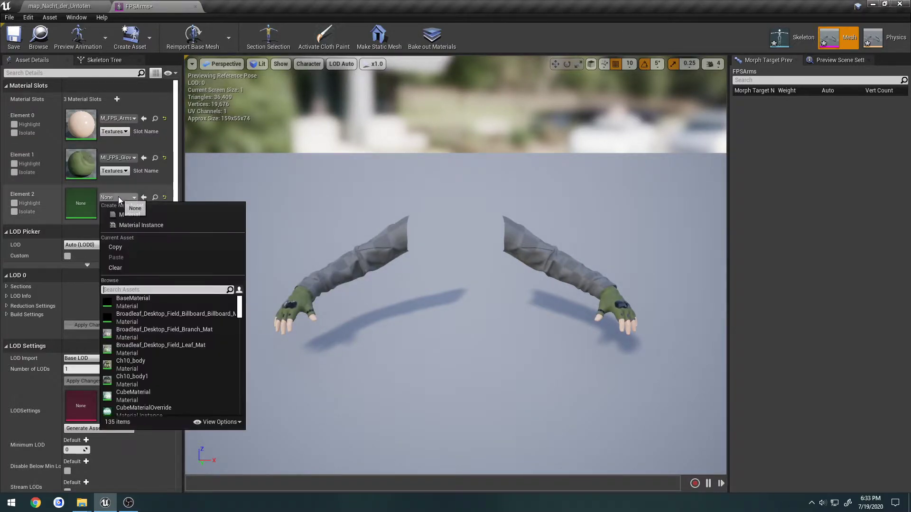
pyautogui.write('cloth')
pyautogui.click(140, 298)
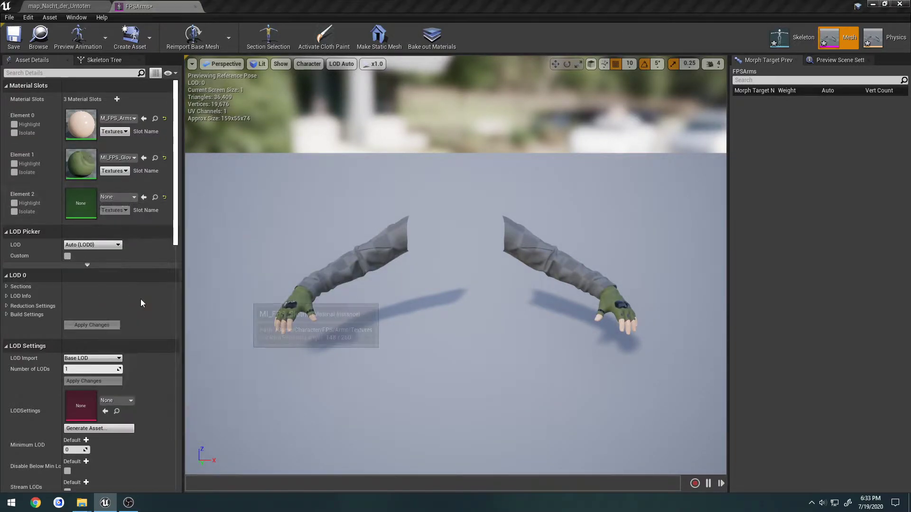
pyautogui.click(14, 37)
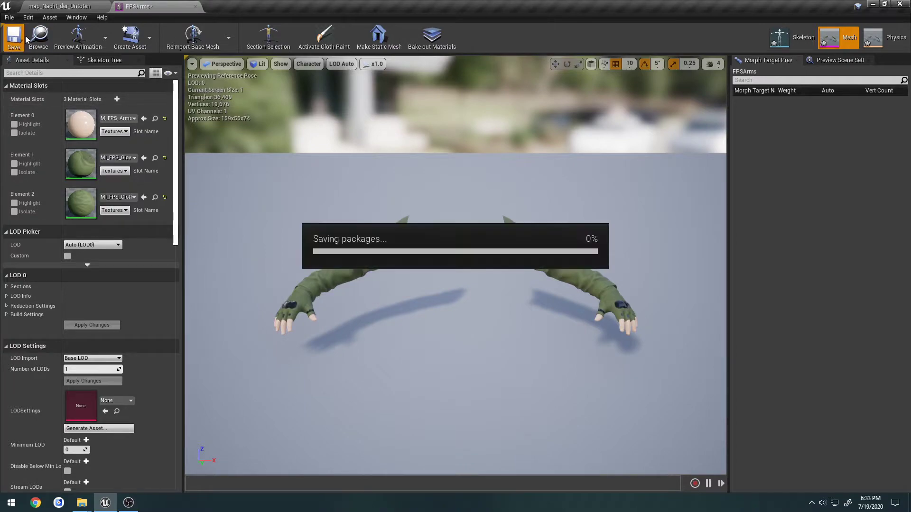
pyautogui.click(195, 6)
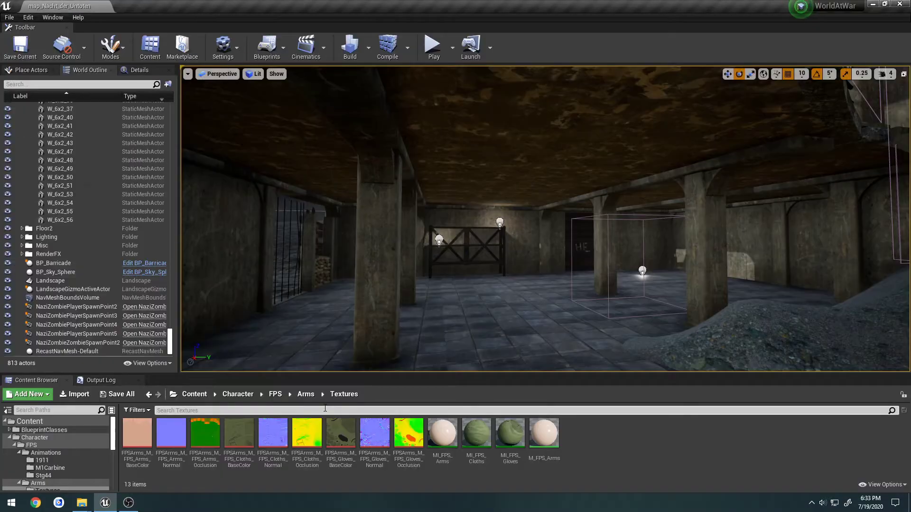
# - Open the Character/FPS/Animations/1911 folder in the project and the exported 1911/Arm Animations folder in File Explorer
pyautogui.hotkey('alt', 'Left')
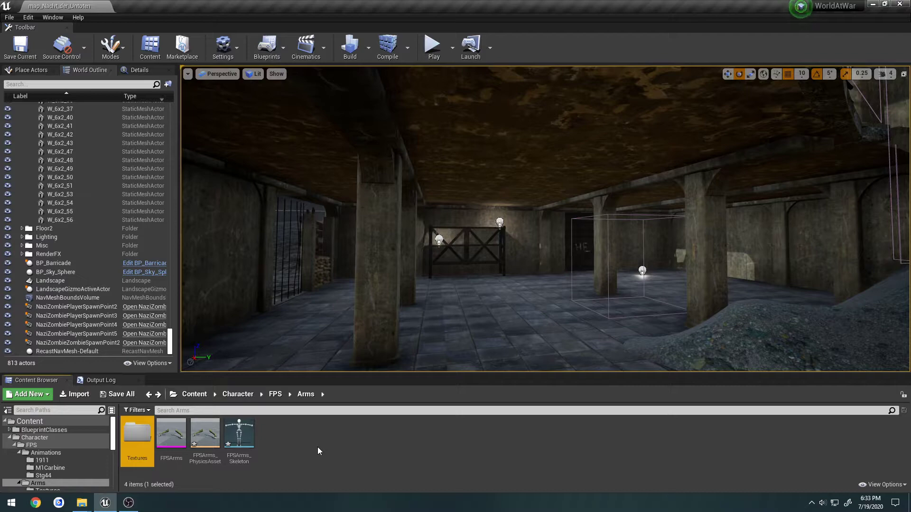
pyautogui.click(275, 395)
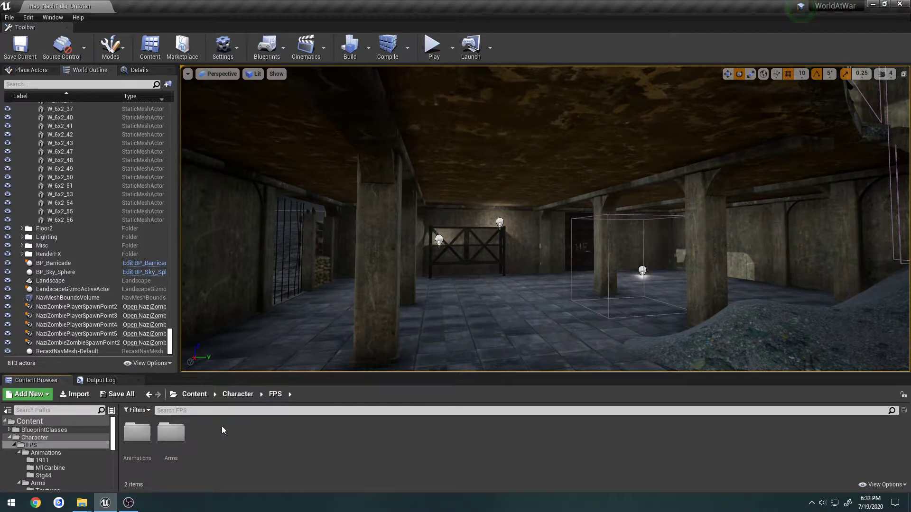
pyautogui.doubleClick(137, 433)
pyautogui.doubleClick(138, 433)
pyautogui.moveTo(82, 503)
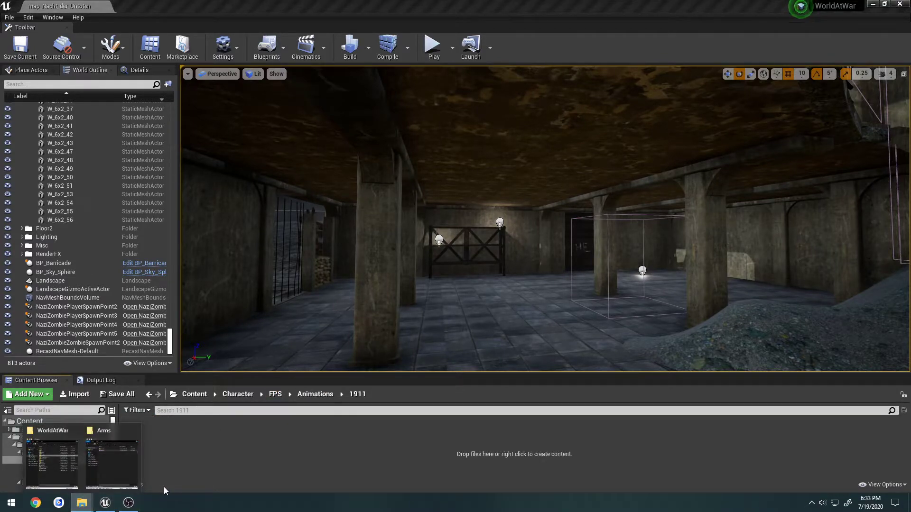
pyautogui.click(138, 469)
pyautogui.hotkey('alt', 'Up')
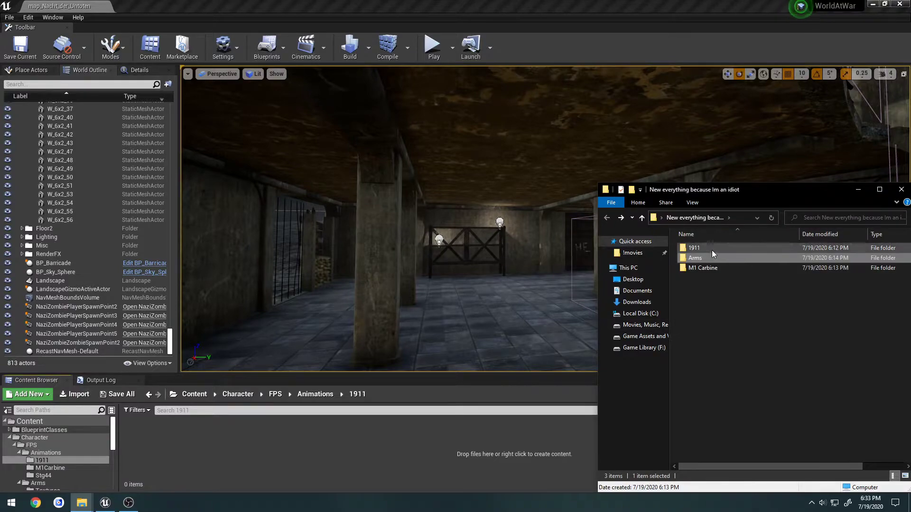
pyautogui.doubleClick(712, 249)
pyautogui.doubleClick(718, 249)
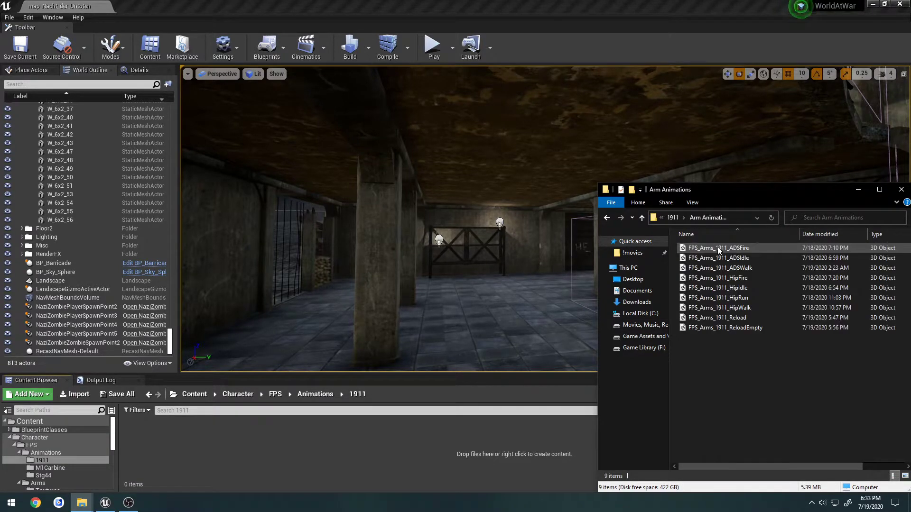
# - Import all FPS_Arms_1911 animation files into Animations/1911 using FPSArms_Skeleton as the skeleton for every file
pyautogui.moveTo(764, 392); pyautogui.dragTo(696, 244)
pyautogui.moveTo(725, 284); pyautogui.dragTo(280, 449)
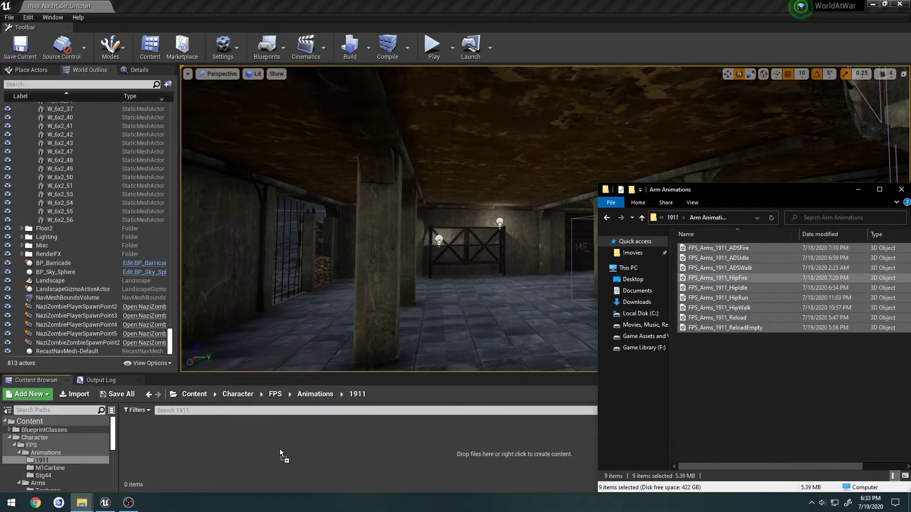
pyautogui.click(506, 138)
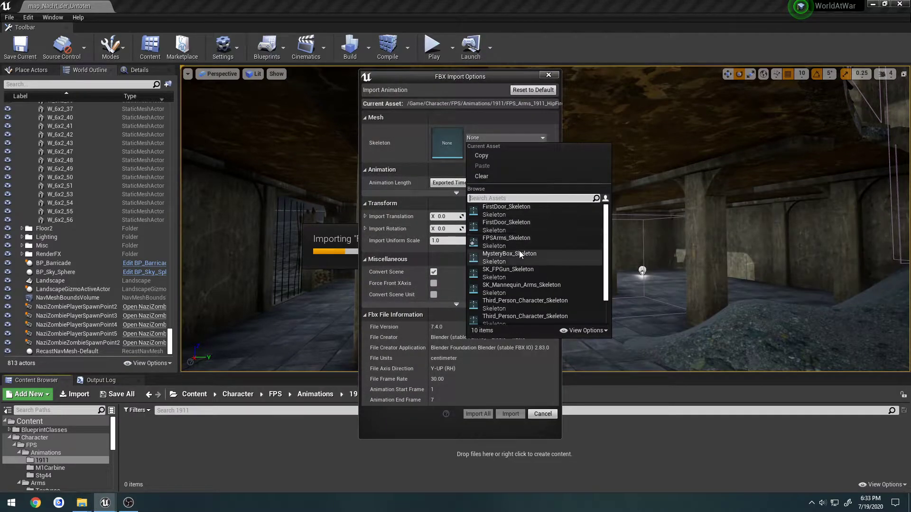
pyautogui.click(499, 241)
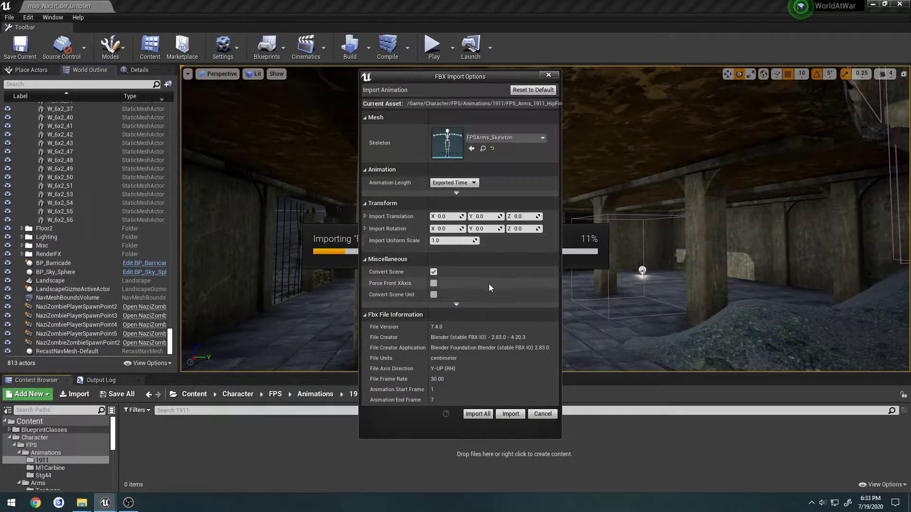
pyautogui.click(480, 414)
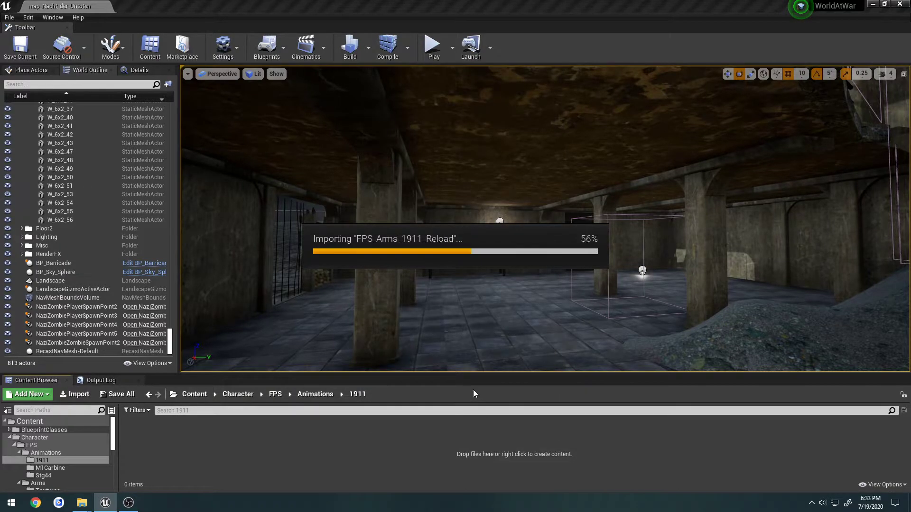
# - Open the Animations/M1Carbine folder in the project and the exported M1 Carbine/Arm Animations folder in File Explorer
pyautogui.click(301, 394)
pyautogui.doubleClick(173, 435)
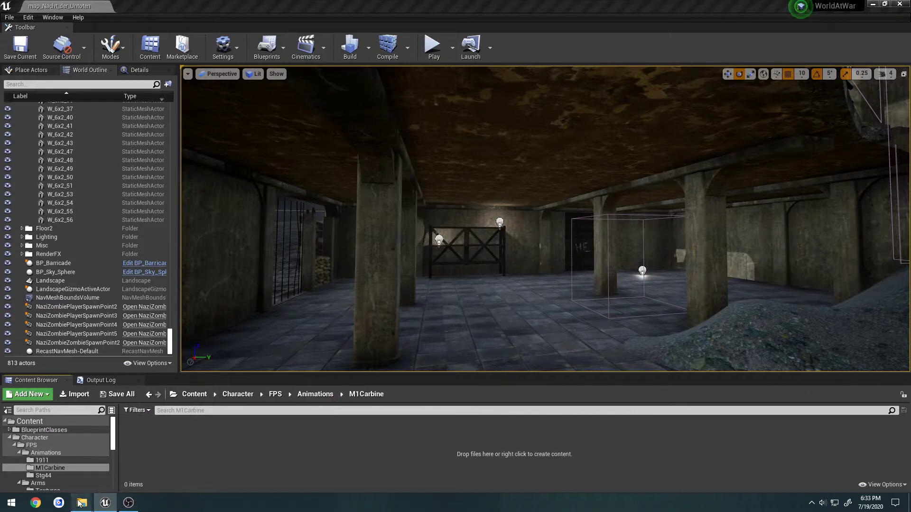
pyautogui.click(82, 456)
pyautogui.hotkey('alt', 'Up')
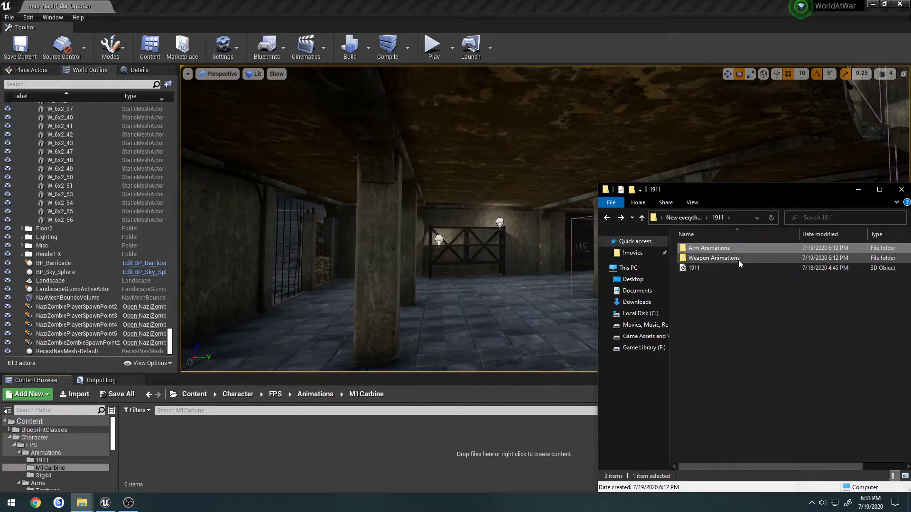
pyautogui.hotkey('alt', 'Left')
pyautogui.doubleClick(741, 267)
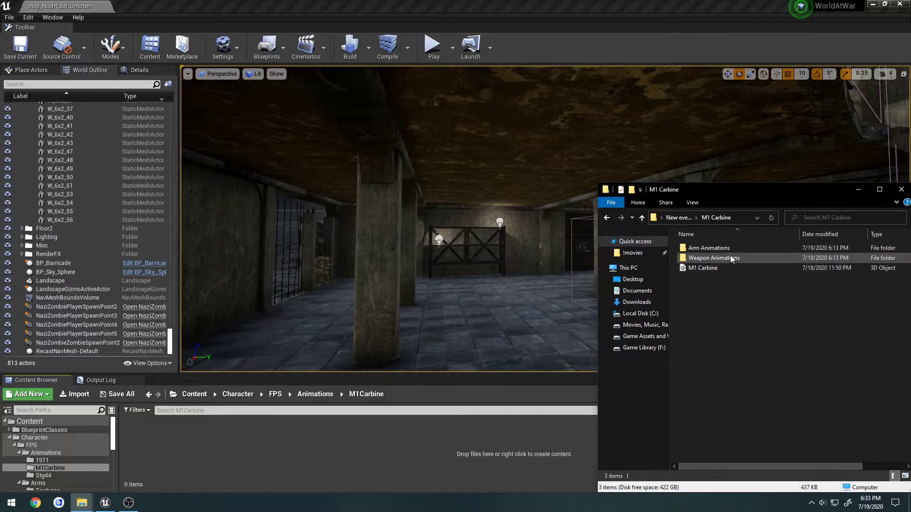
pyautogui.doubleClick(732, 249)
# - Import all FPS_Arms_M1Carbine animation files into Animations/M1Carbine, assigning FPSArms_Skeleton as their skeleton
pyautogui.hotkey('ctrl', 'a')
pyautogui.moveTo(737, 270); pyautogui.dragTo(310, 448)
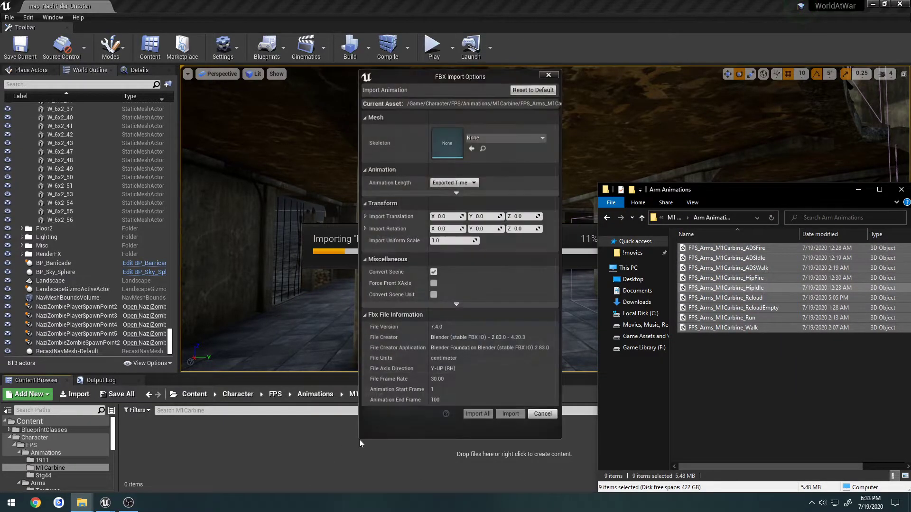
pyautogui.click(495, 139)
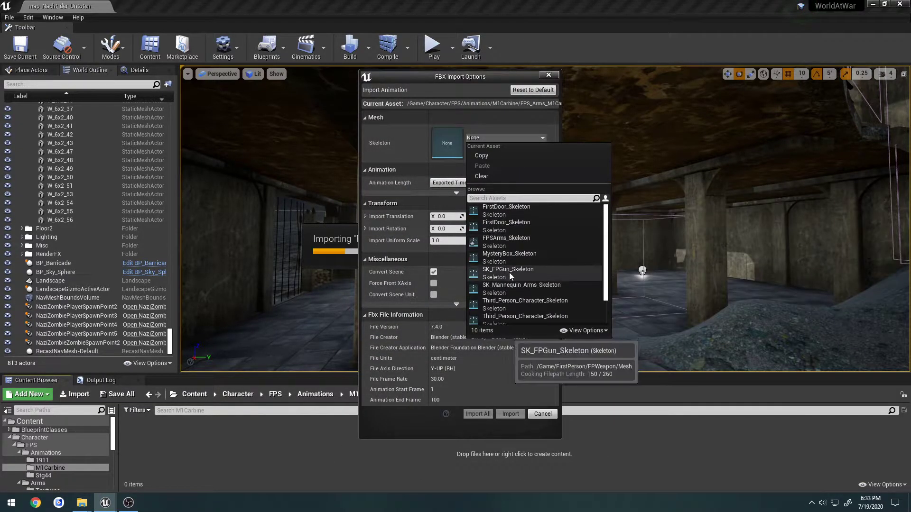
pyautogui.click(508, 257)
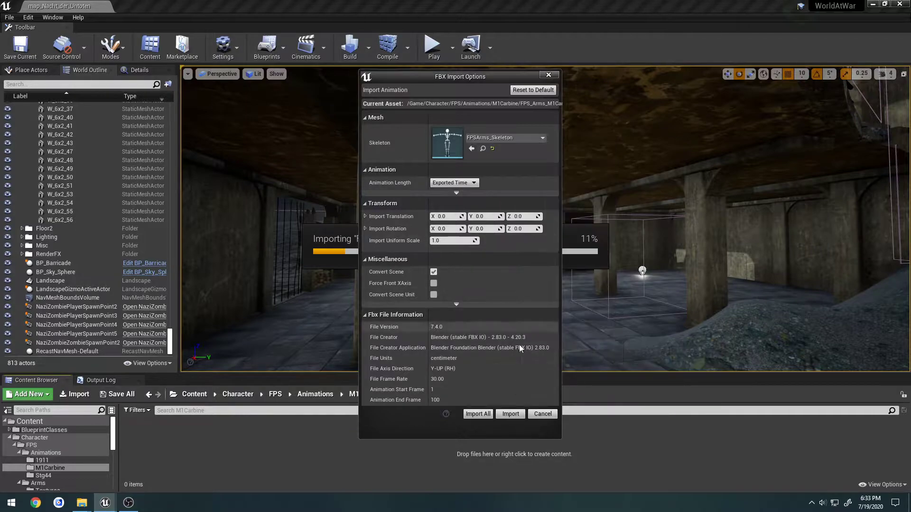
pyautogui.click(511, 413)
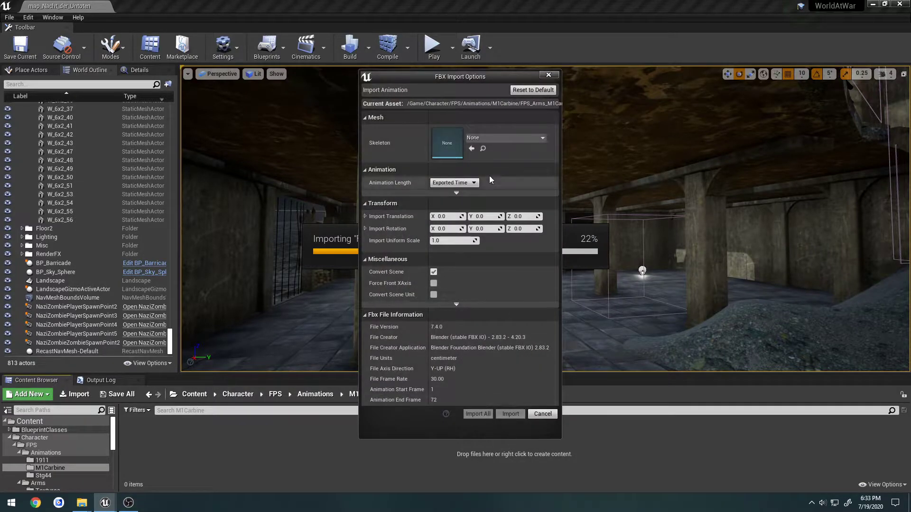
pyautogui.click(492, 138)
pyautogui.click(508, 257)
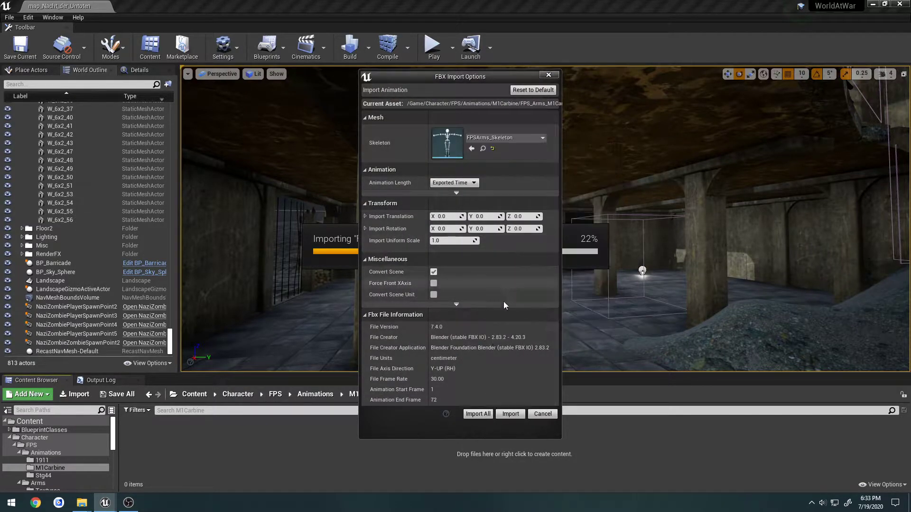
pyautogui.click(477, 413)
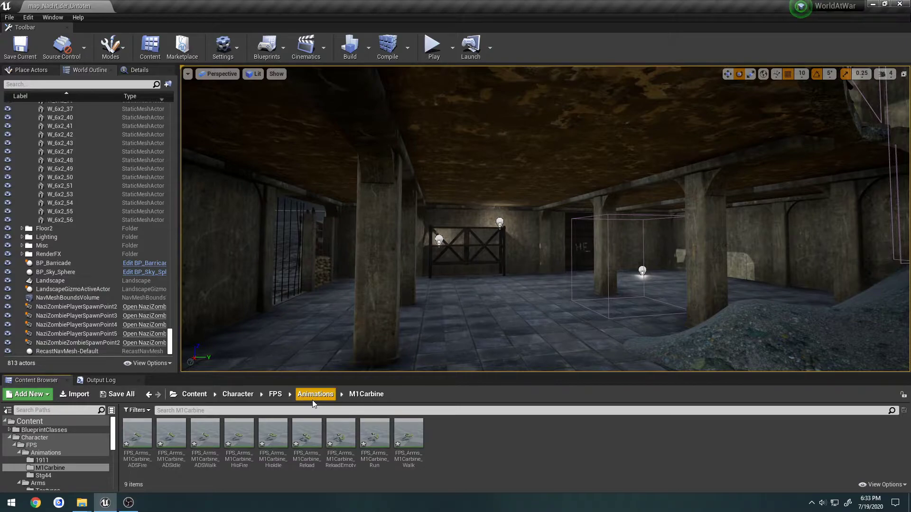
# - Open the exported M1 Carbine/Weapon Animations folder in File Explorer and the Weapons/M1Carbine/Animations folder in the project
pyautogui.click(82, 503)
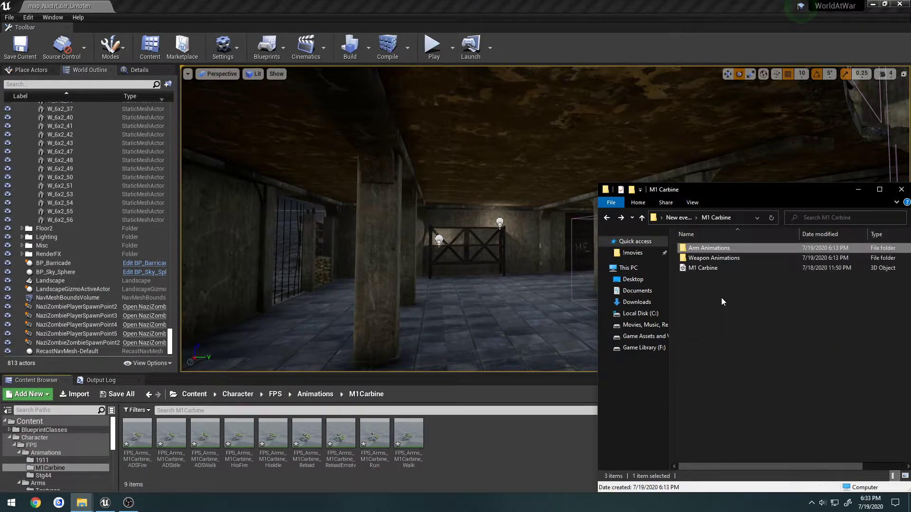
pyautogui.doubleClick(713, 258)
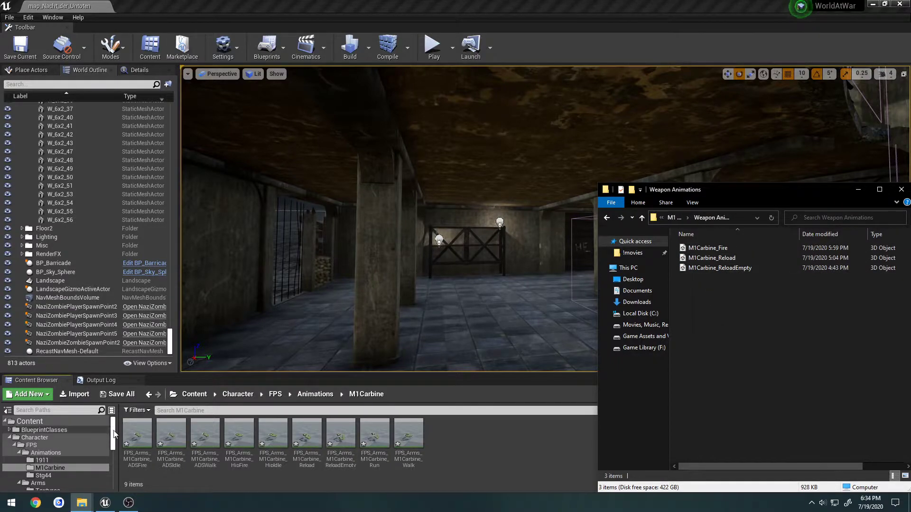
pyautogui.moveTo(114, 433); pyautogui.dragTo(116, 480)
pyautogui.click(14, 461)
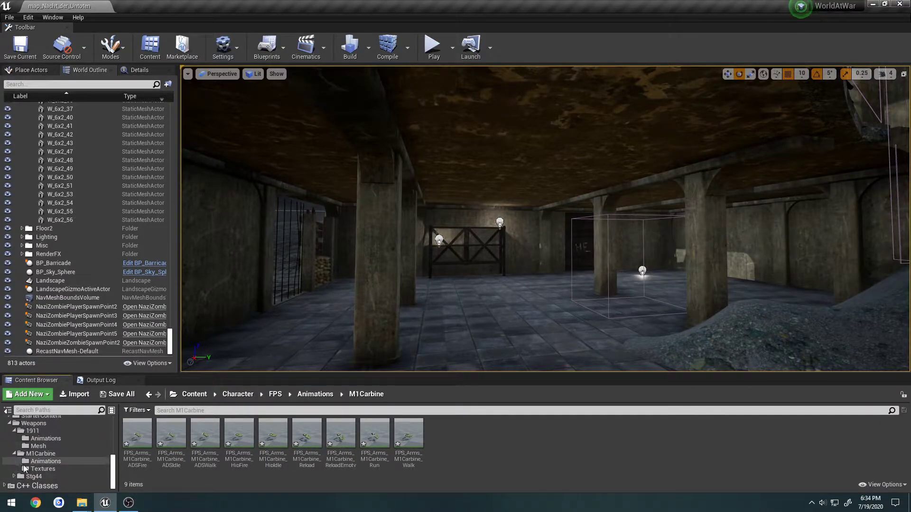
pyautogui.click(46, 455)
pyautogui.doubleClick(136, 459)
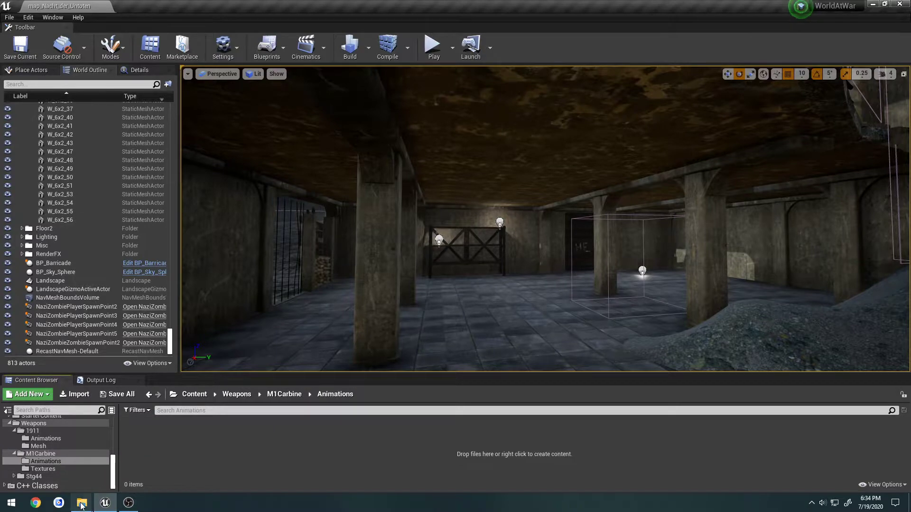
pyautogui.moveTo(81, 503)
pyautogui.click(142, 489)
pyautogui.moveTo(807, 303); pyautogui.dragTo(230, 434)
pyautogui.click(517, 139)
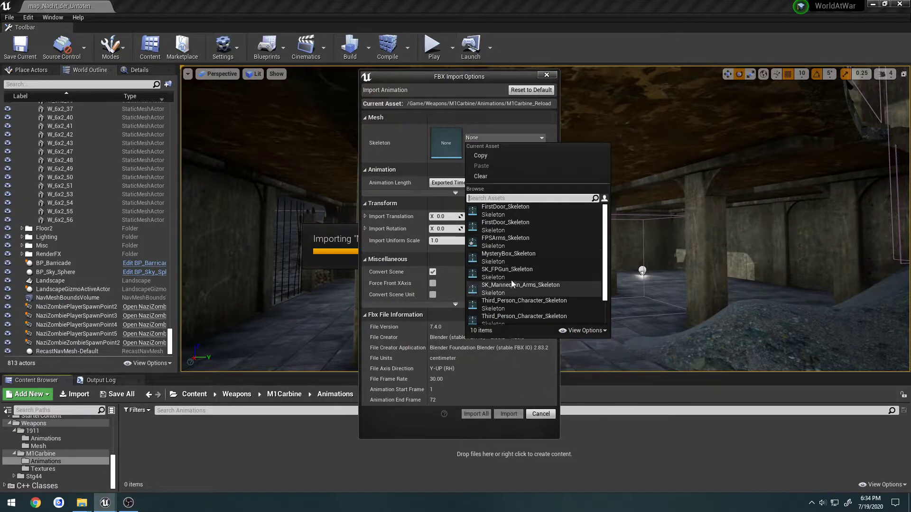
pyautogui.click(544, 273)
pyautogui.click(540, 414)
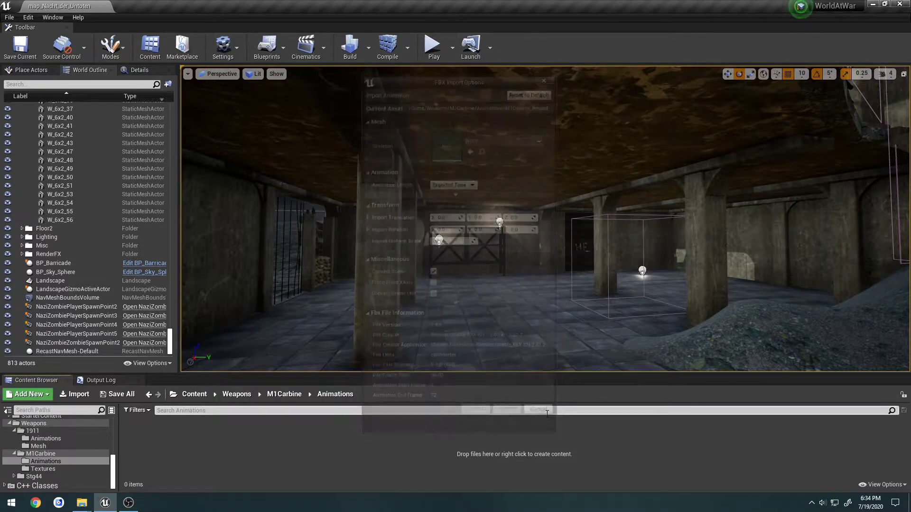
# - Import the exported M1 Carbine skeletal mesh into Weapons/M1Carbine without creating materials or assigning an existing skeleton
pyautogui.click(285, 394)
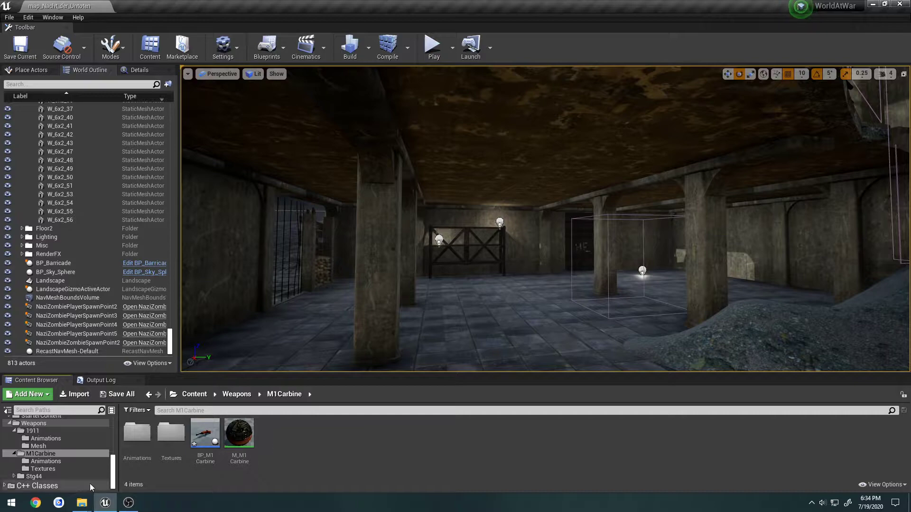
pyautogui.click(82, 502)
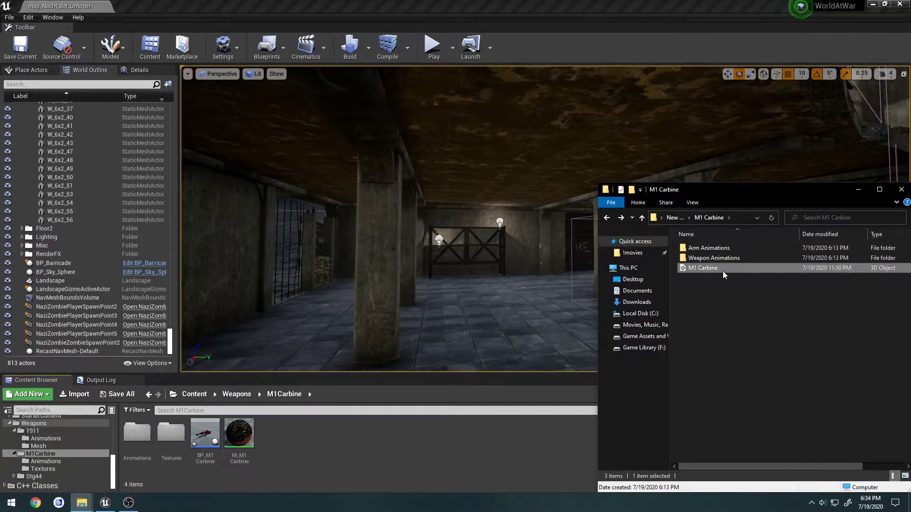
pyautogui.moveTo(714, 270); pyautogui.dragTo(330, 446)
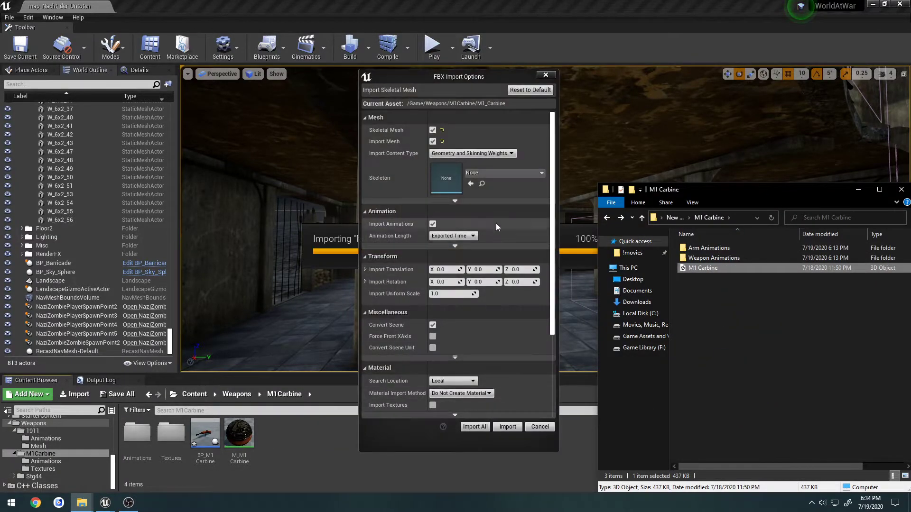
pyautogui.click(504, 428)
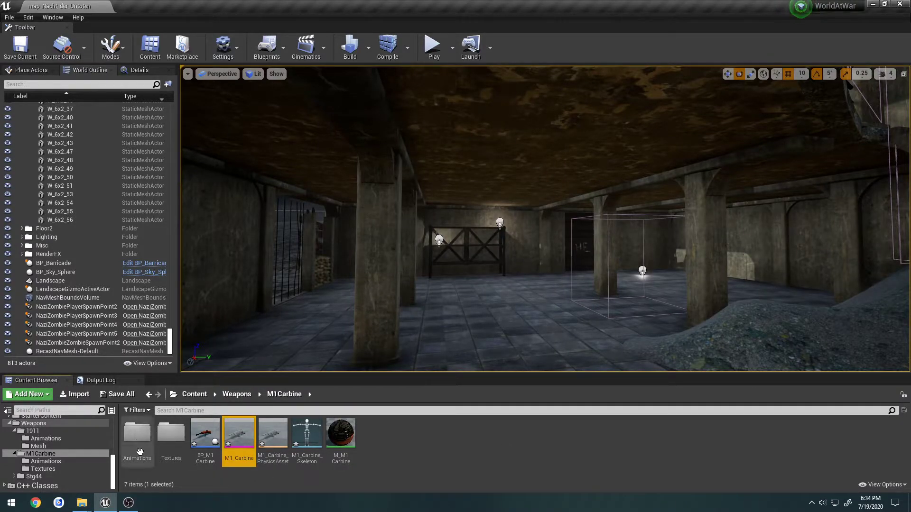
# - Import M1Carbine_Fire, M1Carbine_Reload and M1Carbine_ReloadEmpty into Weapons/M1Carbine/Animations, assigning M1_Carbine_Skeleton to all of them
pyautogui.doubleClick(137, 433)
pyautogui.moveTo(82, 503)
pyautogui.click(130, 465)
pyautogui.doubleClick(721, 259)
pyautogui.moveTo(779, 346); pyautogui.dragTo(710, 233)
pyautogui.moveTo(714, 258); pyautogui.dragTo(220, 450)
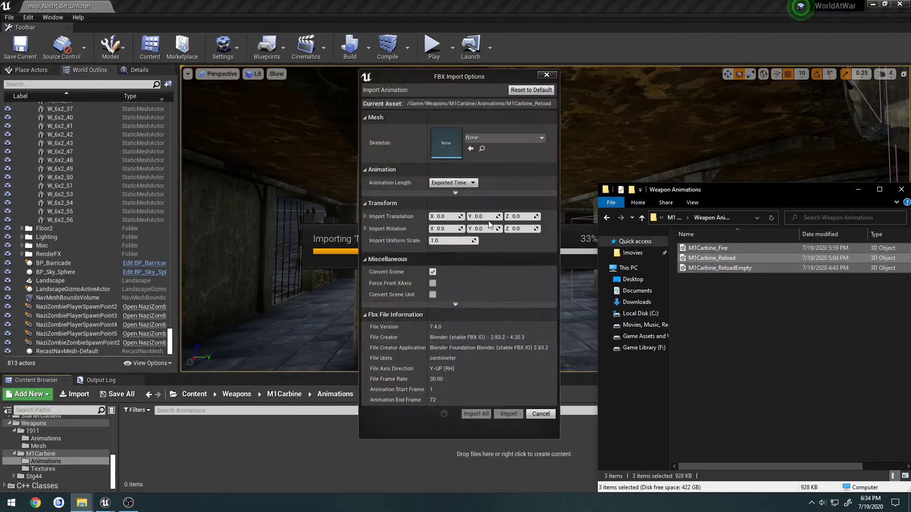
pyautogui.click(504, 138)
pyautogui.click(501, 255)
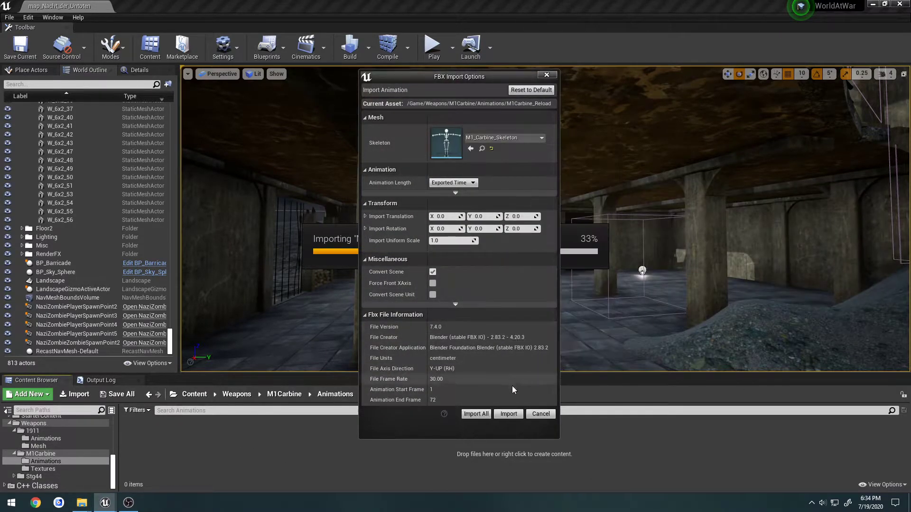
pyautogui.click(476, 414)
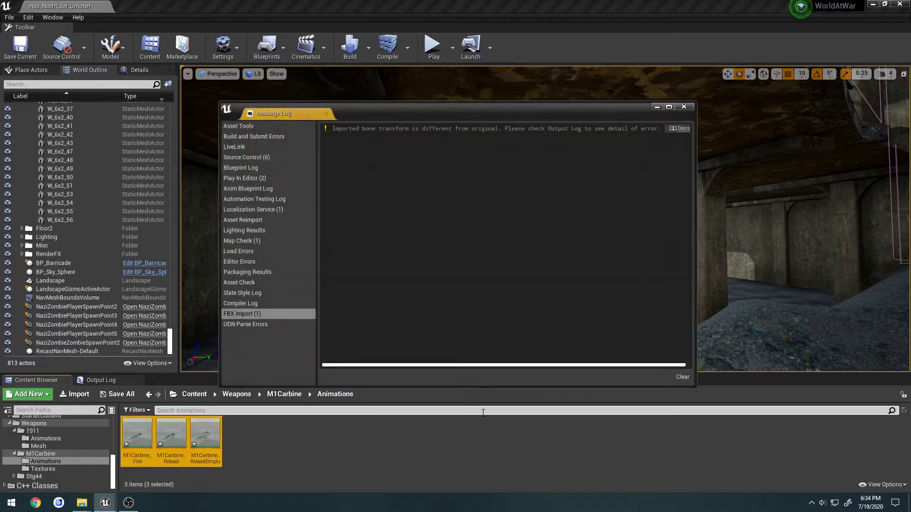
pyautogui.click(684, 107)
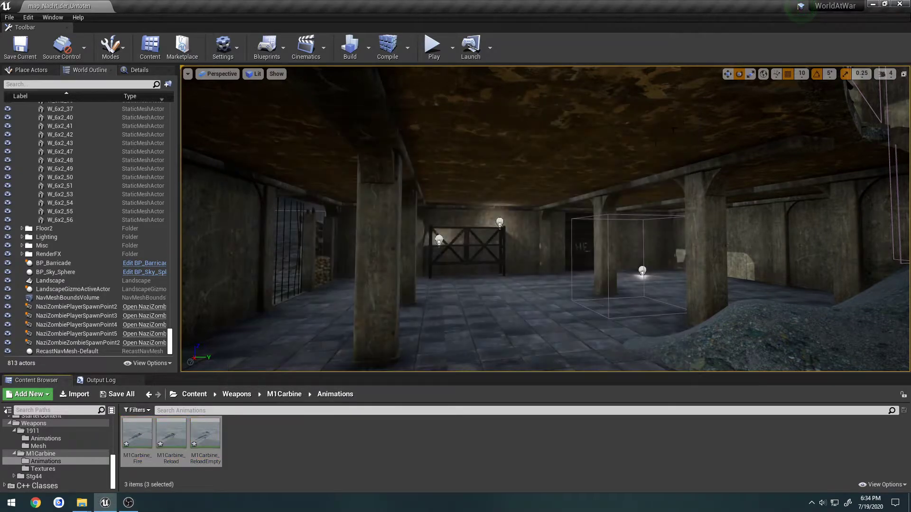
# - Import the exported 1911 skeletal mesh into Weapons/1911 with the material import method set to Create New Materials
pyautogui.click(47, 431)
pyautogui.click(82, 503)
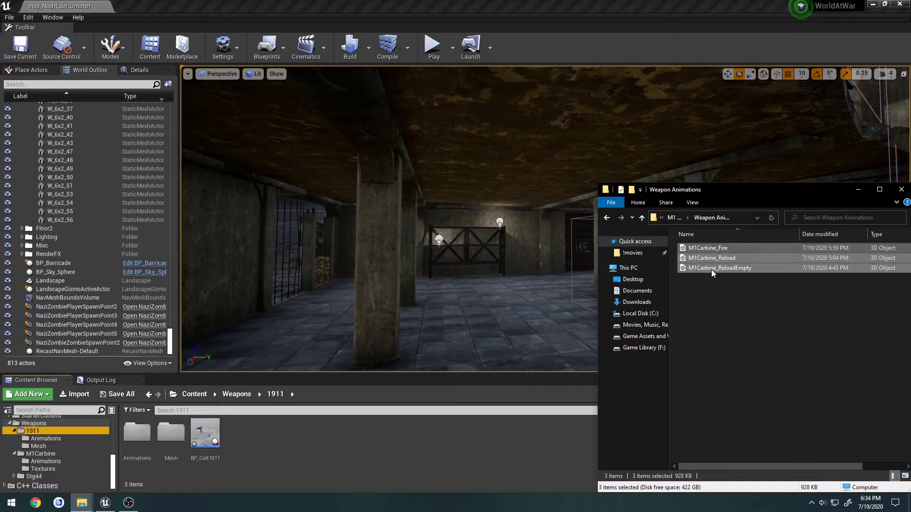
pyautogui.hotkey('alt', 'Left')
pyautogui.hotkey('alt', 'Left')
pyautogui.doubleClick(713, 247)
pyautogui.moveTo(715, 269); pyautogui.dragTo(307, 447)
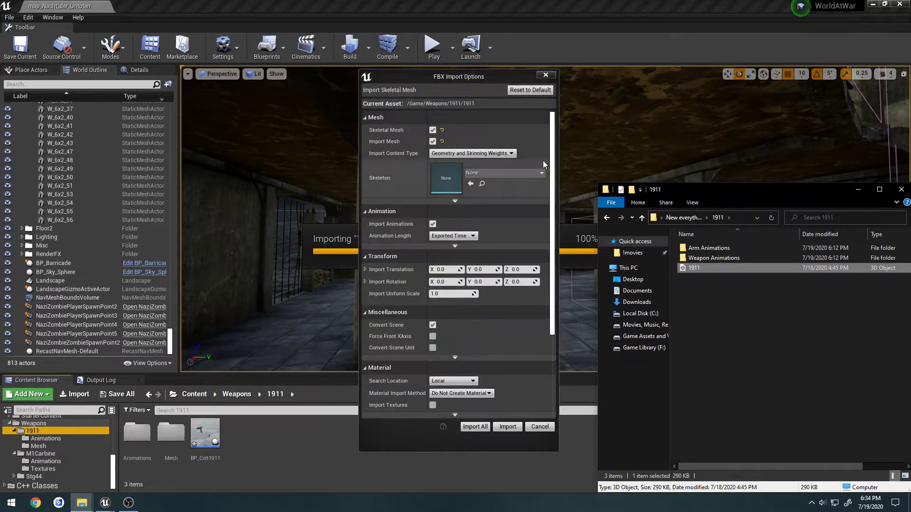
pyautogui.click(457, 394)
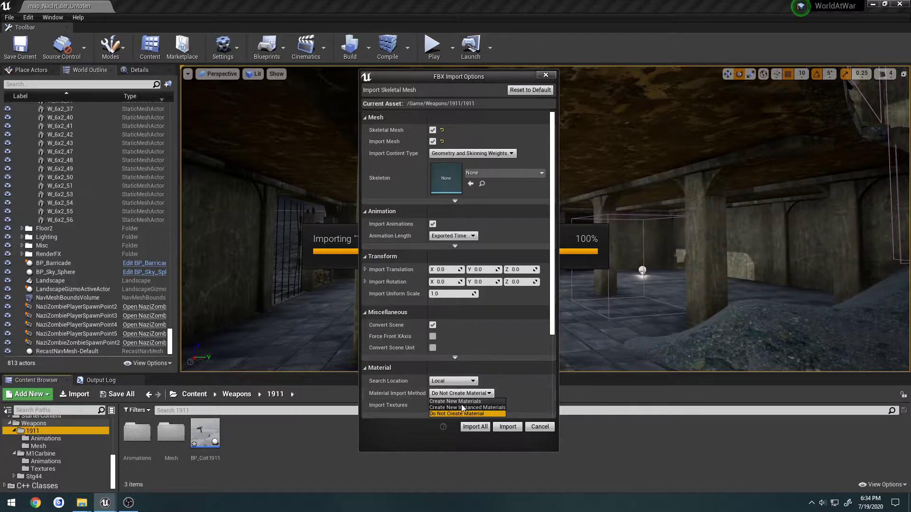
pyautogui.click(462, 401)
pyautogui.click(508, 426)
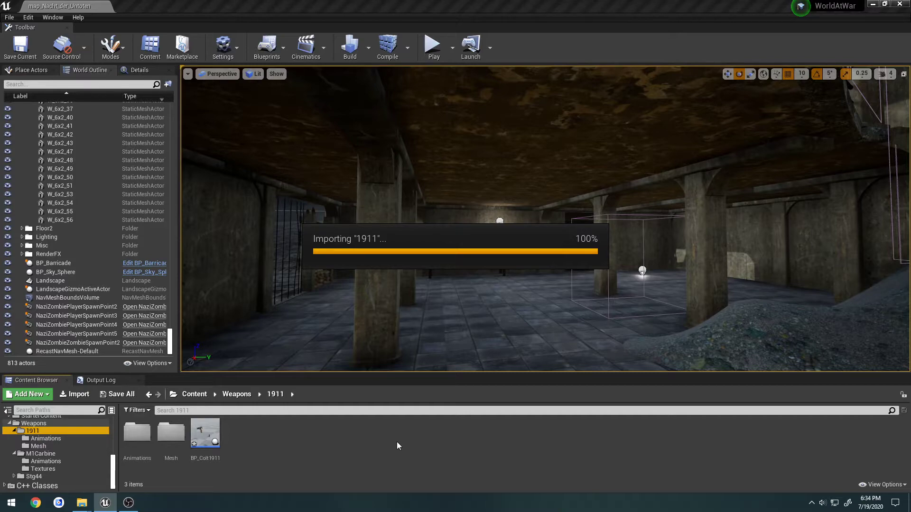
pyautogui.click(812, 505)
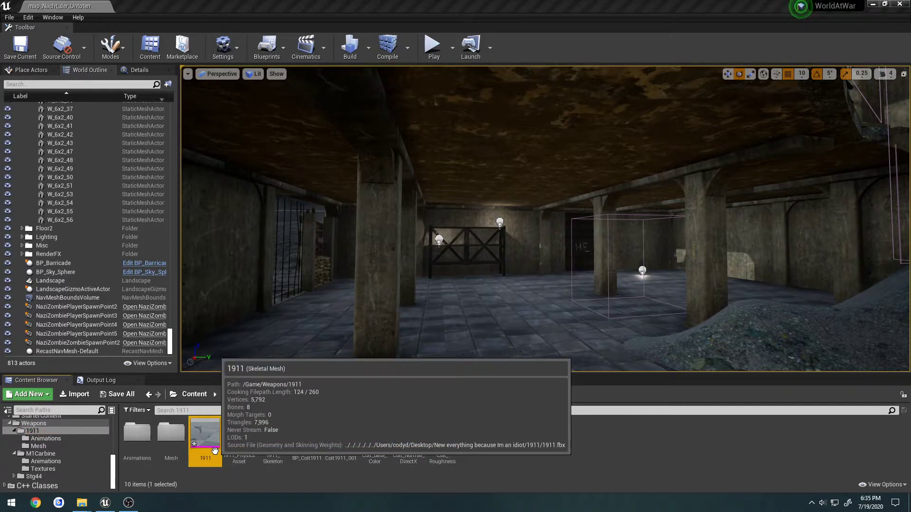
# - Try to move the imported 1911 mesh, physics asset, skeleton, material and textures into the Mesh folder, leaving BP_Colt1911 in place
pyautogui.keyDown('shift'); pyautogui.click(271, 437); pyautogui.keyUp('shift')
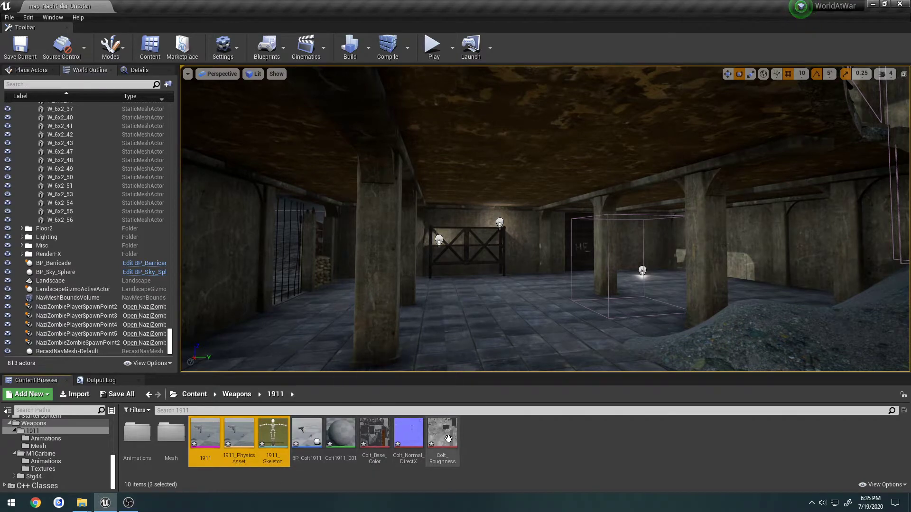
pyautogui.keyDown('shift'); pyautogui.click(441, 445); pyautogui.keyUp('shift')
pyautogui.keyDown('ctrl'); pyautogui.click(309, 441); pyautogui.keyUp('ctrl')
pyautogui.moveTo(211, 457); pyautogui.dragTo(172, 443)
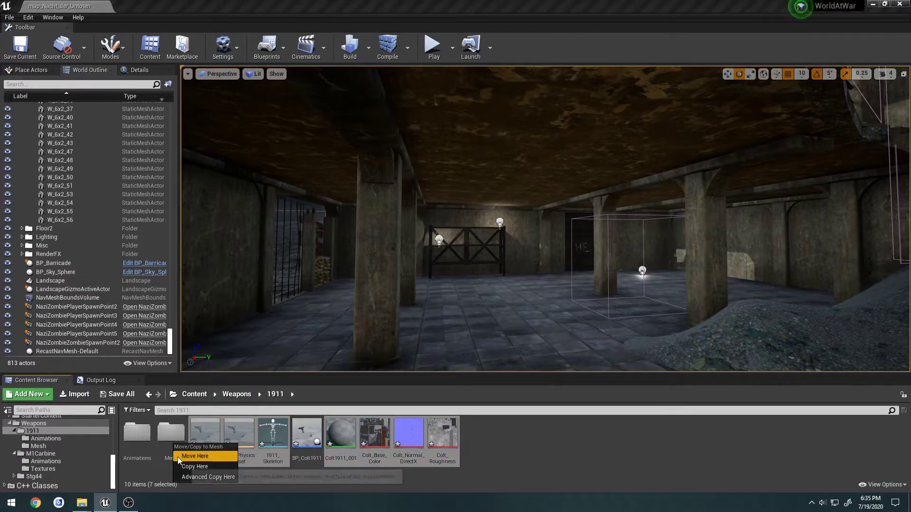
pyautogui.click(177, 457)
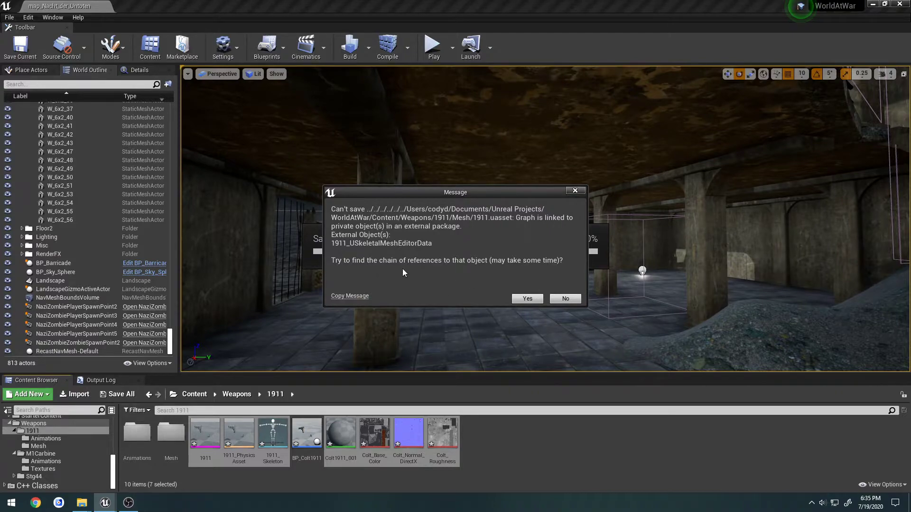
pyautogui.click(527, 299)
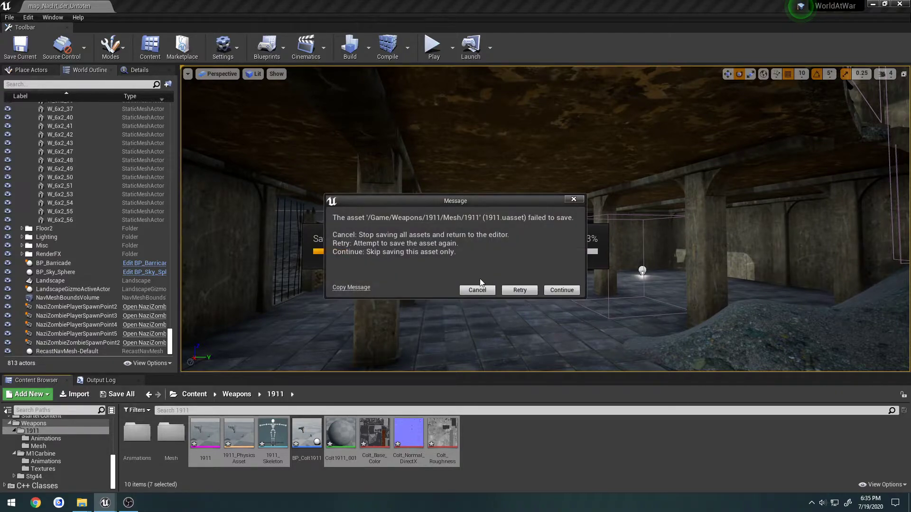
pyautogui.click(520, 293)
pyautogui.click(527, 299)
pyautogui.click(481, 290)
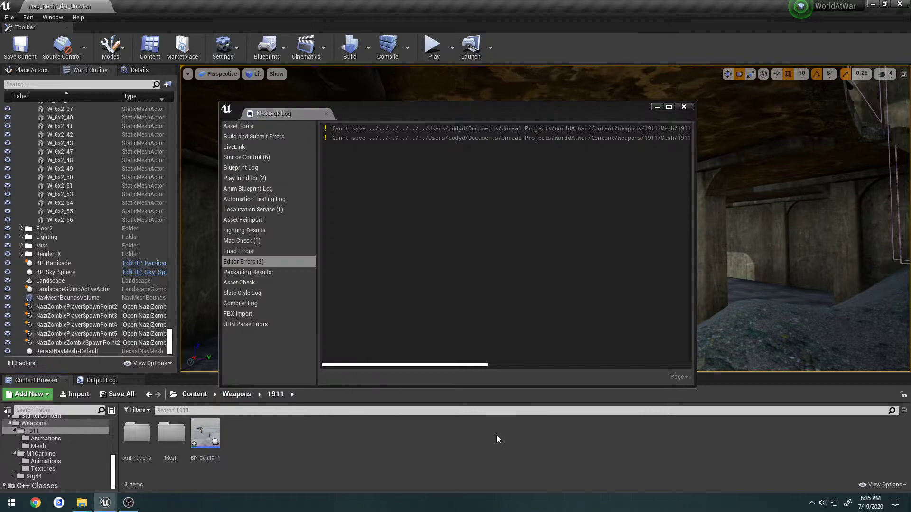
pyautogui.click(683, 107)
# - Try to save all project assets, then cancel the save and dismiss the message log
pyautogui.click(9, 17)
pyautogui.click(29, 100)
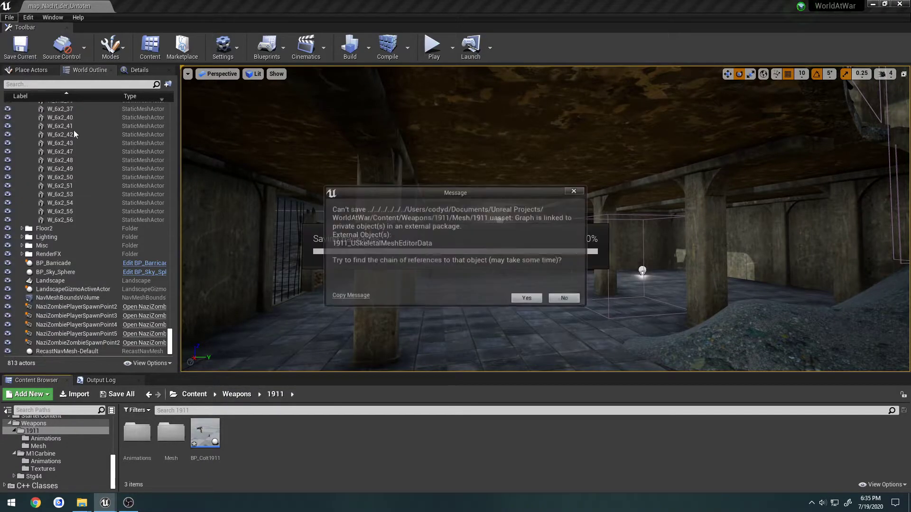
pyautogui.click(564, 298)
pyautogui.click(476, 289)
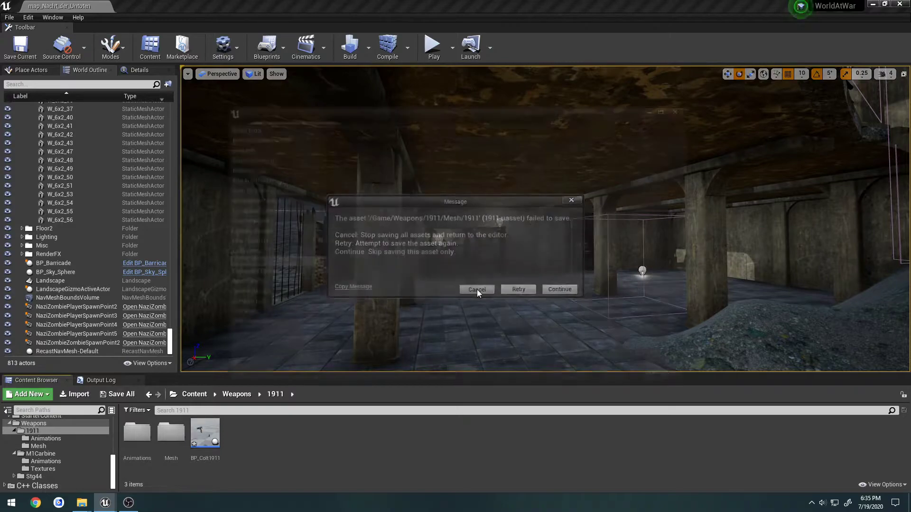
pyautogui.click(684, 107)
# - Force delete all 1911 and Colt assets in the Weapons/1911/Mesh folder
pyautogui.doubleClick(171, 432)
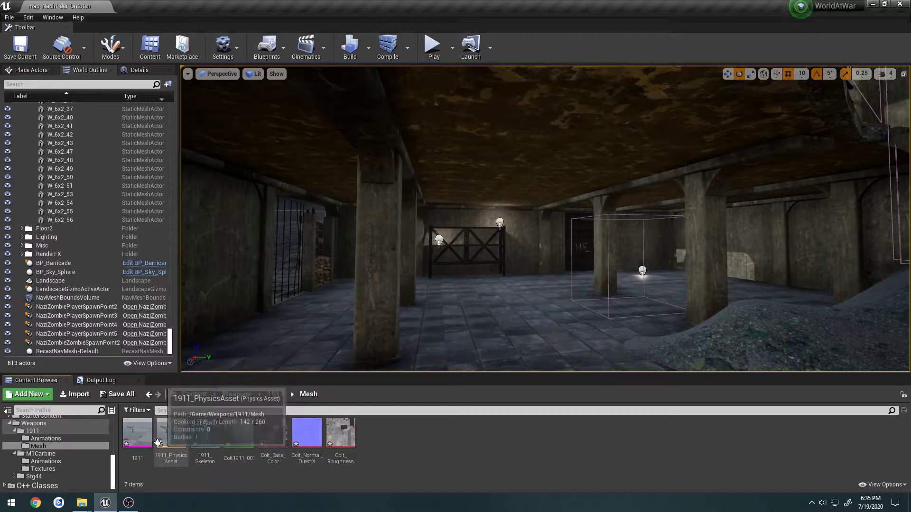
pyautogui.click(138, 433)
pyautogui.keyDown('shift'); pyautogui.click(341, 437); pyautogui.keyUp('shift')
pyautogui.press('Delete')
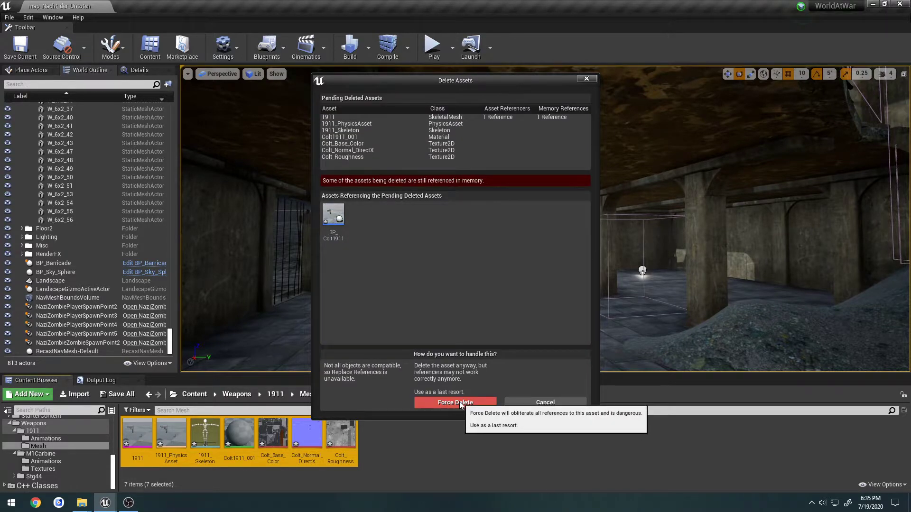
pyautogui.click(459, 403)
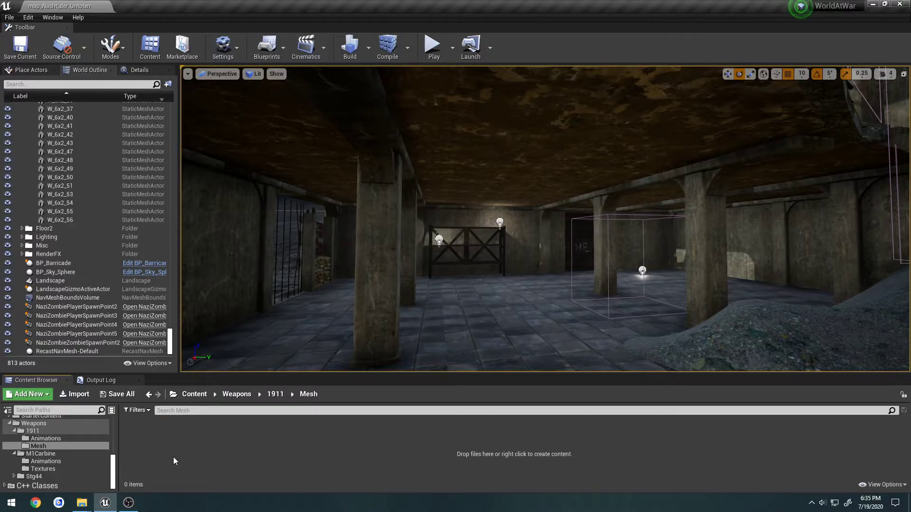
# - Import the exported 1911 skeletal mesh directly into Weapons/1911/Mesh, creating new materials
pyautogui.click(112, 465)
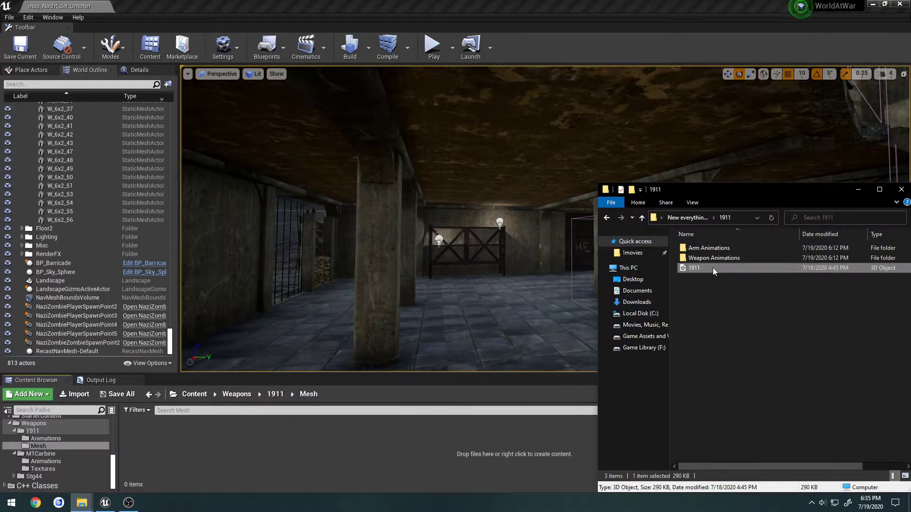
pyautogui.moveTo(713, 271); pyautogui.dragTo(204, 444)
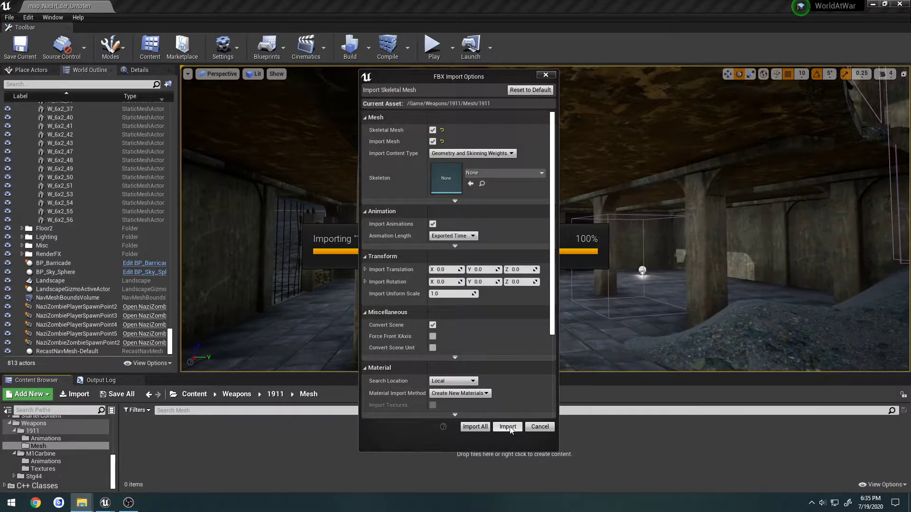
pyautogui.click(507, 426)
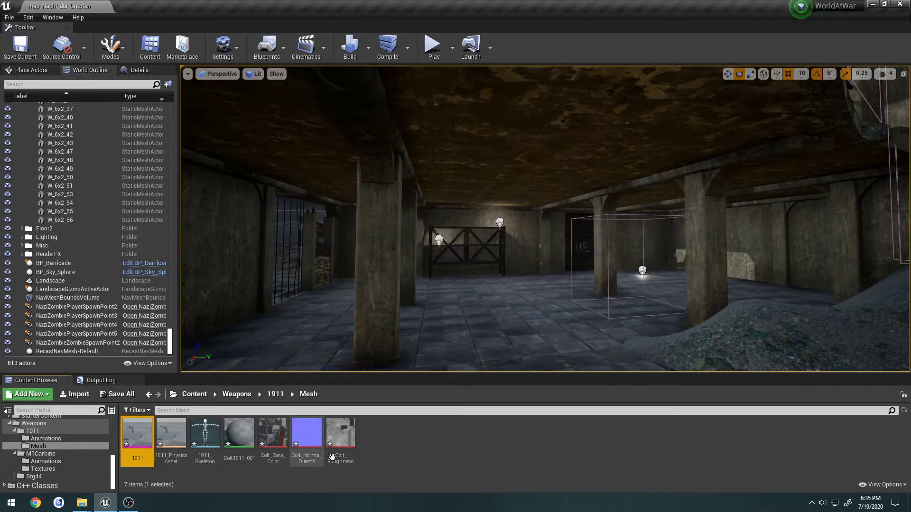
# - Create a folder named Textures inside Weapons/1911/Mesh
pyautogui.rightClick(387, 463)
pyautogui.click(428, 166)
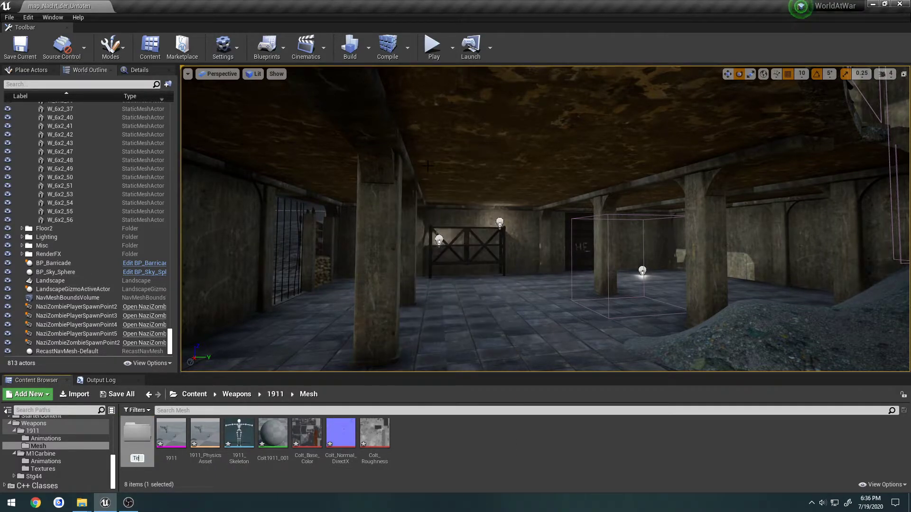
pyautogui.write('Textures')
pyautogui.press('Return')
# - Move the Colt1911_001 material and the Colt base color, normal and roughness textures into the Textures folder
pyautogui.click(287, 438)
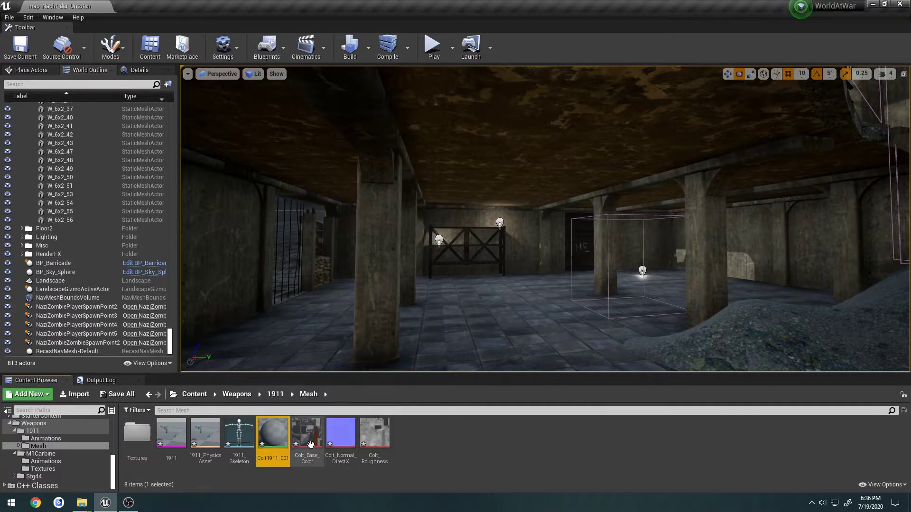
pyautogui.keyDown('shift'); pyautogui.click(341, 433); pyautogui.keyUp('shift')
pyautogui.keyDown('shift'); pyautogui.click(375, 433); pyautogui.keyUp('shift')
pyautogui.moveTo(375, 433); pyautogui.dragTo(134, 443)
pyautogui.click(151, 453)
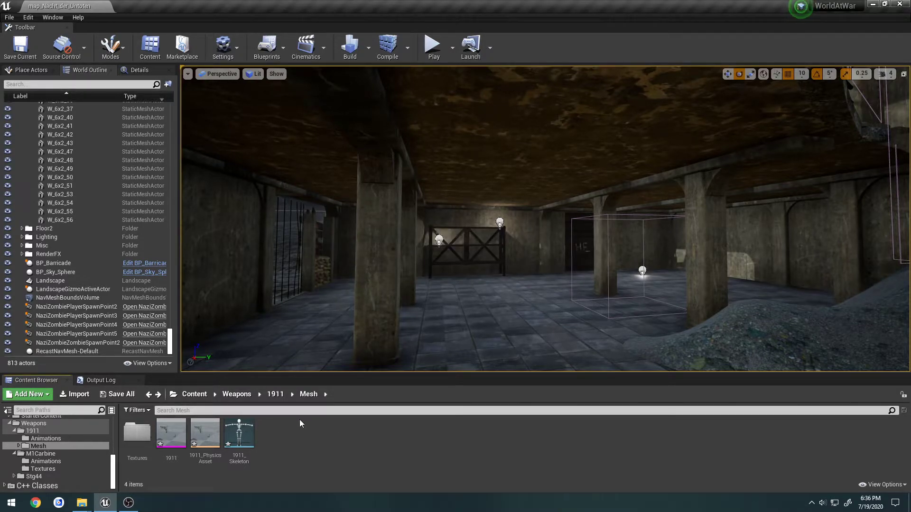
# - Import the exported 1911_Fire, 1911_Reload and 1911_ReloadEmpty weapon animations into Weapons/1911/Animations using 1911_Skeleton
pyautogui.click(275, 394)
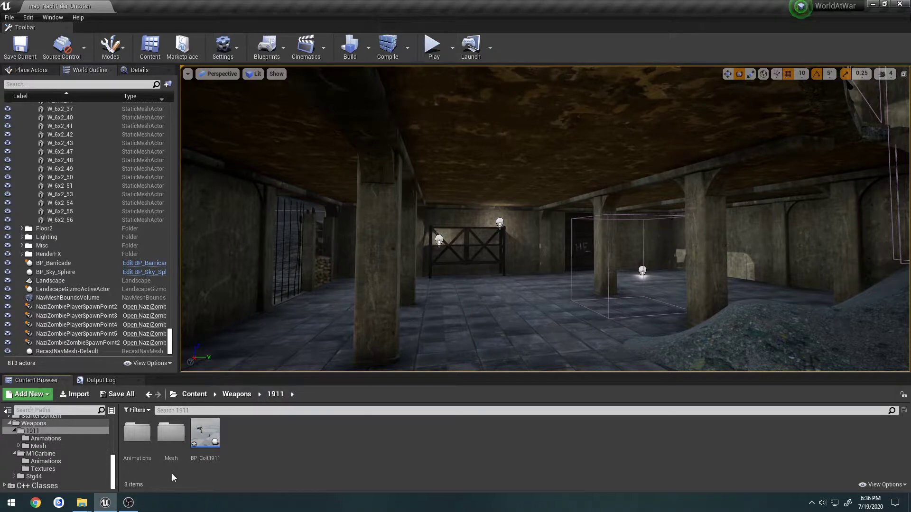
pyautogui.doubleClick(137, 433)
pyautogui.click(81, 503)
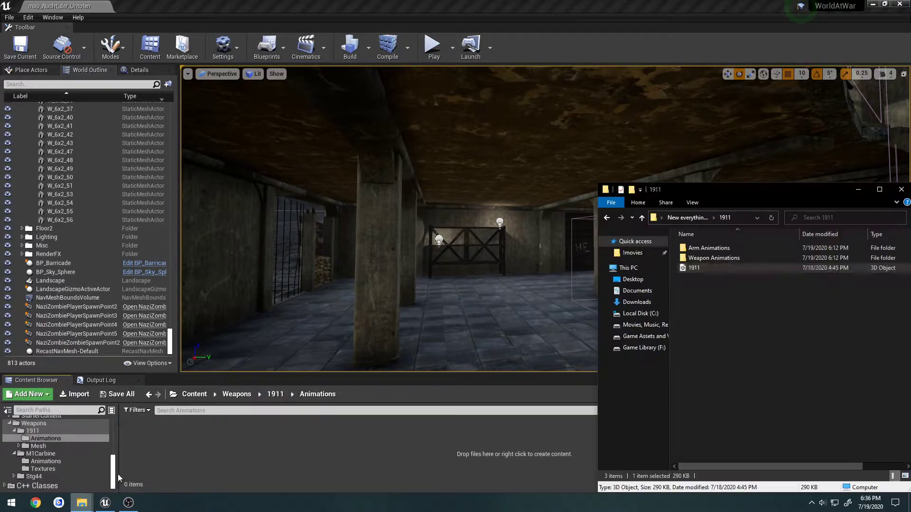
pyautogui.doubleClick(714, 258)
pyautogui.moveTo(742, 306); pyautogui.dragTo(693, 246)
pyautogui.moveTo(707, 268); pyautogui.dragTo(290, 423)
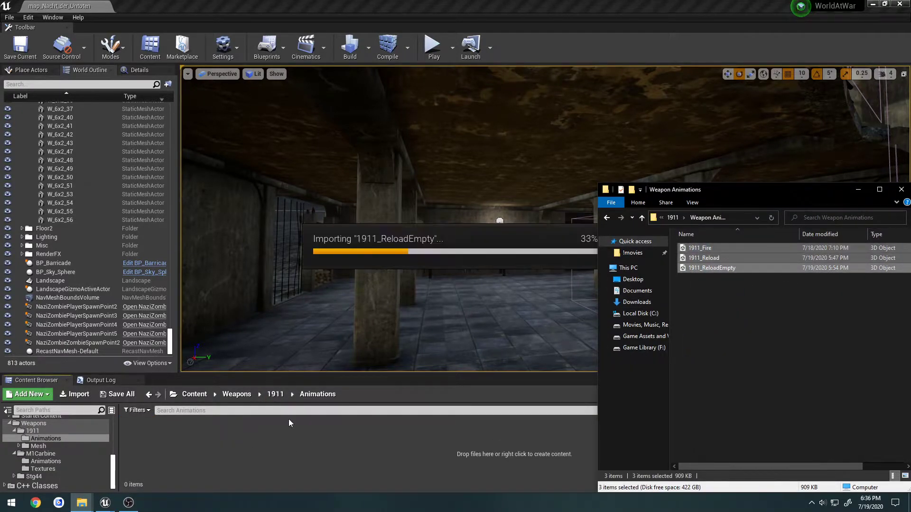
pyautogui.click(504, 137)
pyautogui.click(502, 266)
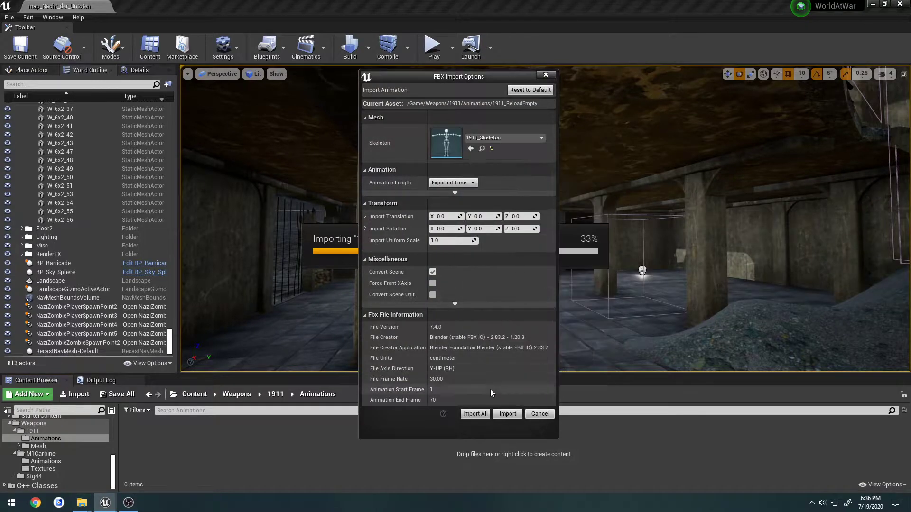
pyautogui.click(475, 414)
pyautogui.click(684, 107)
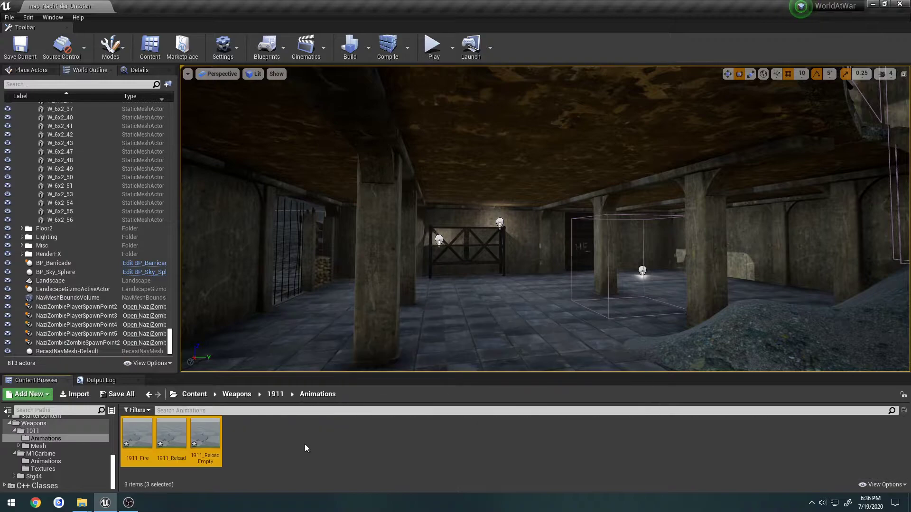
# - Create a folder named Mesh inside Weapons/M1Carbine
pyautogui.click(236, 395)
pyautogui.doubleClick(171, 435)
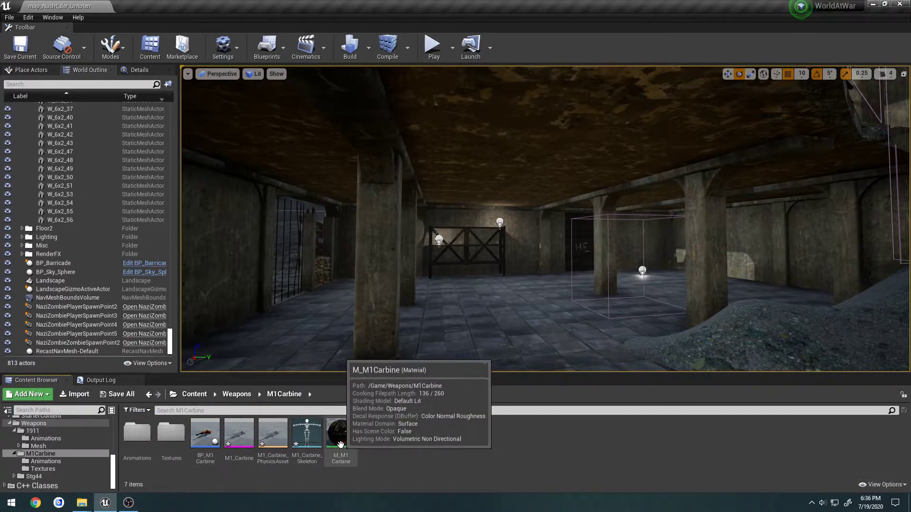
pyautogui.rightClick(378, 445)
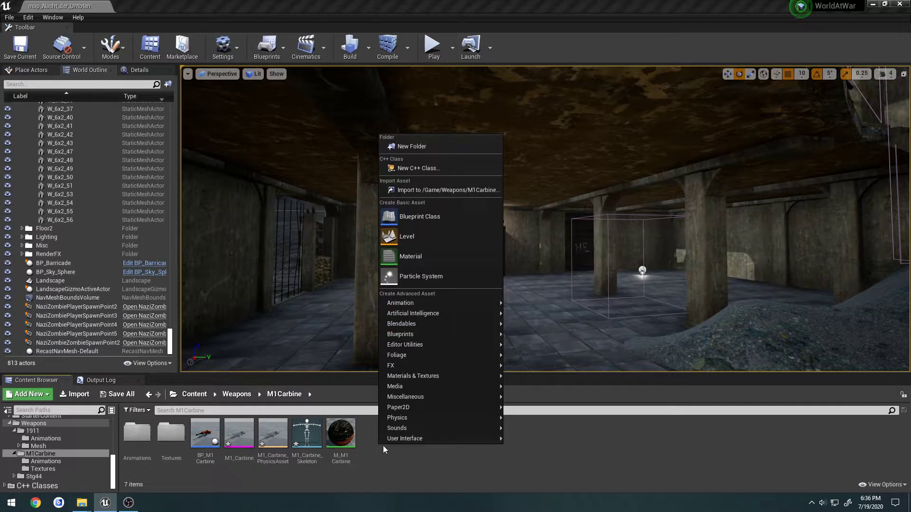
pyautogui.click(436, 146)
pyautogui.write('Mesh')
pyautogui.press('Return')
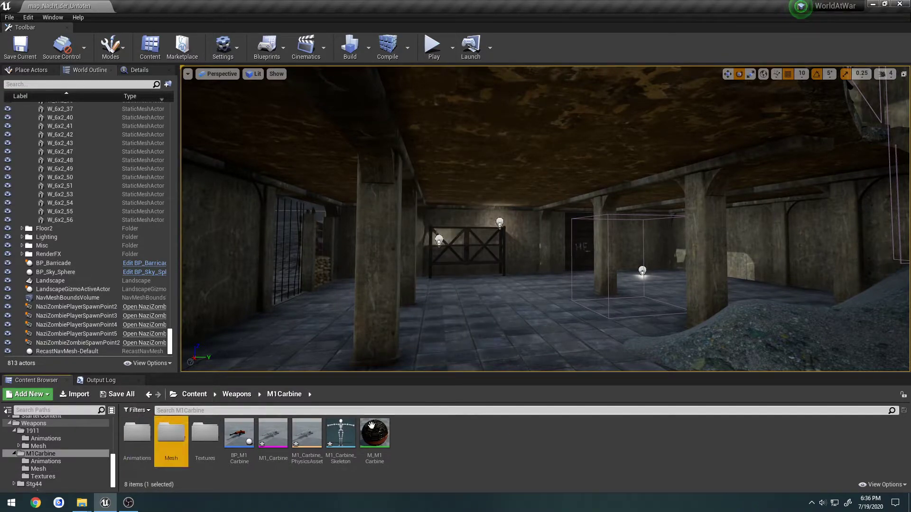
# - Move the M1_Carbine mesh, physics asset, skeleton, M_M1Carbine material and Textures folder into M1Carbine/Animations
pyautogui.click(273, 434)
pyautogui.keyDown('shift'); pyautogui.click(375, 440); pyautogui.keyUp('shift')
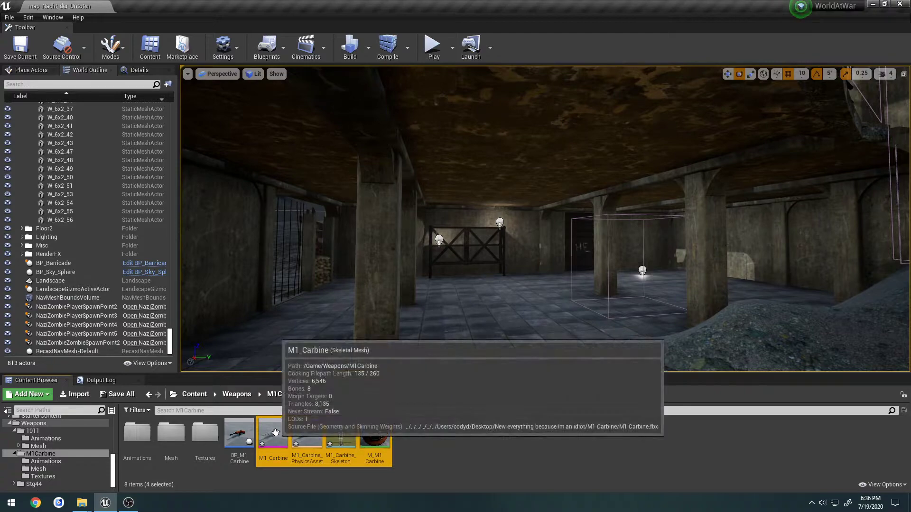
pyautogui.moveTo(273, 434); pyautogui.dragTo(141, 450)
pyautogui.click(158, 462)
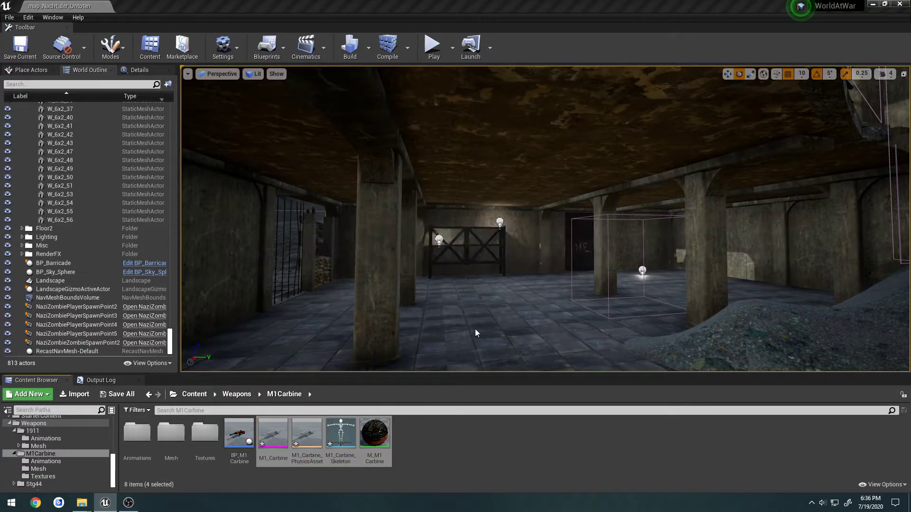
pyautogui.click(204, 433)
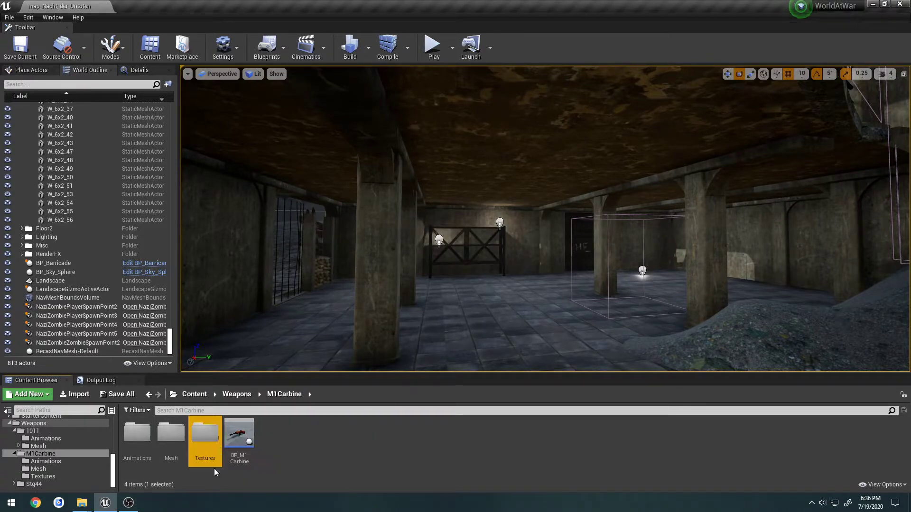
pyautogui.moveTo(205, 433); pyautogui.dragTo(139, 452)
pyautogui.click(144, 459)
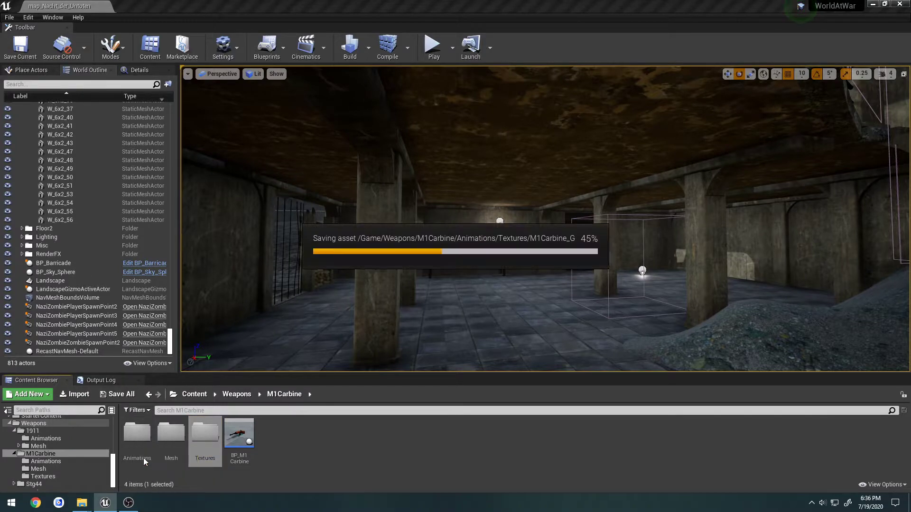
# - Move the Textures folder from M1Carbine/Animations into M1Carbine/Mesh
pyautogui.doubleClick(144, 458)
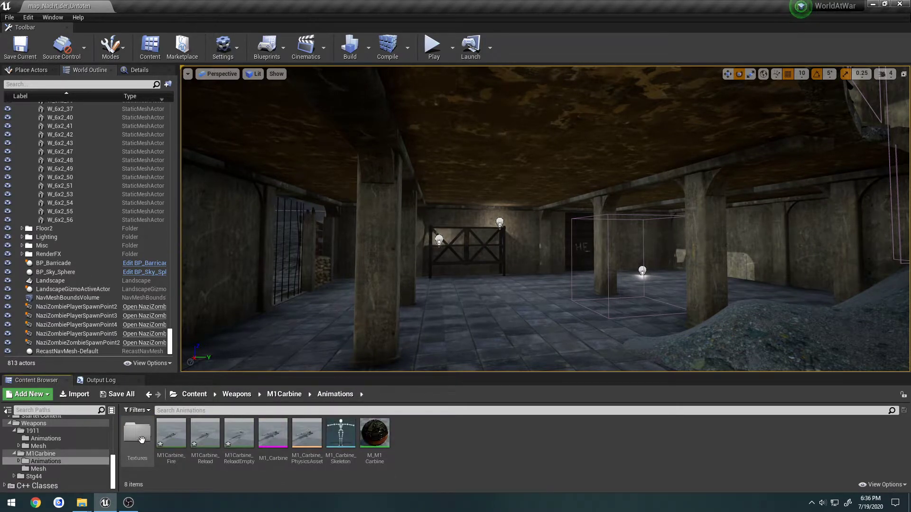
pyautogui.moveTo(137, 433); pyautogui.dragTo(47, 470)
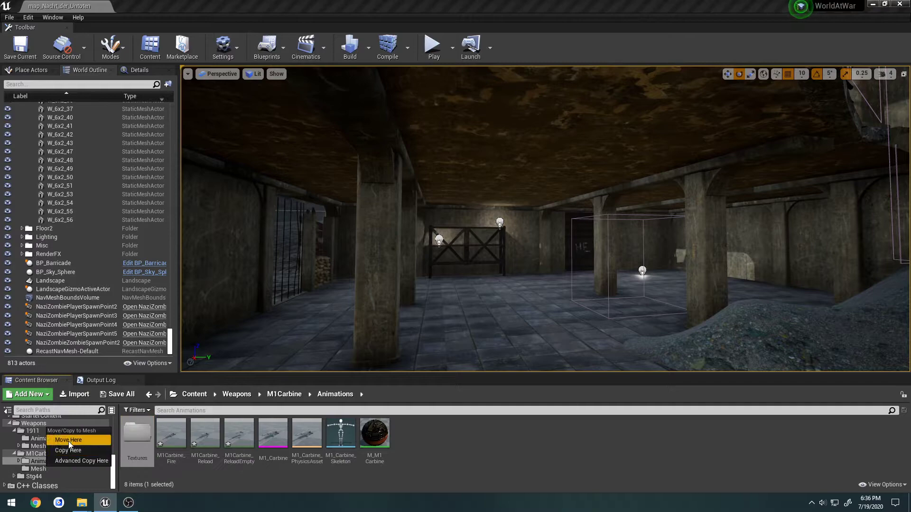
pyautogui.click(69, 441)
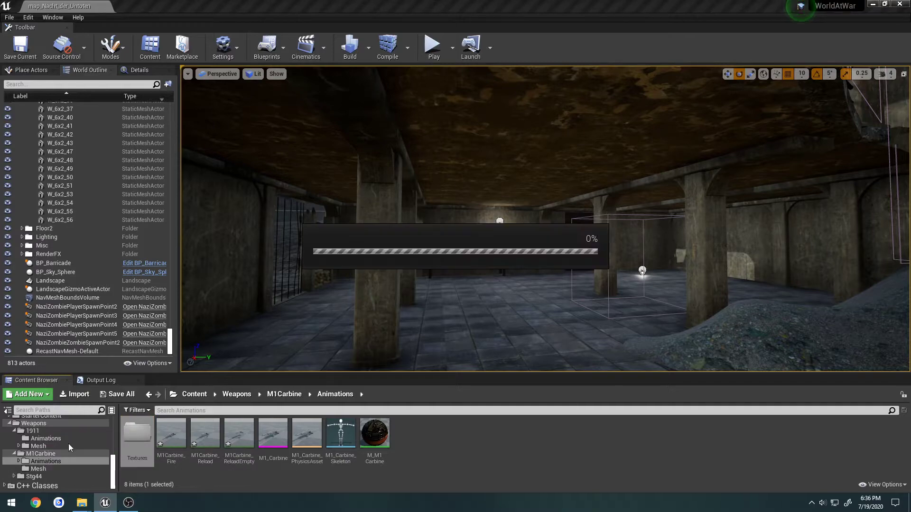
pyautogui.click(41, 469)
pyautogui.click(50, 461)
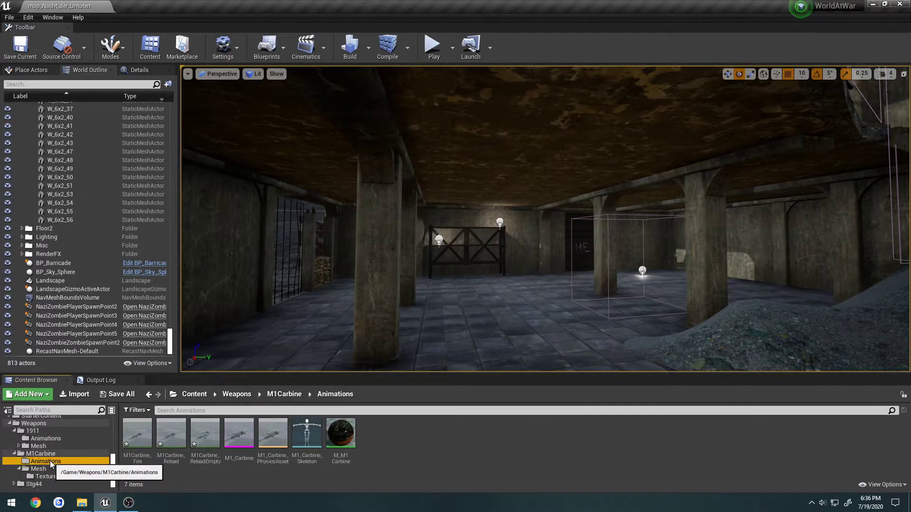
# - Move the M1_Carbine mesh, physics asset, skeleton and M_M1Carbine material from M1Carbine/Animations into M1Carbine/Mesh
pyautogui.click(286, 395)
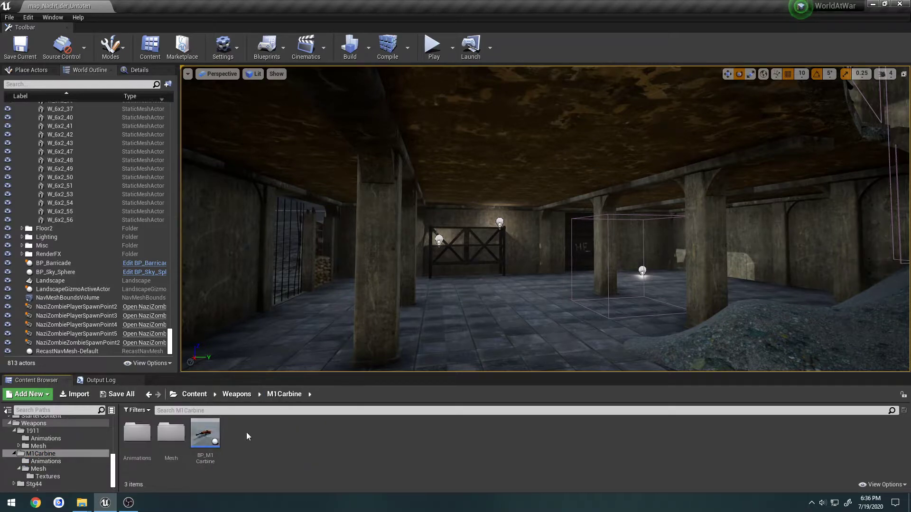
pyautogui.doubleClick(173, 433)
pyautogui.click(138, 434)
pyautogui.hotkey('alt', 'Left')
pyautogui.hotkey('alt', 'Left')
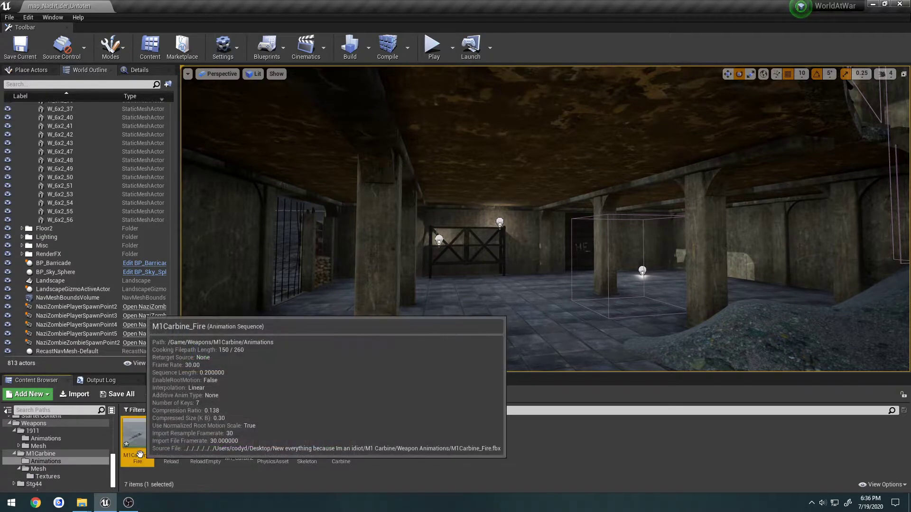
pyautogui.click(239, 459)
pyautogui.keyDown('shift'); pyautogui.click(341, 450); pyautogui.keyUp('shift')
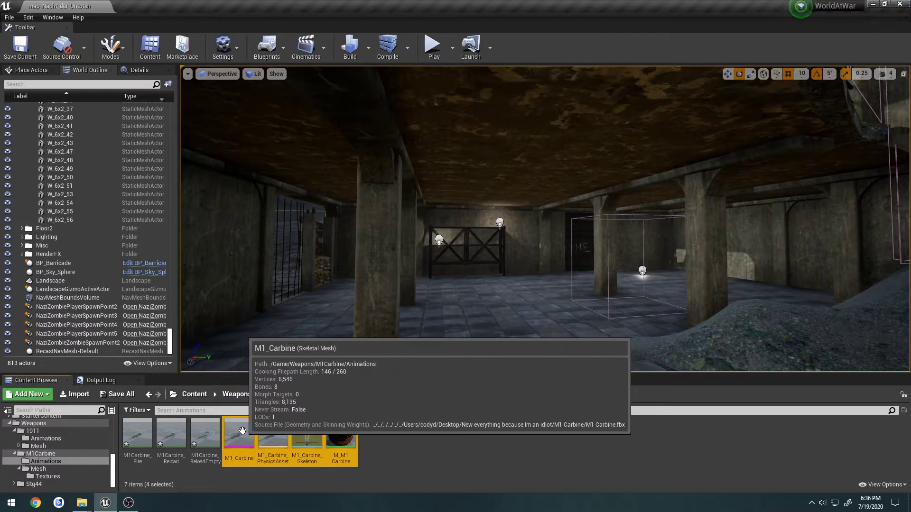
pyautogui.moveTo(240, 434); pyautogui.dragTo(53, 471)
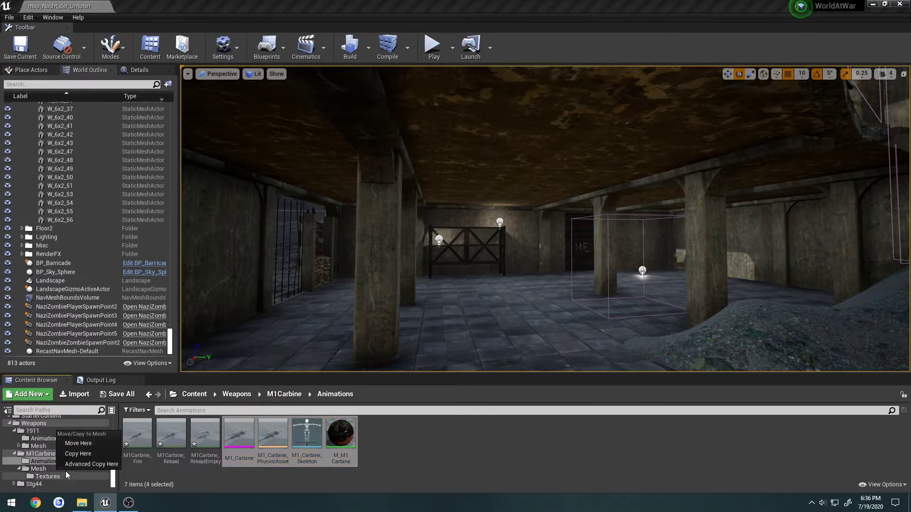
pyautogui.click(75, 446)
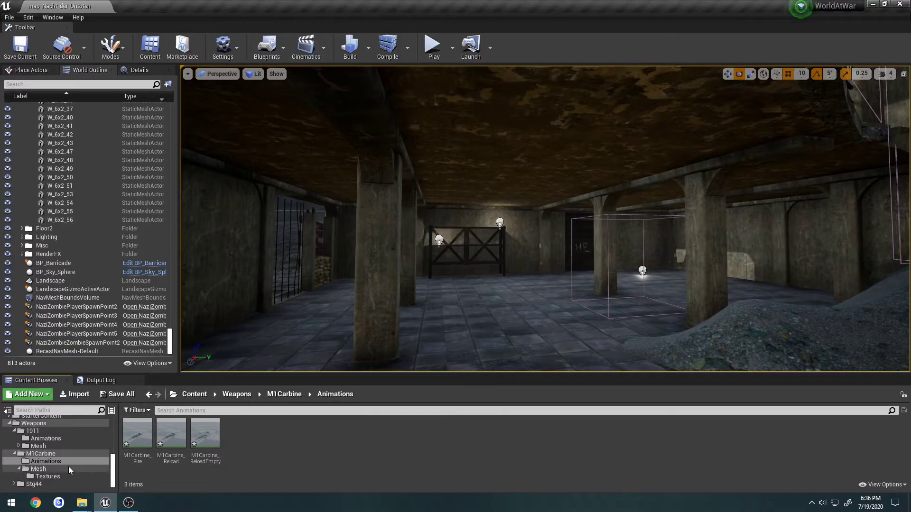
# - Move the M_M1Carbine material into the Textures folder inside M1Carbine/Mesh
pyautogui.click(67, 467)
pyautogui.click(274, 459)
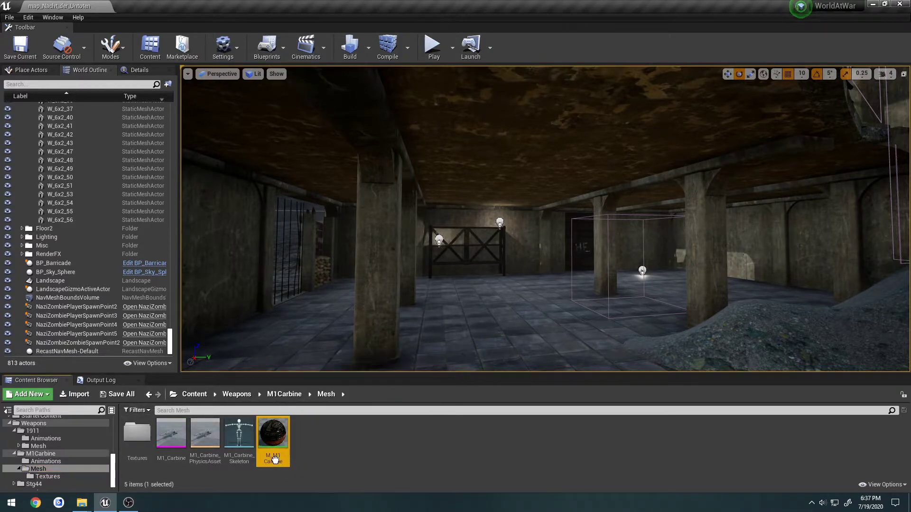
pyautogui.moveTo(274, 459); pyautogui.dragTo(138, 450)
pyautogui.click(159, 428)
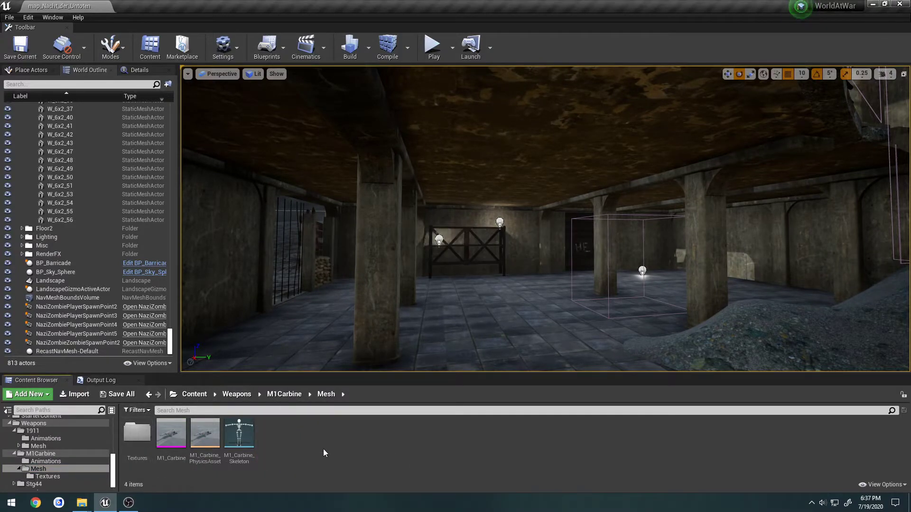
pyautogui.click(15, 454)
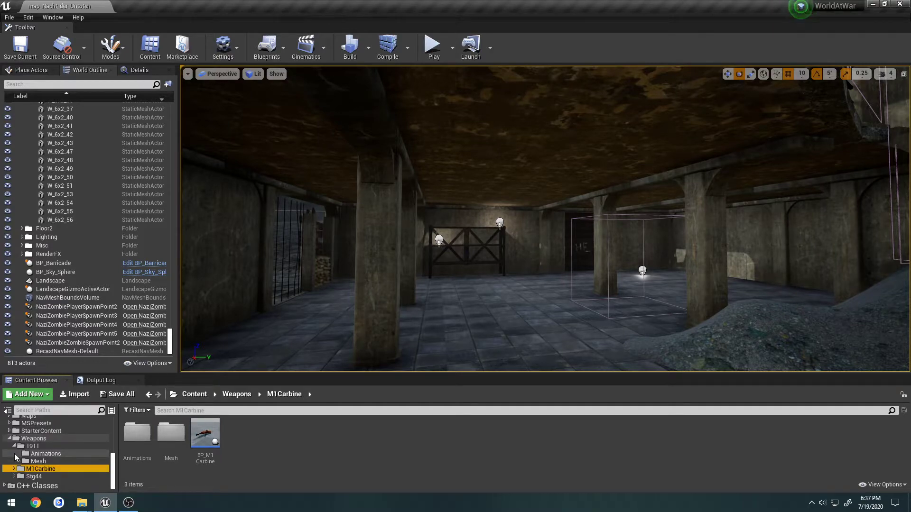
pyautogui.doubleClick(139, 436)
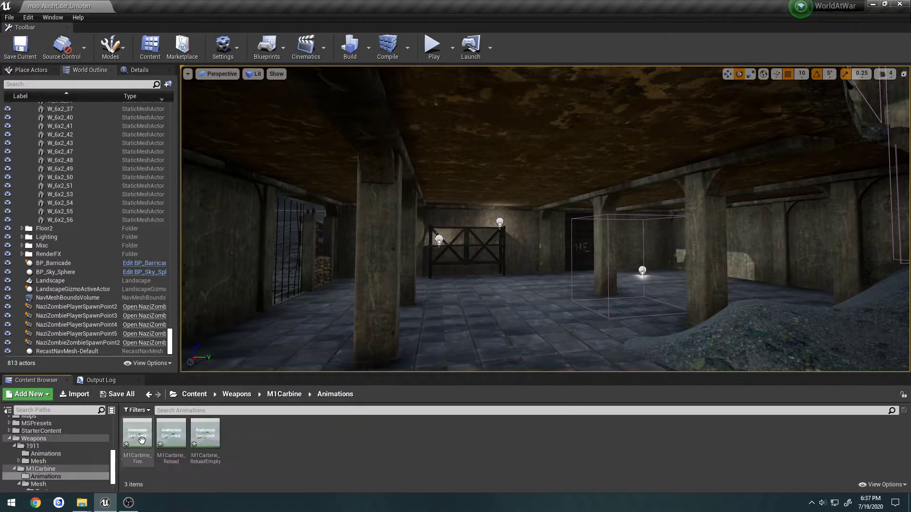
pyautogui.hotkey('alt', 'Left')
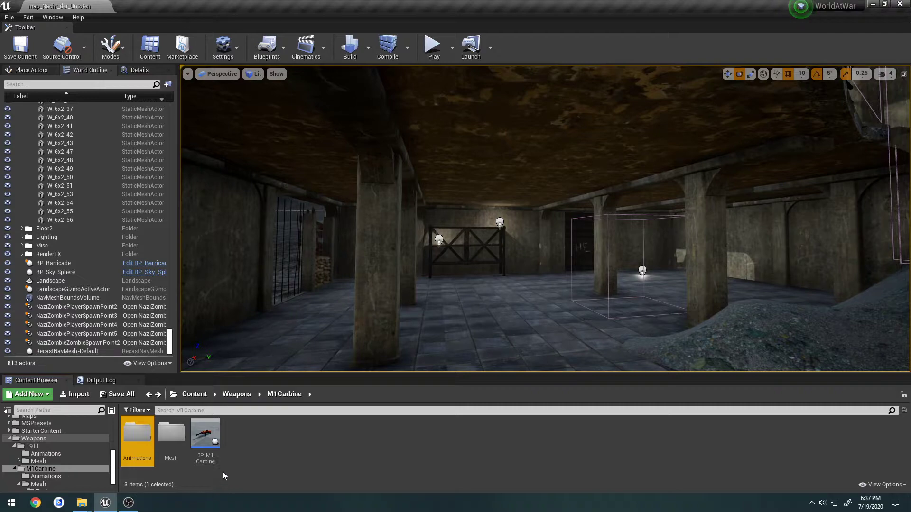
# - Assign the 1911 skeletal mesh to the WeaponMesh component of BP_Colt1911, and compile and save the blueprint
pyautogui.click(51, 447)
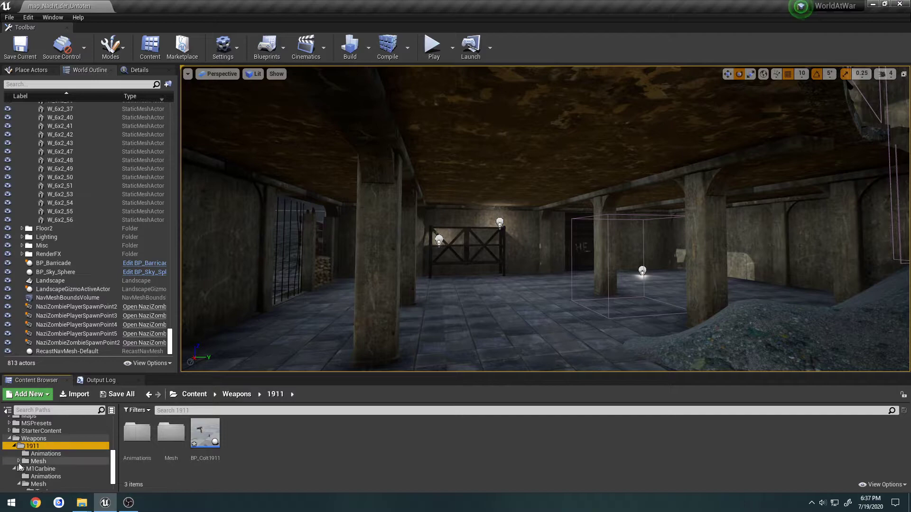
pyautogui.click(19, 484)
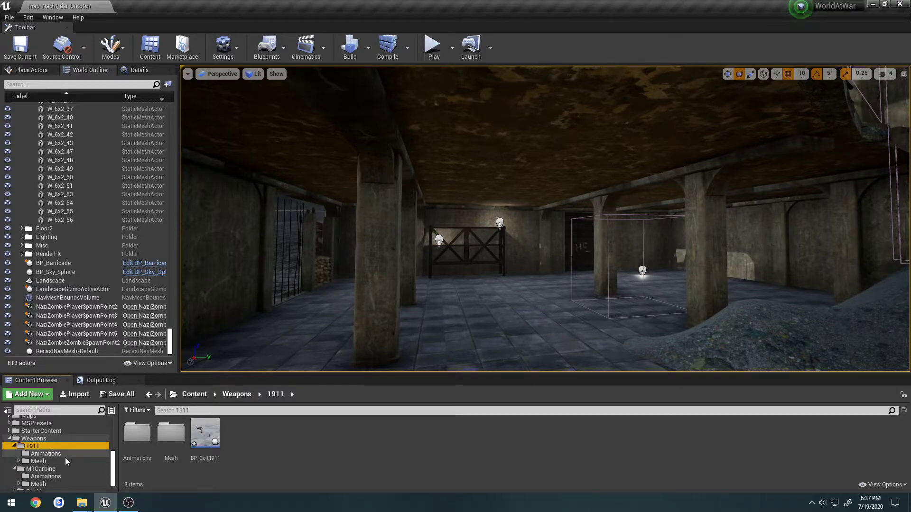
pyautogui.doubleClick(205, 432)
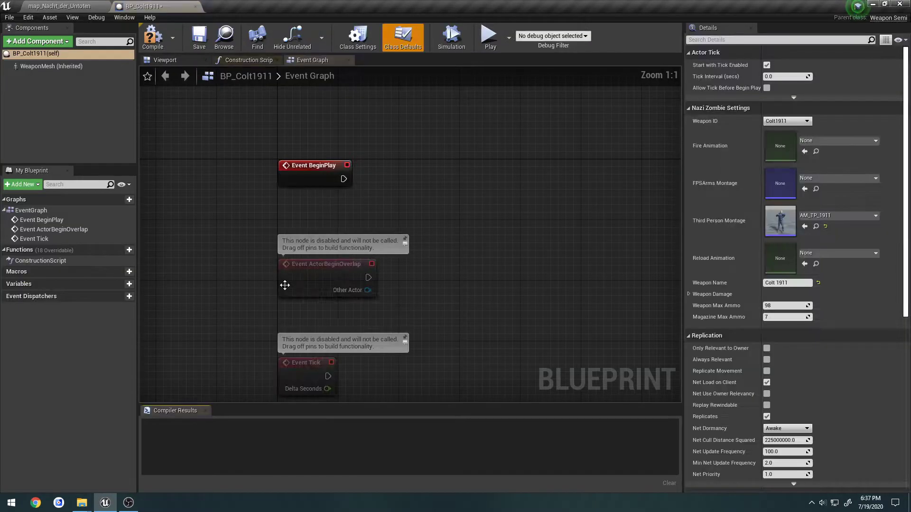
pyautogui.click(183, 59)
pyautogui.click(50, 66)
pyautogui.click(843, 254)
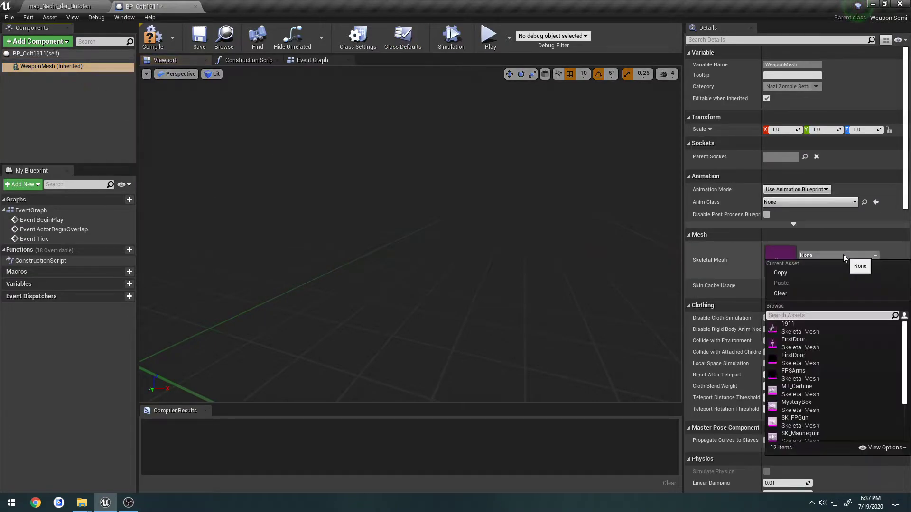
pyautogui.click(813, 325)
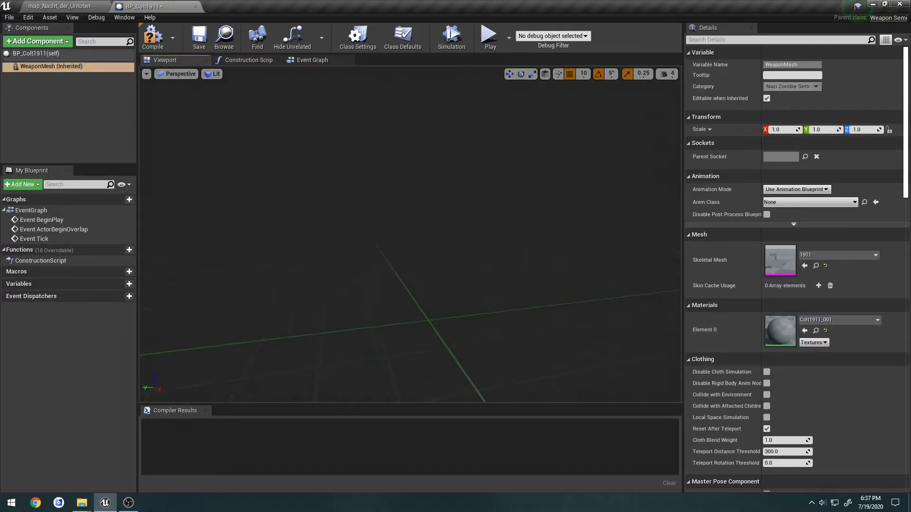
pyautogui.moveTo(591, 241)
pyautogui.mouseDown(button='right')
pyautogui.moveTo(617, 237)
pyautogui.moveTo(591, 241)
pyautogui.mouseUp(button='right')
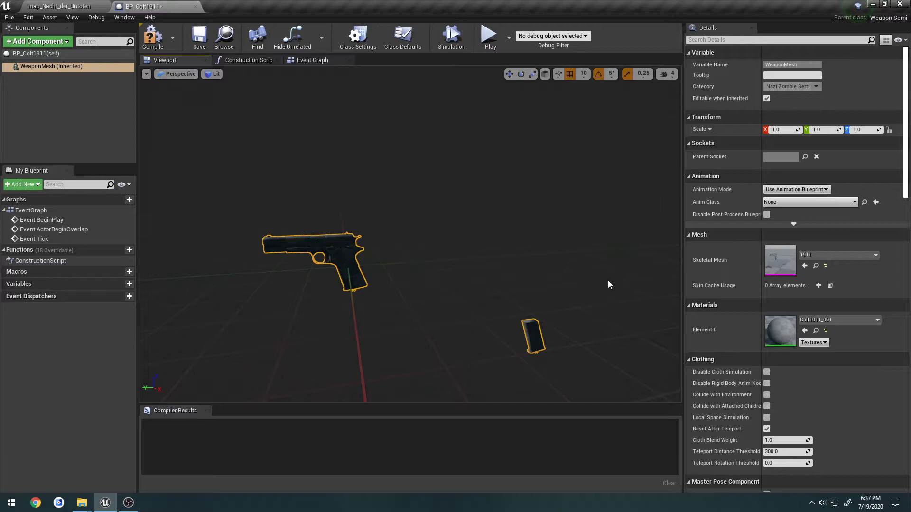
pyautogui.click(152, 38)
pyautogui.click(200, 38)
# - Open the Colt1911_001 material from 1911/Mesh/Textures and delete its old texture sample nodes
pyautogui.click(60, 5)
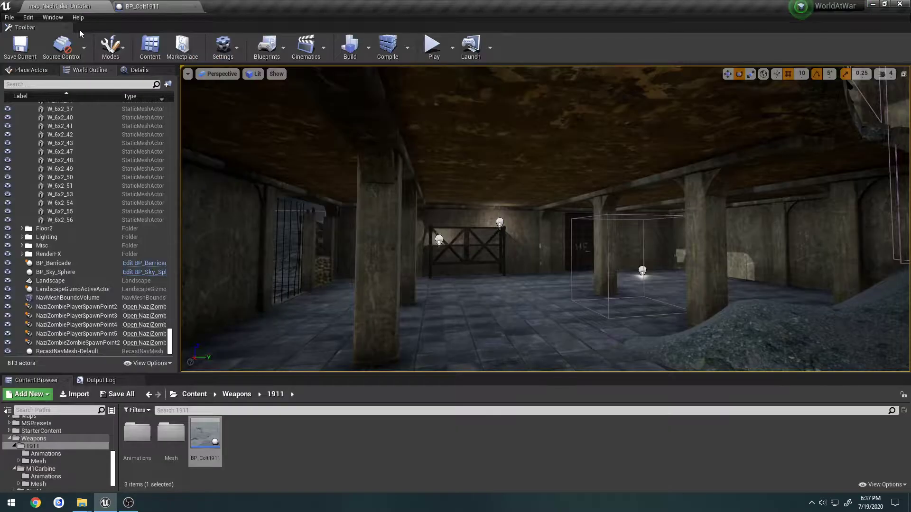
pyautogui.doubleClick(171, 433)
pyautogui.doubleClick(137, 432)
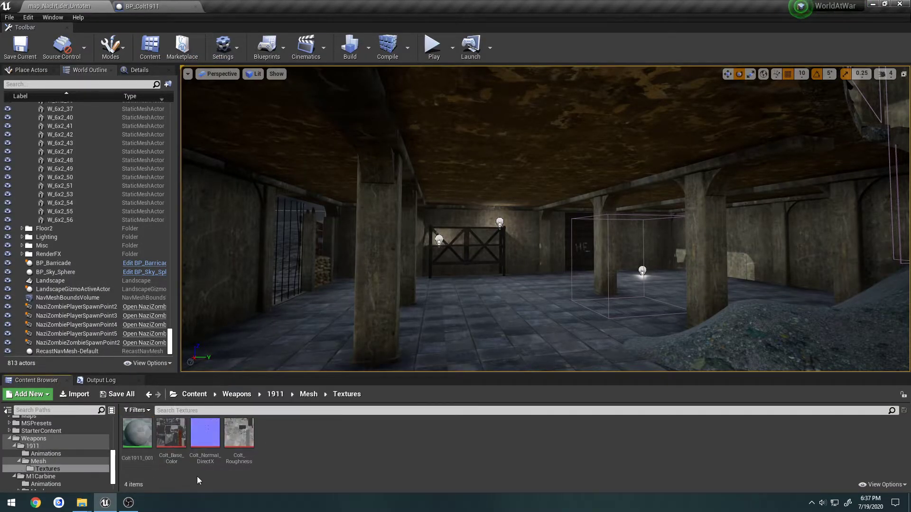
pyautogui.doubleClick(137, 433)
pyautogui.scroll(-3, 379, 199)
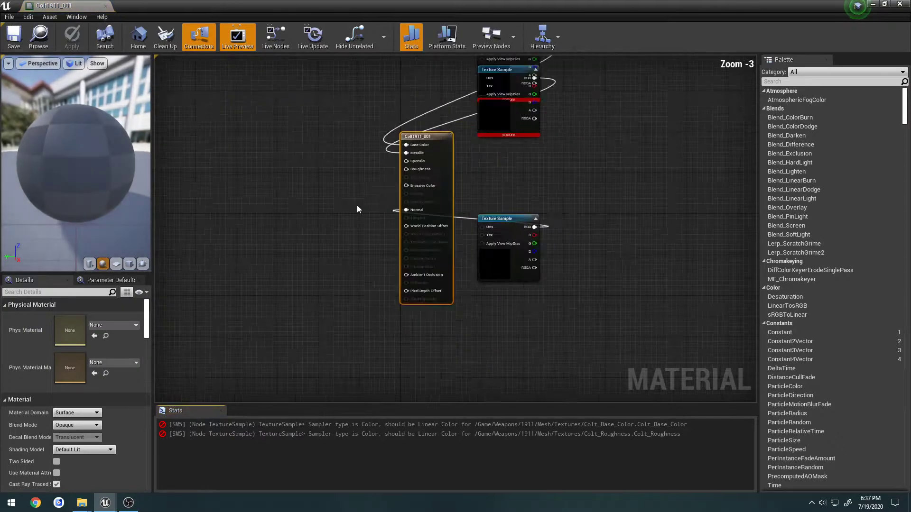
pyautogui.scroll(-1, 356, 209)
pyautogui.moveTo(549, 315); pyautogui.dragTo(477, 83)
pyautogui.press('Delete')
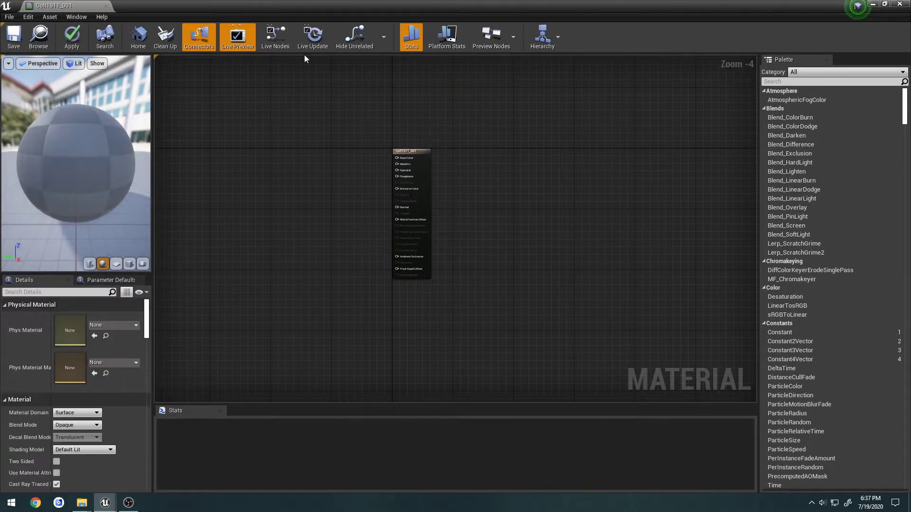
# - Add the Colt_Base_Color, Colt_Normal_DirectX and Colt_Roughness textures to the Colt1911_001 material graph as texture samples
pyautogui.moveTo(84, 10); pyautogui.dragTo(133, 23)
pyautogui.moveTo(430, 227); pyautogui.dragTo(773, 404)
pyautogui.click(239, 443)
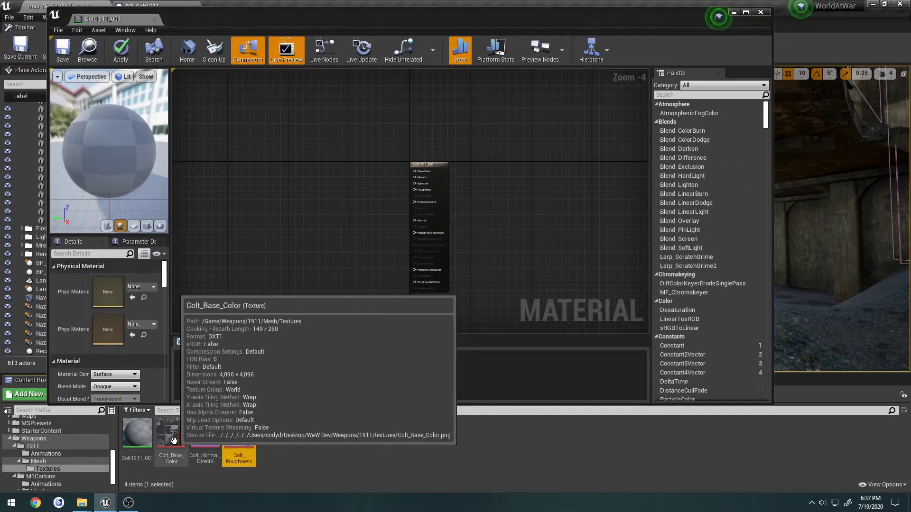
pyautogui.keyDown('shift'); pyautogui.click(171, 433); pyautogui.keyUp('shift')
pyautogui.moveTo(172, 433); pyautogui.dragTo(307, 156)
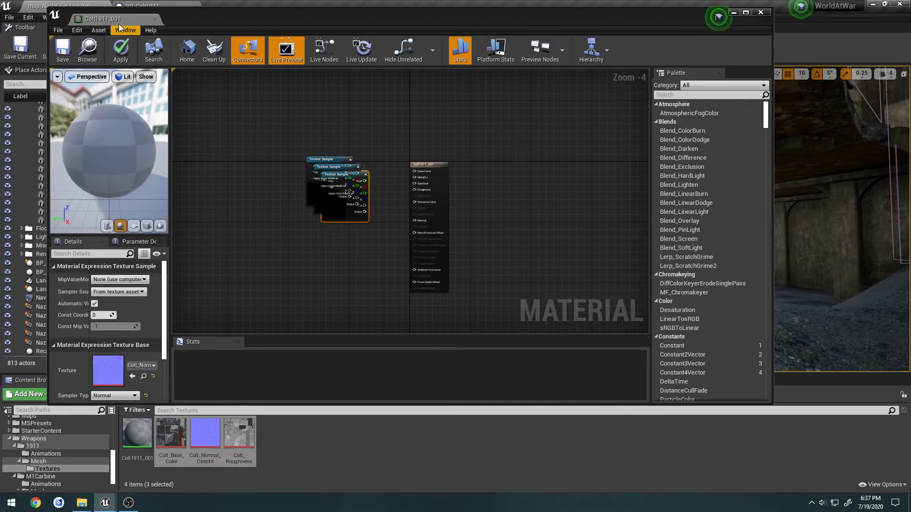
pyautogui.moveTo(103, 18); pyautogui.dragTo(249, 4)
# - Separate the stacked texture samples and connect their RGB outputs to the material's Normal, Roughness and Base Color inputs
pyautogui.scroll(5, 330, 169)
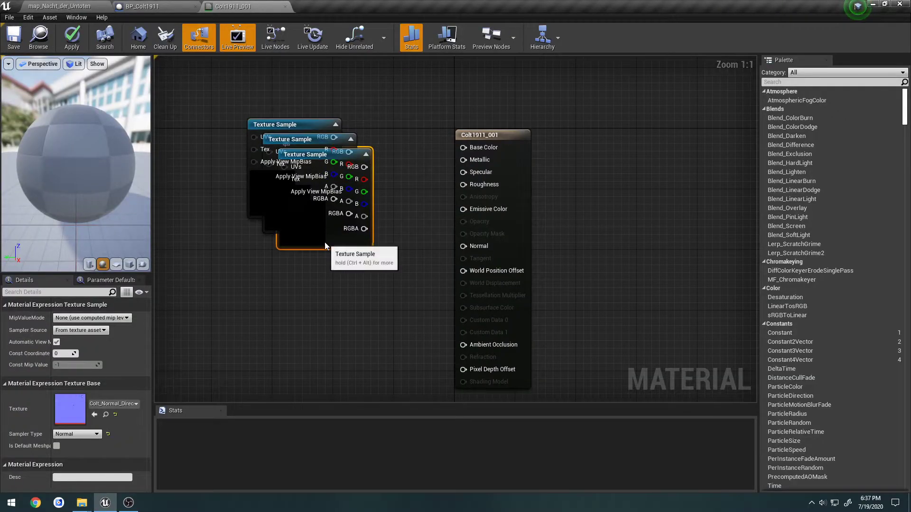
pyautogui.moveTo(319, 244); pyautogui.dragTo(306, 362)
pyautogui.moveTo(344, 285); pyautogui.dragTo(464, 247)
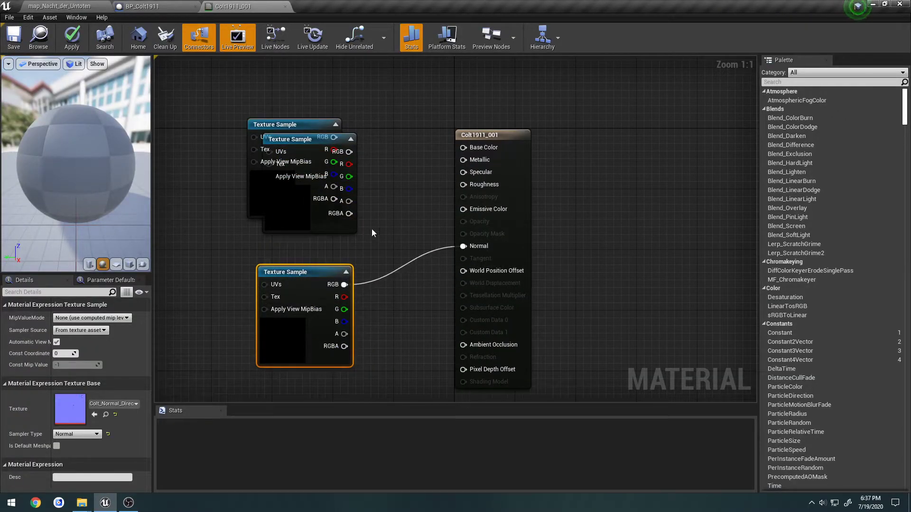
pyautogui.click(308, 228)
pyautogui.moveTo(308, 229); pyautogui.dragTo(349, 158)
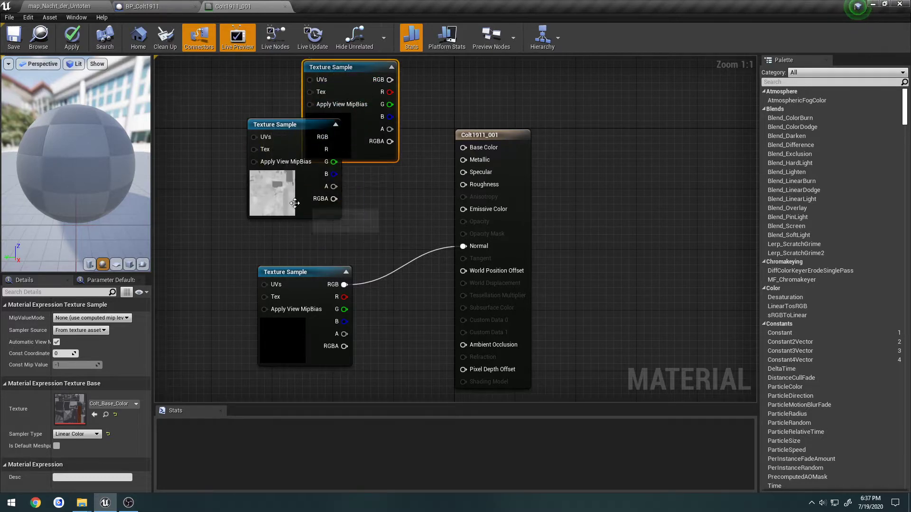
pyautogui.click(280, 200)
pyautogui.moveTo(280, 201); pyautogui.dragTo(290, 248)
pyautogui.moveTo(345, 186); pyautogui.dragTo(463, 184)
pyautogui.moveTo(389, 79); pyautogui.dragTo(464, 147)
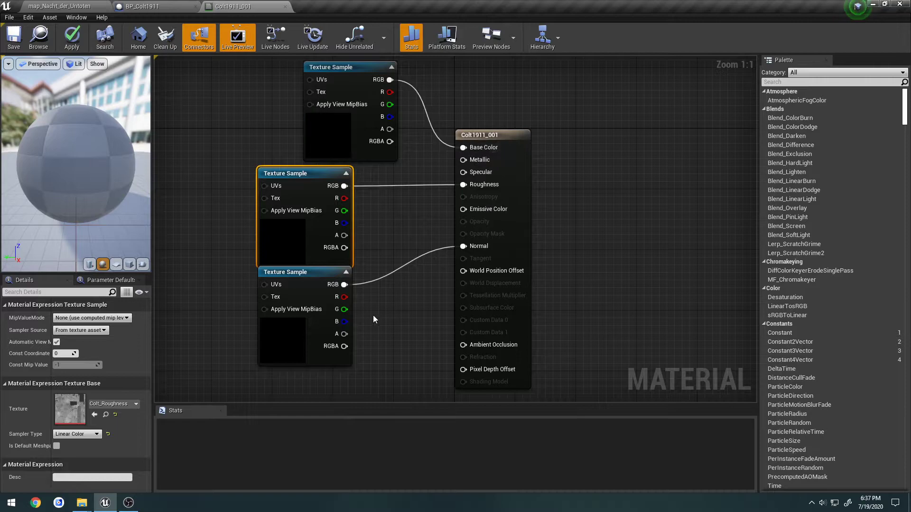
# - Line up the base color, roughness and normal texture samples in one column beside the material's result node
pyautogui.moveTo(374, 318); pyautogui.dragTo(341, 215)
pyautogui.moveTo(350, 141); pyautogui.dragTo(341, 174)
pyautogui.moveTo(355, 187); pyautogui.dragTo(355, 145, button='right')
pyautogui.moveTo(383, 388); pyautogui.dragTo(348, 113)
pyautogui.moveTo(348, 112)
pyautogui.mouseDown(button='right')
pyautogui.moveTo(348, 200)
pyautogui.moveTo(350, 118)
pyautogui.mouseUp(button='right')
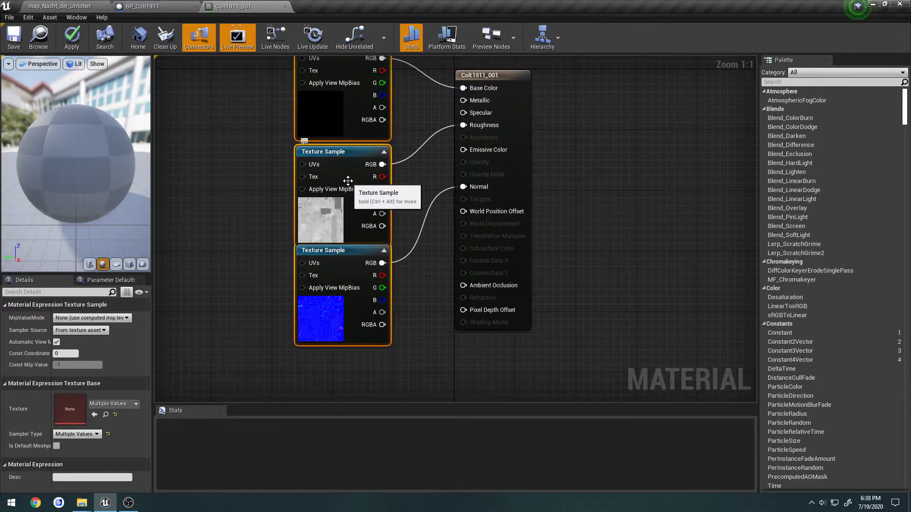
pyautogui.moveTo(350, 179); pyautogui.dragTo(347, 214, button='right')
pyautogui.moveTo(300, 223); pyautogui.dragTo(345, 236)
pyautogui.click(320, 243)
pyautogui.click(316, 242)
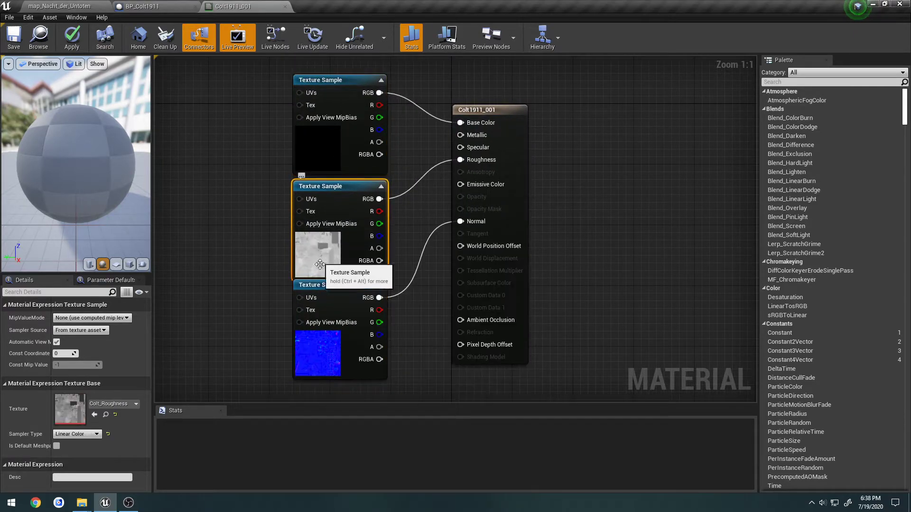
pyautogui.click(330, 304)
pyautogui.keyDown('ctrl'); pyautogui.click(330, 141); pyautogui.keyUp('ctrl')
pyautogui.moveTo(331, 273); pyautogui.dragTo(331, 280)
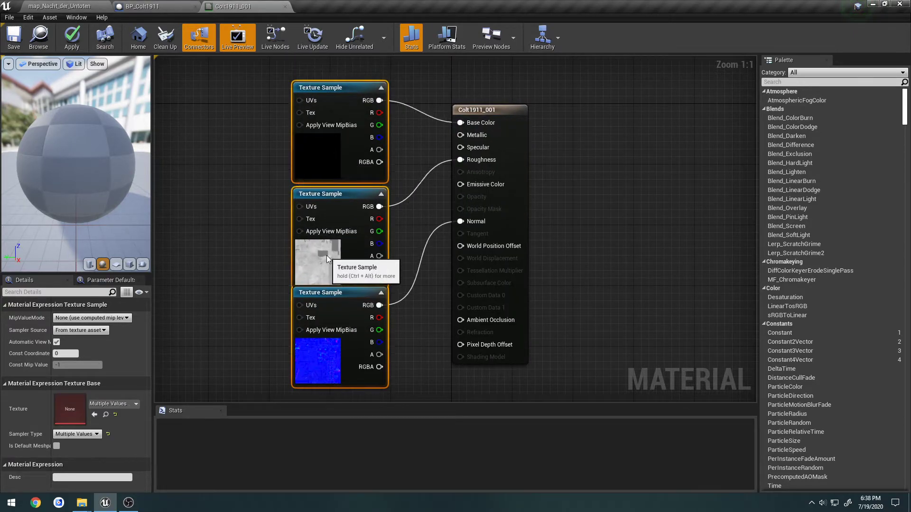
pyautogui.click(264, 252)
# - Check the texture samples and the normal map's sampler type, and save and close the Colt1911_001 material
pyautogui.click(349, 109)
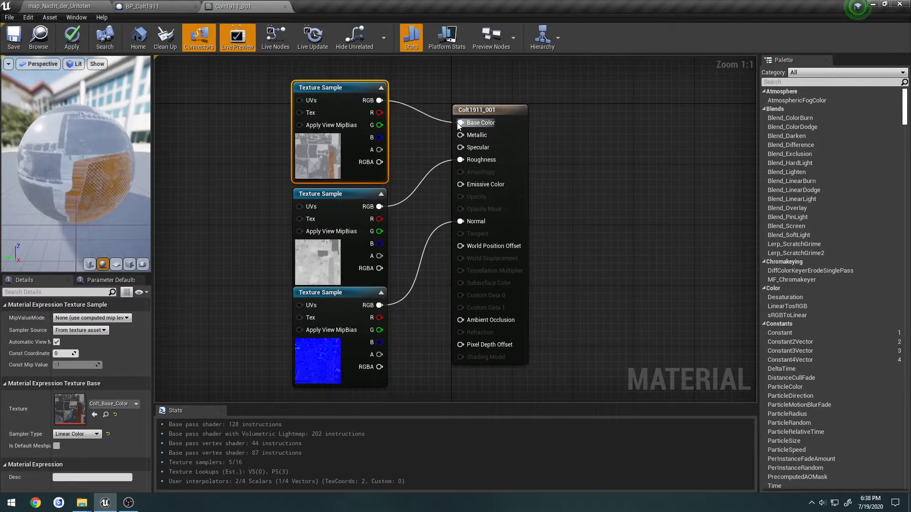
pyautogui.click(344, 249)
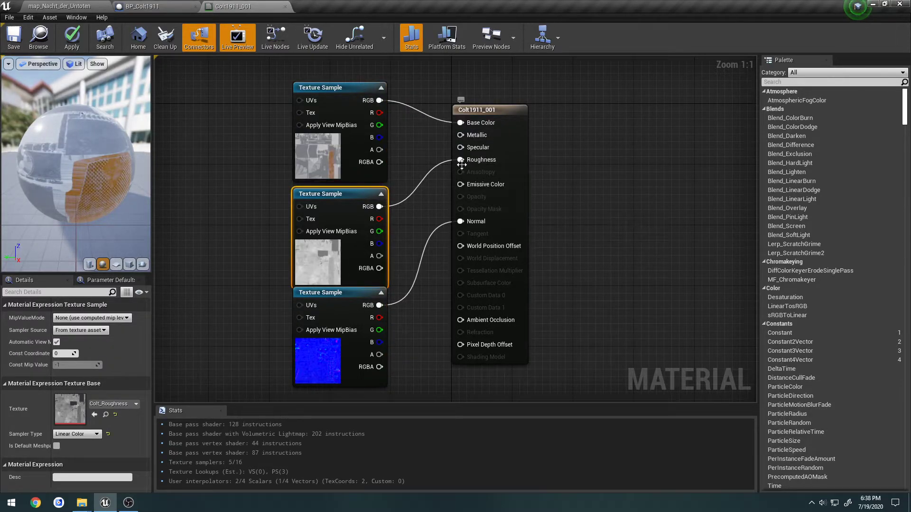
pyautogui.click(336, 341)
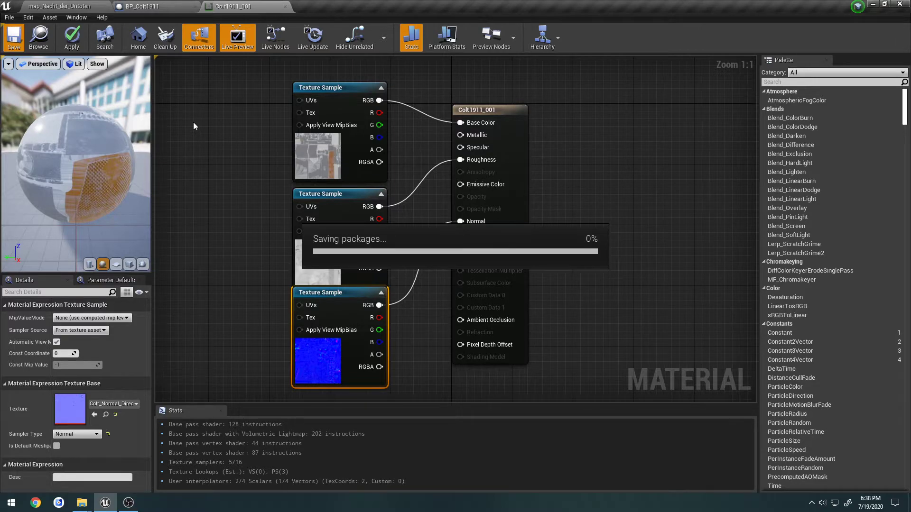
pyautogui.click(93, 435)
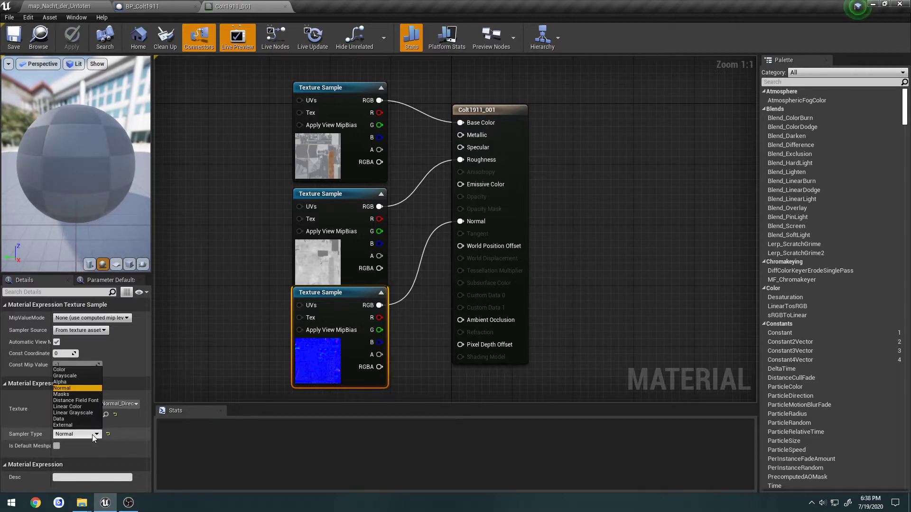
pyautogui.click(92, 434)
pyautogui.click(281, 8)
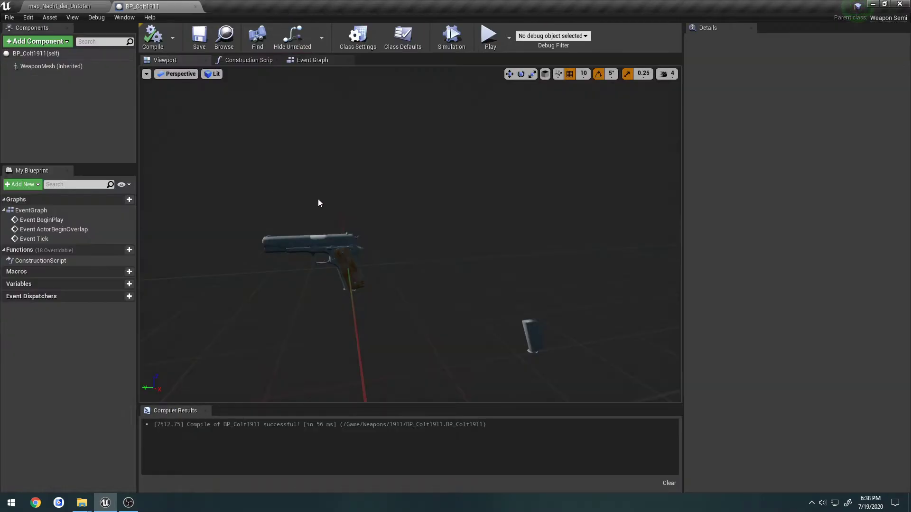
# - Set BP_Colt1911's Fire Animation to 1911_Fire and Reload Animation to 1911_Reload, and compile and save it
pyautogui.click(53, 53)
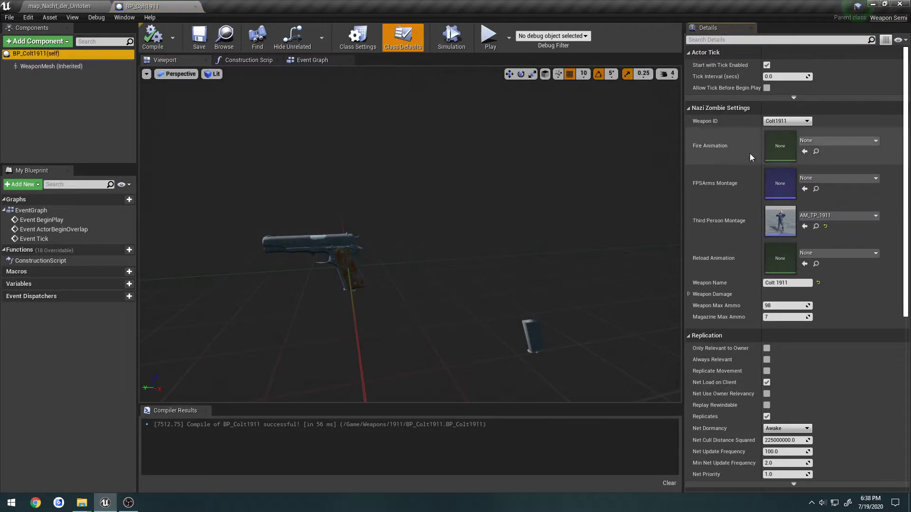
pyautogui.click(835, 141)
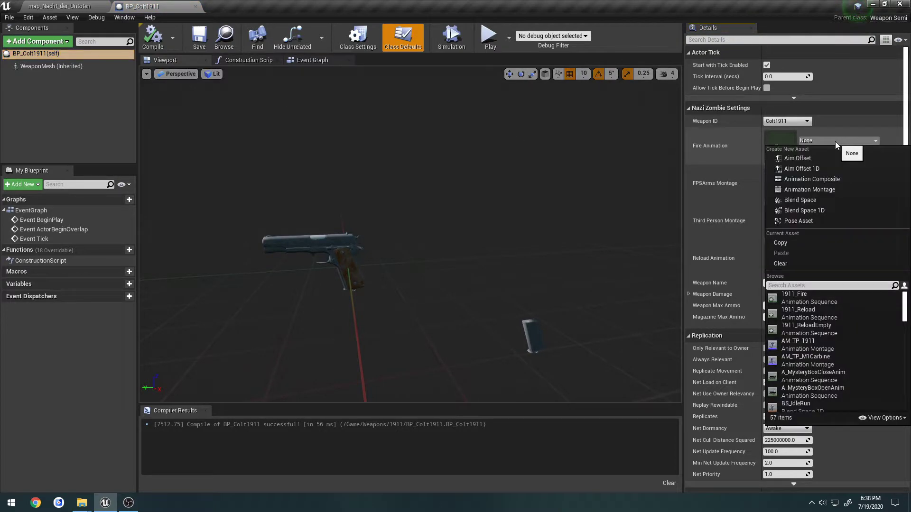
pyautogui.click(814, 295)
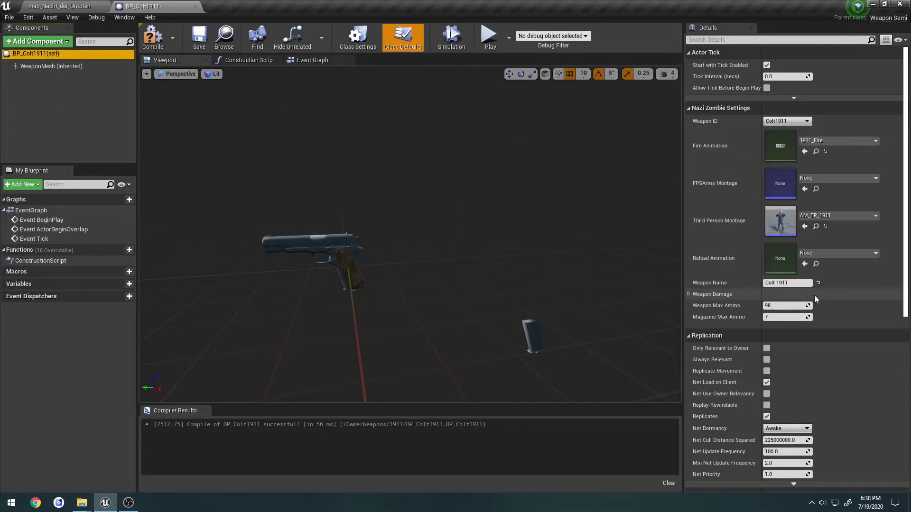
pyautogui.click(845, 253)
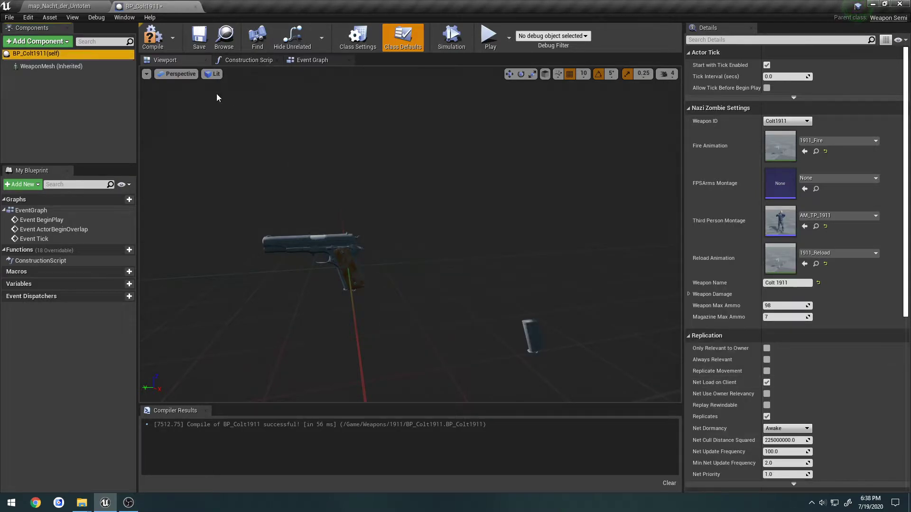
pyautogui.click(152, 37)
pyautogui.click(200, 37)
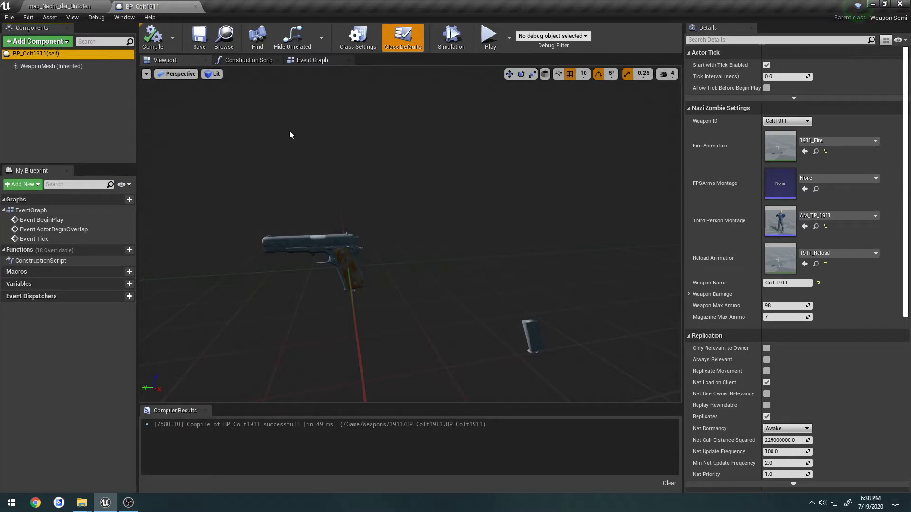
# - Close BP_Colt1911 and open BP_M1Carbine from the Weapons/M1Carbine folder in the full blueprint editor, showing its viewport
pyautogui.click(196, 6)
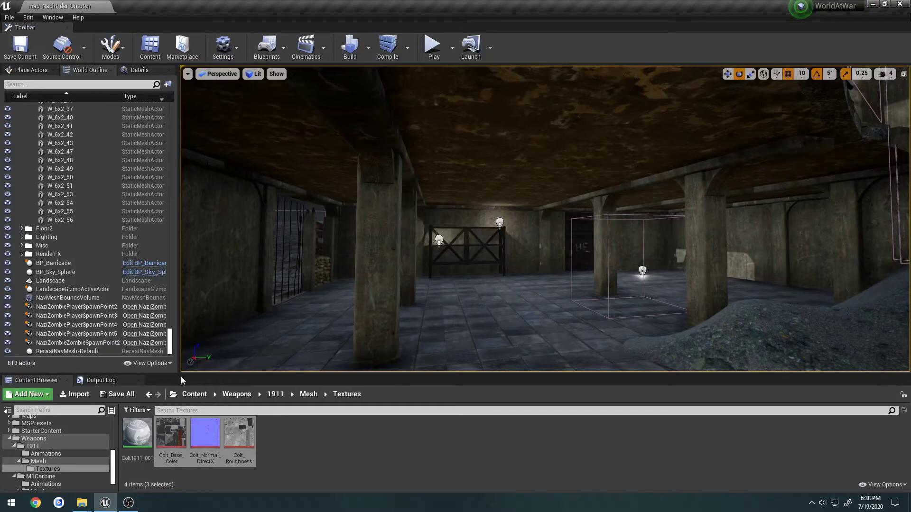
pyautogui.click(32, 447)
pyautogui.click(14, 446)
pyautogui.click(47, 454)
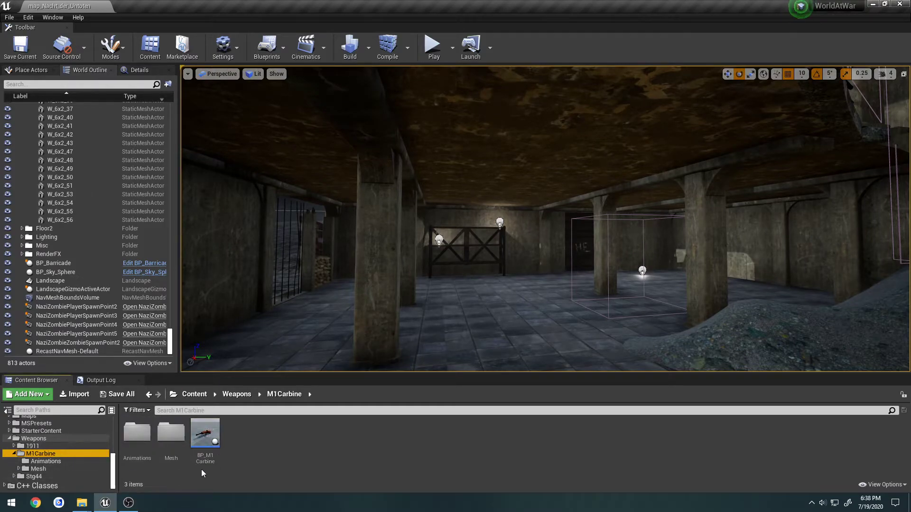
pyautogui.doubleClick(205, 434)
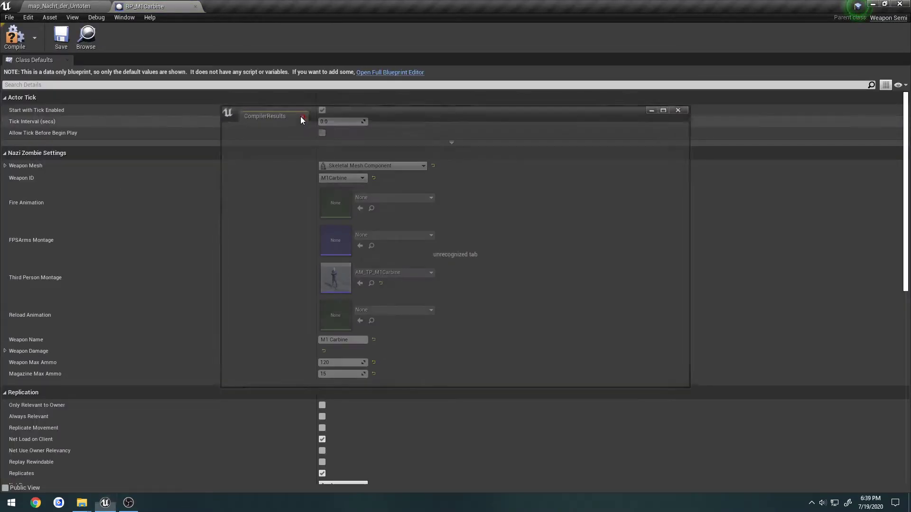
pyautogui.click(379, 72)
pyautogui.click(186, 60)
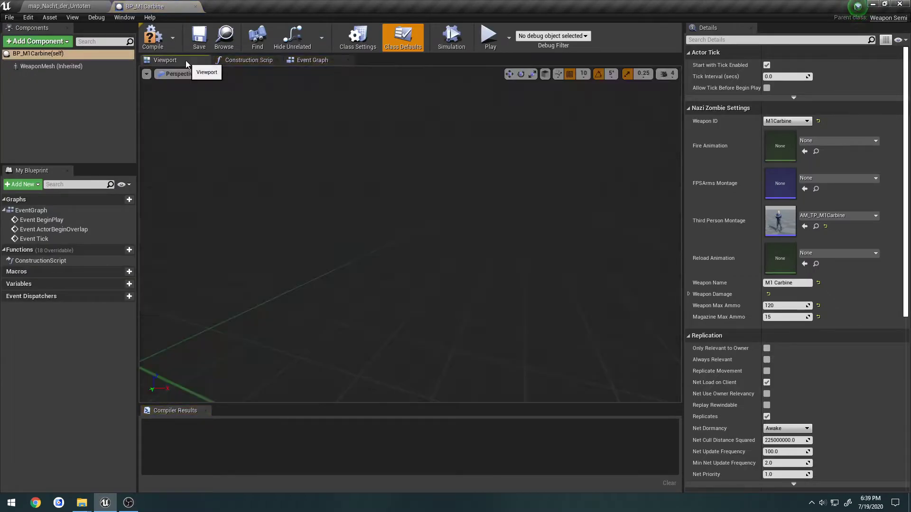
# - Assign the M1_Carbine skeletal mesh to the WeaponMesh component of BP_M1Carbine, and compile and save the blueprint
pyautogui.click(47, 66)
pyautogui.click(847, 255)
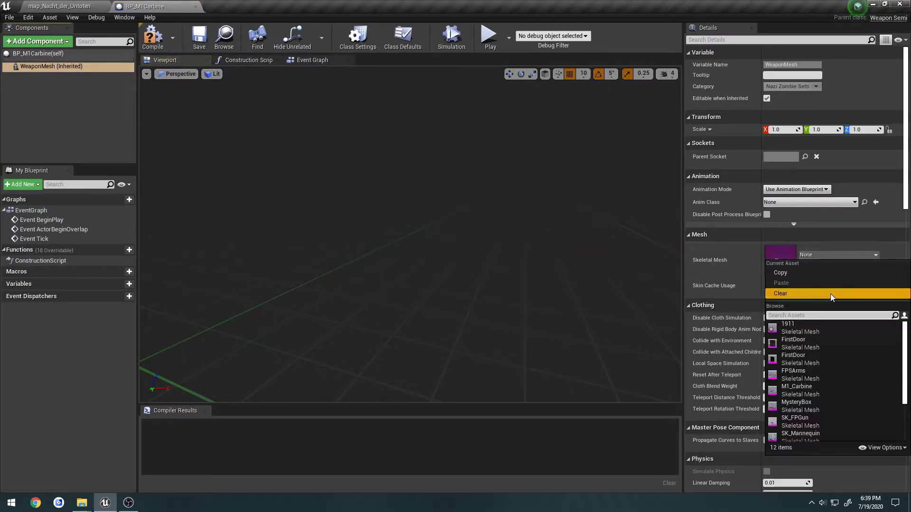
pyautogui.click(807, 391)
pyautogui.moveTo(578, 259); pyautogui.dragTo(563, 255)
pyautogui.click(153, 37)
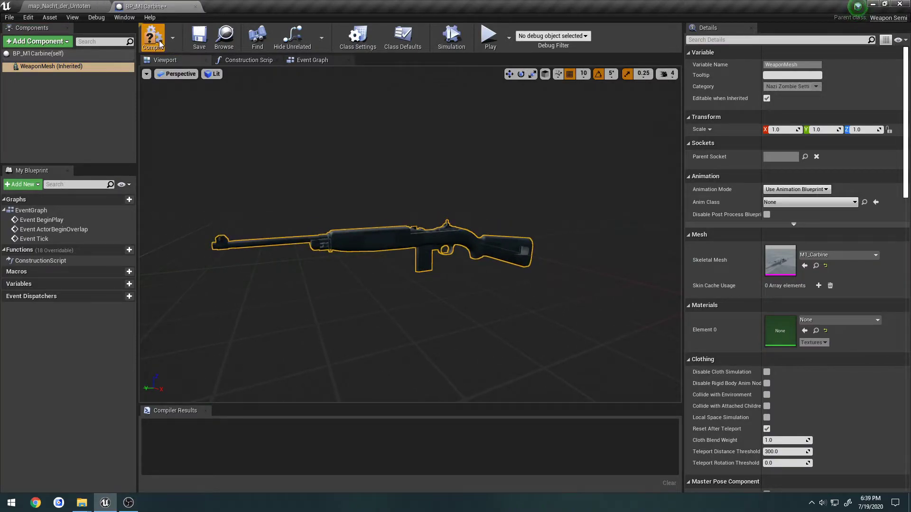
pyautogui.click(199, 38)
# - Open the M1_Carbine skeletal mesh from M1Carbine/Mesh and assign the M_M1Carbine material to its Element 0 slot
pyautogui.click(224, 38)
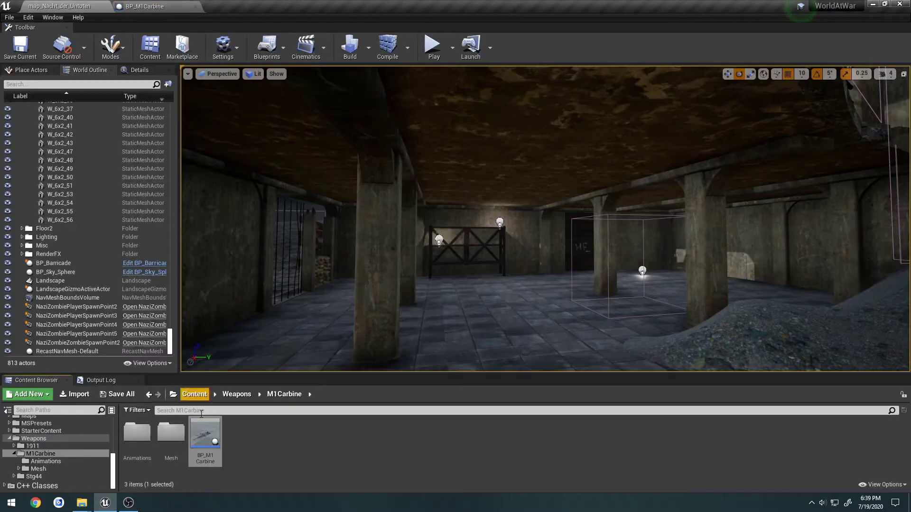
pyautogui.doubleClick(171, 432)
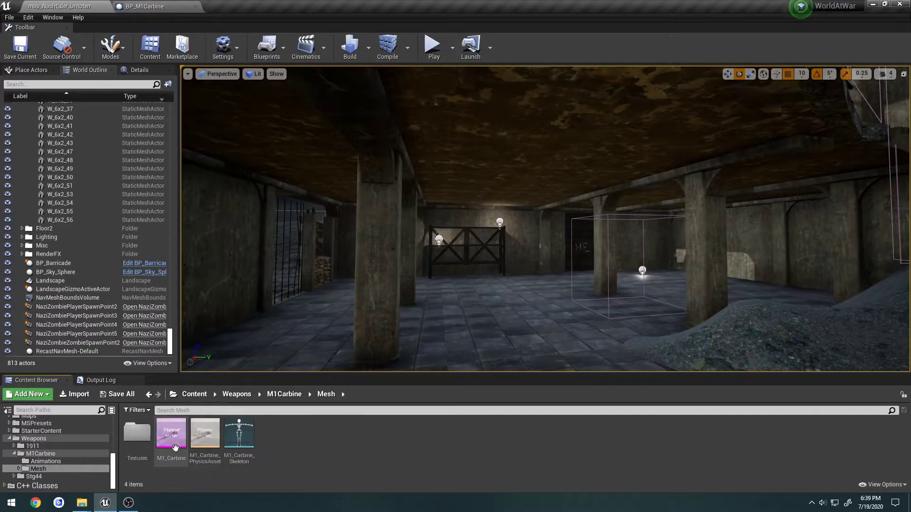
pyautogui.doubleClick(173, 442)
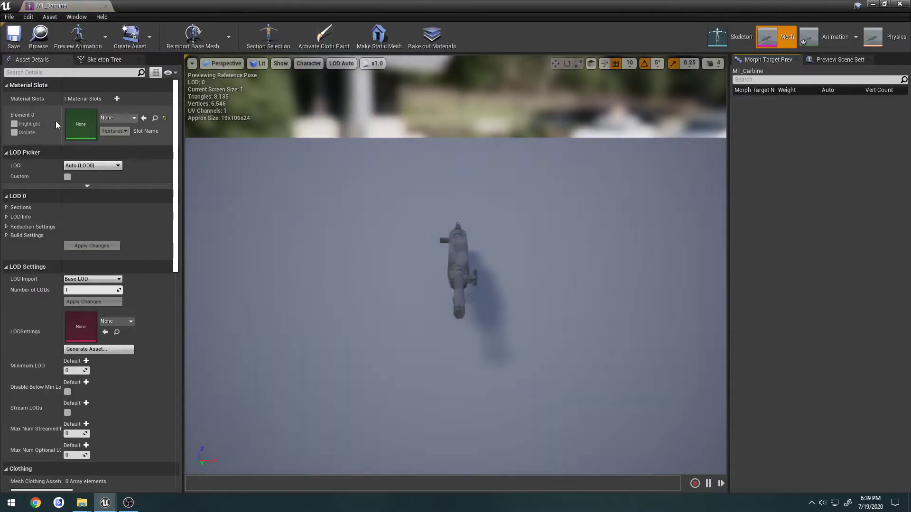
pyautogui.click(125, 119)
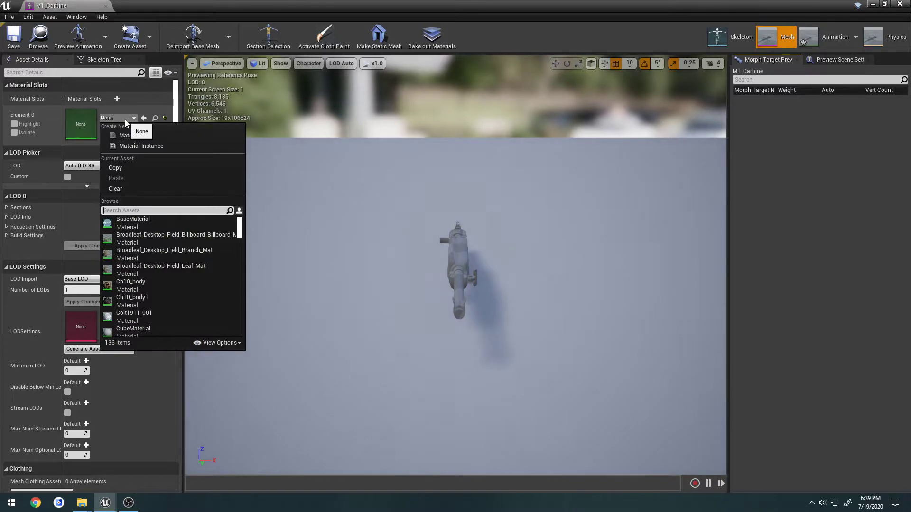
pyautogui.write('m1c')
pyautogui.click(135, 219)
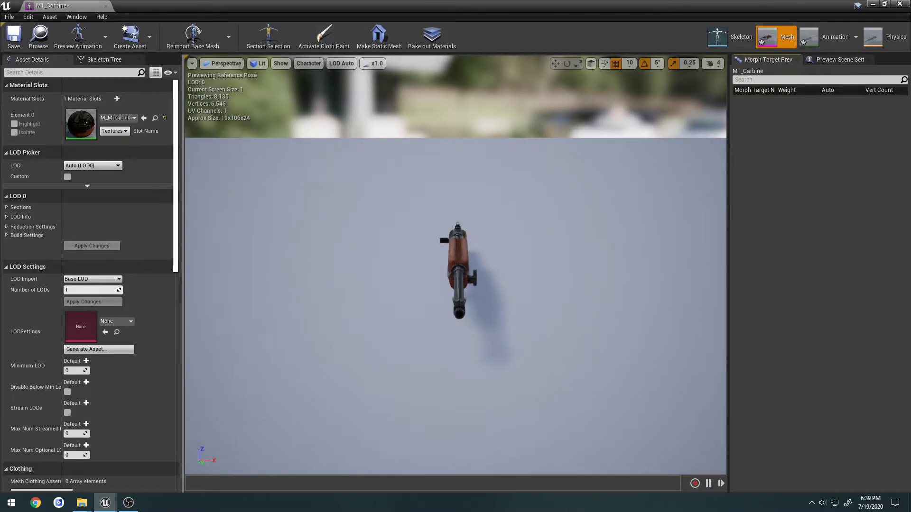
pyautogui.press('d')
pyautogui.moveTo(456, 266); pyautogui.dragTo(347, 259, button='right')
pyautogui.press('w')
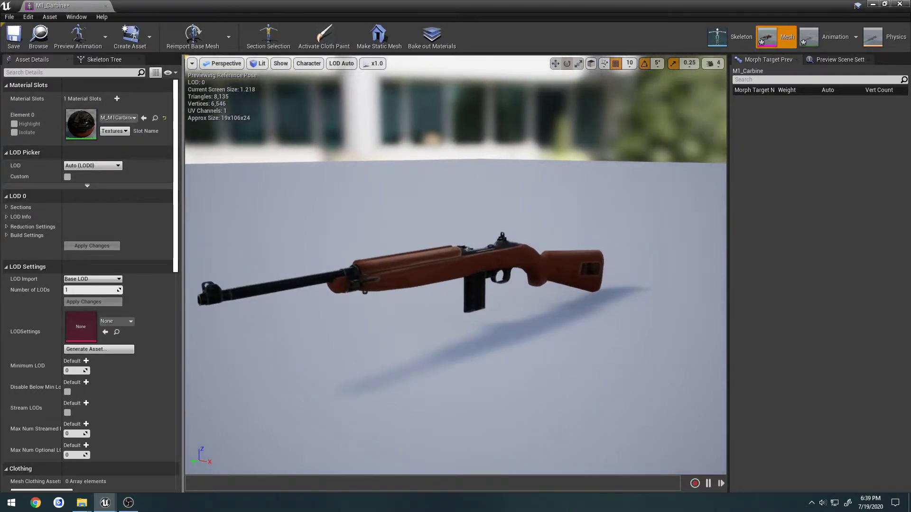
# - Check the textured M1_Carbine mesh from both sides, save it, and return to BP_M1Carbine
pyautogui.press('a')
pyautogui.moveTo(340, 225); pyautogui.dragTo(463, 279, button='right')
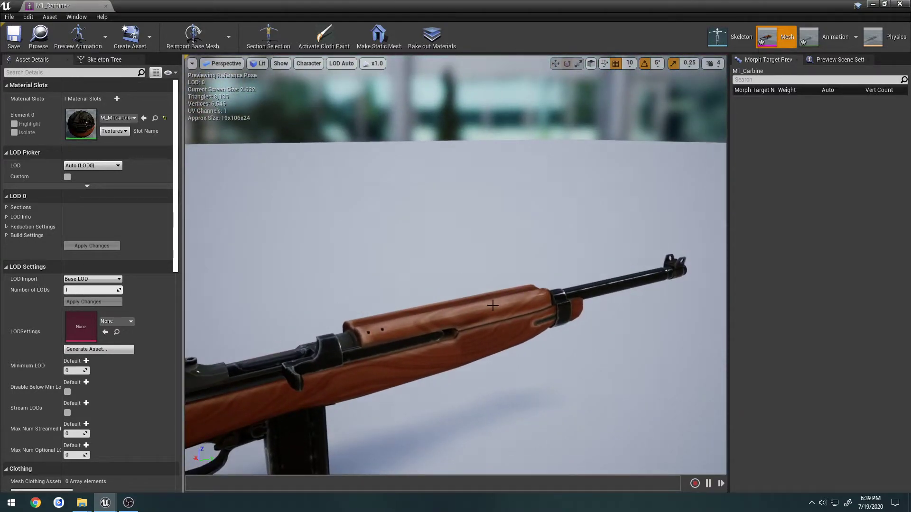
pyautogui.moveTo(387, 226)
pyautogui.mouseDown(button='right')
pyautogui.moveTo(333, 227)
pyautogui.moveTo(380, 209)
pyautogui.mouseUp(button='right')
pyautogui.click(13, 36)
pyautogui.click(39, 36)
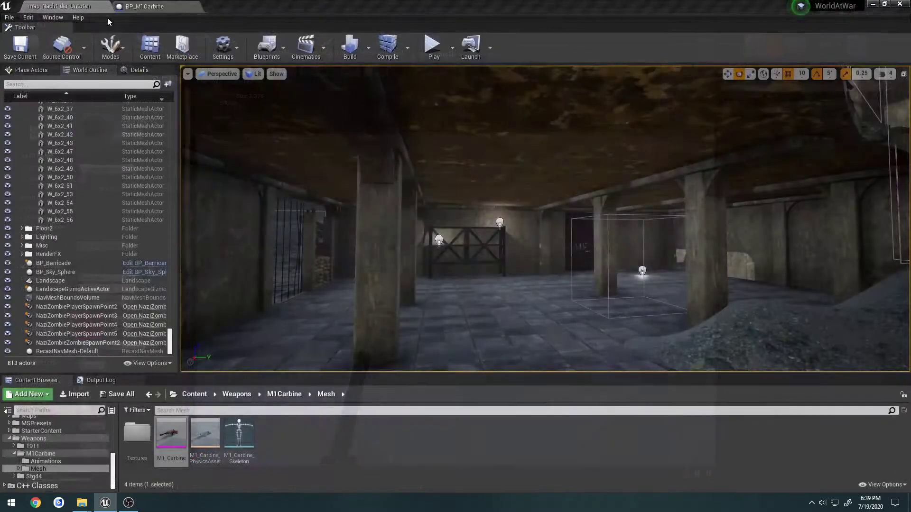
pyautogui.doubleClick(203, 436)
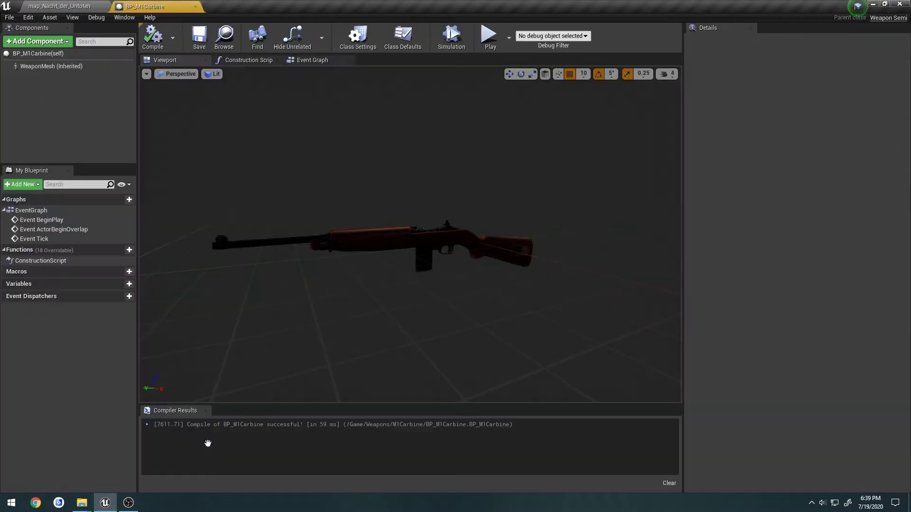
# - Set BP_M1Carbine's Fire Animation to M1Carbine_Fire in its class defaults
pyautogui.click(63, 53)
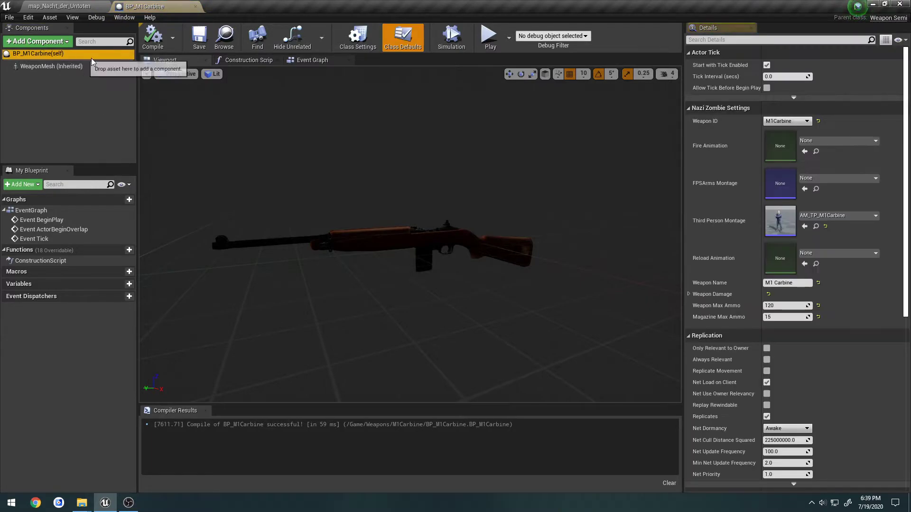
pyautogui.click(835, 141)
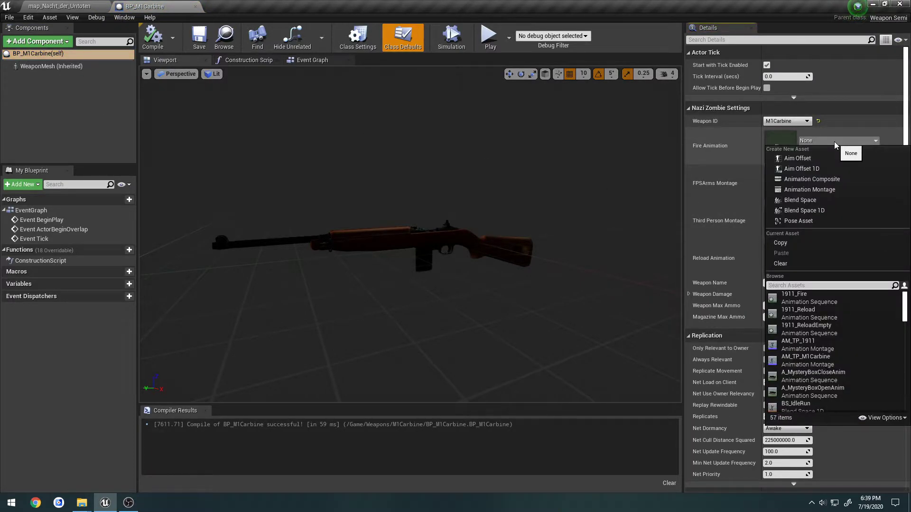
pyautogui.write('m1')
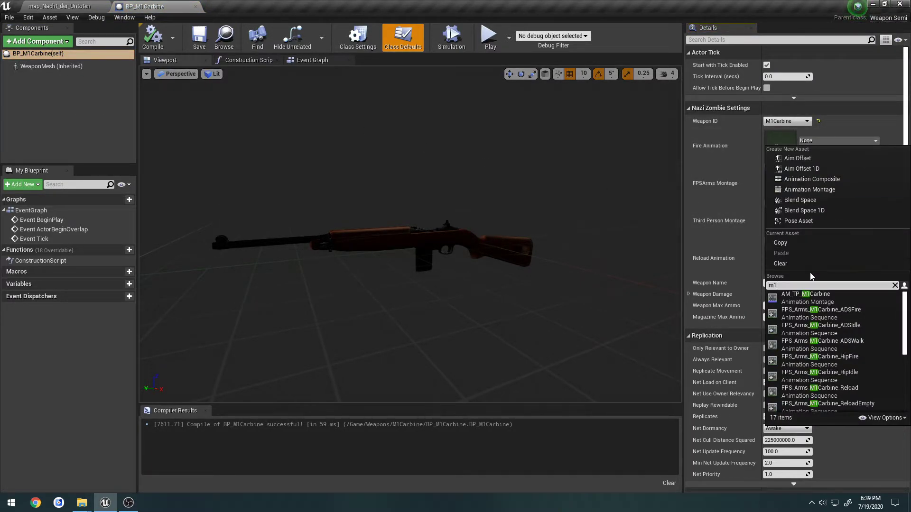
pyautogui.write('_')
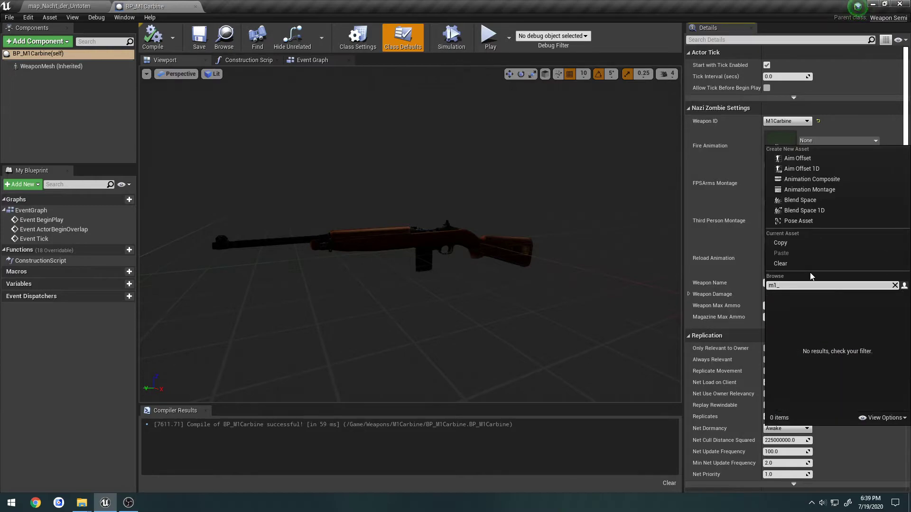
pyautogui.press('BackSpace')
pyautogui.write('Carbine')
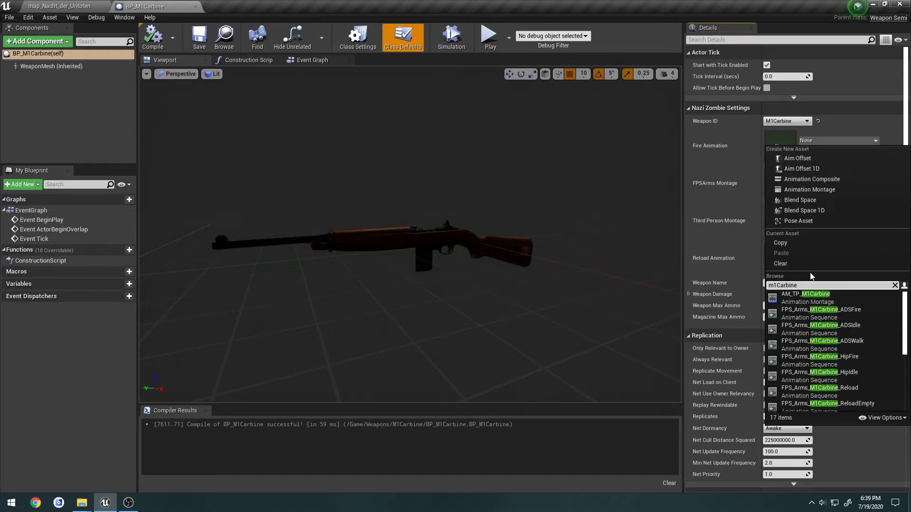
pyautogui.scroll(-5, 822, 304)
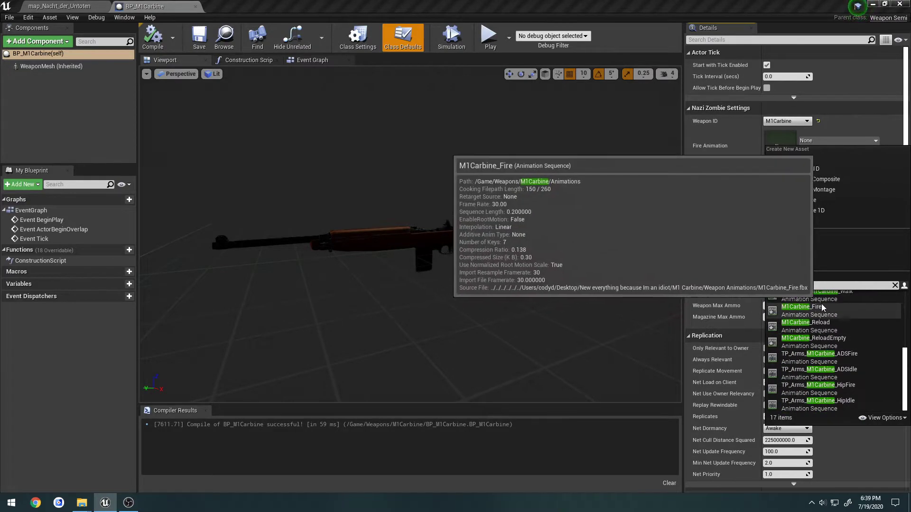
pyautogui.click(828, 310)
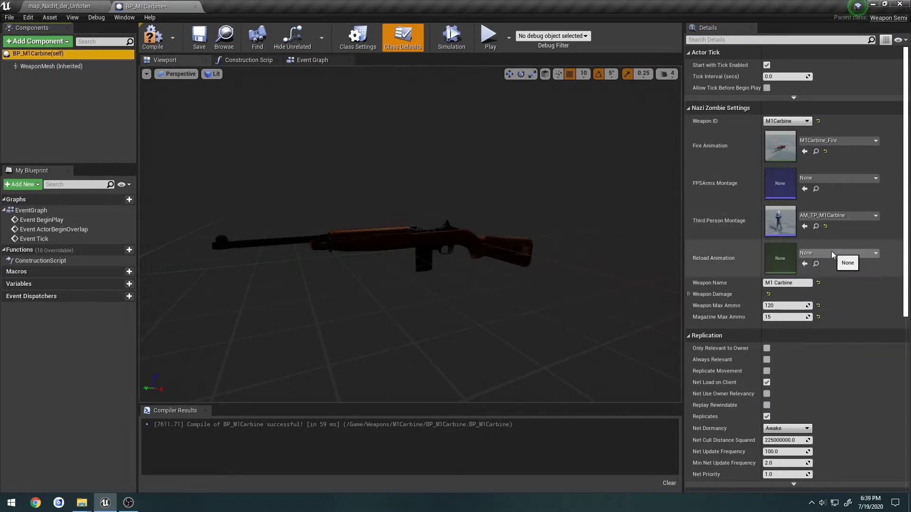
# - Set BP_M1Carbine's Reload Animation to M1Carbine_Reload, and compile and save the blueprint
pyautogui.click(832, 253)
pyautogui.write('m1')
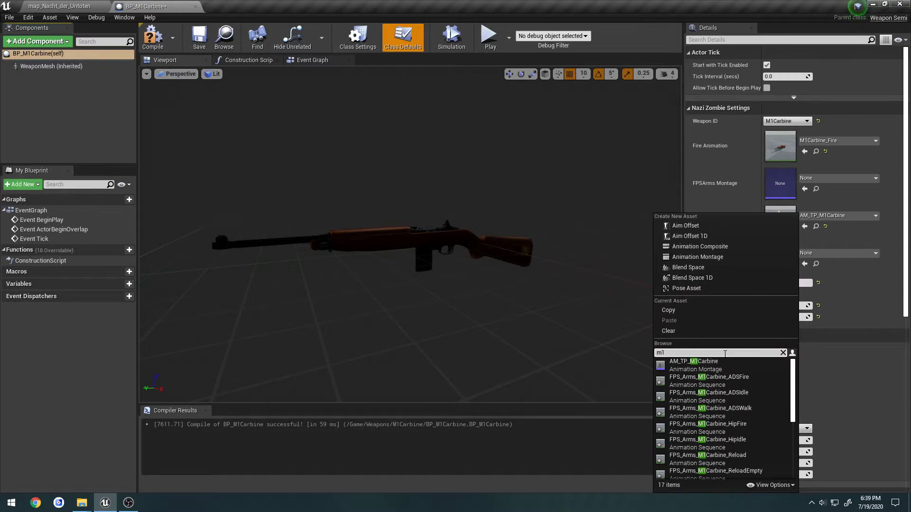
pyautogui.scroll(-3, 699, 430)
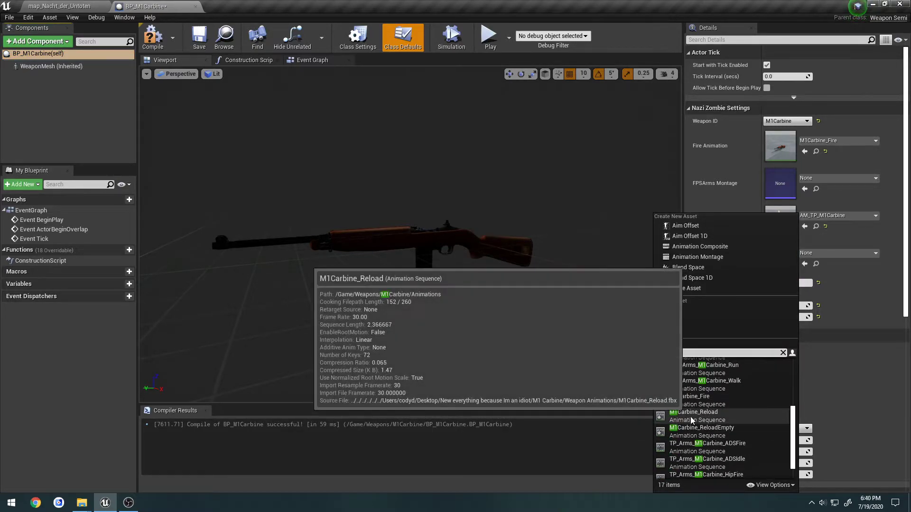
pyautogui.click(718, 413)
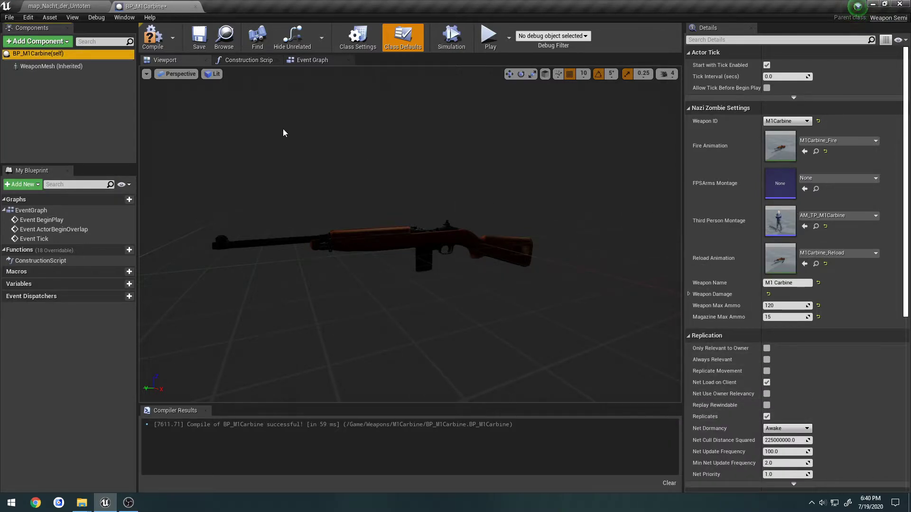
pyautogui.click(198, 37)
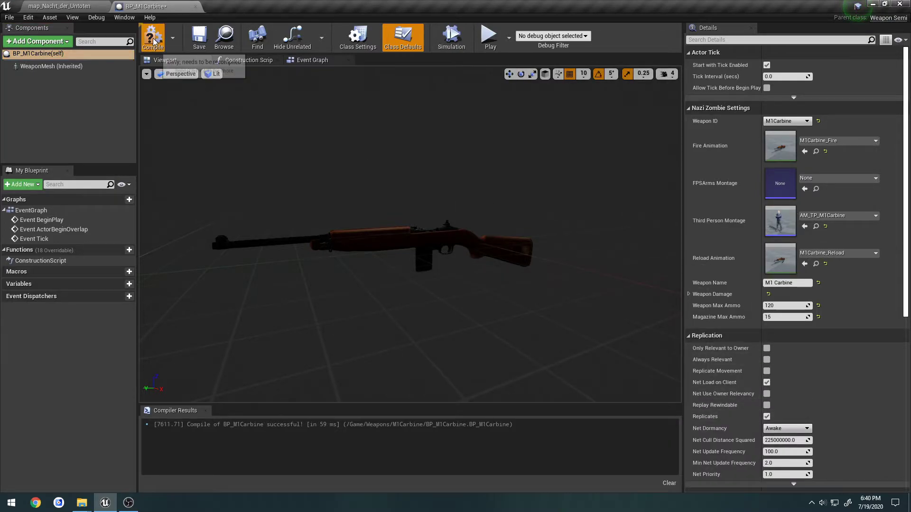
# - Close BP_M1Carbine and open the Character/FPS/Arms folder in the Content Browser
pyautogui.click(196, 6)
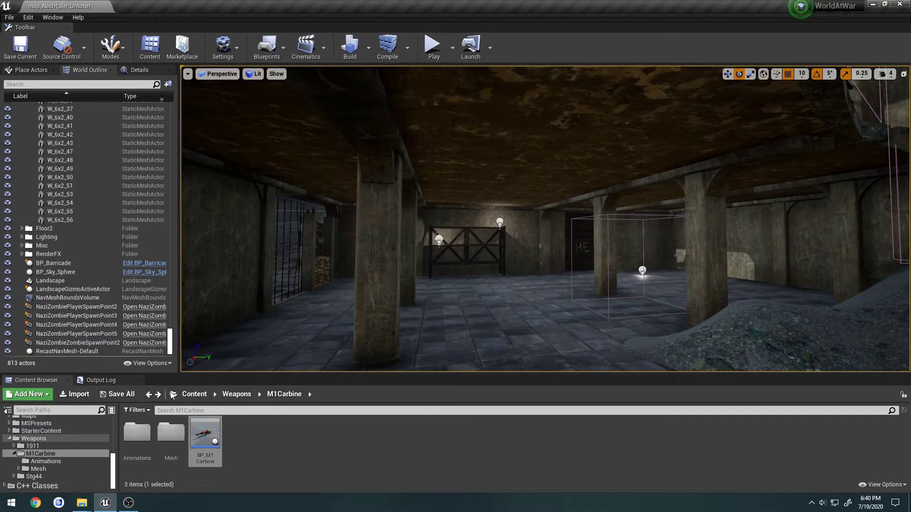
pyautogui.click(14, 454)
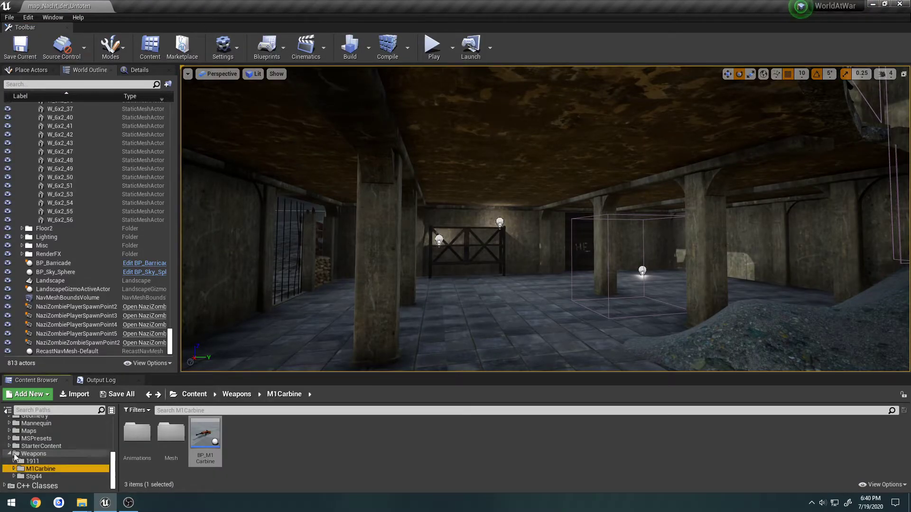
pyautogui.click(10, 456)
pyautogui.moveTo(113, 470); pyautogui.dragTo(107, 412)
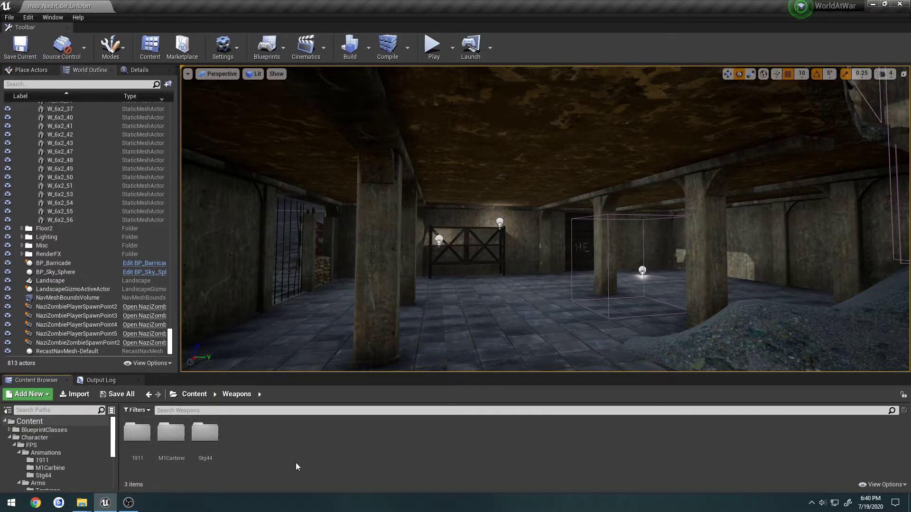
pyautogui.click(69, 445)
pyautogui.doubleClick(171, 433)
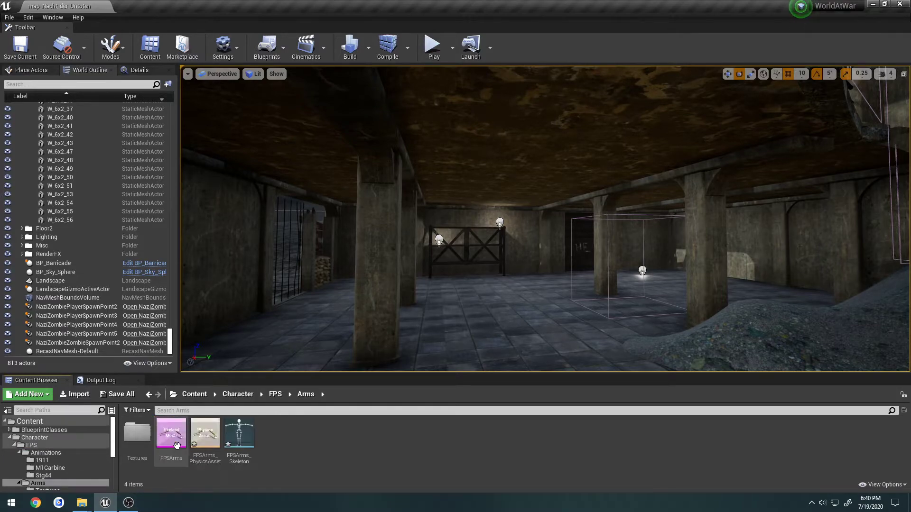
# - Create an Animation Blueprint targeting FPSArms_Skeleton in the Arms folder and name it AnimBP_FPSArms
pyautogui.rightClick(311, 444)
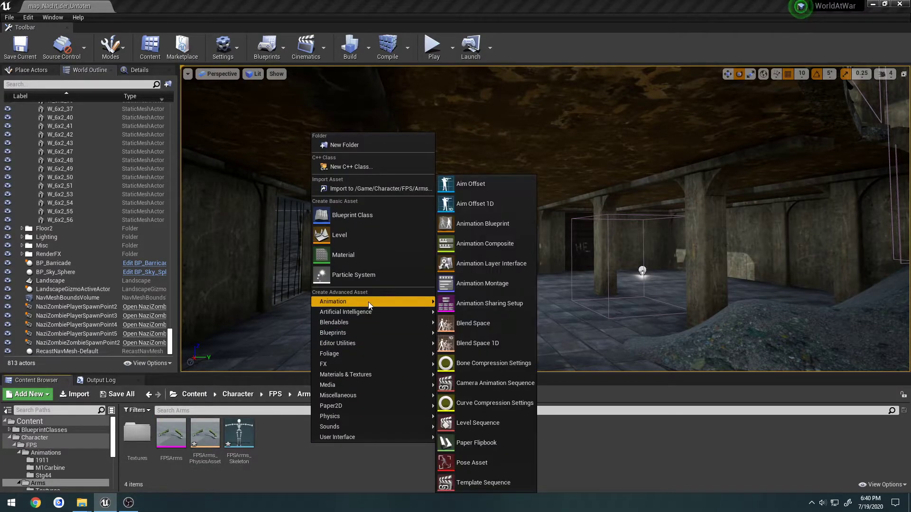
pyautogui.click(494, 228)
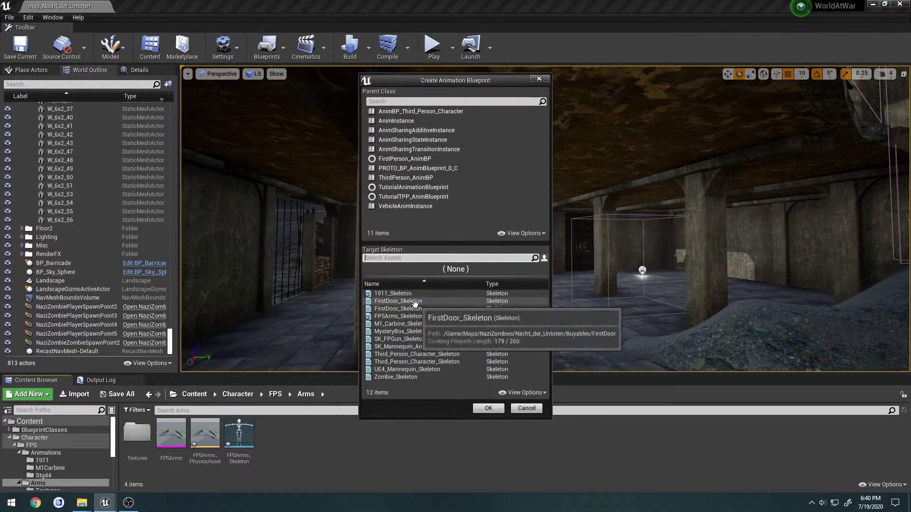
pyautogui.click(398, 316)
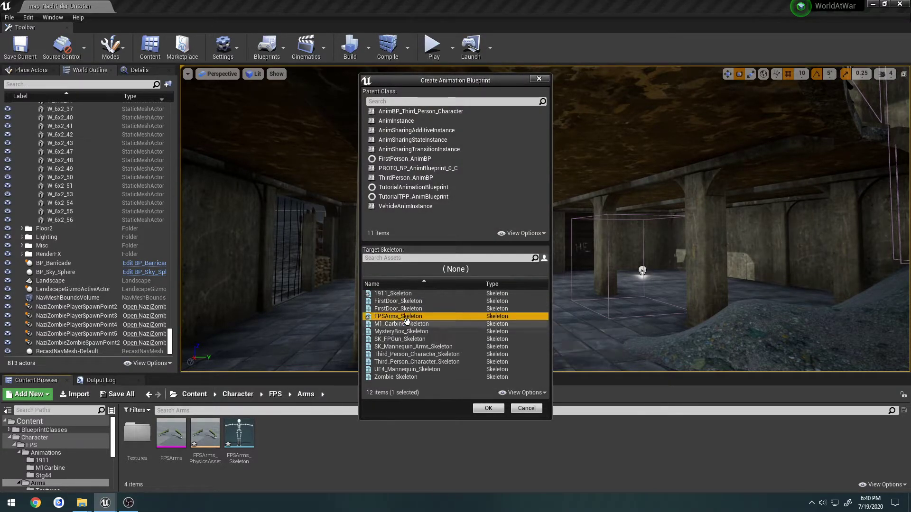
pyautogui.click(489, 409)
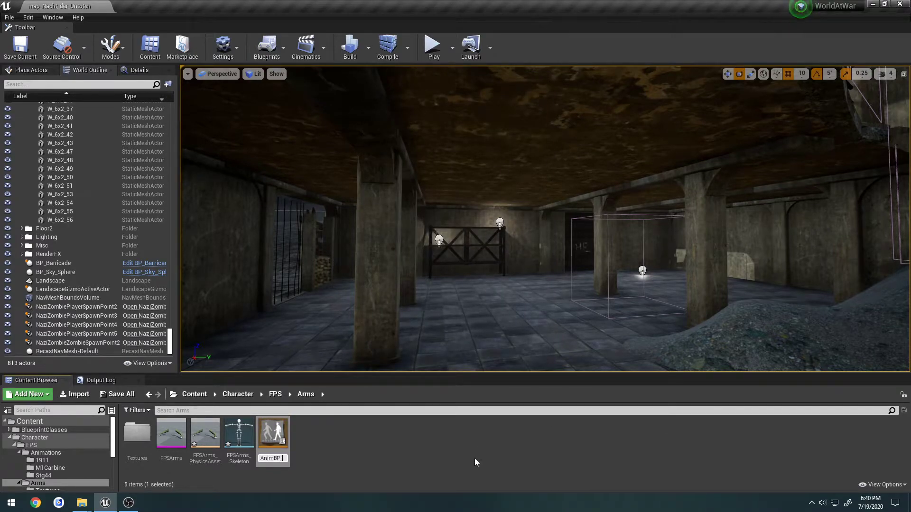
pyautogui.write('AnimBP_FPSArms')
pyautogui.press('Return')
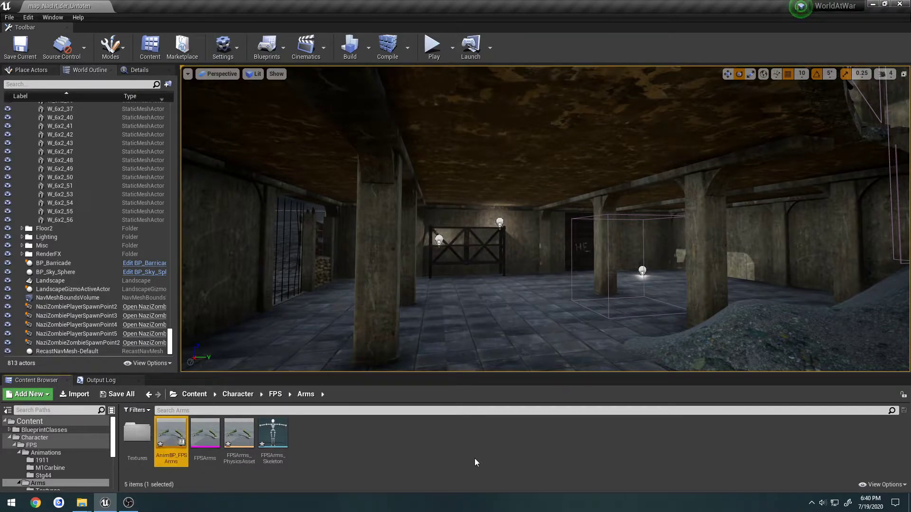
# - Open AnimBP_FPSArms and switch from its AnimGraph to the Event Graph
pyautogui.doubleClick(171, 434)
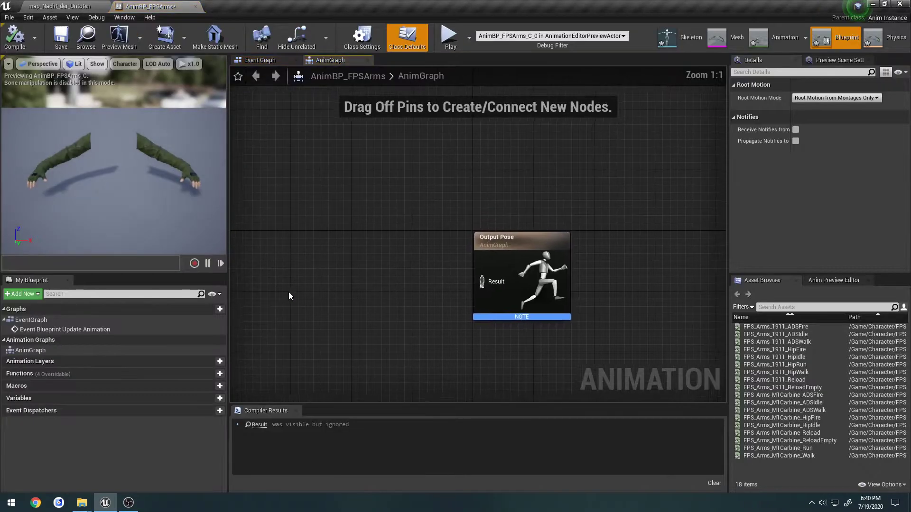
pyautogui.moveTo(397, 233); pyautogui.dragTo(475, 202, button='right')
pyautogui.rightClick(371, 226)
pyautogui.click(363, 209)
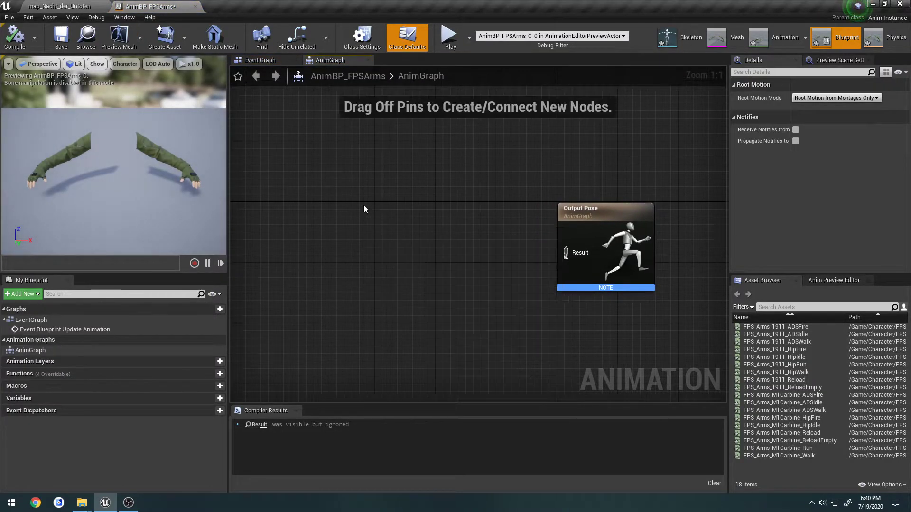
pyautogui.click(259, 59)
# - Move Try Get Pawn Owner above the update event and place an Event Blueprint Begin Play node just above it
pyautogui.moveTo(451, 234); pyautogui.dragTo(285, 277, button='right')
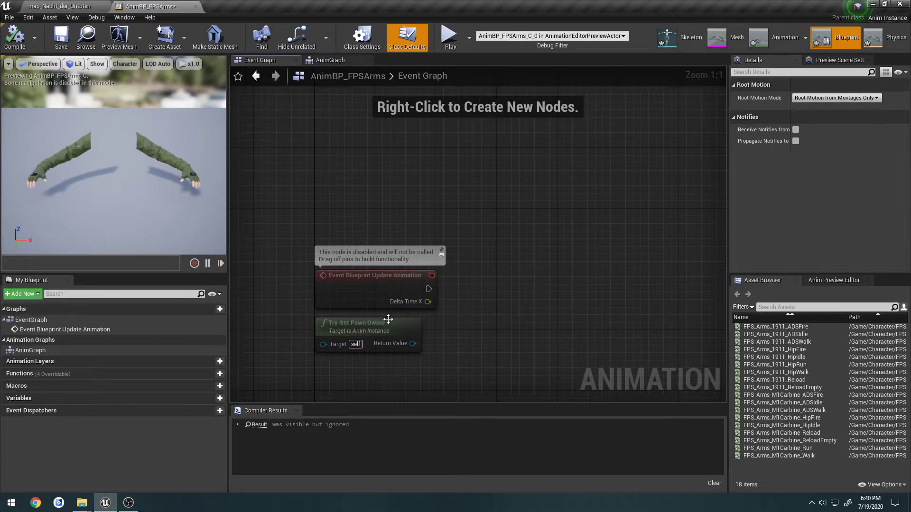
pyautogui.moveTo(385, 327); pyautogui.dragTo(383, 182)
pyautogui.moveTo(383, 182); pyautogui.dragTo(374, 234, button='right')
pyautogui.rightClick(374, 235)
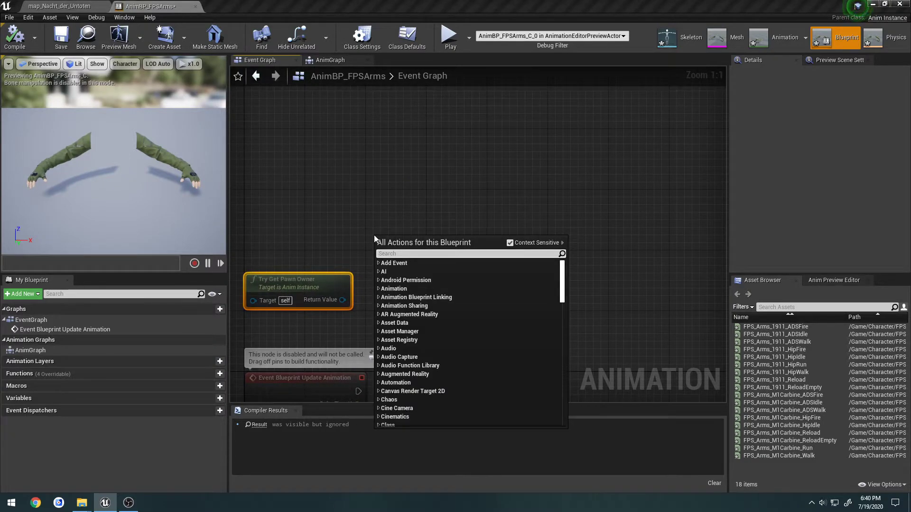
pyautogui.write('begin play')
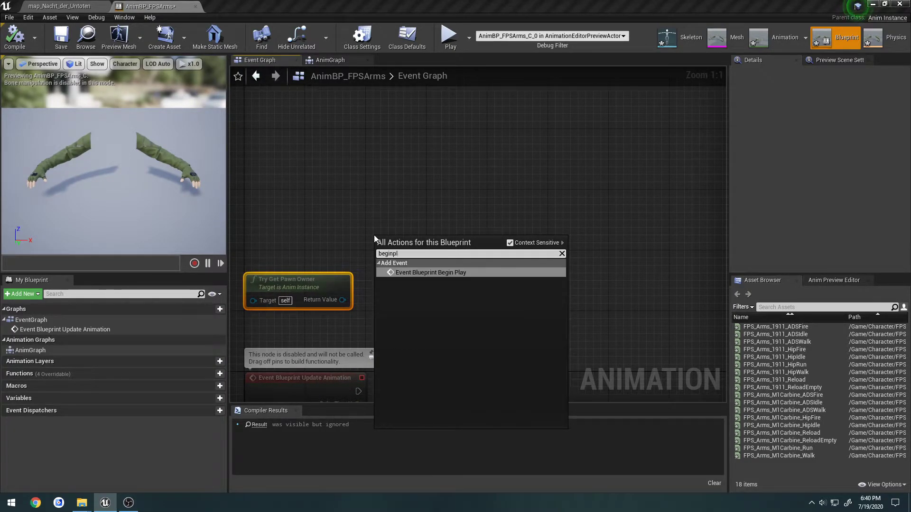
pyautogui.press('Return')
pyautogui.moveTo(374, 235); pyautogui.dragTo(421, 235, button='right')
pyautogui.moveTo(458, 242); pyautogui.dragTo(329, 255)
# - Add a Cast To BP_NaziZombieCharacter node fed by Try Get Pawn Owner and connect it to Event Blueprint Begin Play
pyautogui.moveTo(389, 300); pyautogui.dragTo(446, 257)
pyautogui.write('cast')
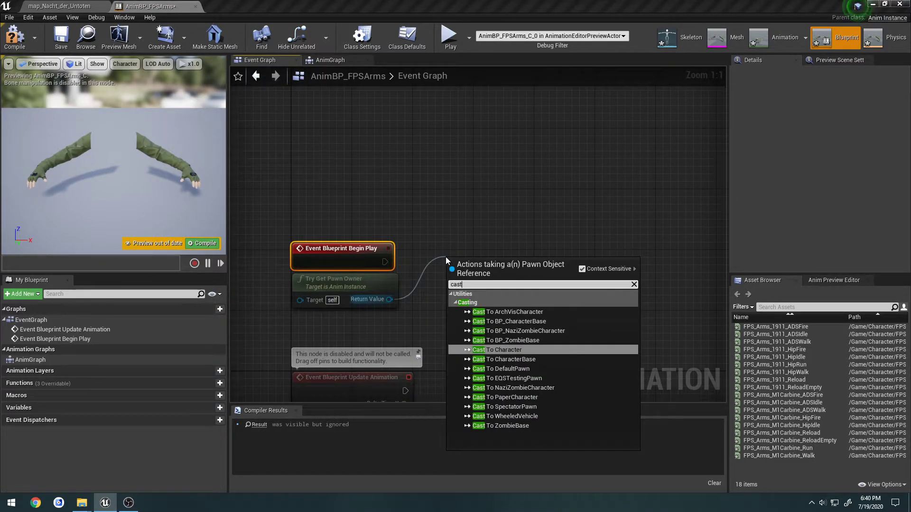
pyautogui.press('Up')
pyautogui.press('Up')
pyautogui.press('Return')
pyautogui.moveTo(451, 276); pyautogui.dragTo(433, 253)
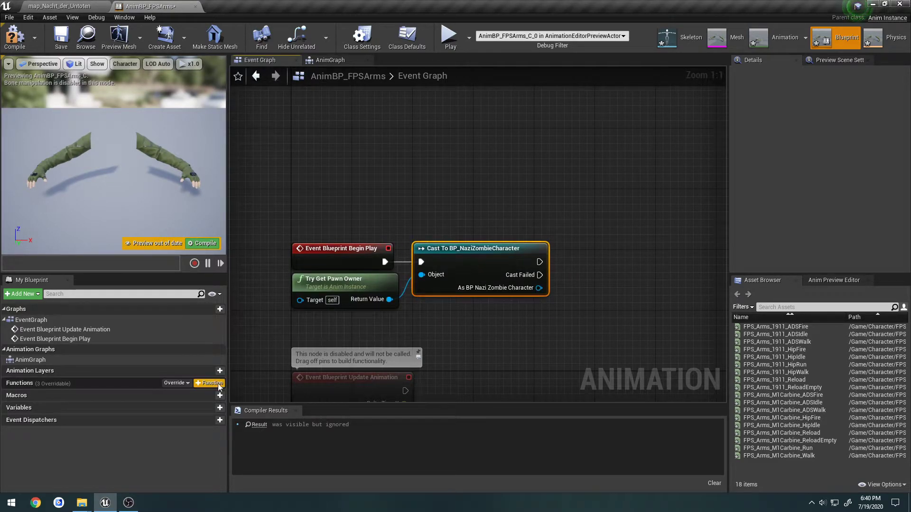
# - Create a Character variable of type BP_NaziZombieCharacter and add a Set node for it wired to the cast's execution and object outputs
pyautogui.click(212, 409)
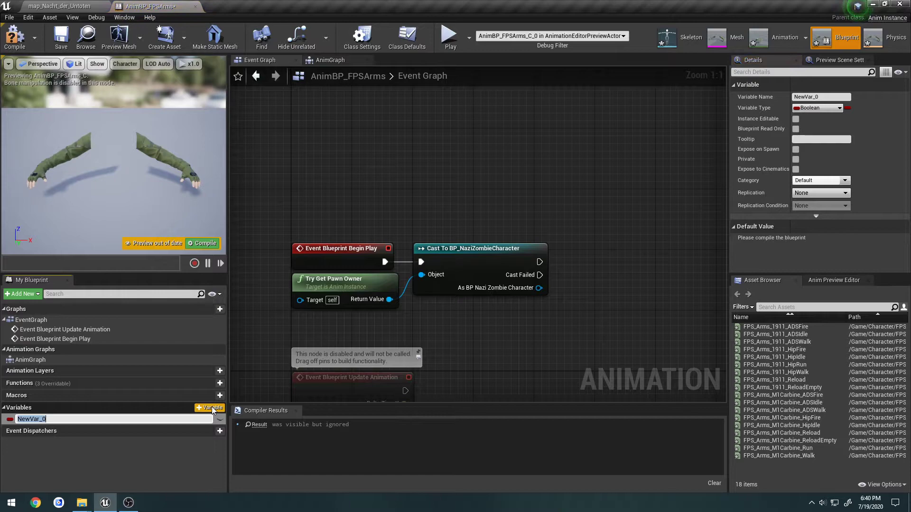
pyautogui.write('Character')
pyautogui.press('Return')
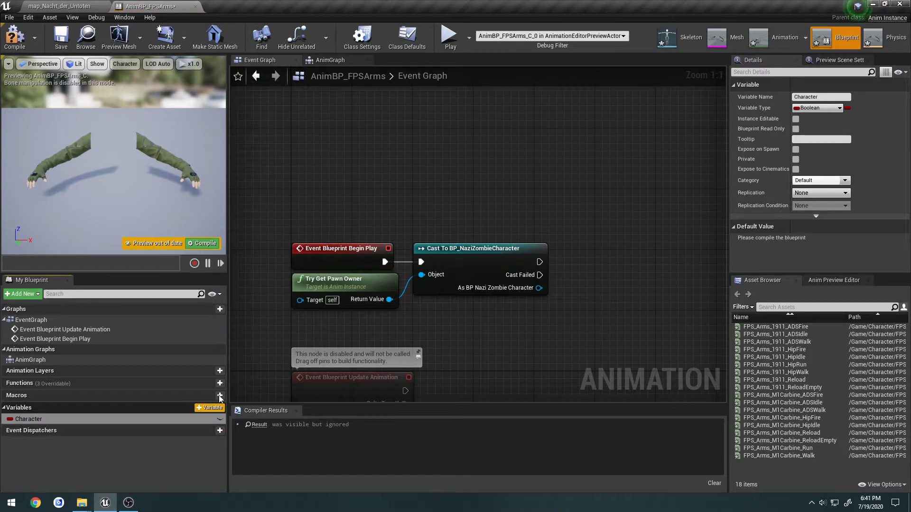
pyautogui.click(817, 108)
pyautogui.write('nazi')
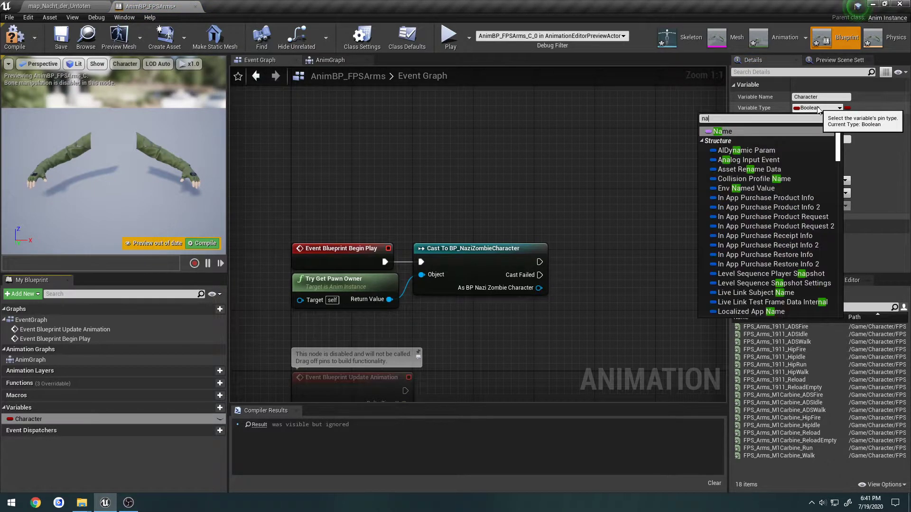
pyautogui.press('Down')
pyautogui.press('Down')
pyautogui.press('Return')
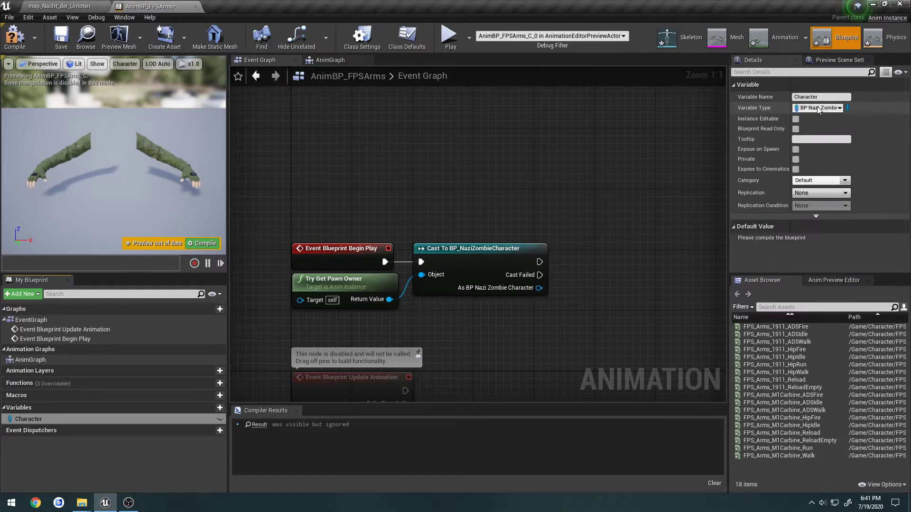
pyautogui.moveTo(29, 419); pyautogui.dragTo(541, 263)
pyautogui.click(600, 286)
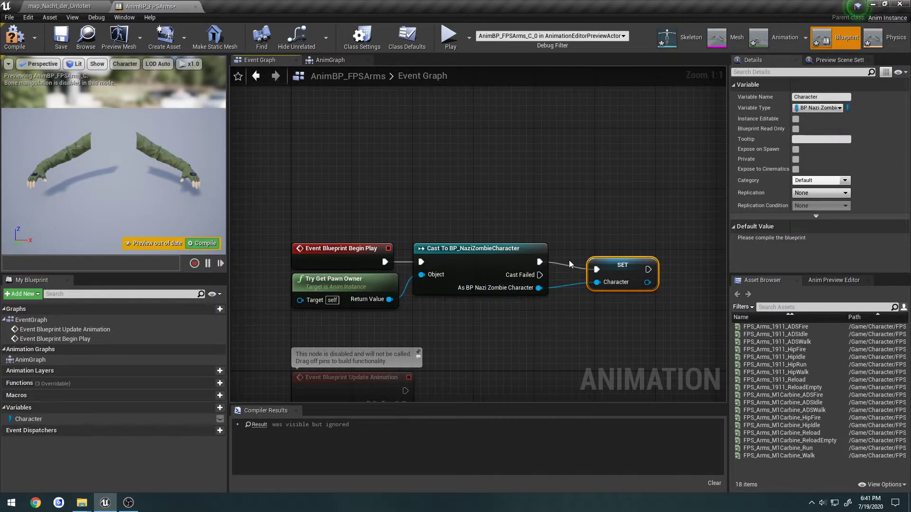
# - Place a getter for the Character variable just below the Event Blueprint Update Animation node
pyautogui.moveTo(474, 353); pyautogui.dragTo(476, 187, button='right')
pyautogui.keyDown('alt'); pyautogui.moveTo(28, 419); pyautogui.dragTo(291, 276); pyautogui.keyUp('alt')
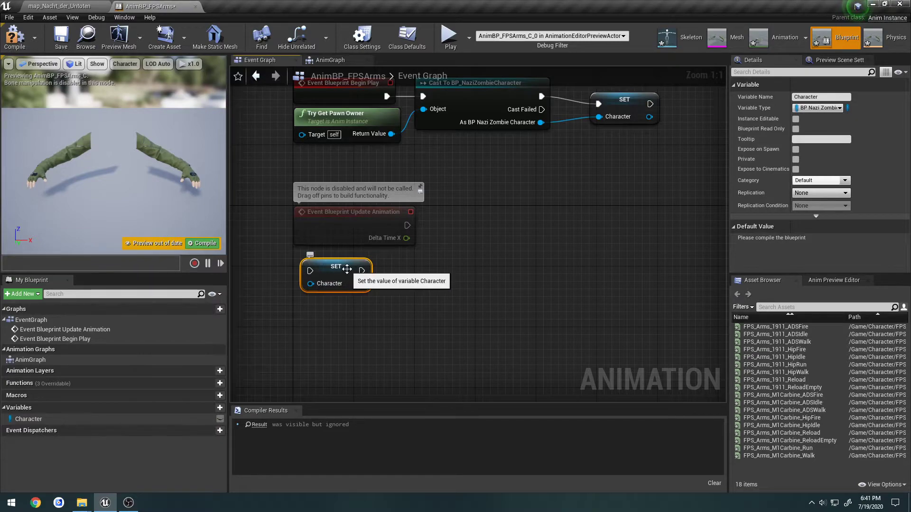
pyautogui.press('Delete')
pyautogui.moveTo(28, 419); pyautogui.dragTo(312, 255)
pyautogui.click(332, 266)
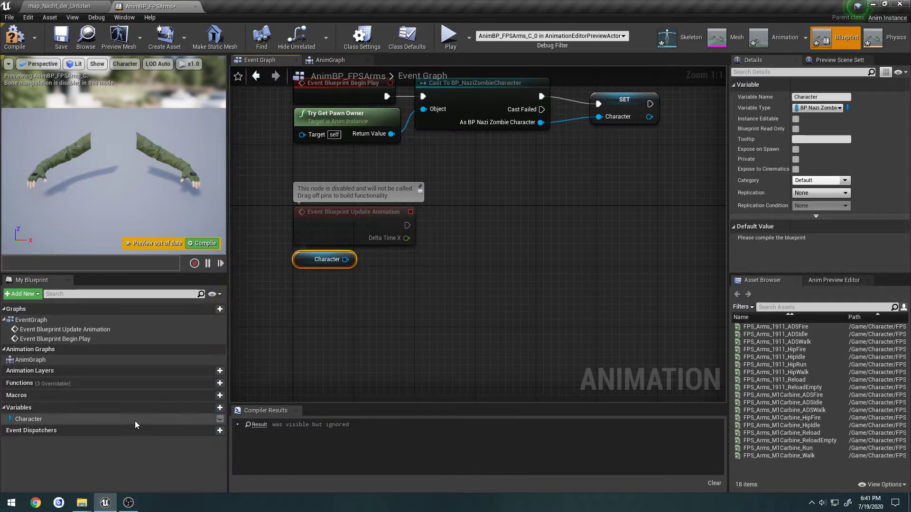
# - Add an execution-type Is Valid node fed by the Character getter and connect it to Event Blueprint Update Animation
pyautogui.moveTo(345, 259); pyautogui.dragTo(471, 231)
pyautogui.write('valid')
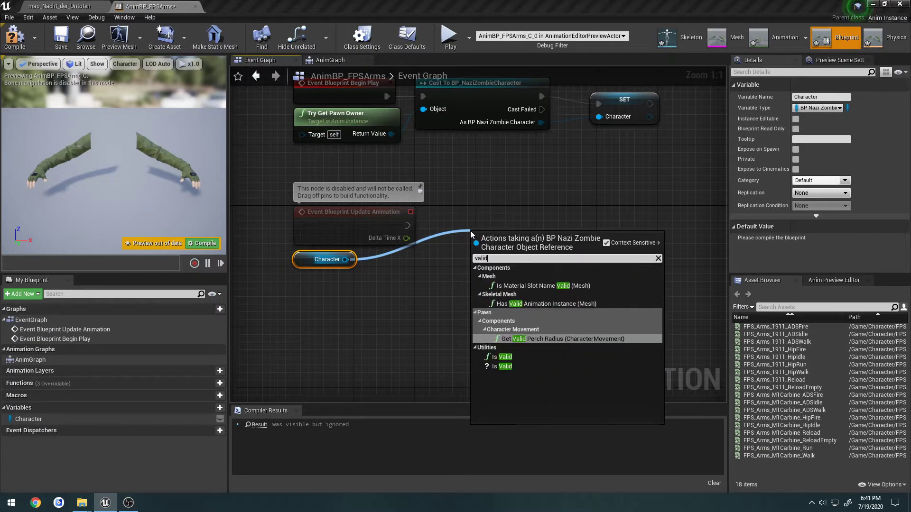
pyautogui.press('Down')
pyautogui.press('Down')
pyautogui.press('Return')
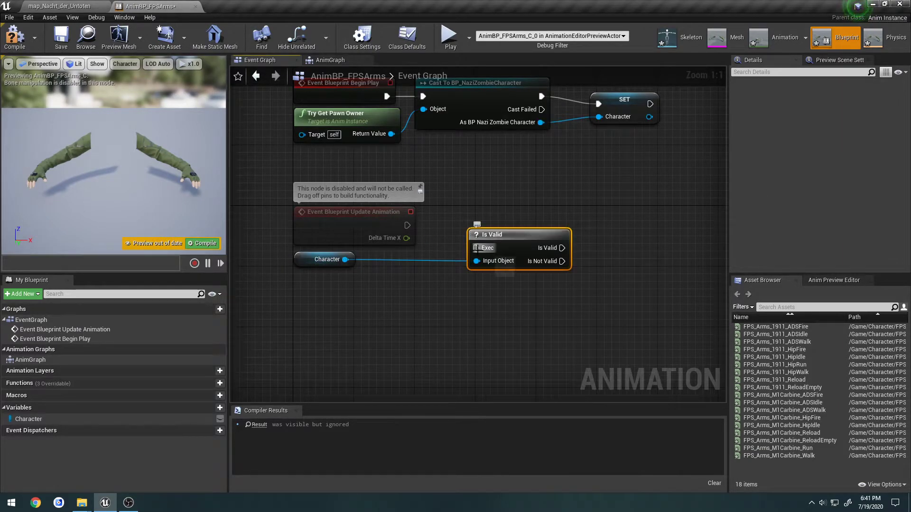
pyautogui.moveTo(476, 247); pyautogui.dragTo(445, 221)
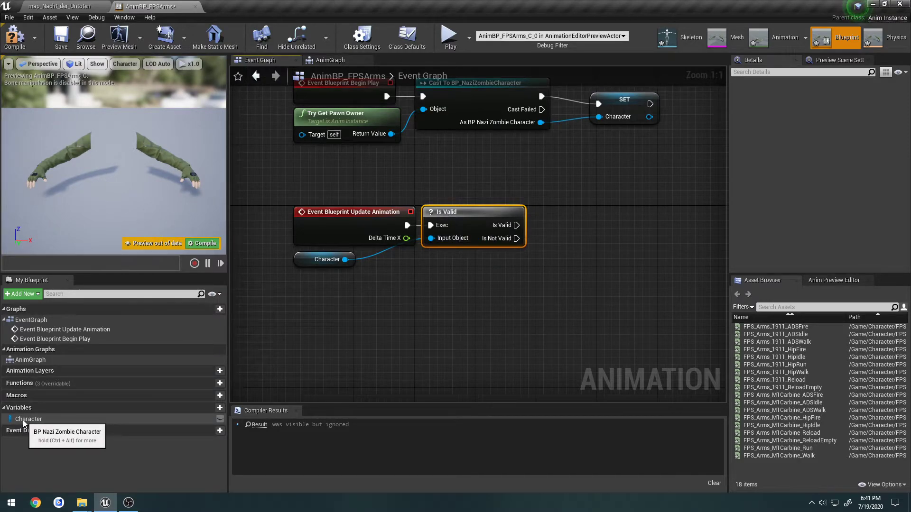
# - Create two new variables named IsAiming and CurrentWeaponID
pyautogui.click(220, 407)
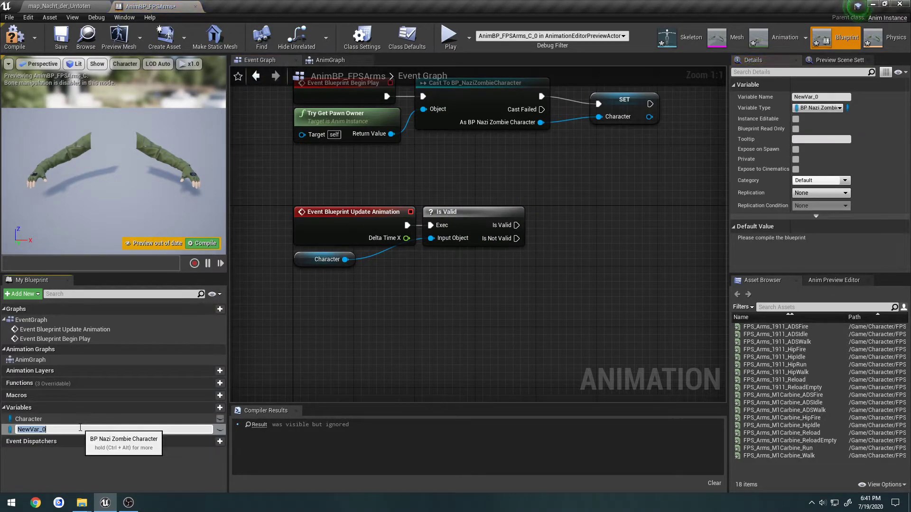
pyautogui.write('IsAiming')
pyautogui.press('Return')
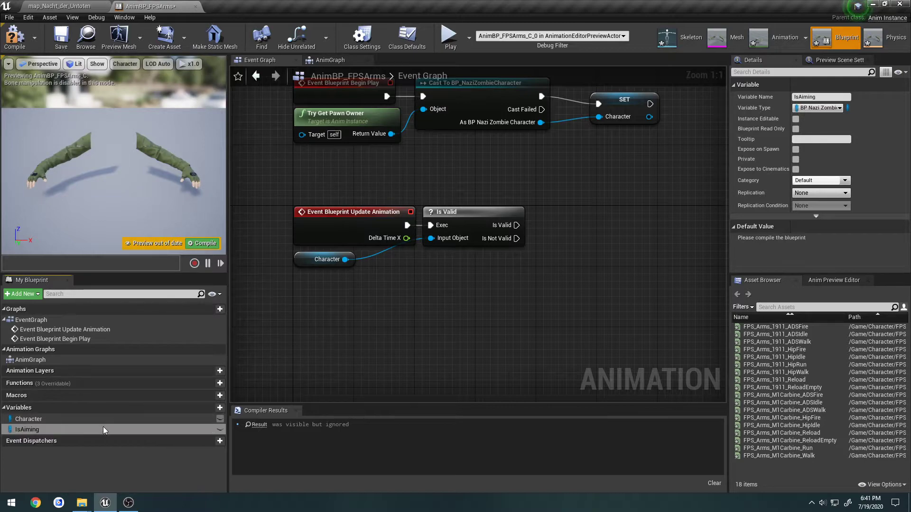
pyautogui.click(216, 408)
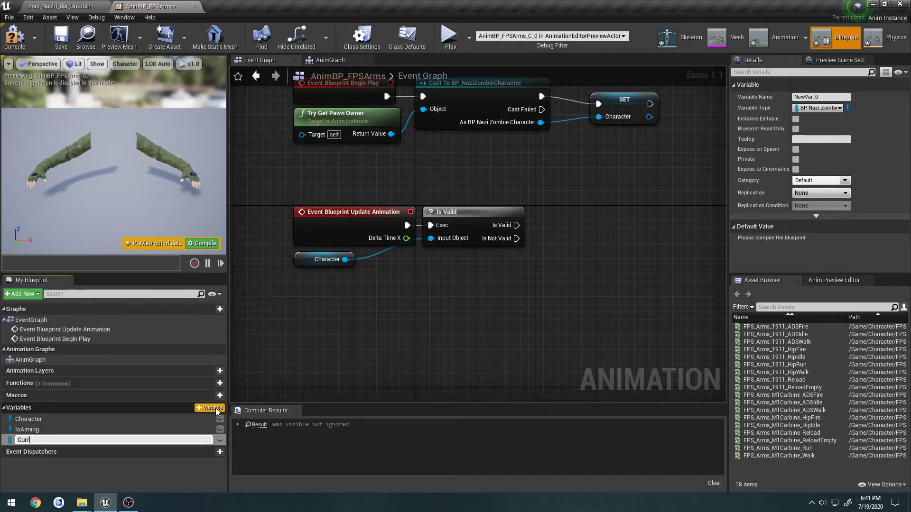
pyautogui.write('CurrentWeaponID')
pyautogui.press('Return')
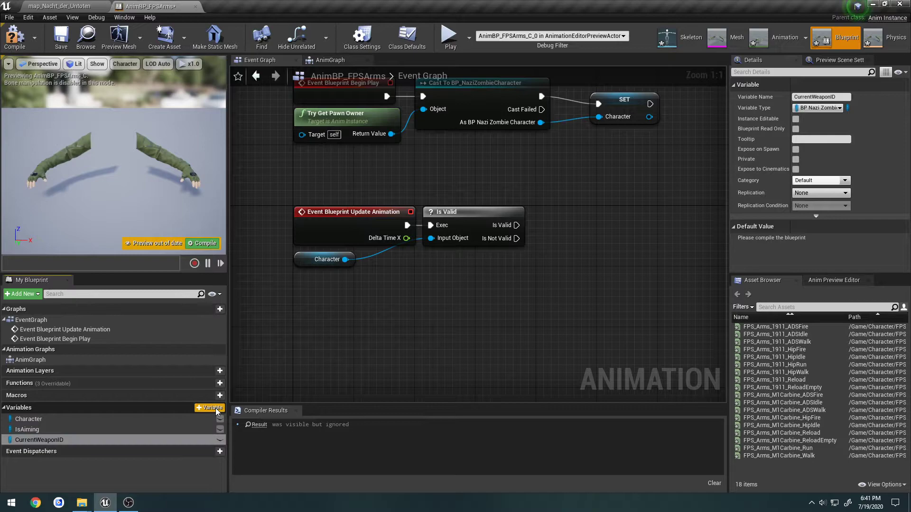
# - Set the IsAiming variable's type to Boolean
pyautogui.click(54, 430)
pyautogui.click(817, 108)
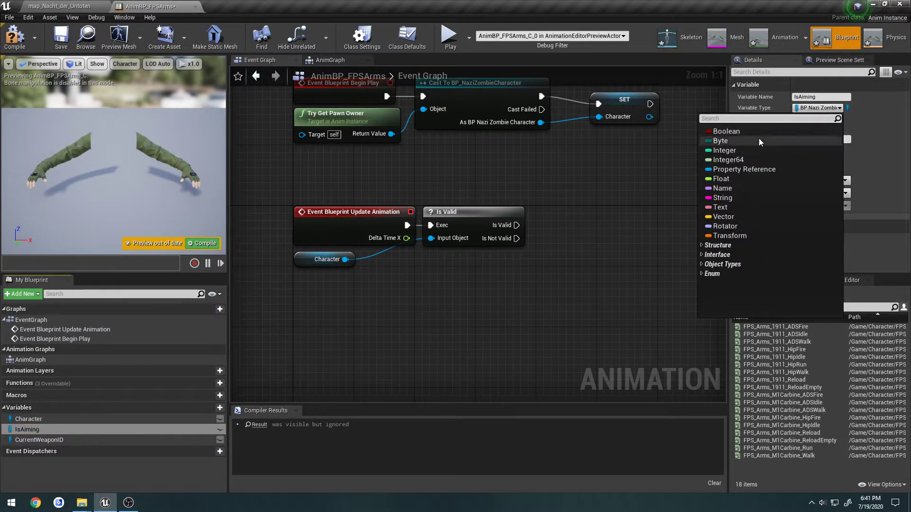
pyautogui.click(759, 127)
# - Set the CurrentWeaponID variable's type to the EWeapon ID enum and compile the blueprint
pyautogui.click(109, 440)
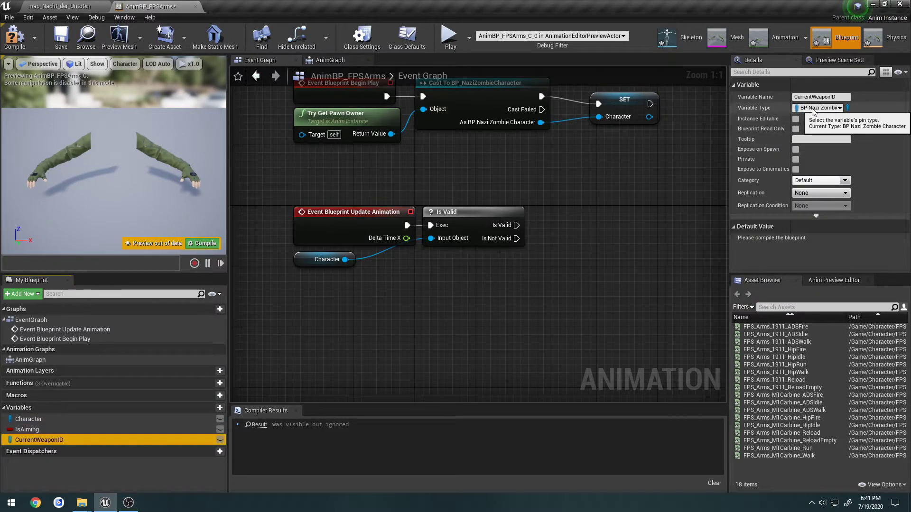
pyautogui.click(816, 107)
pyautogui.write('weapon')
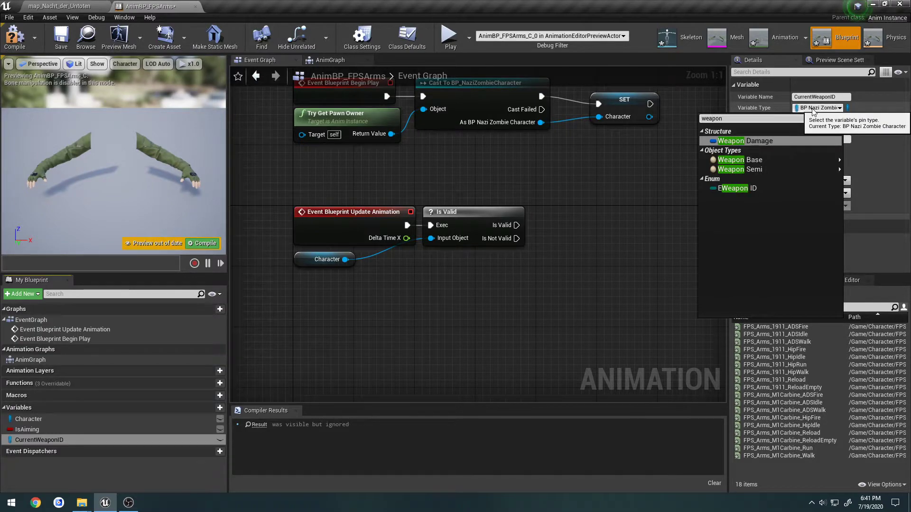
pyautogui.press('Down')
pyautogui.press('Down')
pyautogui.press('Down')
pyautogui.press('Down')
pyautogui.press('Down')
pyautogui.press('Down')
pyautogui.press('Return')
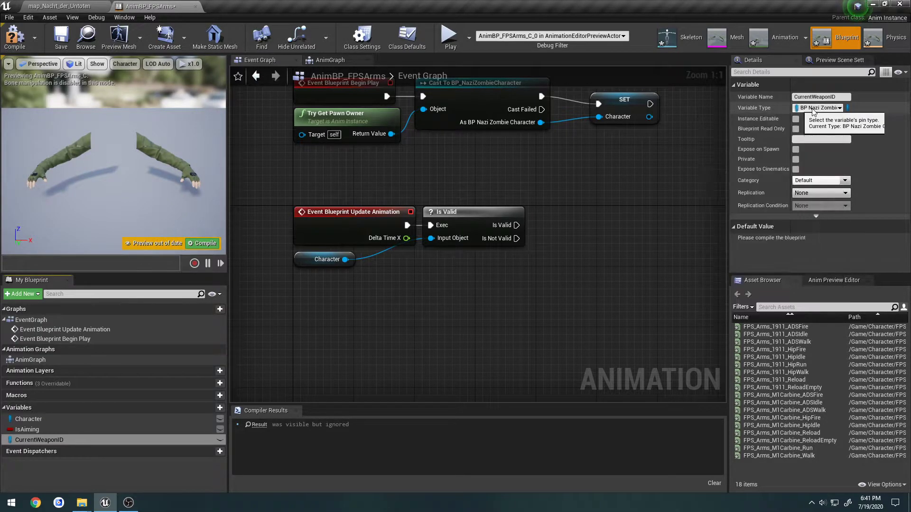
pyautogui.moveTo(562, 332); pyautogui.dragTo(525, 329, button='right')
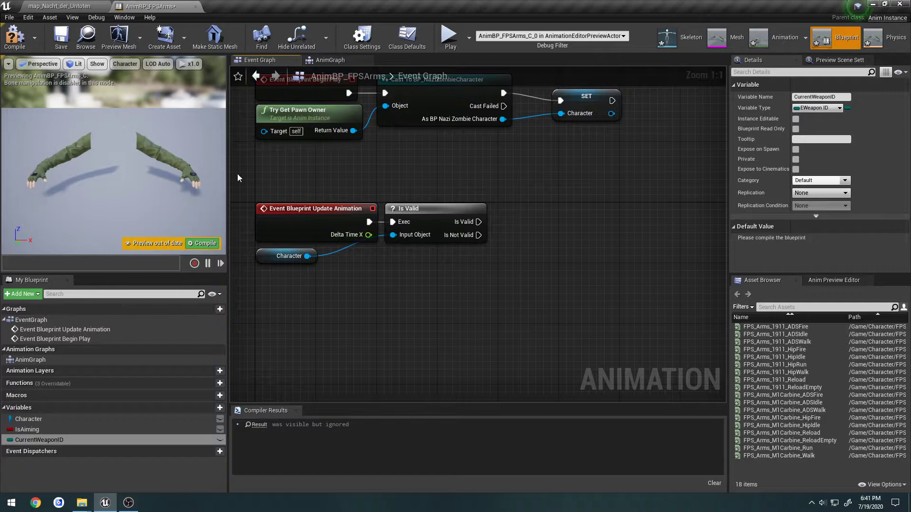
pyautogui.click(14, 37)
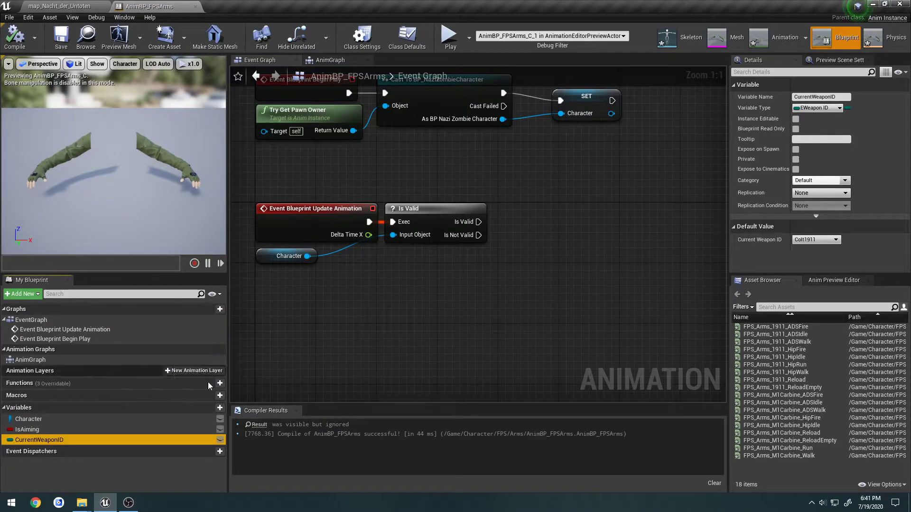
# - Add a Get Is Aiming call on Character and connect it to the Is Valid execution output
pyautogui.moveTo(307, 256); pyautogui.dragTo(485, 267)
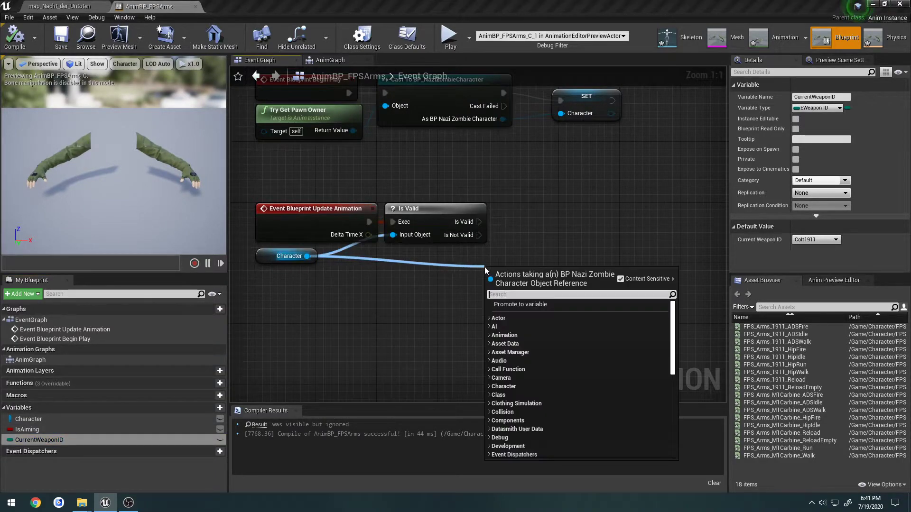
pyautogui.write('i')
pyautogui.press('BackSpace')
pyautogui.write('aimi')
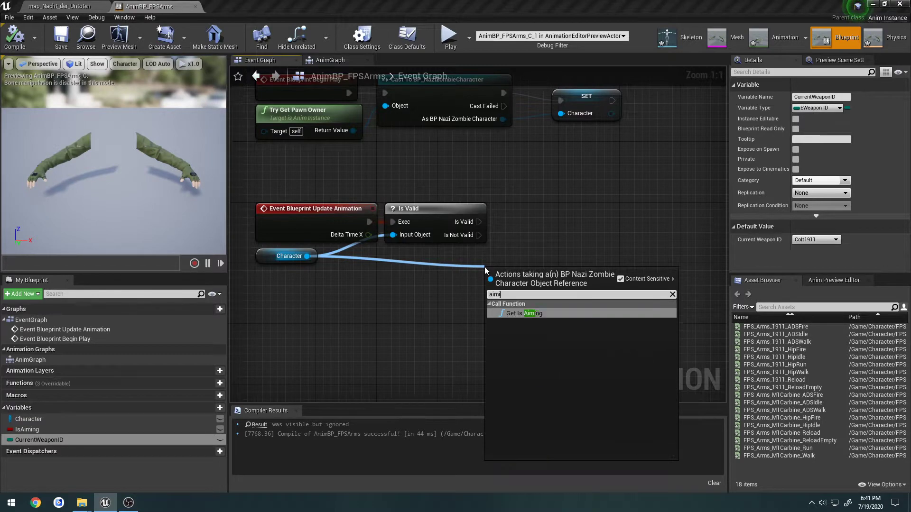
pyautogui.write('ng')
pyautogui.press('Return')
pyautogui.moveTo(493, 285); pyautogui.dragTo(478, 222)
# - Add a Set node for IsAiming after Get Is Aiming and wire the call's Return Value into it
pyautogui.moveTo(27, 429); pyautogui.dragTo(621, 244)
pyautogui.click(622, 241)
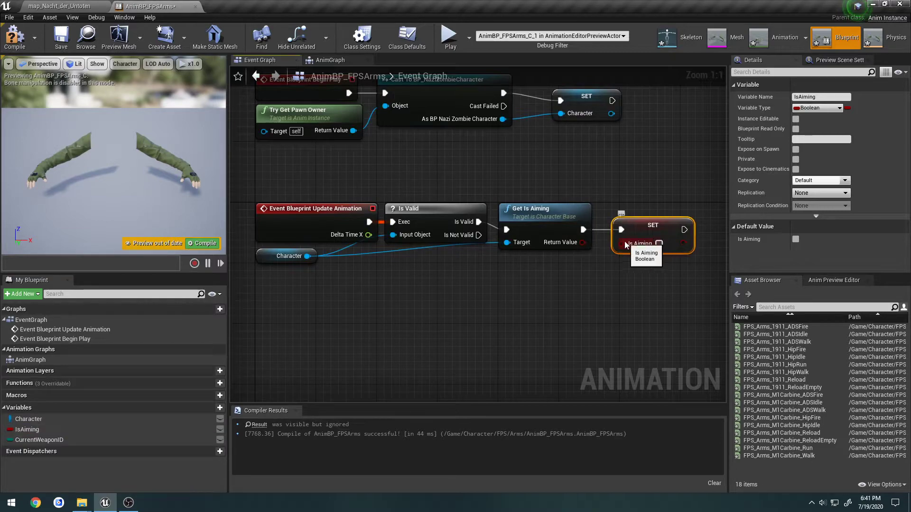
pyautogui.moveTo(583, 243); pyautogui.dragTo(659, 243)
# - Add a Get Current Weapon call on Character and connect it after the Set Is Aiming node
pyautogui.moveTo(603, 265); pyautogui.dragTo(484, 338, button='right')
pyautogui.moveTo(326, 202); pyautogui.dragTo(498, 243)
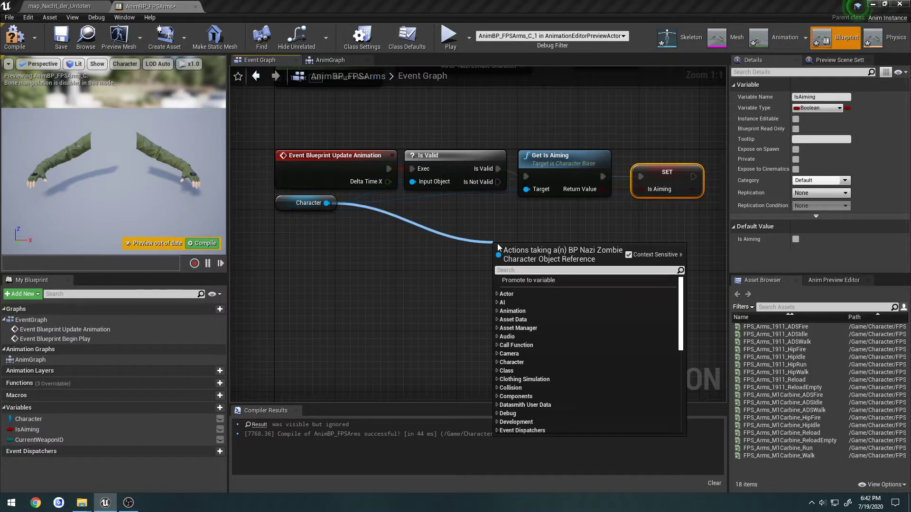
pyautogui.write('current weapon')
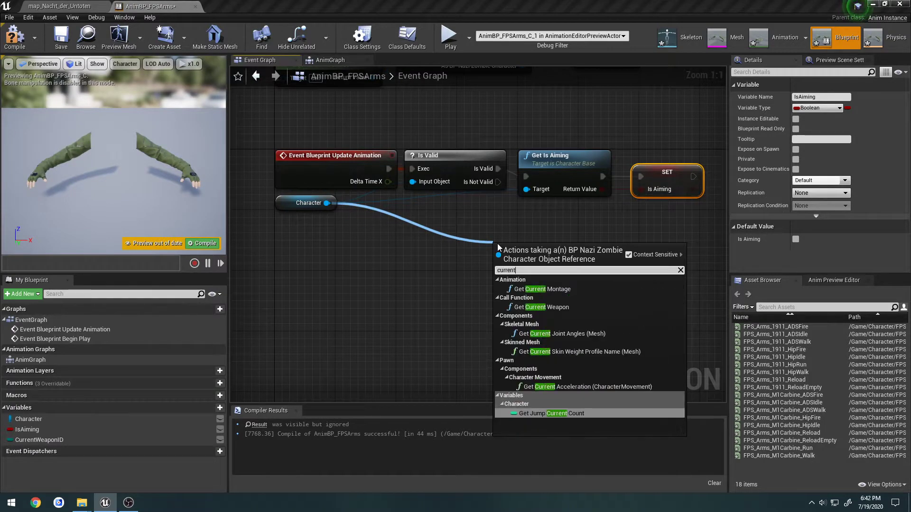
pyautogui.press('Return')
pyautogui.moveTo(522, 258); pyautogui.dragTo(479, 267, button='right')
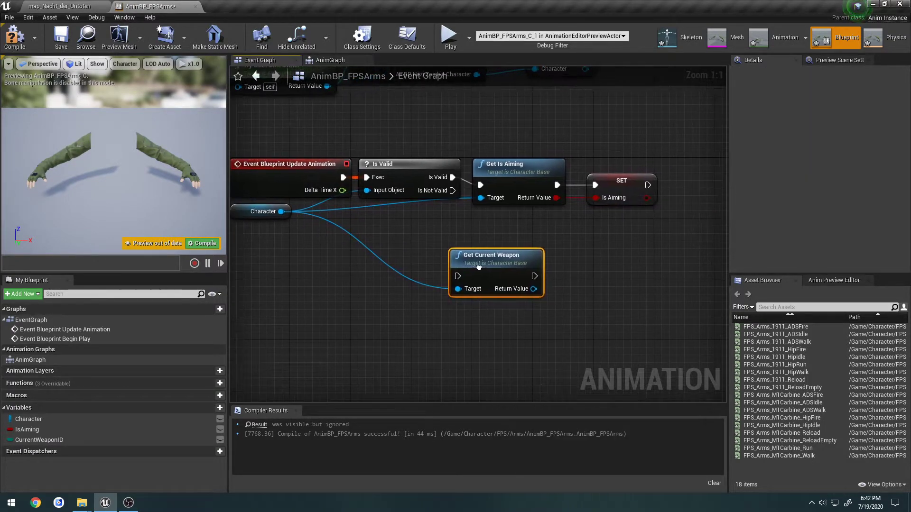
pyautogui.moveTo(485, 267); pyautogui.dragTo(698, 176)
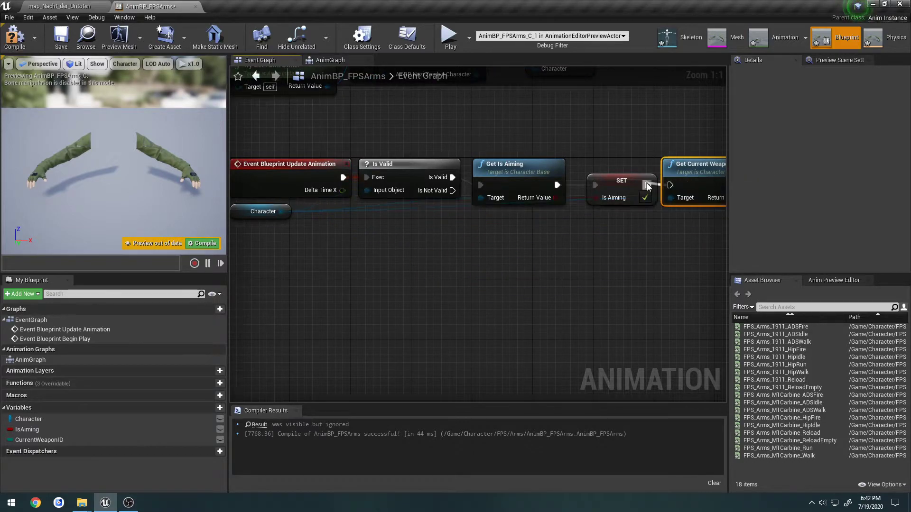
pyautogui.moveTo(677, 183); pyautogui.dragTo(620, 191, button='right')
pyautogui.moveTo(386, 216); pyautogui.dragTo(482, 229, button='right')
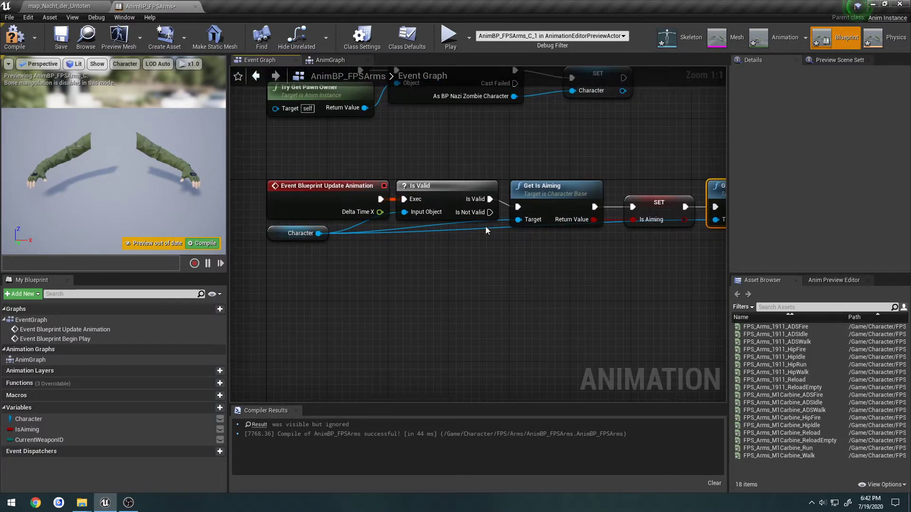
# - Place a second Character getter below Set Is Aiming and use it as Get Current Weapon's Target instead of the first one
pyautogui.click(298, 233)
pyautogui.hotkey('ctrl', 'x')
pyautogui.moveTo(572, 217); pyautogui.dragTo(336, 218, button='right')
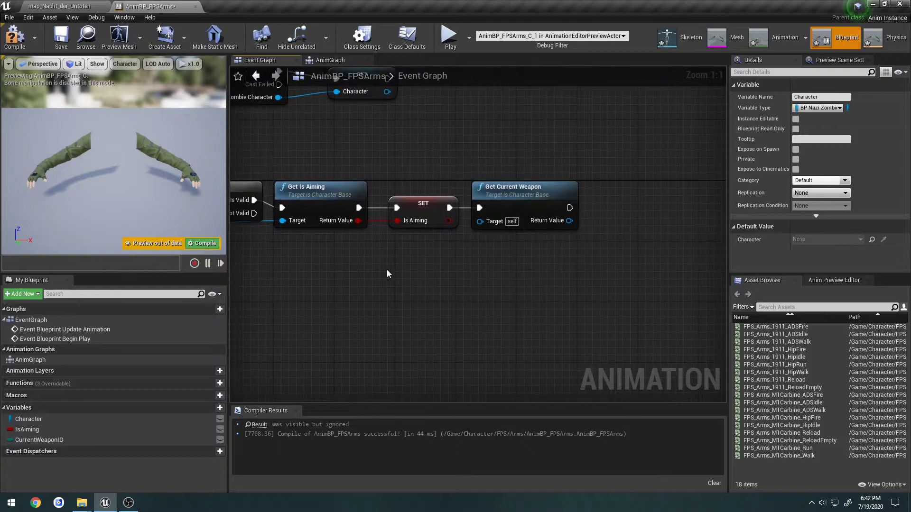
pyautogui.hotkey('ctrl', 'v')
pyautogui.moveTo(442, 259); pyautogui.dragTo(479, 221)
# - Add an Is Valid node for Get Current Weapon's Return Value and connect its execution input right after that call
pyautogui.moveTo(520, 245); pyautogui.dragTo(432, 256, button='right')
pyautogui.moveTo(463, 232); pyautogui.dragTo(494, 225)
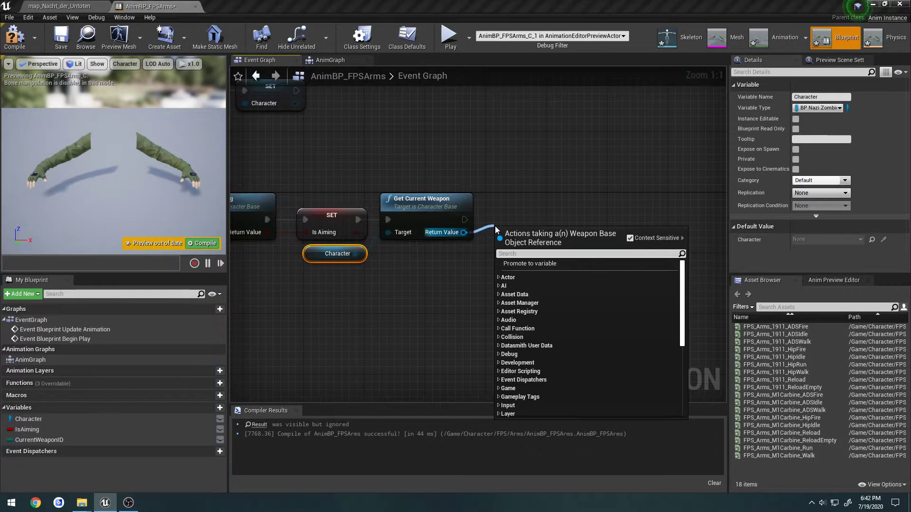
pyautogui.write('valid')
pyautogui.press('Return')
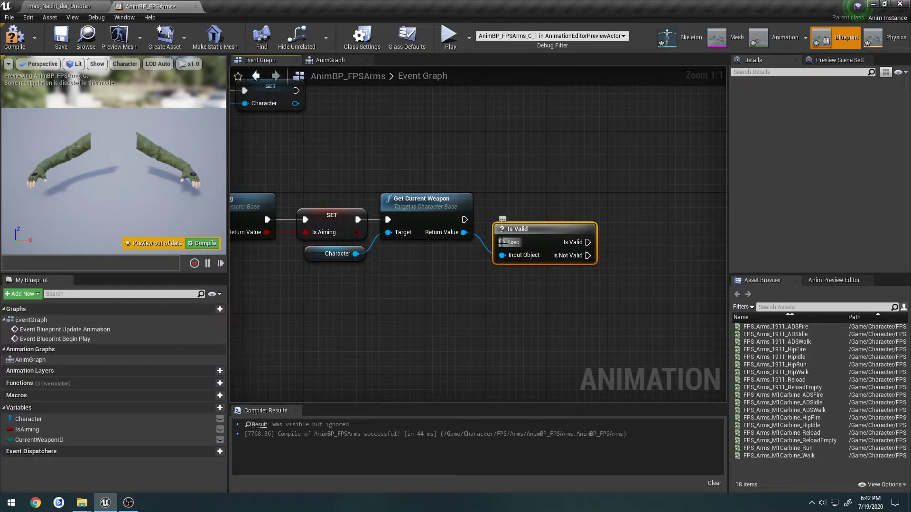
pyautogui.moveTo(522, 229); pyautogui.dragTo(514, 199)
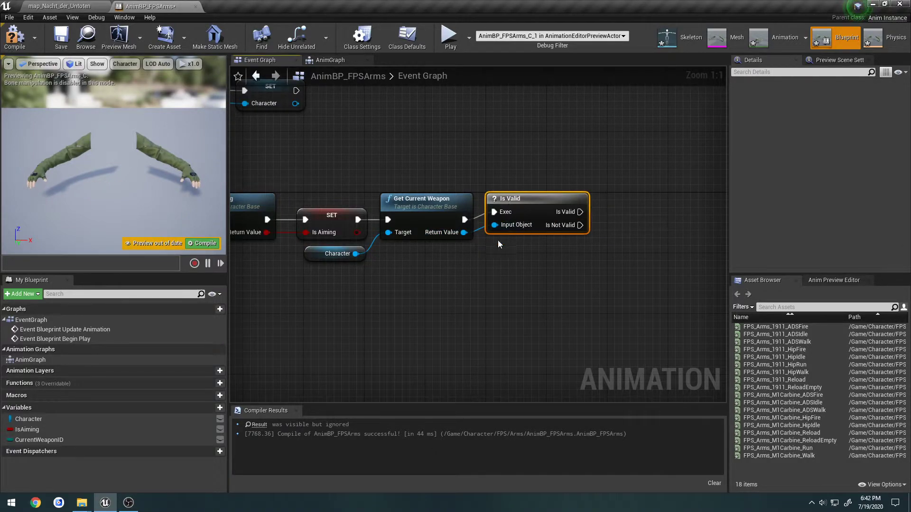
# - Add a Get Weapon ID call on the current weapon and connect it to the second Is Valid node's valid output
pyautogui.moveTo(464, 232); pyautogui.dragTo(586, 250)
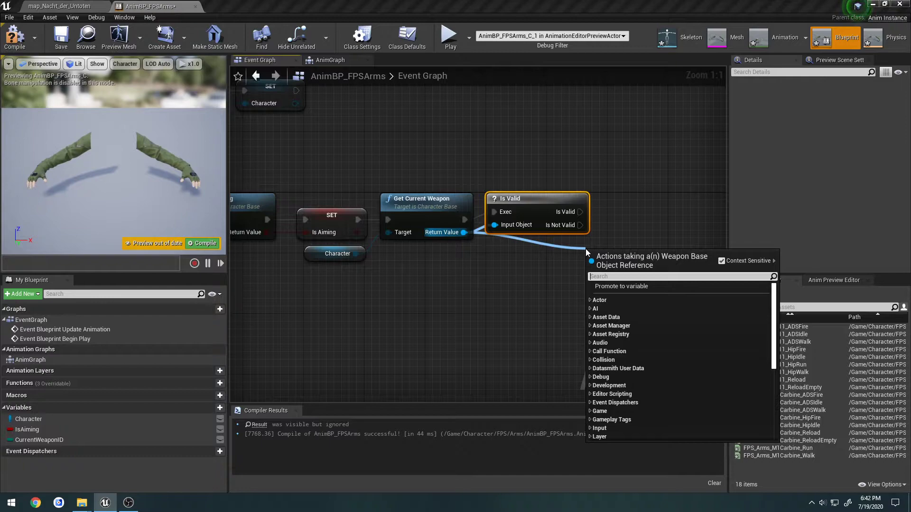
pyautogui.write('get weapon id')
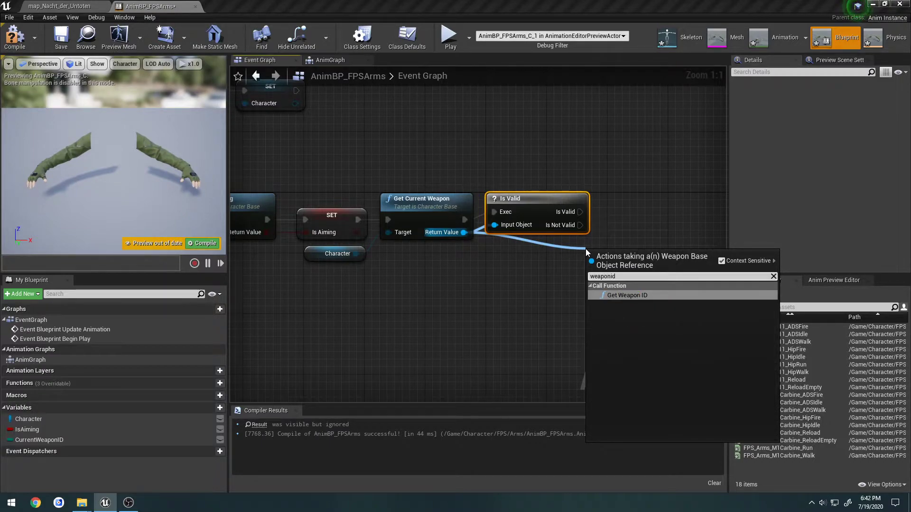
pyautogui.press('Return')
pyautogui.moveTo(595, 279); pyautogui.dragTo(581, 212)
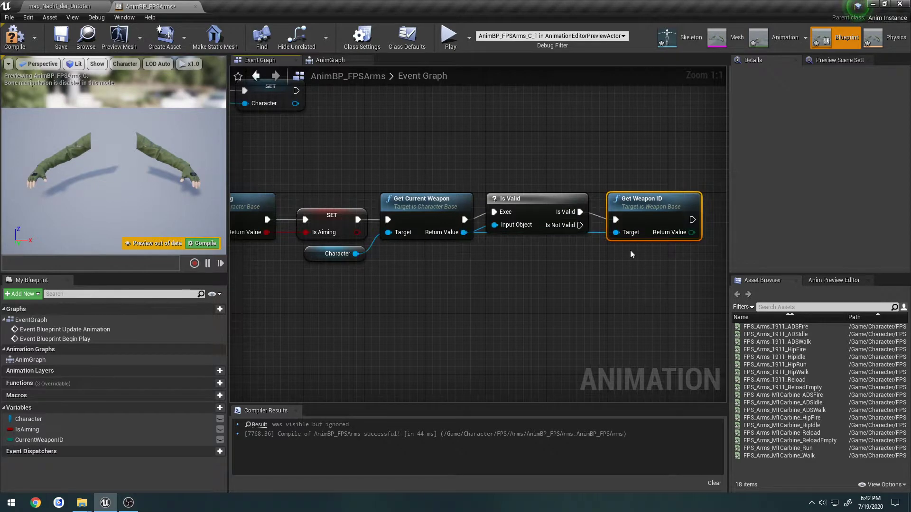
# - Add a Set node for CurrentWeaponID after Get Weapon ID, wired to its execution output and Return Value
pyautogui.moveTo(621, 256); pyautogui.dragTo(361, 272, button='right')
pyautogui.moveTo(39, 440); pyautogui.dragTo(433, 248)
pyautogui.click(480, 236)
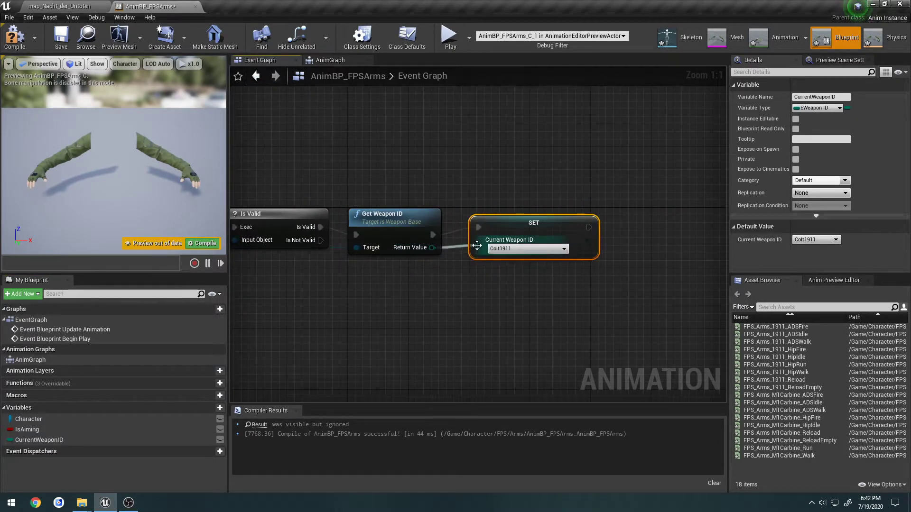
pyautogui.scroll(-3, 487, 243)
pyautogui.scroll(3, 487, 243)
pyautogui.moveTo(488, 243); pyautogui.dragTo(487, 236)
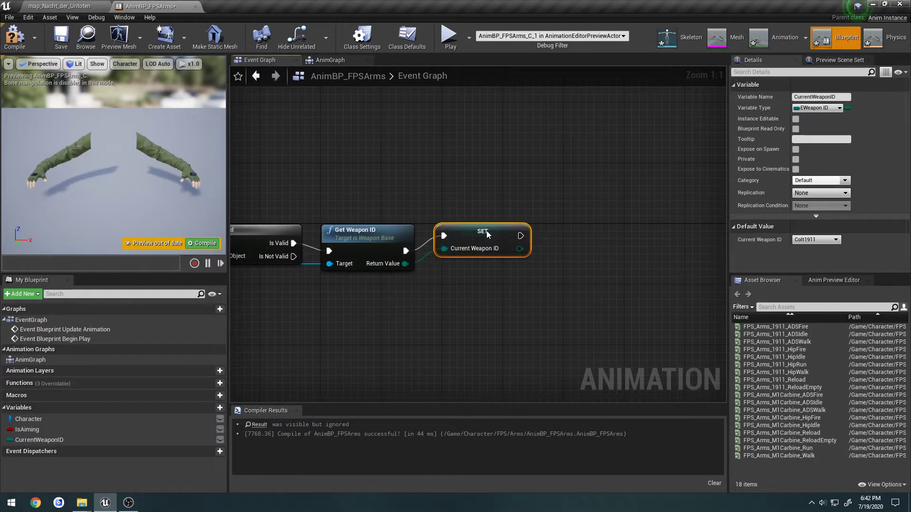
# - Compile and save AnimBP_FPSArms and switch to its AnimGraph
pyautogui.moveTo(491, 233); pyautogui.dragTo(552, 215, button='right')
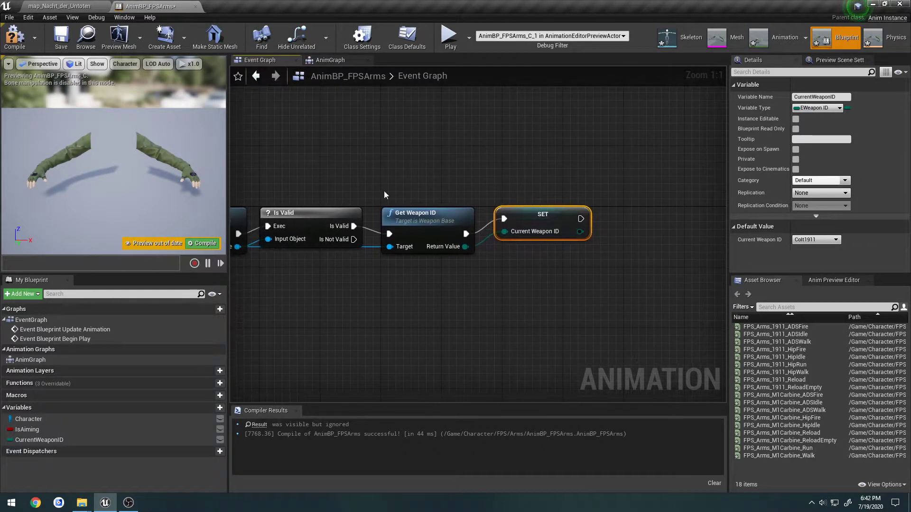
pyautogui.click(15, 37)
pyautogui.click(61, 37)
pyautogui.moveTo(343, 280); pyautogui.dragTo(563, 285, button='right')
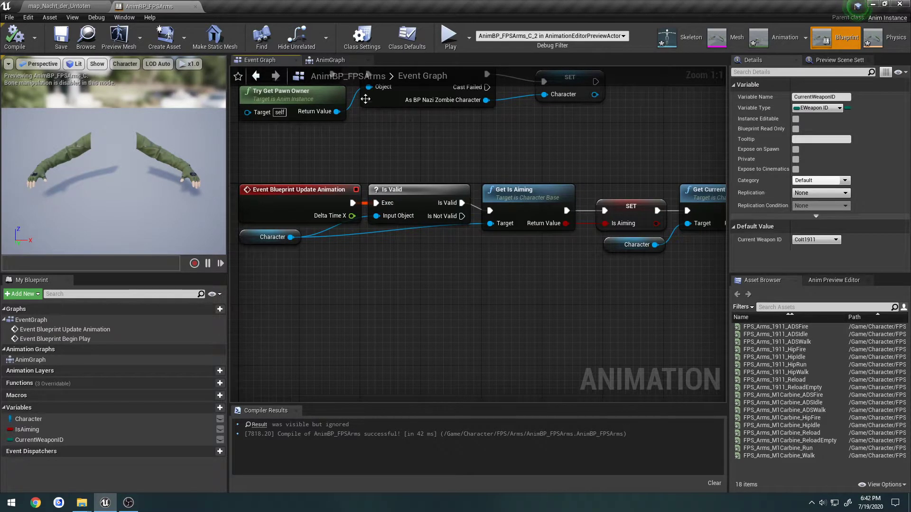
pyautogui.click(328, 61)
pyautogui.moveTo(453, 205); pyautogui.dragTo(458, 223, button='right')
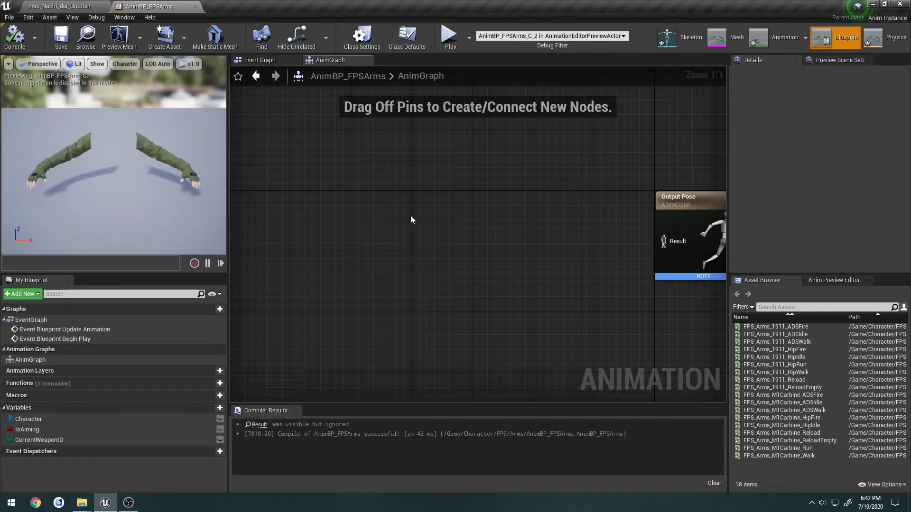
# - Add a Blend Poses (EWeaponID) node to the AnimGraph and place it before the Output Pose
pyautogui.rightClick(469, 211)
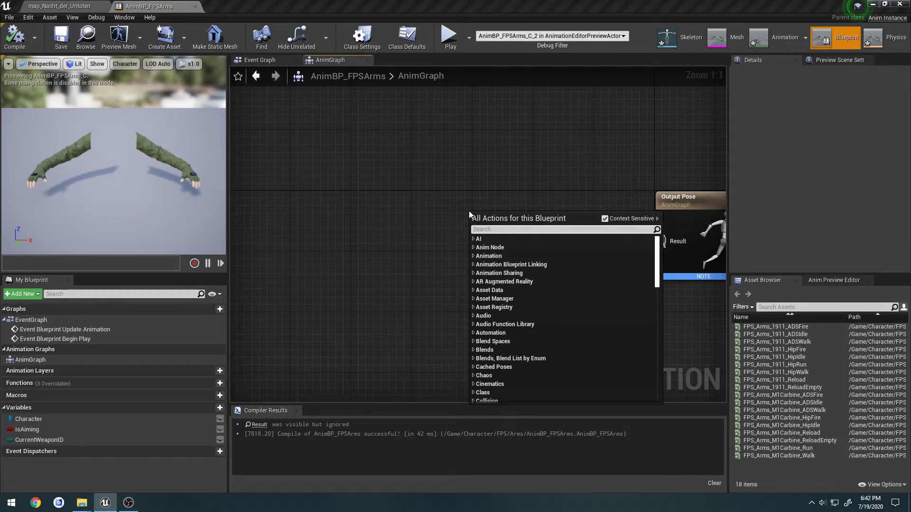
pyautogui.write('weapon')
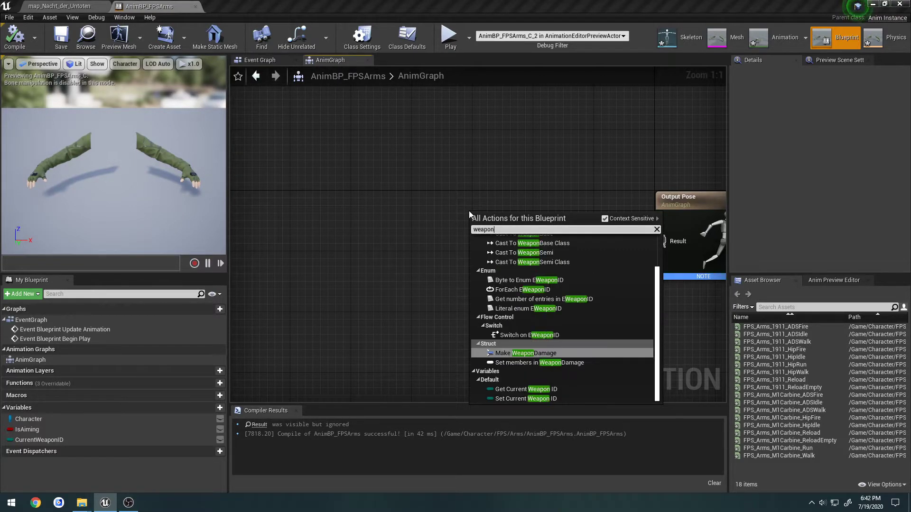
pyautogui.write('id')
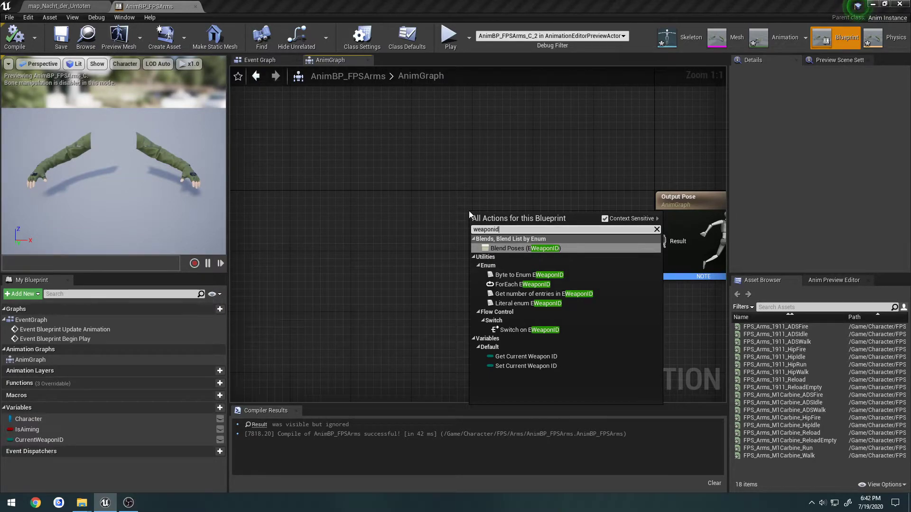
pyautogui.press('Return')
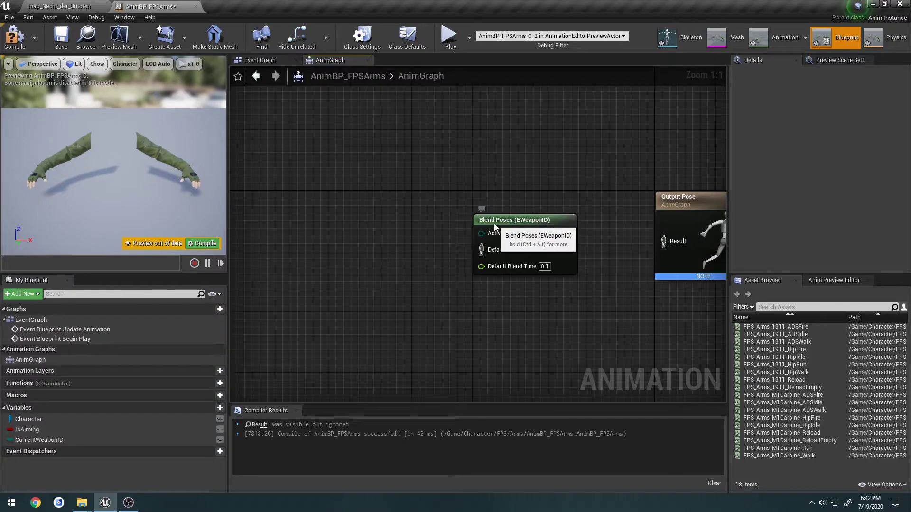
pyautogui.moveTo(494, 223); pyautogui.dragTo(433, 201)
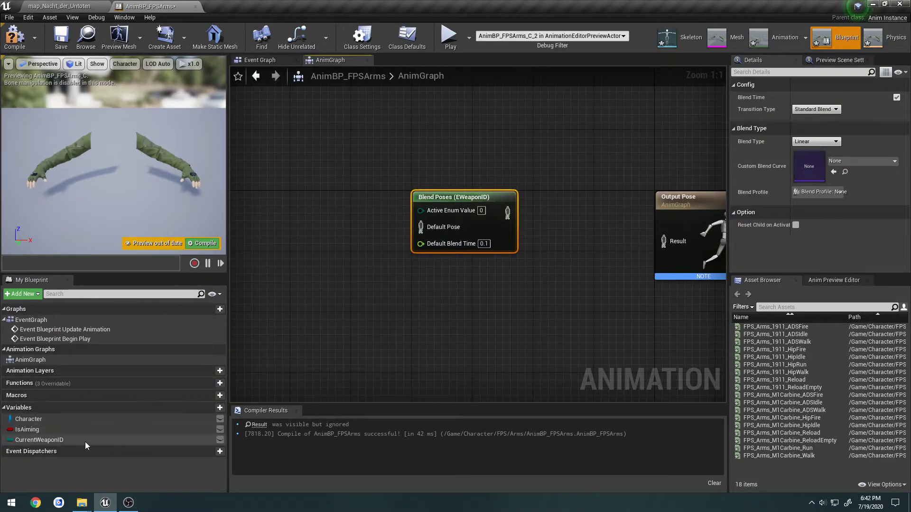
# - Add a CurrentWeaponID getter and connect it to the Blend Poses node's Active Enum Value
pyautogui.moveTo(85, 442); pyautogui.dragTo(344, 154)
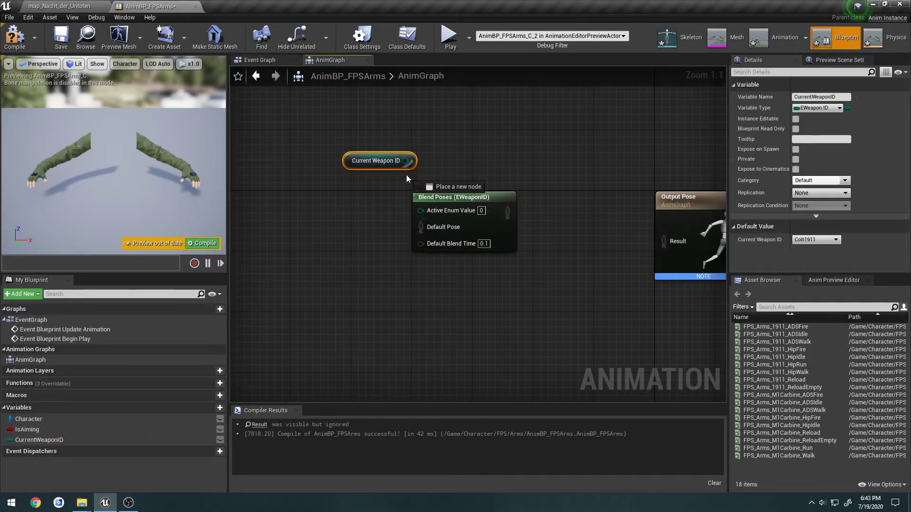
pyautogui.moveTo(406, 175); pyautogui.dragTo(421, 210)
pyautogui.moveTo(350, 161); pyautogui.dragTo(296, 139)
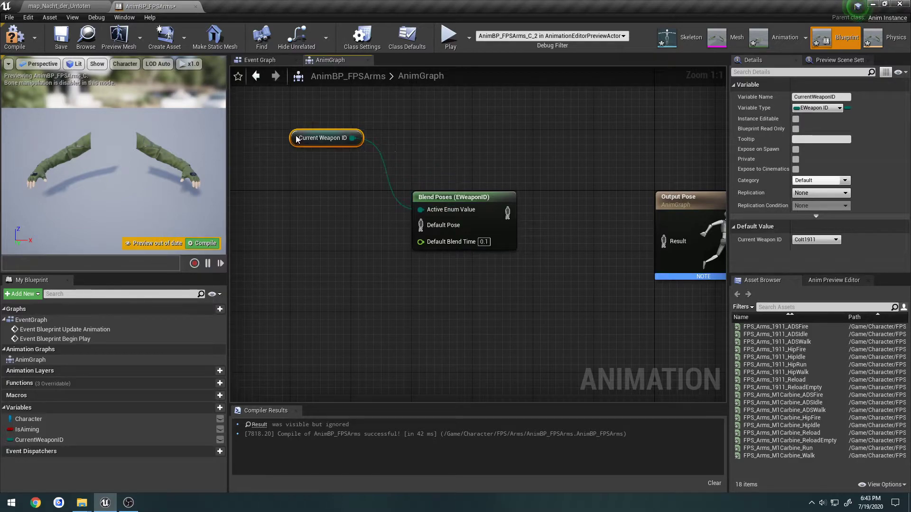
# - Add an element pin for Colt1911 to the Blend Poses (EWeaponID) node
pyautogui.click(435, 197)
pyautogui.rightClick(464, 199)
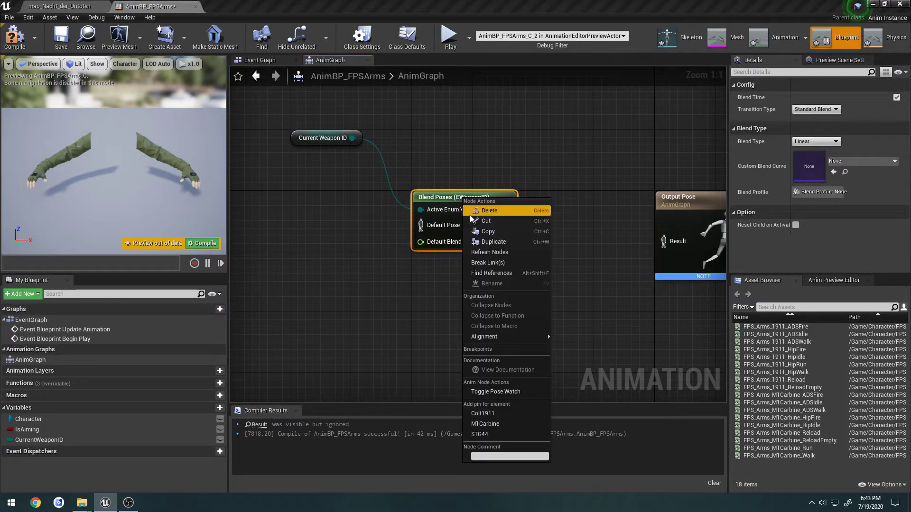
pyautogui.click(482, 414)
# - Add a new state machine named 1911 and connect its output to the Colt 1911 Pose input of Blend Poses
pyautogui.moveTo(342, 299); pyautogui.dragTo(490, 312, button='right')
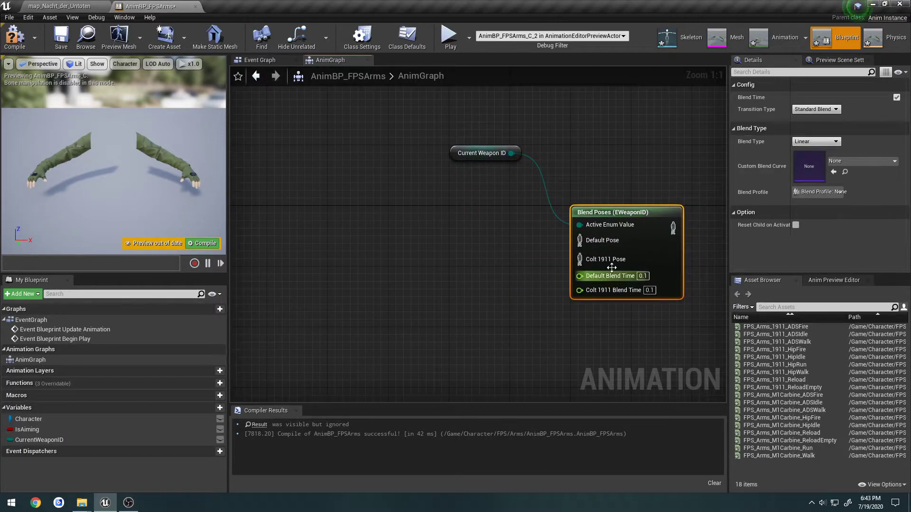
pyautogui.rightClick(347, 233)
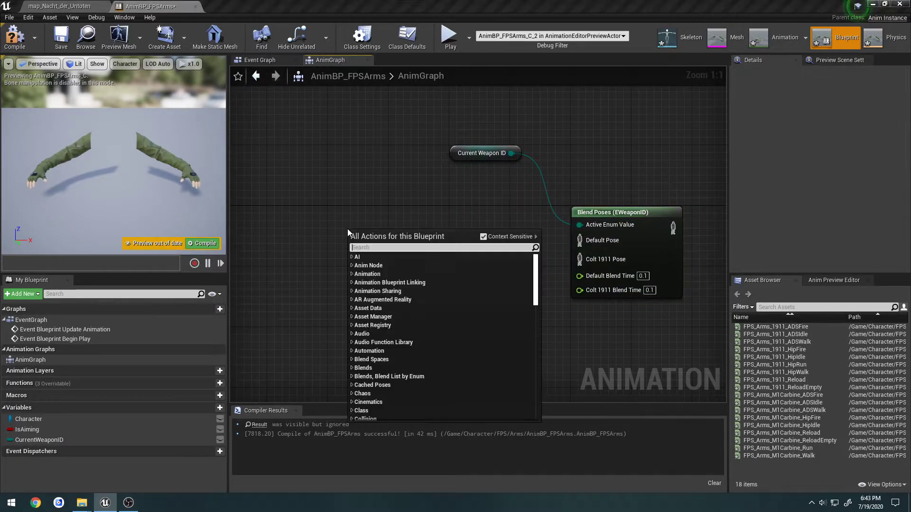
pyautogui.write('state machine')
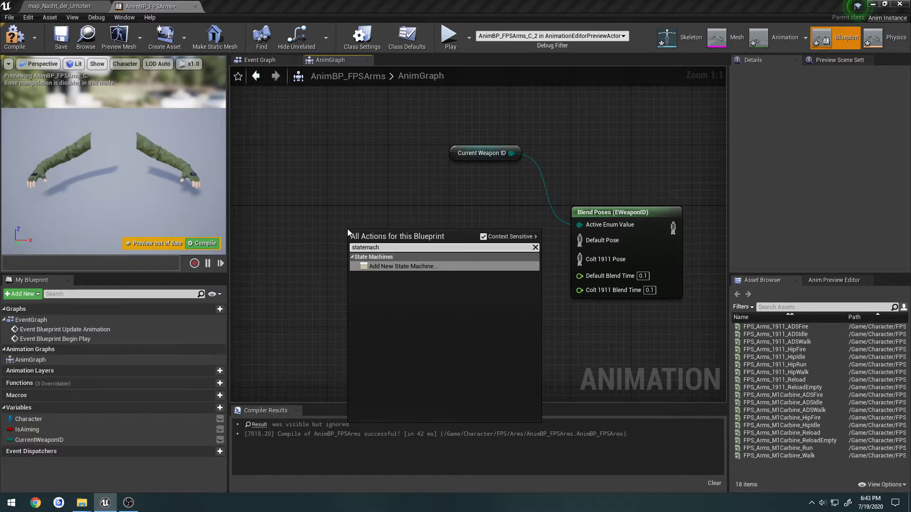
pyautogui.press('Return')
pyautogui.click(371, 239)
pyautogui.moveTo(371, 239); pyautogui.dragTo(349, 214)
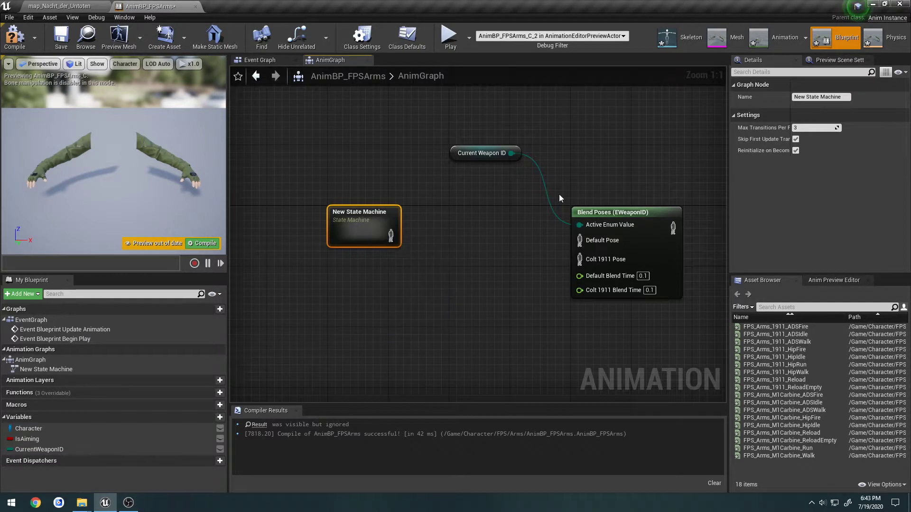
pyautogui.write('1911')
pyautogui.press('Return')
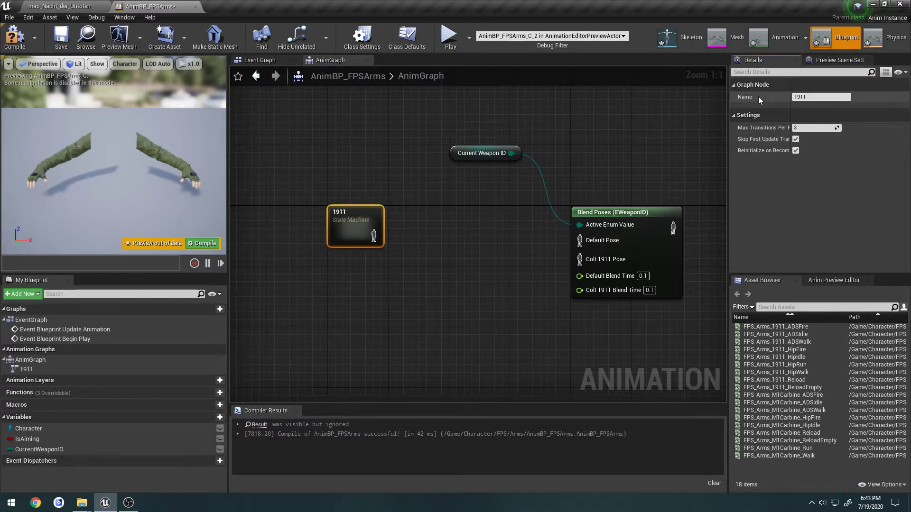
pyautogui.moveTo(373, 235); pyautogui.dragTo(579, 260)
# - Open the 1911 state machine and add a state named Hip connected from Entry
pyautogui.doubleClick(349, 224)
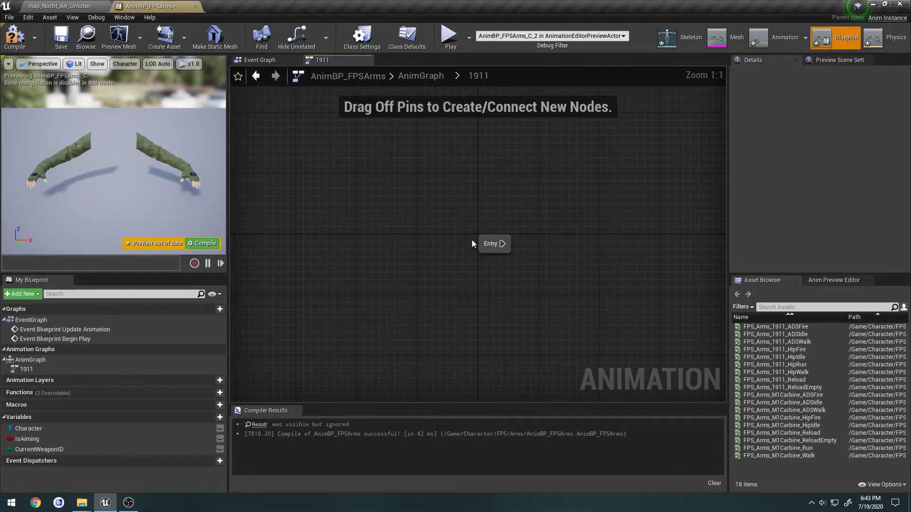
pyautogui.moveTo(353, 227); pyautogui.dragTo(354, 227)
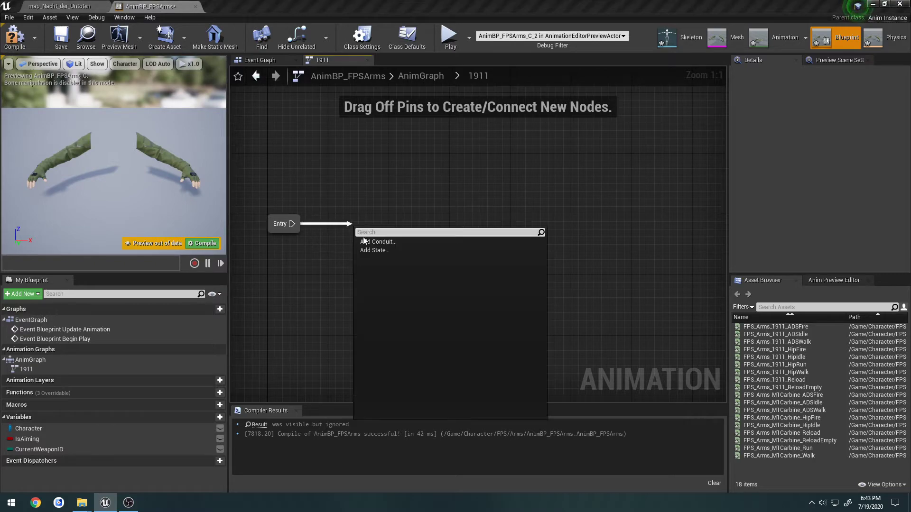
pyautogui.click(367, 246)
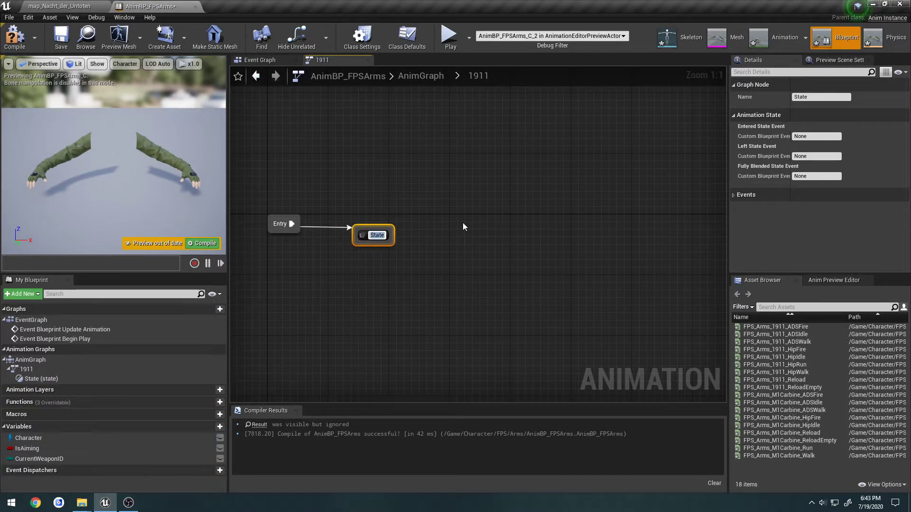
pyautogui.write('Hip')
pyautogui.press('Return')
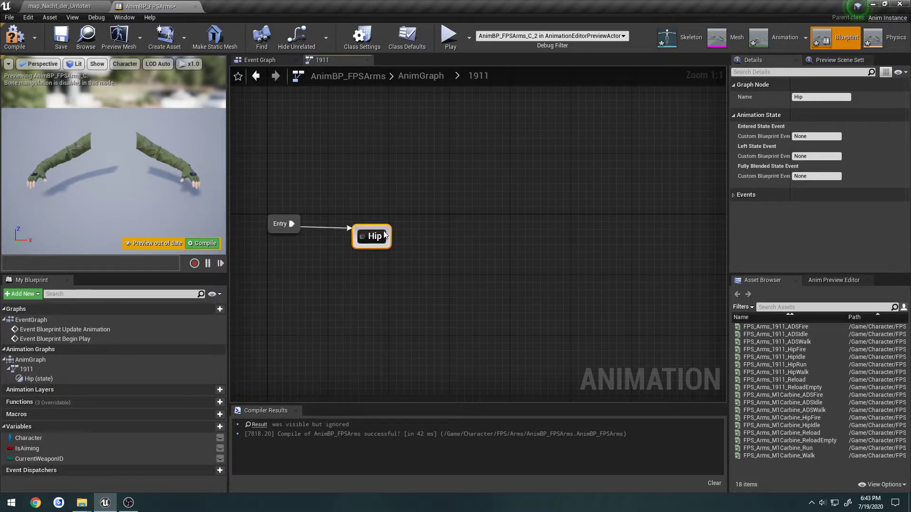
# - Add a state named ADS below Hip, with transitions from Hip to ADS and from ADS back to Hip
pyautogui.moveTo(376, 235); pyautogui.dragTo(353, 265)
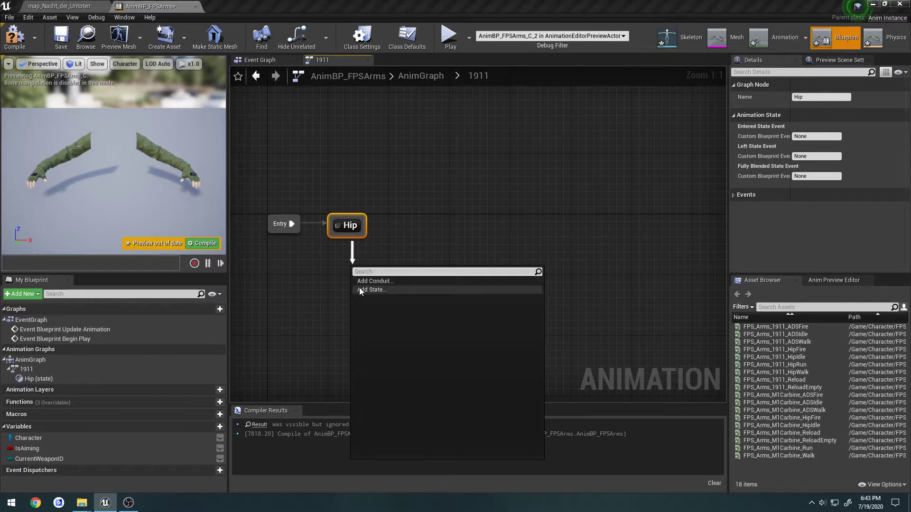
pyautogui.click(359, 287)
pyautogui.write('ADS')
pyautogui.press('Return')
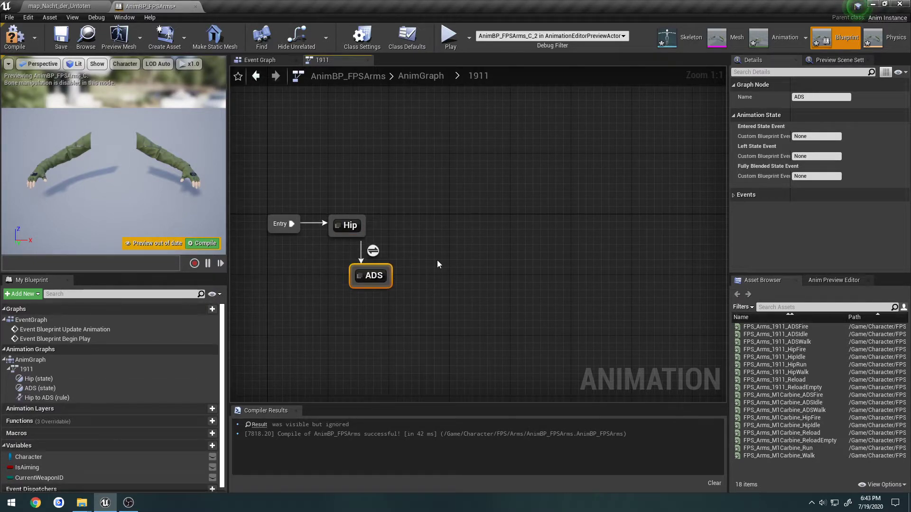
pyautogui.moveTo(376, 275); pyautogui.dragTo(340, 235)
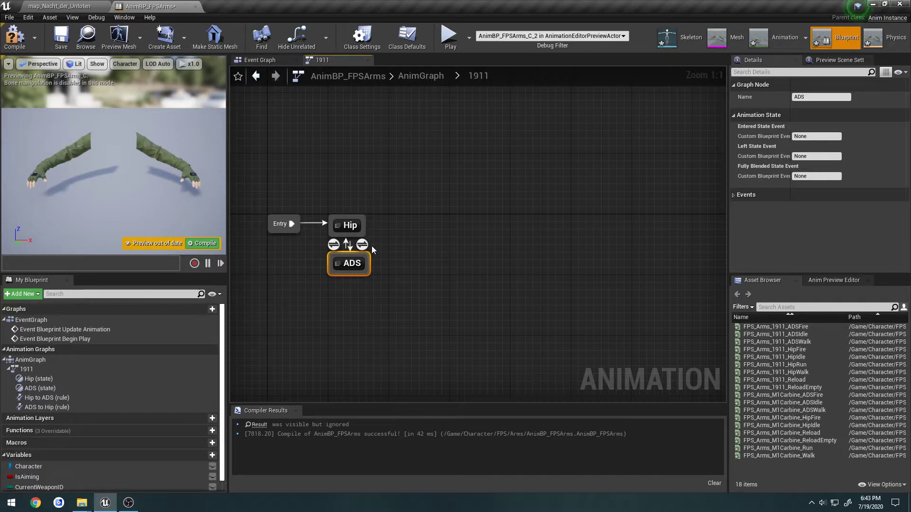
# - In the Hip to ADS rule, connect an IsAiming getter to the result's Can Enter Transition
pyautogui.doubleClick(366, 247)
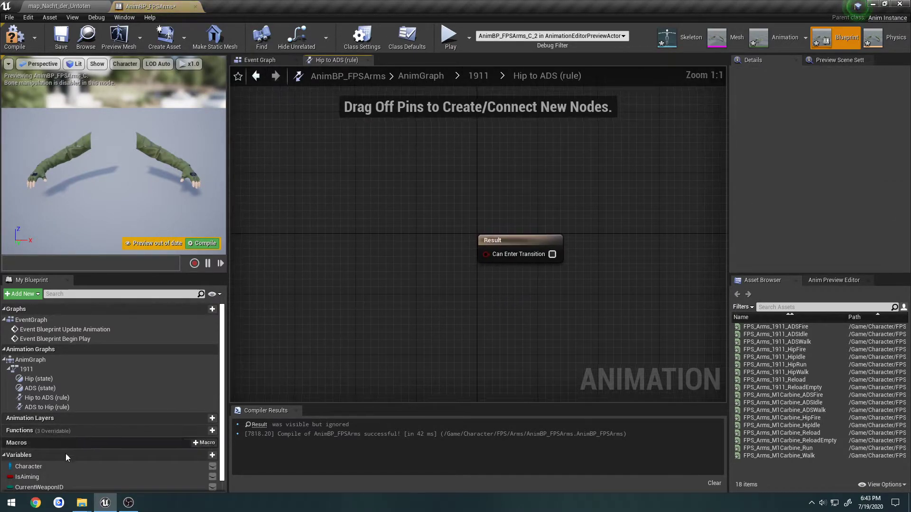
pyautogui.moveTo(38, 477); pyautogui.dragTo(334, 247)
pyautogui.click(358, 259)
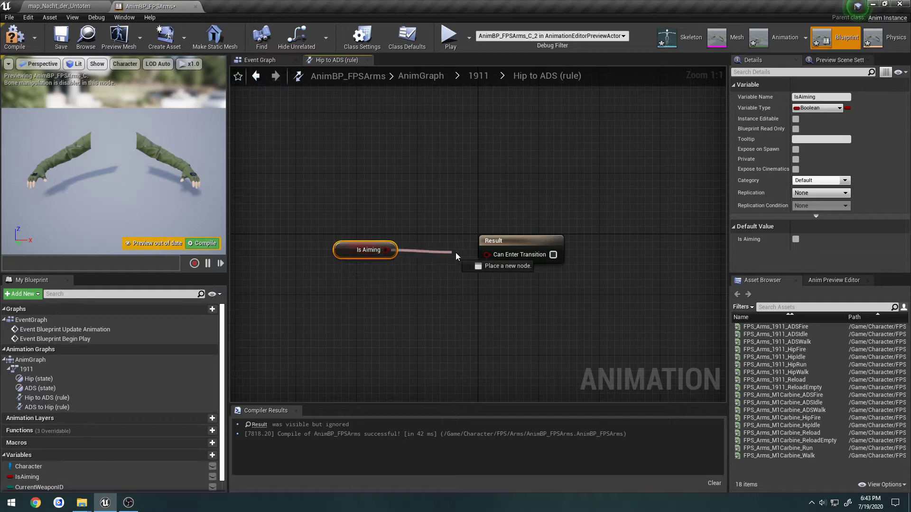
pyautogui.moveTo(455, 253); pyautogui.dragTo(488, 254)
pyautogui.moveTo(343, 249); pyautogui.dragTo(364, 244)
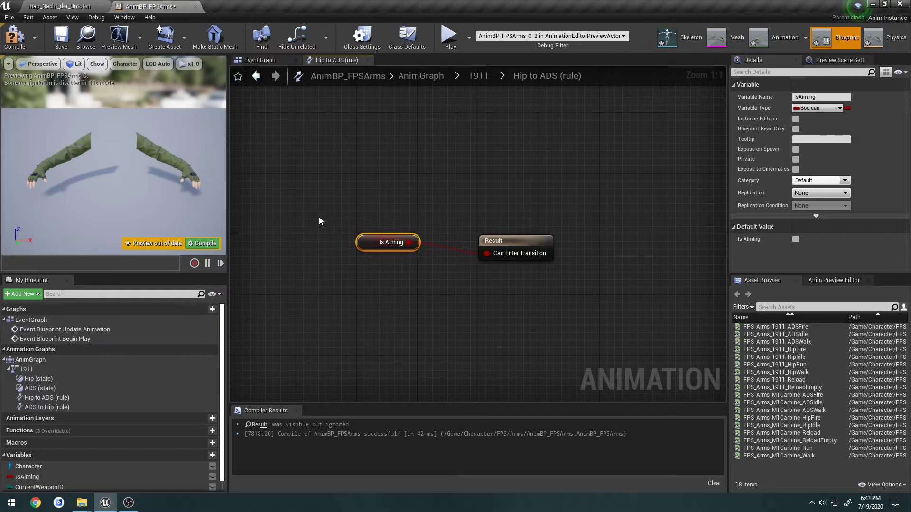
# - In the ADS to Hip rule, connect IsAiming through a NOT node to the result's Can Enter Transition
pyautogui.click(256, 76)
pyautogui.doubleClick(332, 245)
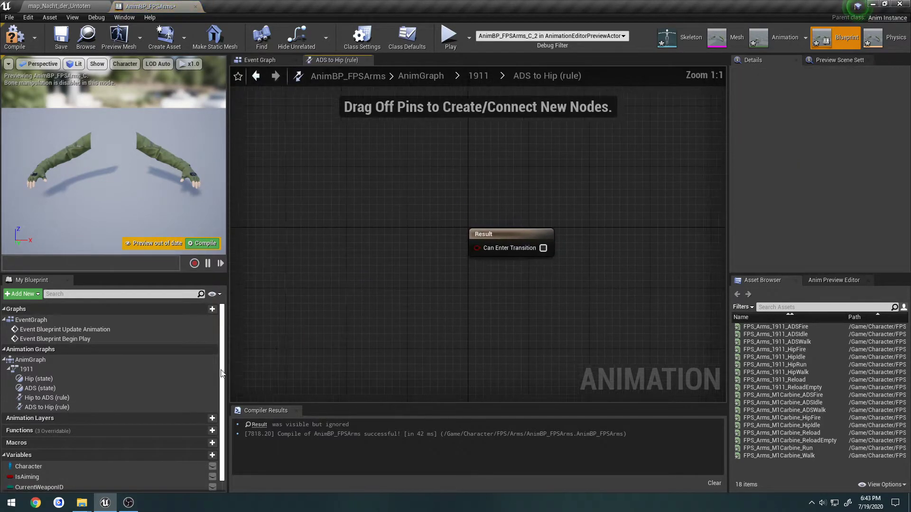
pyautogui.moveTo(27, 477); pyautogui.dragTo(402, 247)
pyautogui.click(325, 243)
pyautogui.write('not')
pyautogui.press('Return')
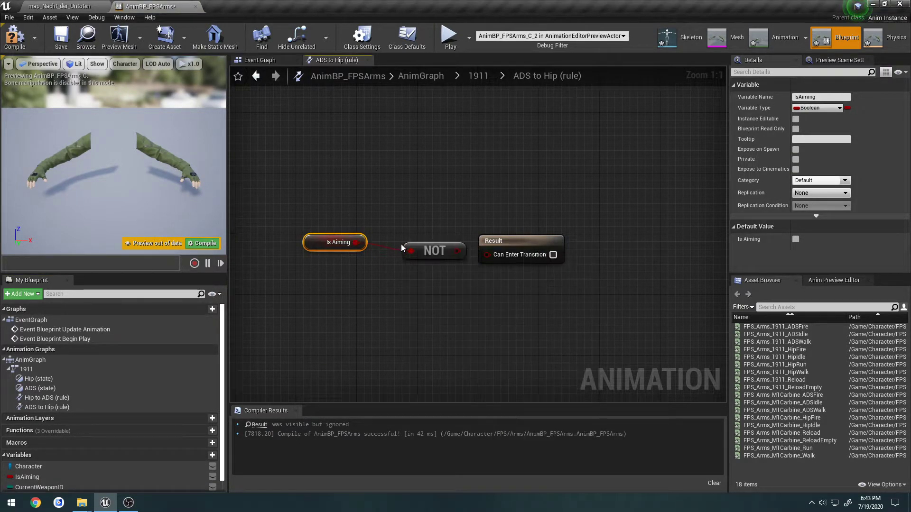
pyautogui.moveTo(457, 251); pyautogui.dragTo(419, 243)
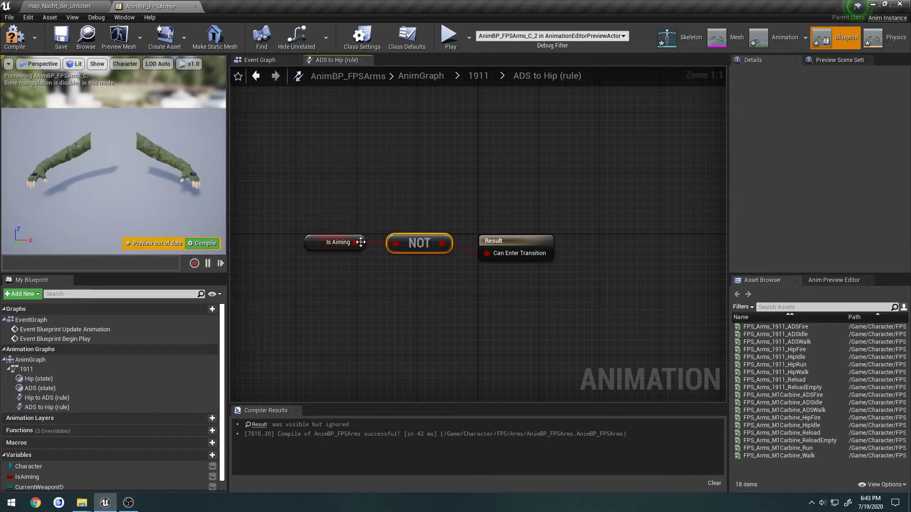
pyautogui.moveTo(314, 243); pyautogui.dragTo(308, 243)
# - Leave the transition rule, compile and save the animation blueprint, and return to the AnimGraph
pyautogui.doubleClick(393, 191)
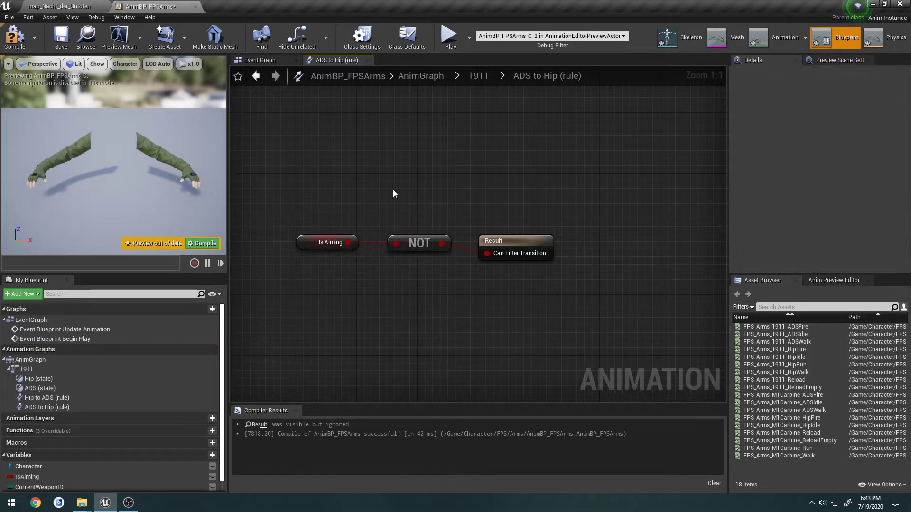
pyautogui.press('F7')
pyautogui.hotkey('ctrl', 's')
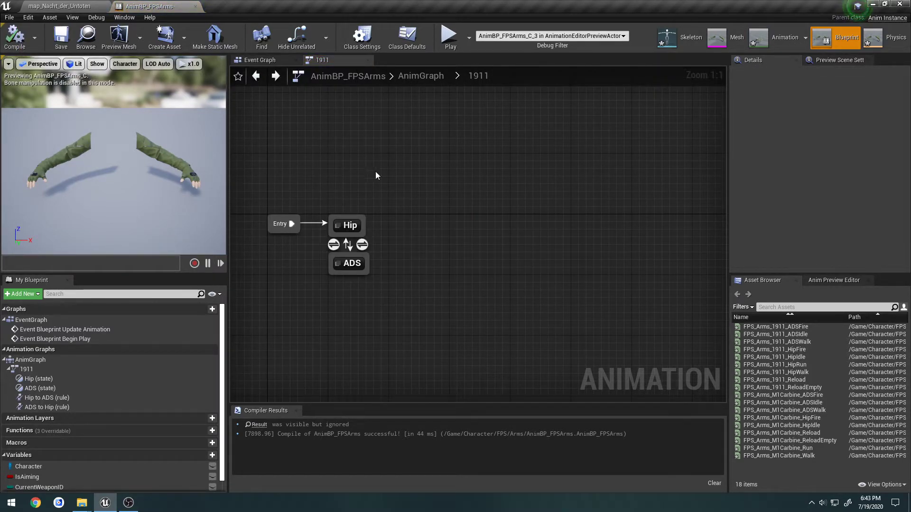
pyautogui.doubleClick(384, 185)
pyautogui.moveTo(380, 203); pyautogui.dragTo(428, 195, button='right')
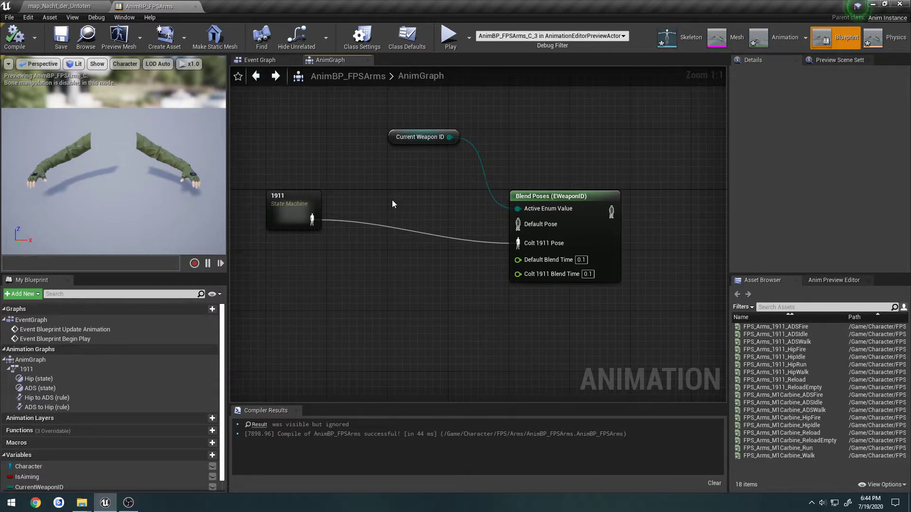
# - Create a Blend Space 1D for FPSArms_Skeleton in the Character/FPS/Animations/1911 folder
pyautogui.click(59, 5)
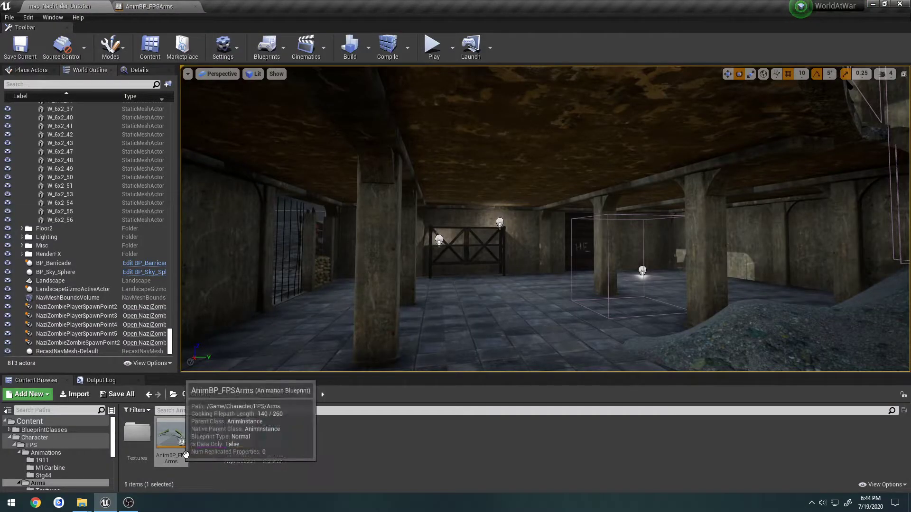
pyautogui.click(275, 395)
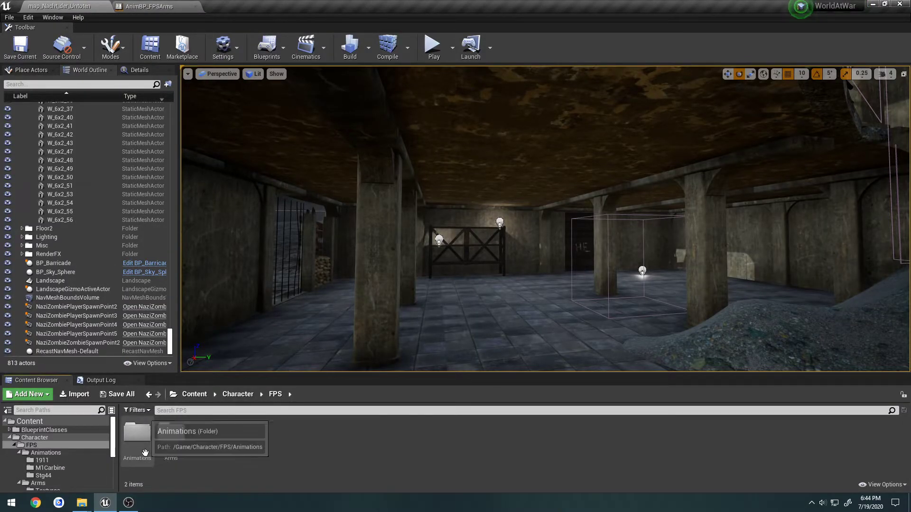
pyautogui.doubleClick(138, 432)
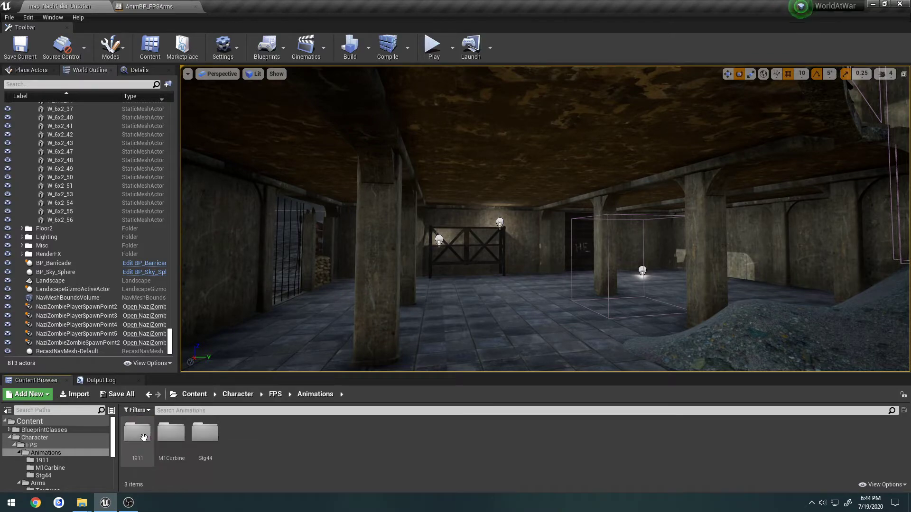
pyautogui.doubleClick(143, 437)
pyautogui.rightClick(459, 440)
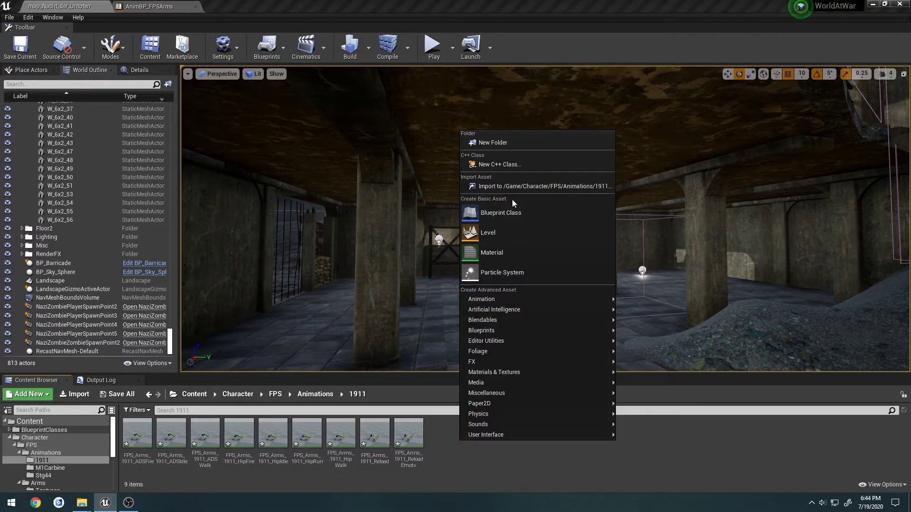
pyautogui.moveTo(526, 299)
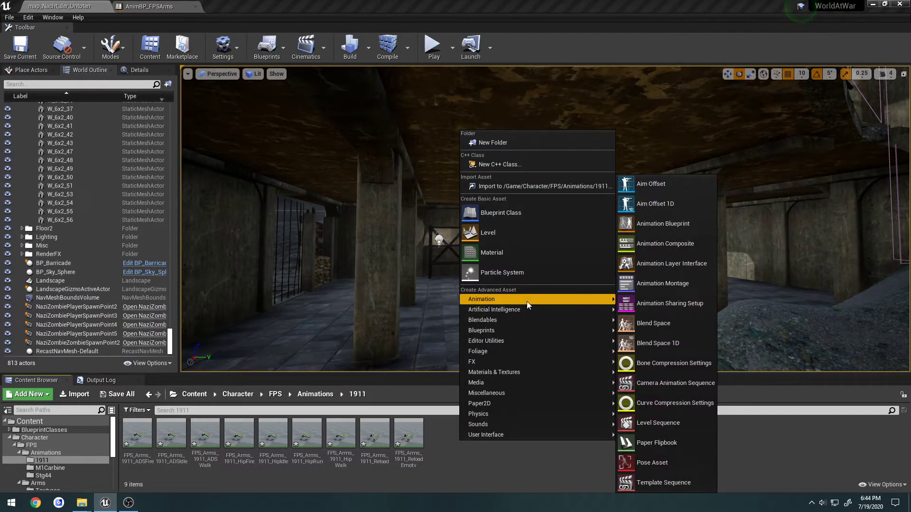
pyautogui.click(671, 342)
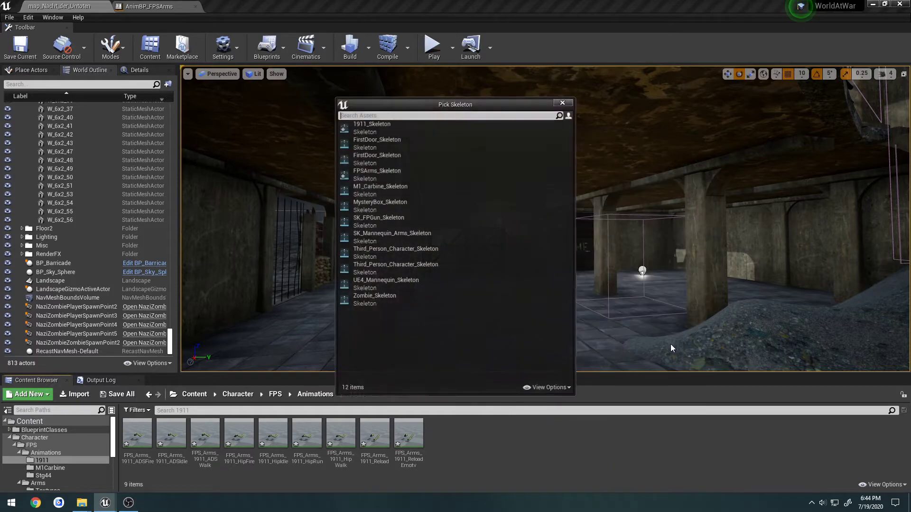
pyautogui.click(383, 175)
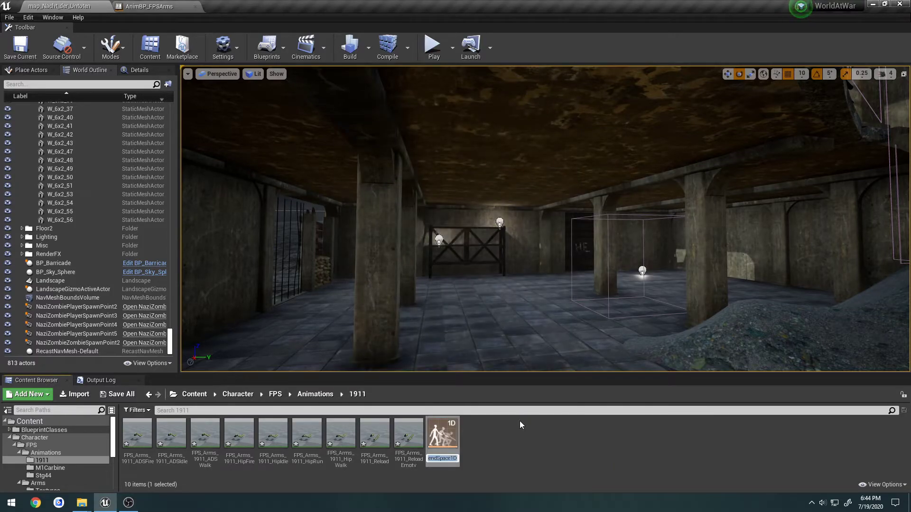
# - Name the new blend space BS_FPSArms_1911
pyautogui.write('BS_')
pyautogui.write('FPSArms_')
pyautogui.write('1911')
pyautogui.press('Return')
# - Open BS_FPSArms_1911 and place FPS_Arms_1911_HipIdle at 0, FPS_Arms_1911_HipWalk at the midpoint and FPS_Arms_1911_HipRun at the maximum
pyautogui.doubleClick(136, 437)
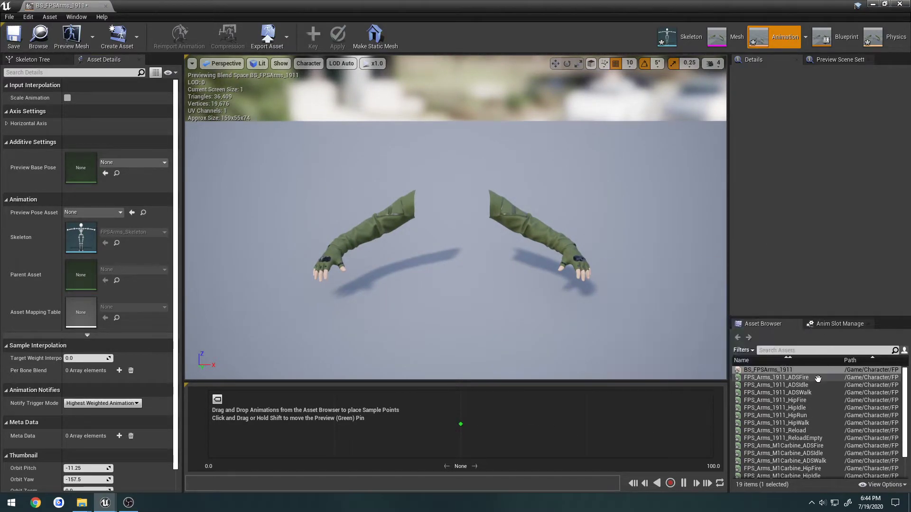
pyautogui.moveTo(778, 408); pyautogui.dragTo(210, 421)
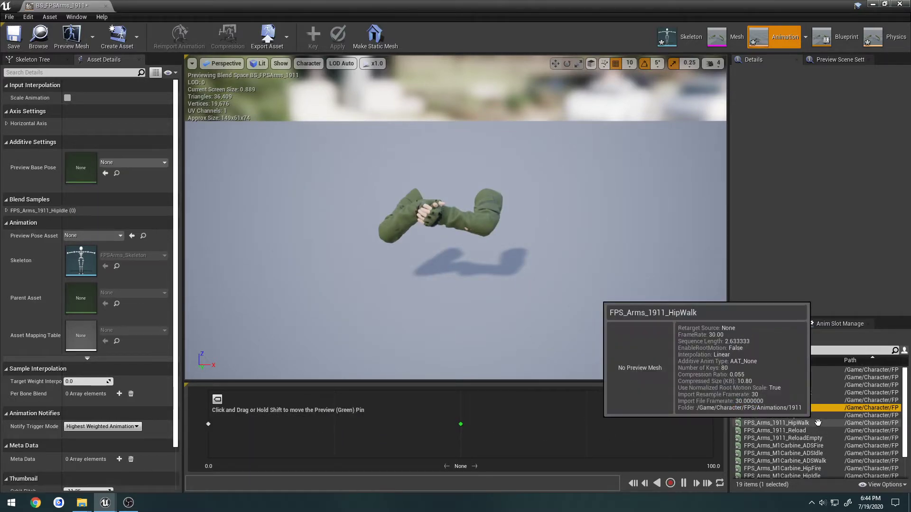
pyautogui.moveTo(754, 423); pyautogui.dragTo(461, 426)
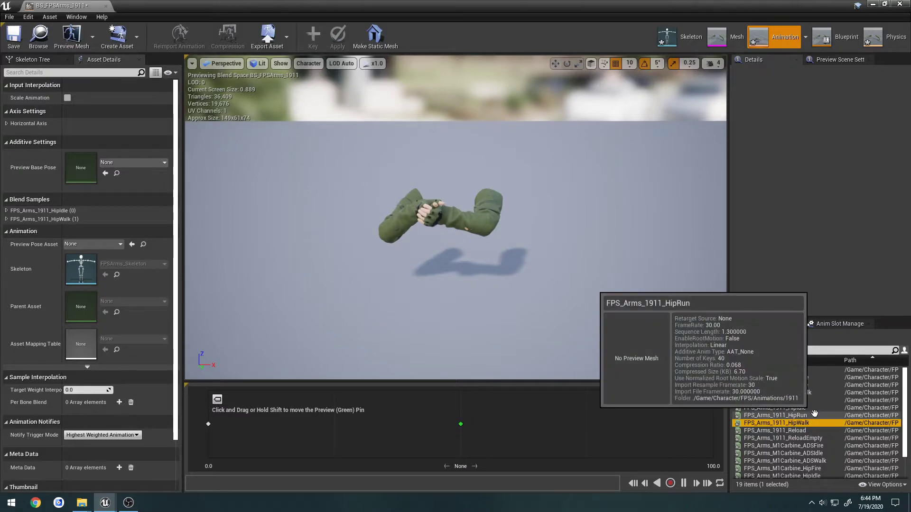
pyautogui.moveTo(815, 415); pyautogui.dragTo(713, 424)
pyautogui.moveTo(461, 424); pyautogui.dragTo(426, 423)
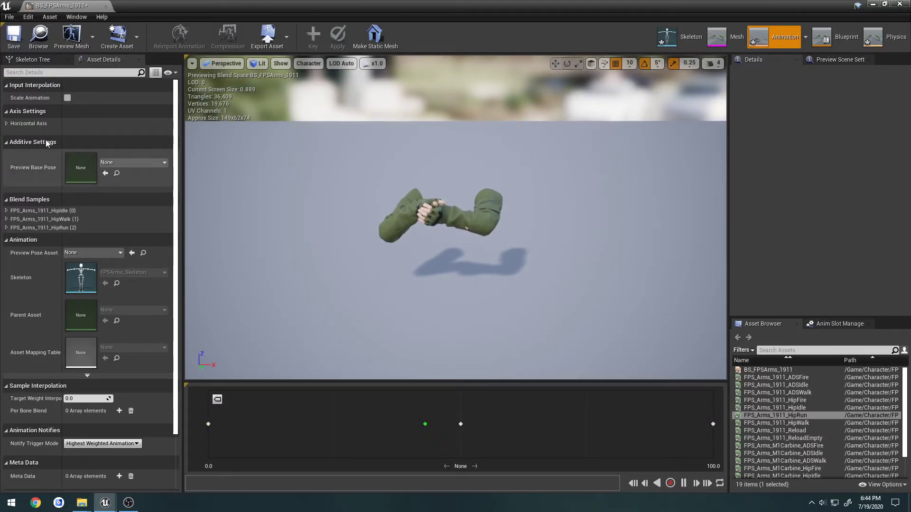
# - Name the horizontal axis Speed with a maximum value of 600, then save and close the blend space
pyautogui.click(9, 125)
pyautogui.click(88, 135)
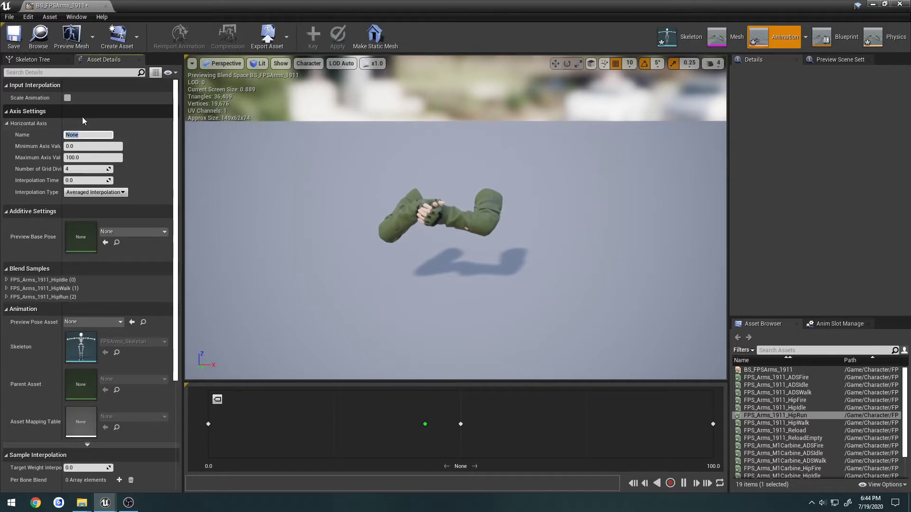
pyautogui.write('Speed')
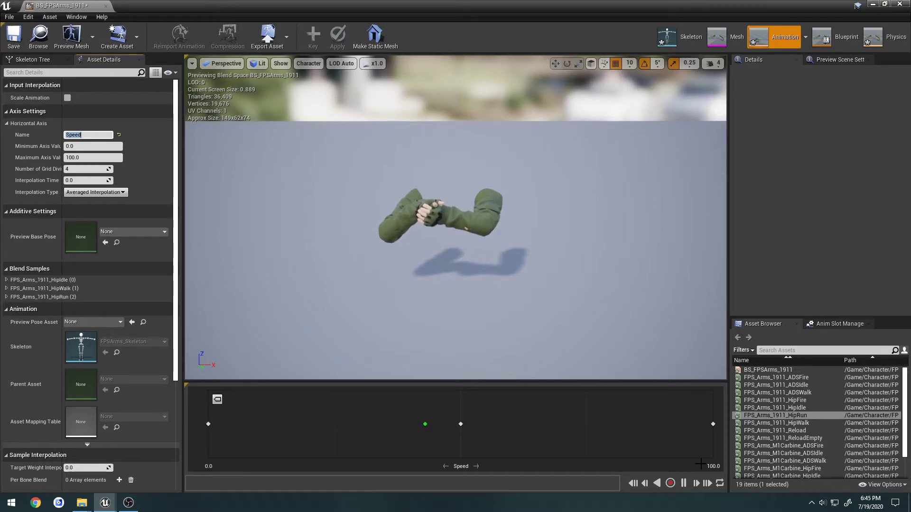
pyautogui.moveTo(91, 158); pyautogui.dragTo(49, 157)
pyautogui.write('600')
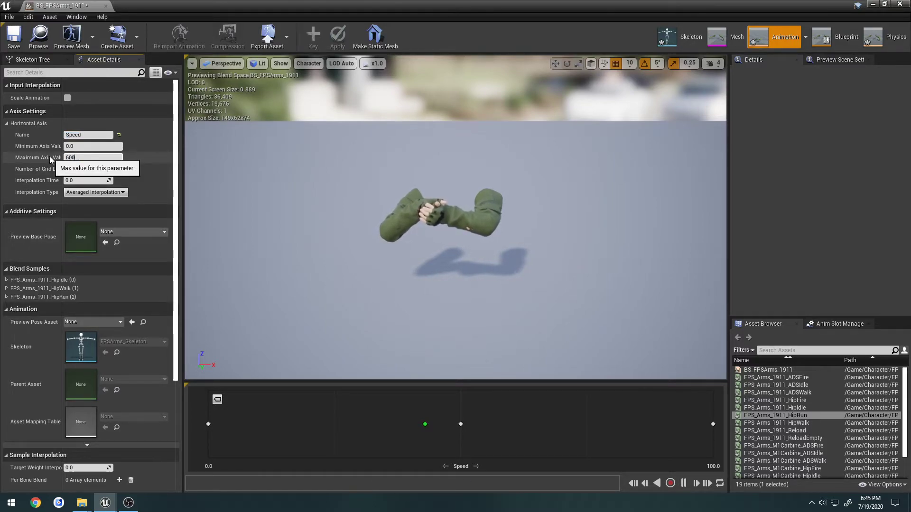
pyautogui.press('Return')
pyautogui.hotkey('ctrl', 's')
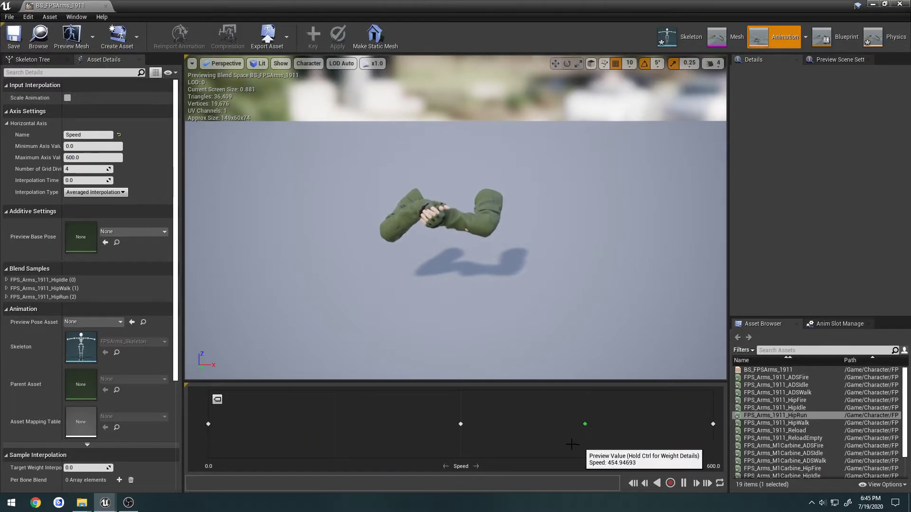
pyautogui.click(106, 7)
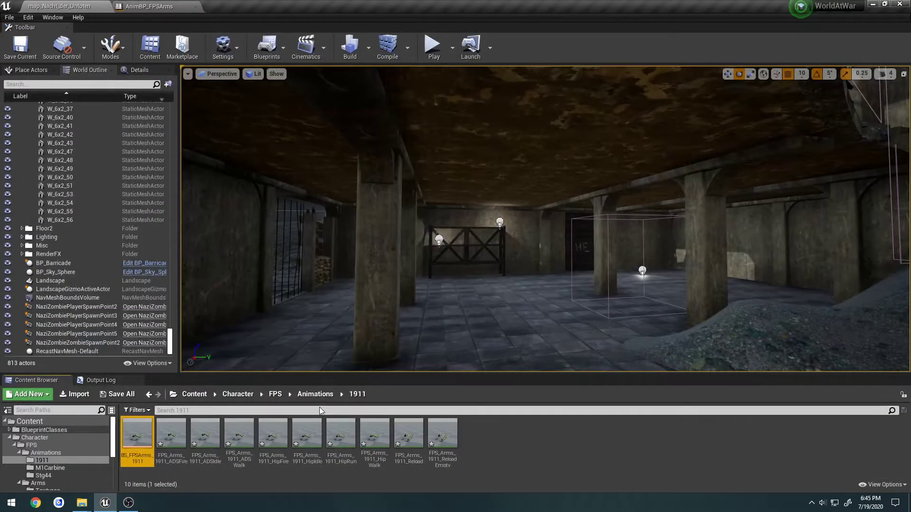
# - Copy BS_FPSArms_1911 from the 1911 folder into the M1Carbine animations folder
pyautogui.click(315, 395)
pyautogui.doubleClick(171, 432)
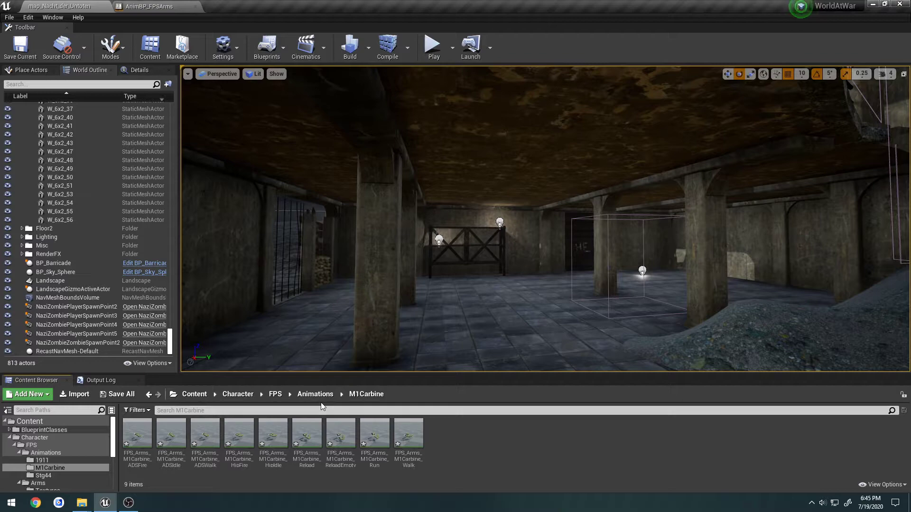
pyautogui.click(276, 395)
pyautogui.doubleClick(138, 430)
pyautogui.doubleClick(138, 430)
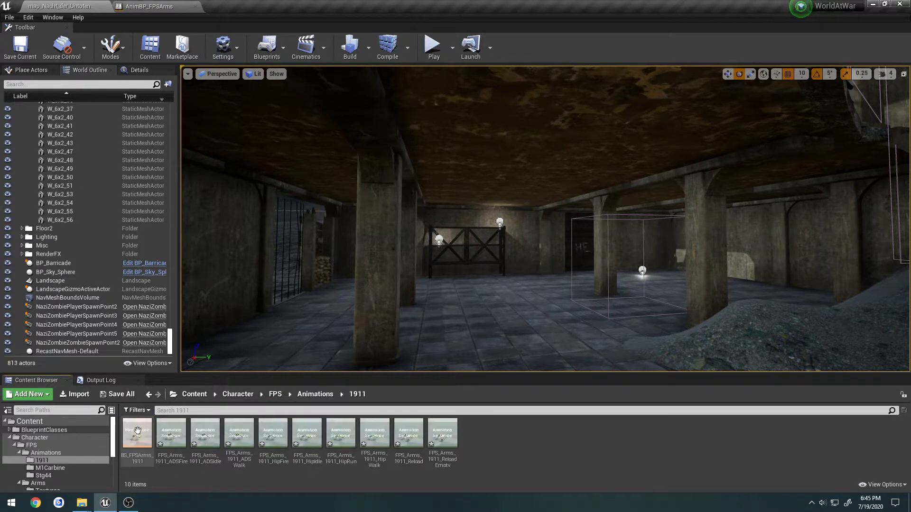
pyautogui.click(137, 430)
pyautogui.click(316, 394)
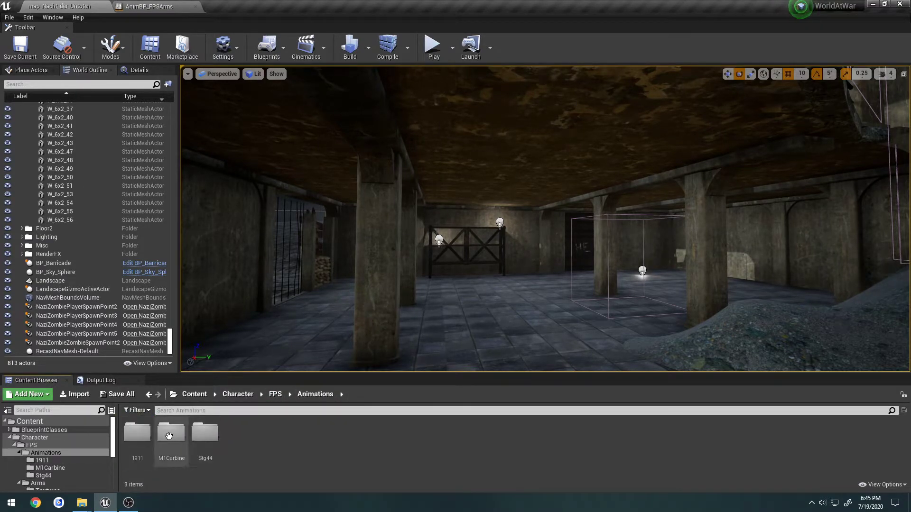
pyautogui.doubleClick(171, 430)
pyautogui.hotkey('ctrl', 'v')
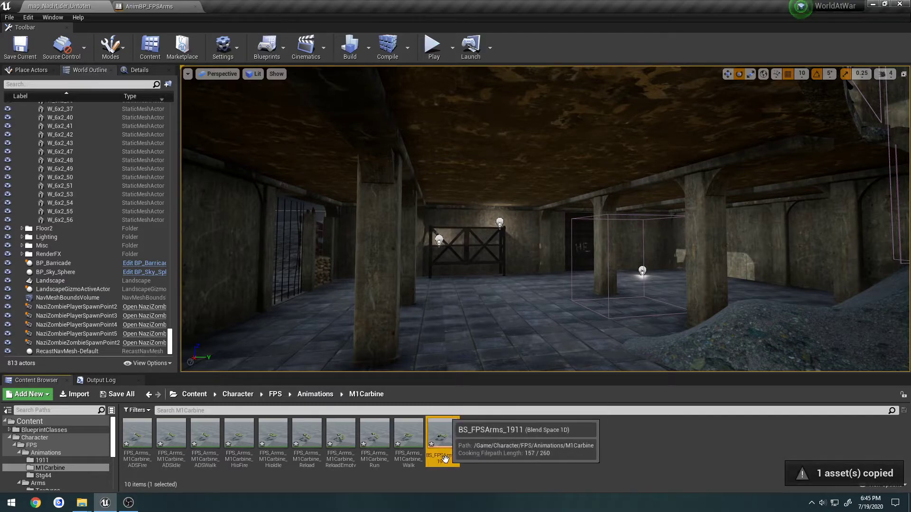
# - Rename the copied blend space in the M1Carbine folder as BS_FPSArms_M1Carbine
pyautogui.click(443, 434)
pyautogui.press('F2')
pyautogui.press('BackSpace')
pyautogui.press('BackSpace')
pyautogui.press('BackSpace')
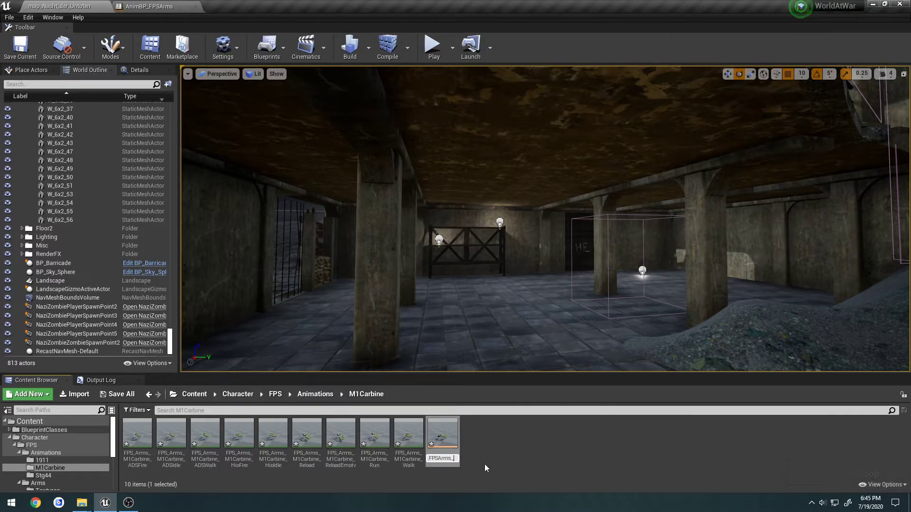
pyautogui.write('M1Carbine')
pyautogui.press('Return')
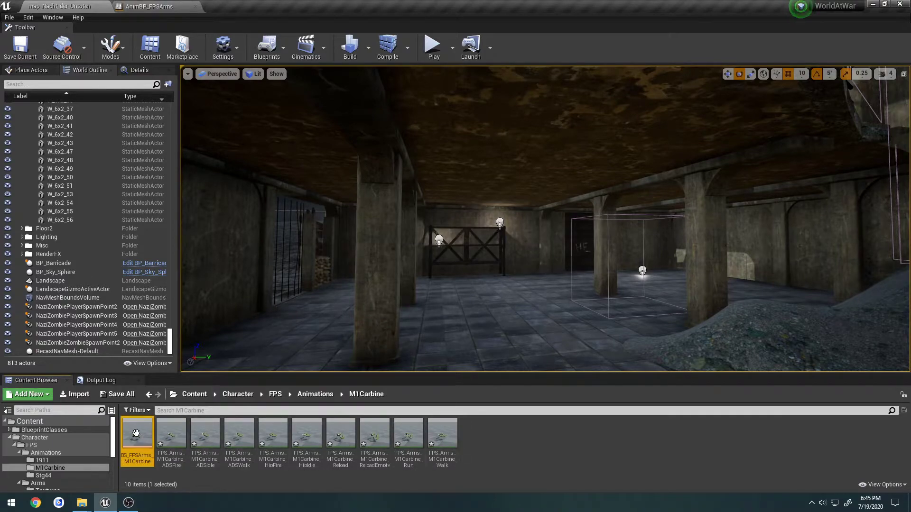
# - Open BS_FPSArms_M1Carbine and delete the 1911 HipIdle, HipWalk and HipRun samples from its Speed axis
pyautogui.doubleClick(136, 433)
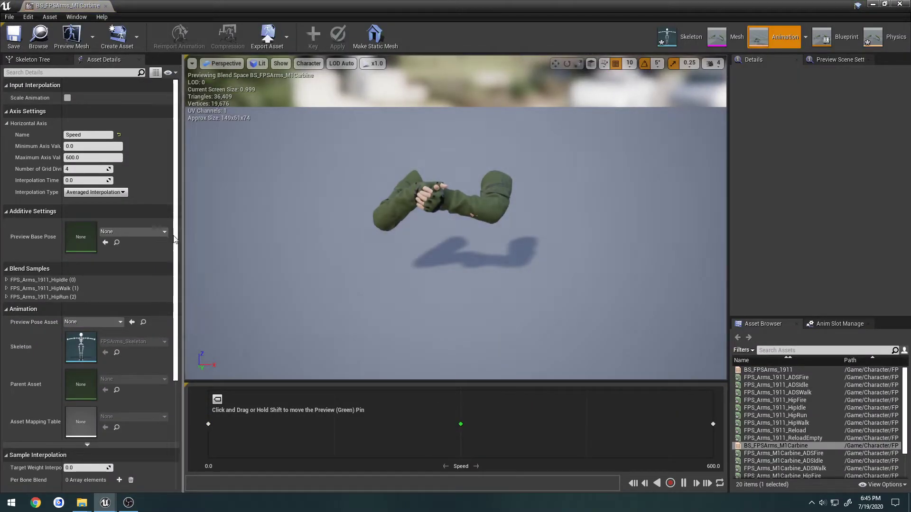
pyautogui.click(208, 424)
pyautogui.press('Delete')
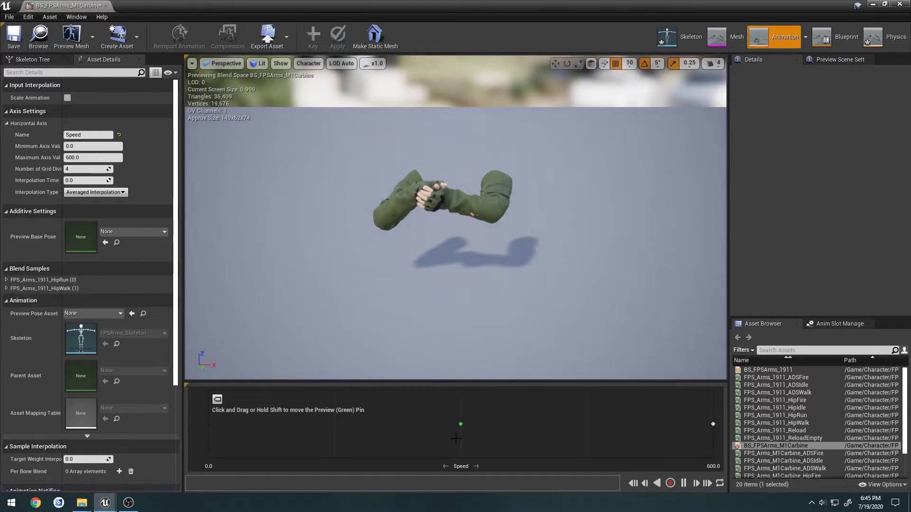
pyautogui.click(461, 424)
pyautogui.press('Delete')
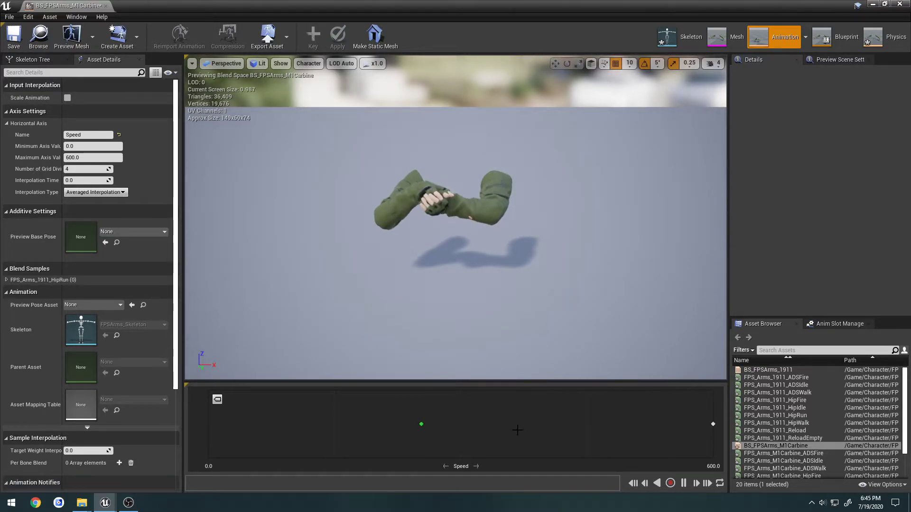
pyautogui.click(712, 424)
pyautogui.press('Delete')
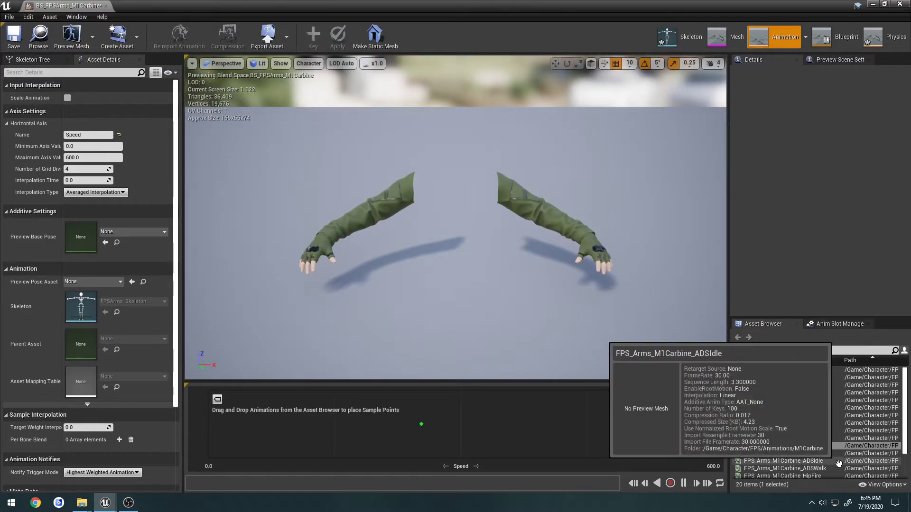
# - Place FPS_Arms_M1Carbine_HipIdle at speed 0, FPS_Arms_M1Carbine_Walk at the midpoint and FPS_Arms_M1Carbine_Run at 600
pyautogui.scroll(-3, 835, 456)
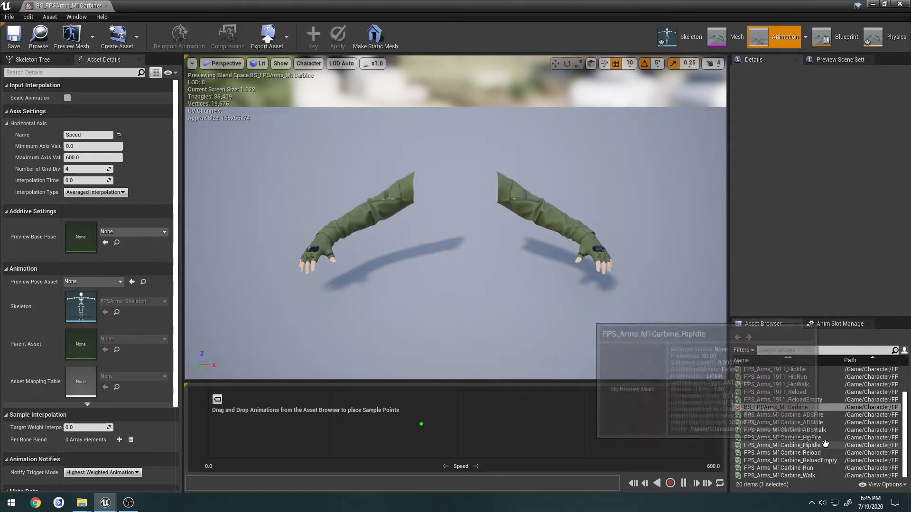
pyautogui.moveTo(825, 444); pyautogui.dragTo(208, 424)
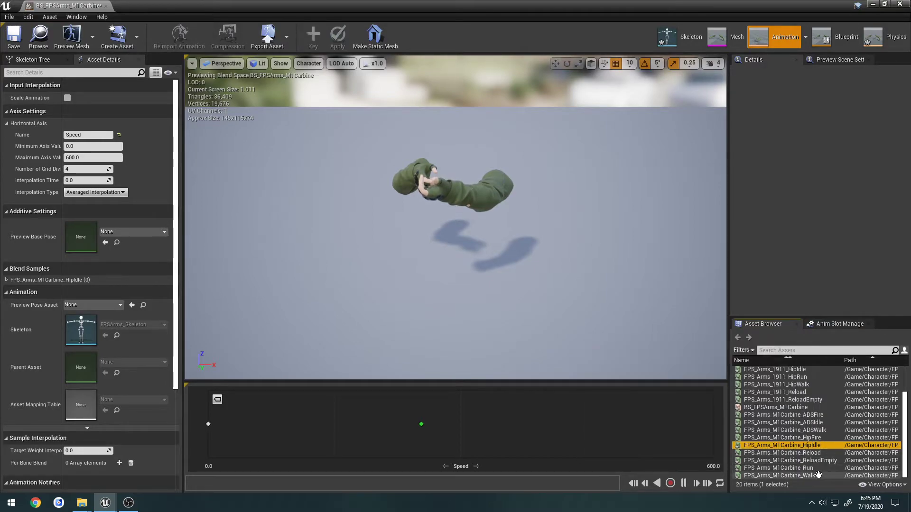
pyautogui.moveTo(818, 474); pyautogui.dragTo(461, 424)
pyautogui.click(803, 468)
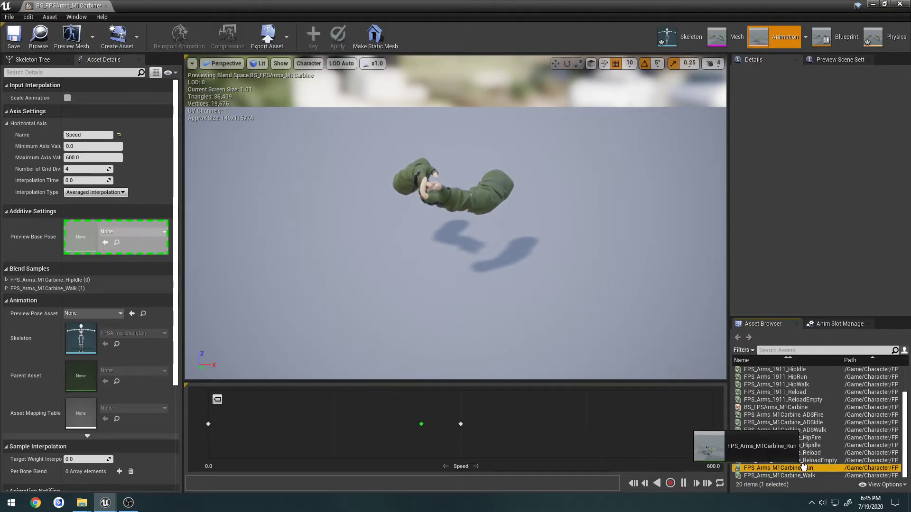
pyautogui.moveTo(803, 468); pyautogui.dragTo(713, 425)
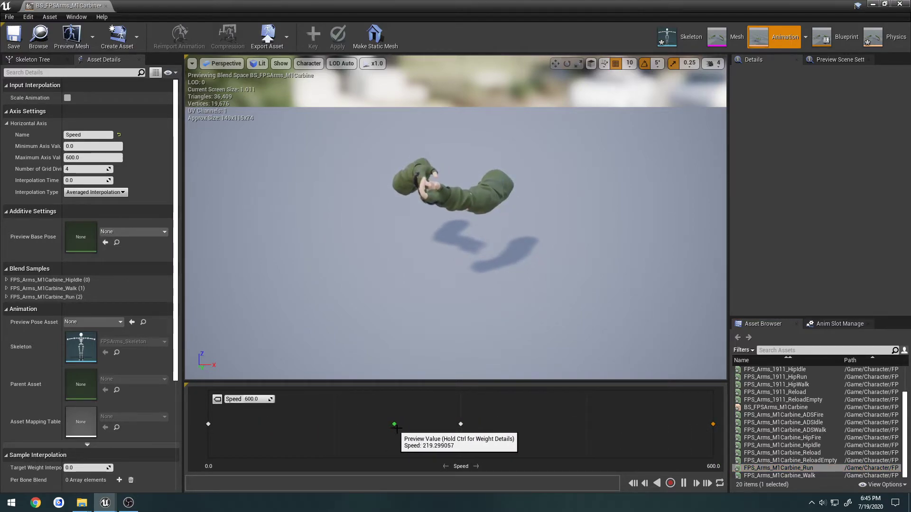
# - Save and close the M1 Carbine blend space, and return to the AnimBP_FPSArms animation blueprint
pyautogui.click(10, 47)
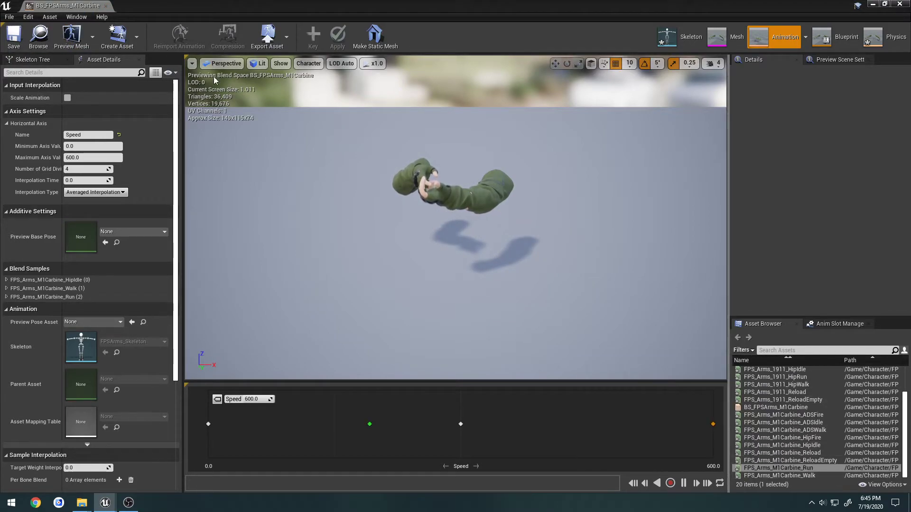
pyautogui.click(105, 5)
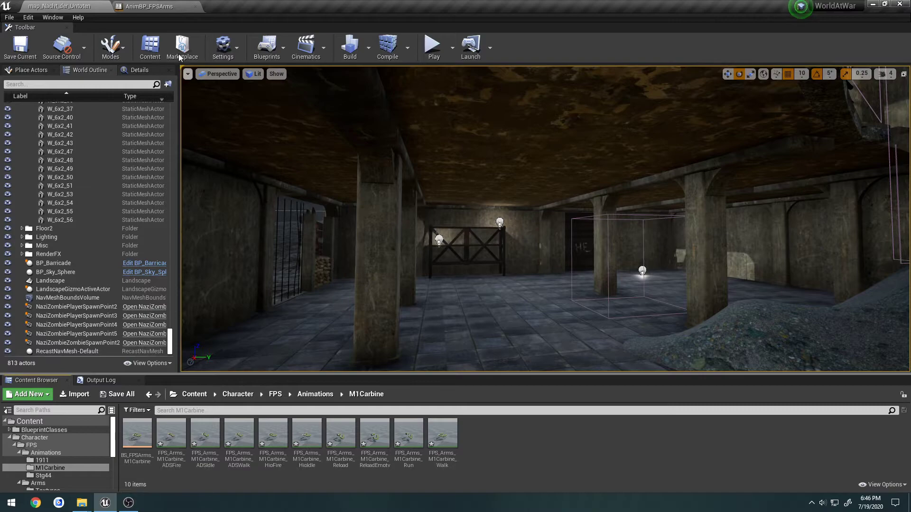
pyautogui.click(149, 6)
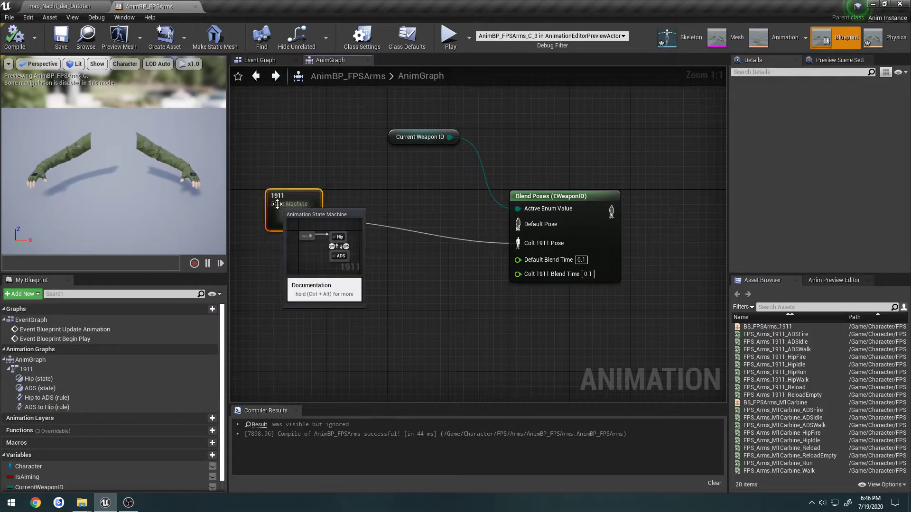
# - Add the BS_FPSArms_1911 blend space to the Hip state of the 1911 state machine and connect it to the output animation pose
pyautogui.doubleClick(292, 212)
pyautogui.doubleClick(517, 224)
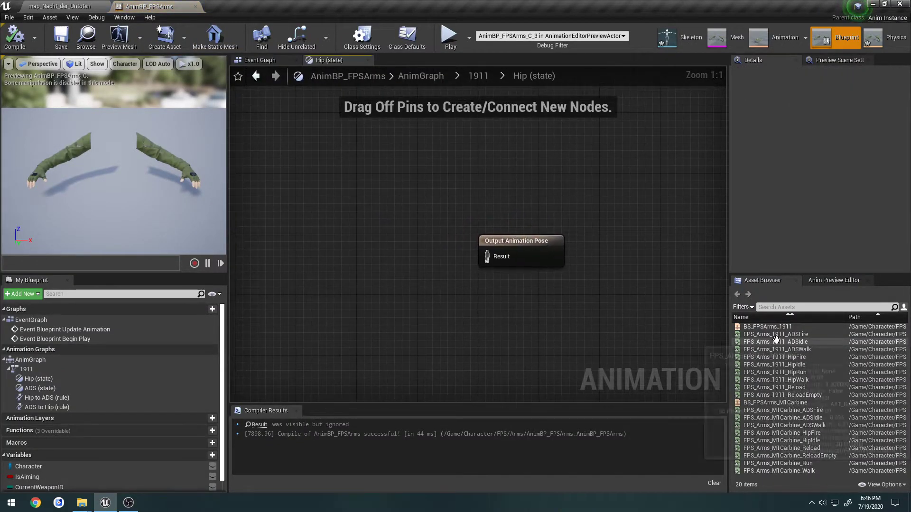
pyautogui.moveTo(767, 326); pyautogui.dragTo(487, 257)
pyautogui.moveTo(370, 244); pyautogui.dragTo(339, 244)
pyautogui.moveTo(286, 339); pyautogui.dragTo(378, 315, button='right')
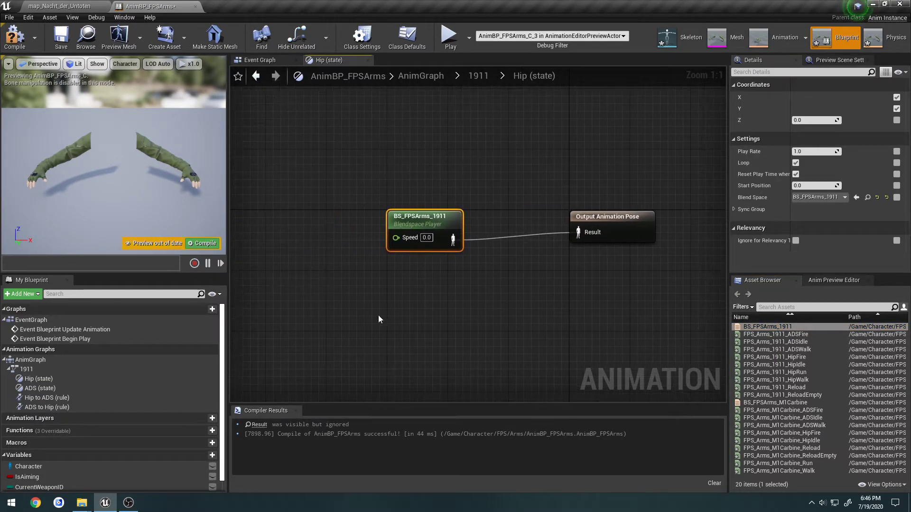
# - Create a blueprint variable named Speed with the Float type
pyautogui.scroll(-1, 169, 348)
pyautogui.click(200, 443)
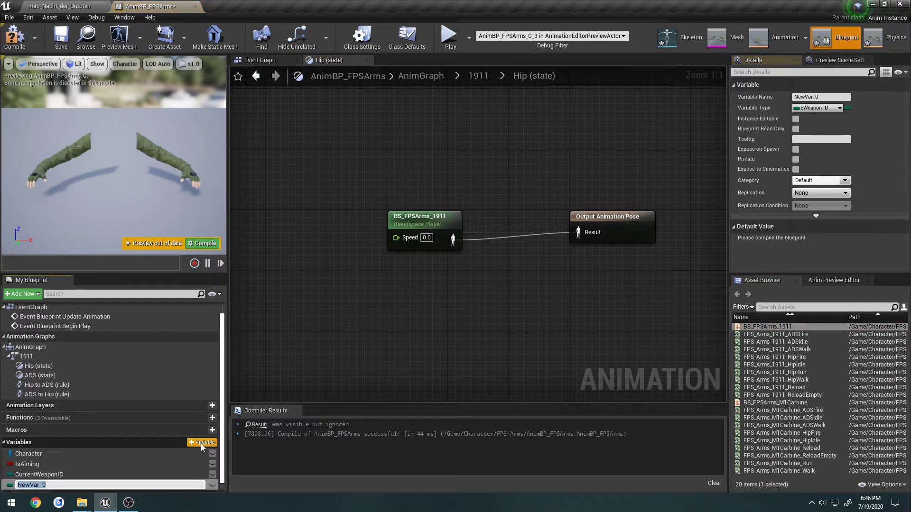
pyautogui.write('Speed')
pyautogui.press('Return')
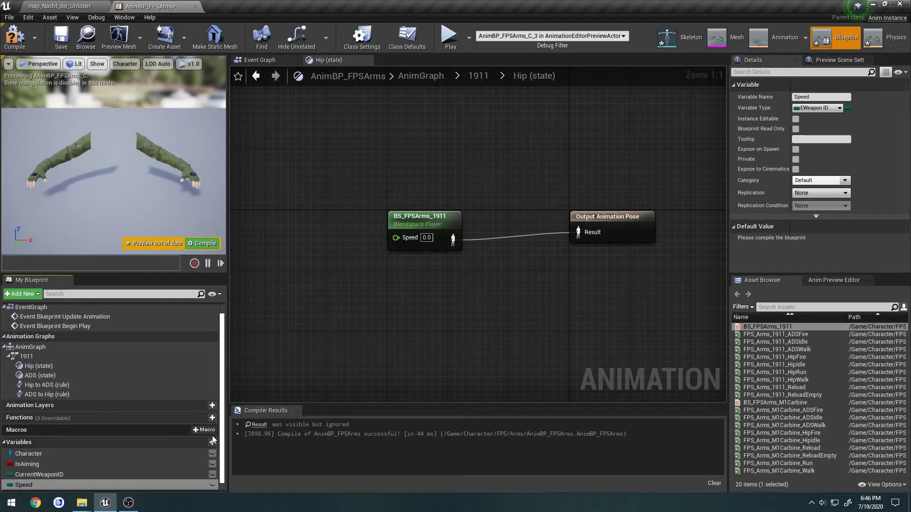
pyautogui.click(819, 109)
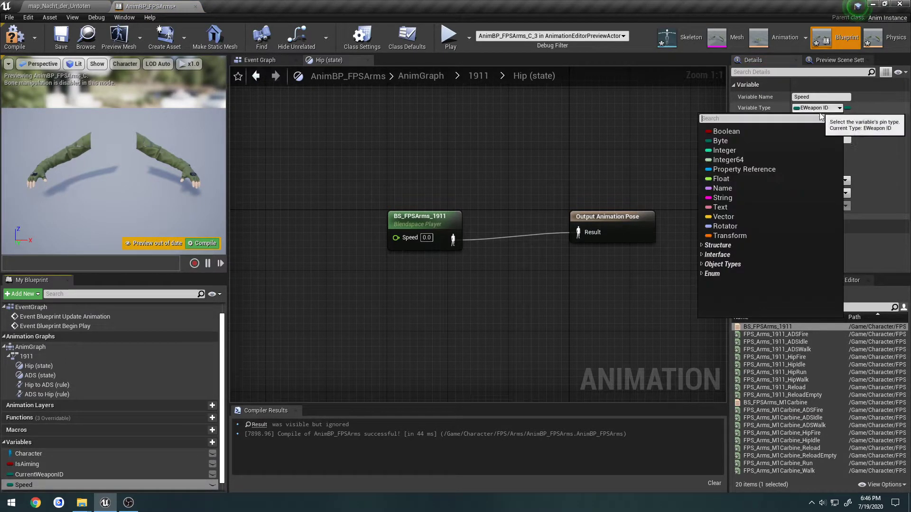
pyautogui.click(722, 179)
# - Feed the Speed variable into the Speed input of the BS_FPSArms_1911 player, and compile and save the blueprint
pyautogui.click(31, 486)
pyautogui.moveTo(297, 217); pyautogui.dragTo(296, 217)
pyautogui.click(26, 42)
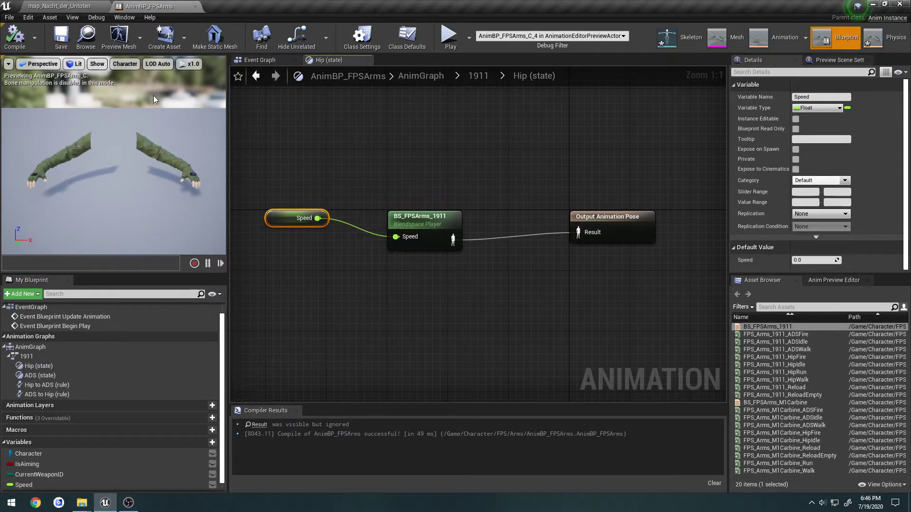
pyautogui.click(371, 181)
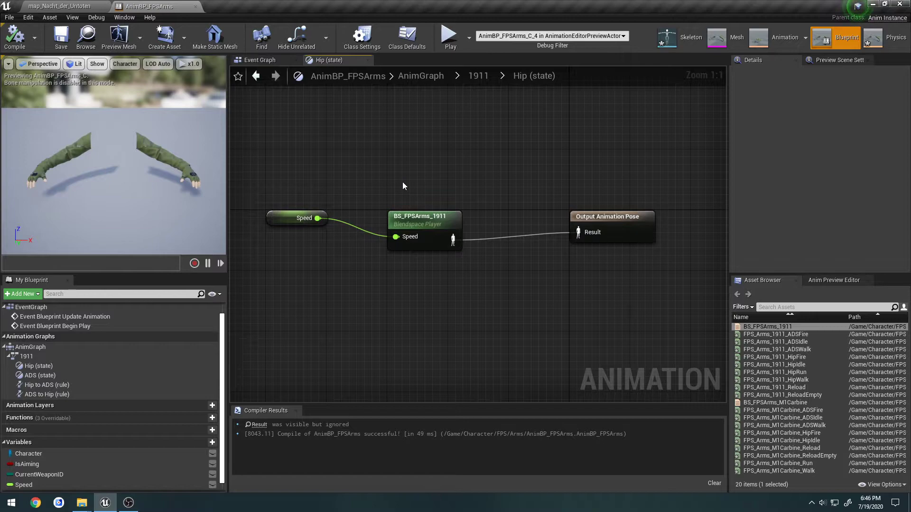
# - Go to the level editor and open the 1911 folder under Character/FPS/Animations
pyautogui.click(56, 6)
pyautogui.click(309, 394)
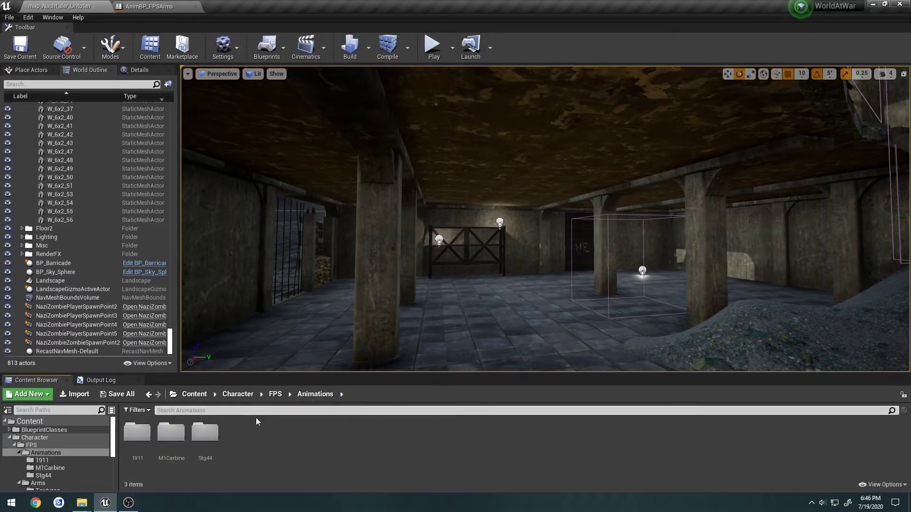
pyautogui.doubleClick(133, 432)
pyautogui.rightClick(547, 453)
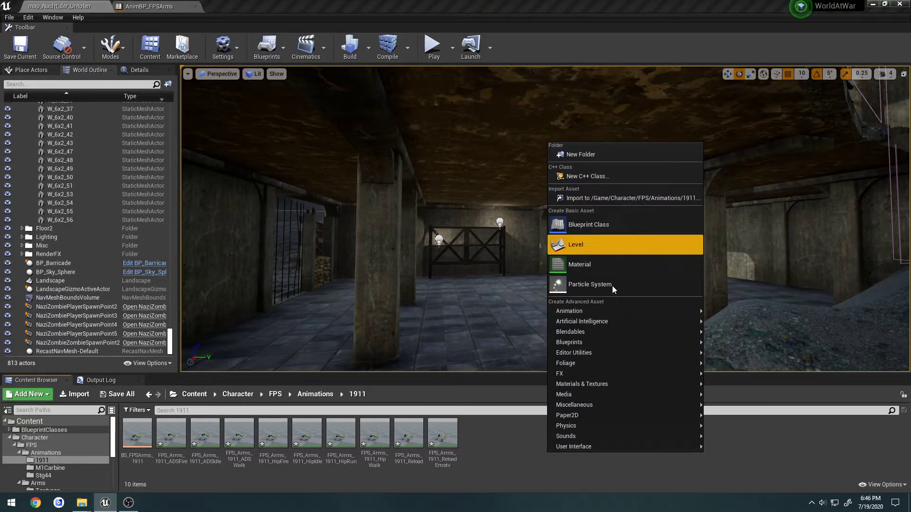
pyautogui.moveTo(619, 311)
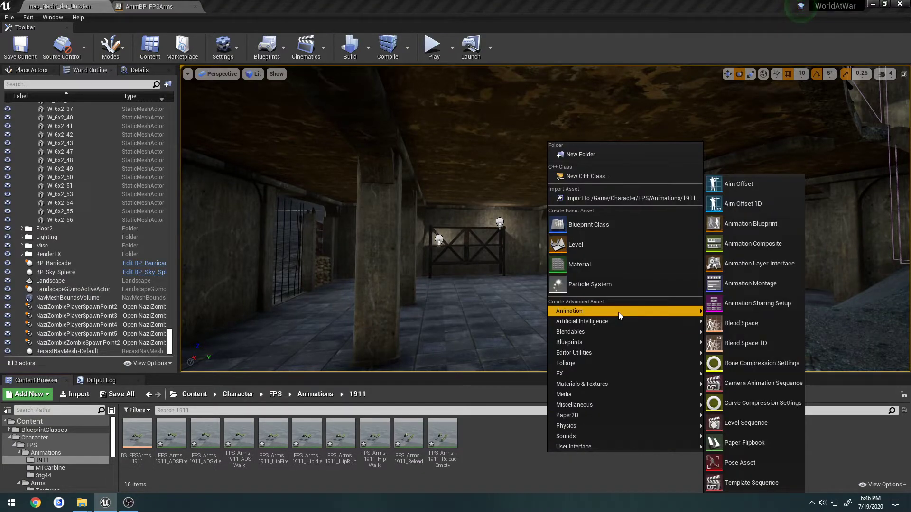
pyautogui.click(758, 342)
pyautogui.click(413, 171)
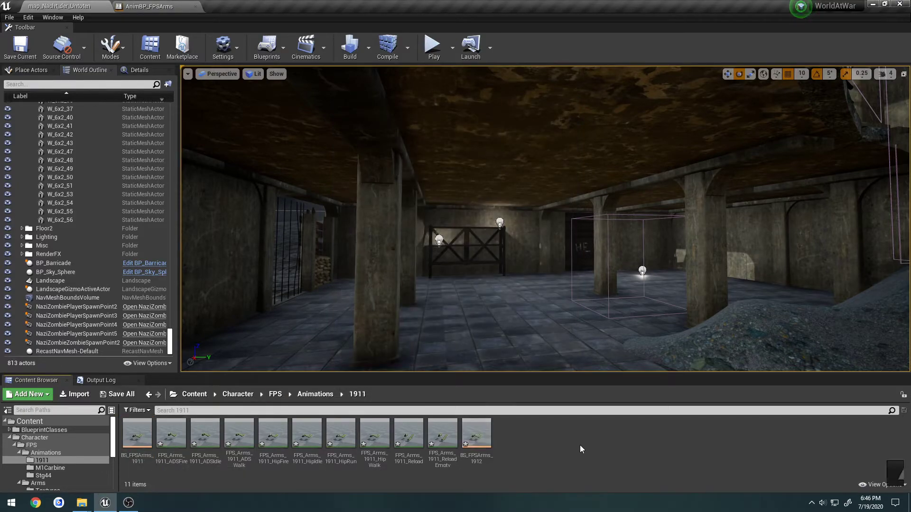
# - Duplicate the BS_FPSArms_1911 blend space and rename the copy as BS_FPSArmsADS_1911
pyautogui.click(475, 459)
pyautogui.press('F2')
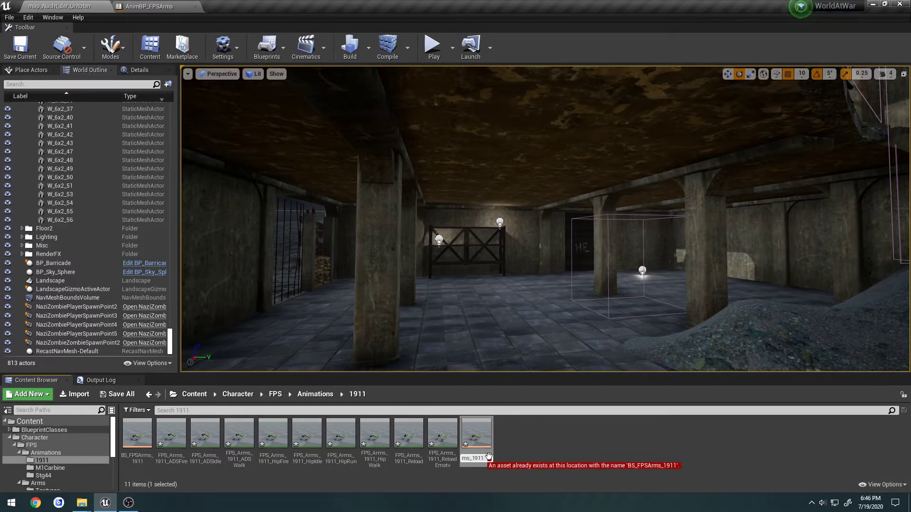
pyautogui.press('Return')
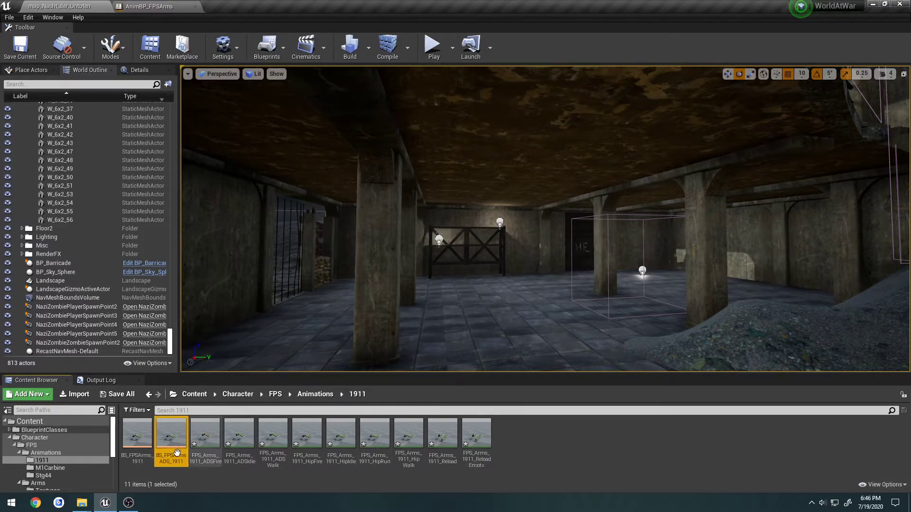
# - Rename the original BS_FPSArms_1911 blend space as BS_FPSArmsHip_1911
pyautogui.click(139, 460)
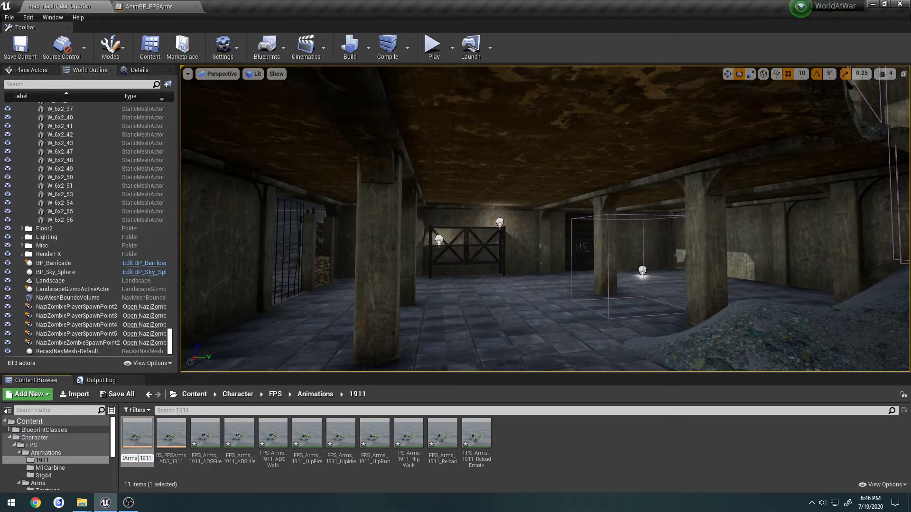
pyautogui.write('BS_FPSArmsHip_1911')
pyautogui.press('Return')
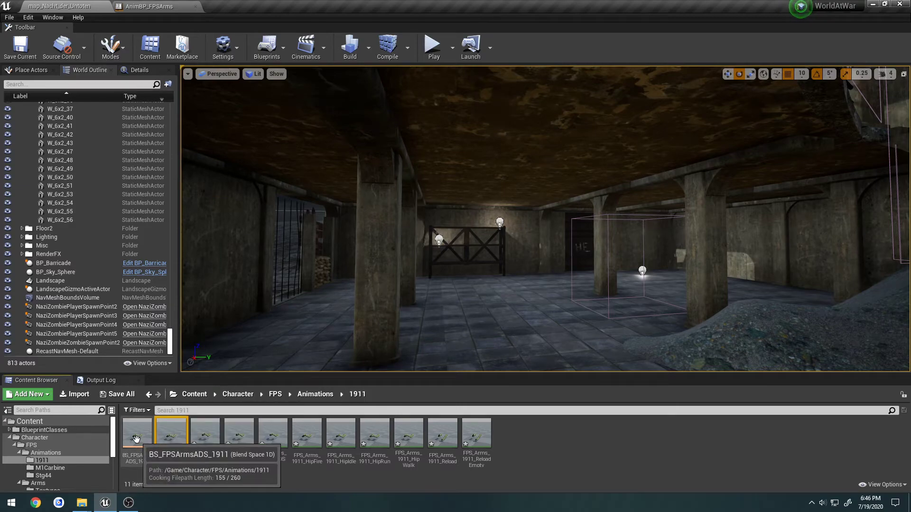
# - Delete all hip sample points from the BS_FPSArmsADS_1911 blend space and set its maximum Speed axis value to 300
pyautogui.doubleClick(138, 440)
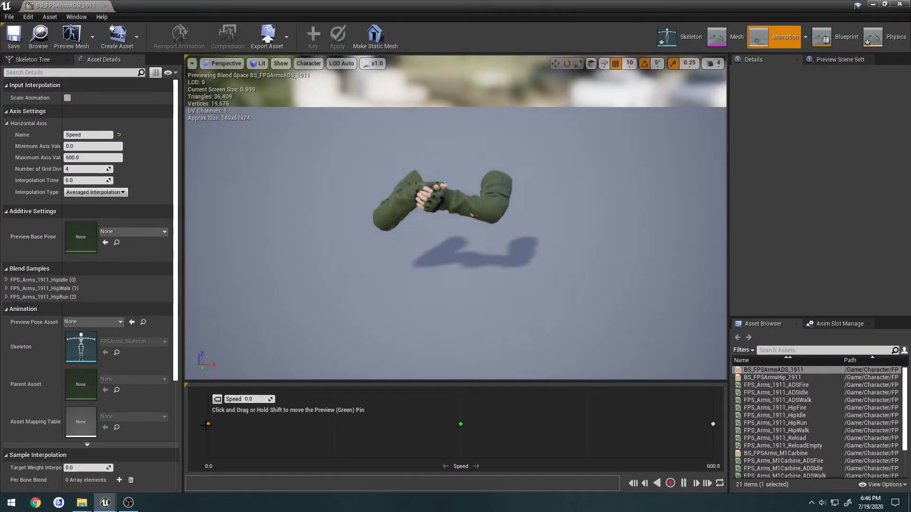
pyautogui.click(207, 424)
pyautogui.press('Delete')
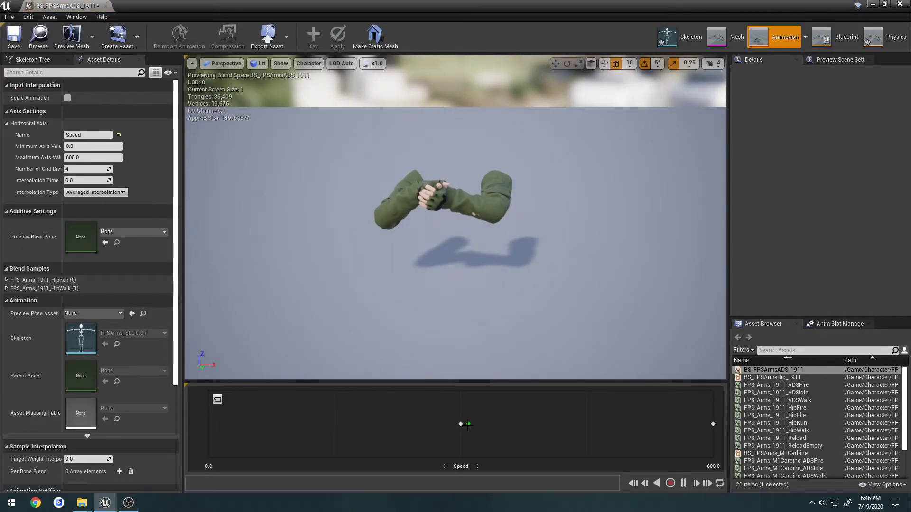
pyautogui.click(462, 424)
pyautogui.press('Delete')
pyautogui.press('Delete')
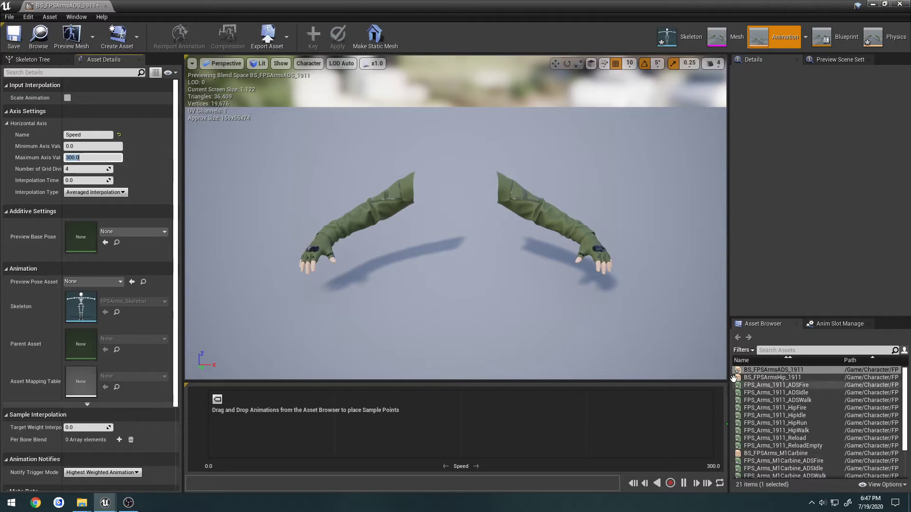
# - Place FPS_Arms_1911_ADSIdle at speed 0 and FPS_Arms_1911_ADSWalk at speed 300, and save and close the blend space
pyautogui.moveTo(826, 393); pyautogui.dragTo(209, 423)
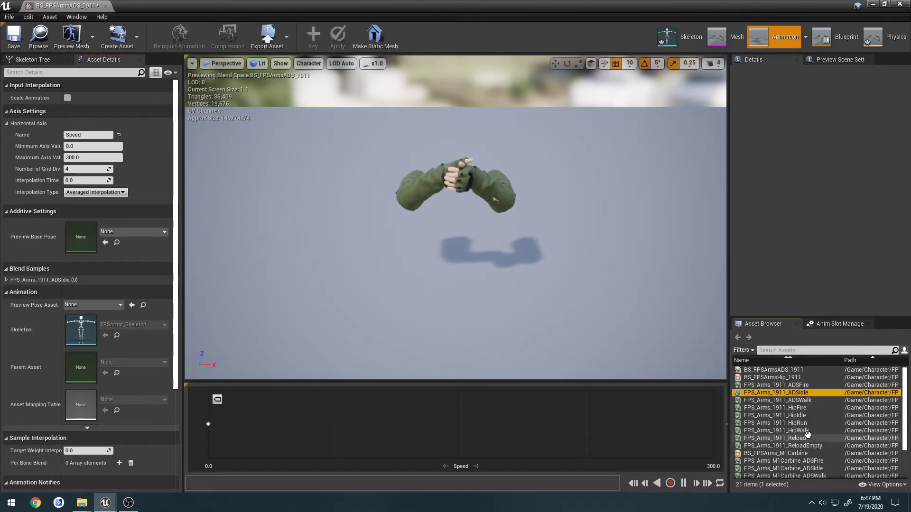
pyautogui.moveTo(806, 401); pyautogui.dragTo(707, 425)
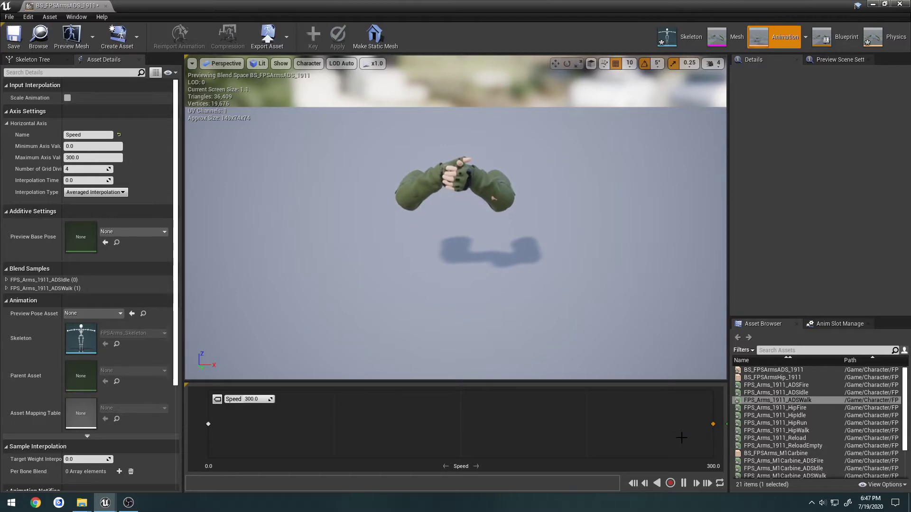
pyautogui.click(11, 38)
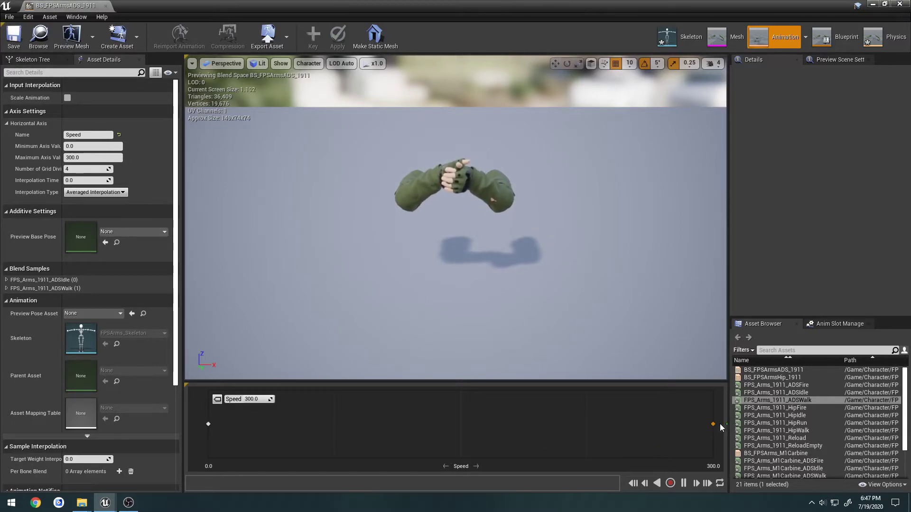
pyautogui.click(105, 6)
pyautogui.doubleClick(138, 434)
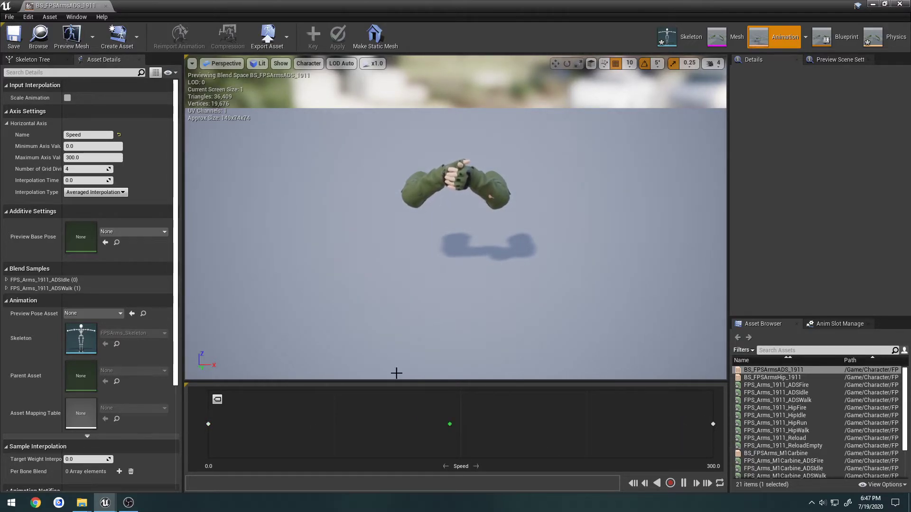
pyautogui.click(106, 6)
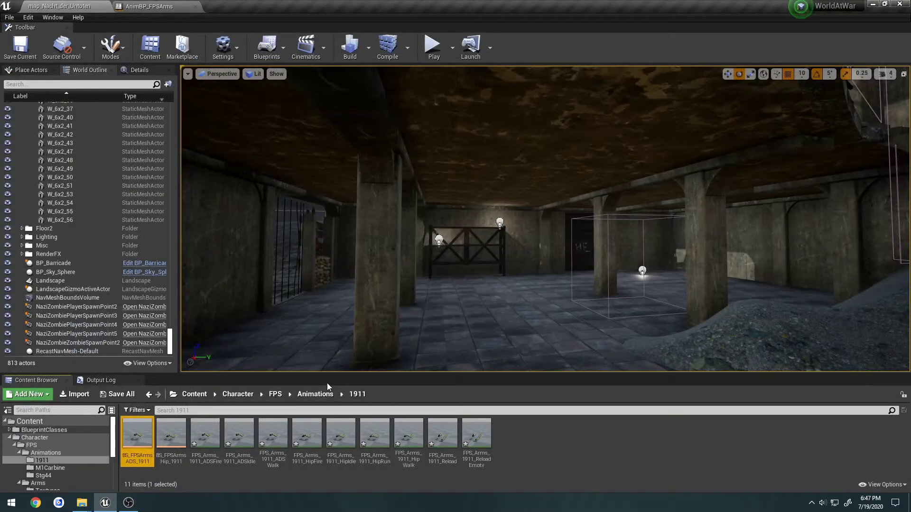
# - Return to AnimBP_FPSArms and move the Speed node closer to the blend space player in the Hip state
pyautogui.click(120, 6)
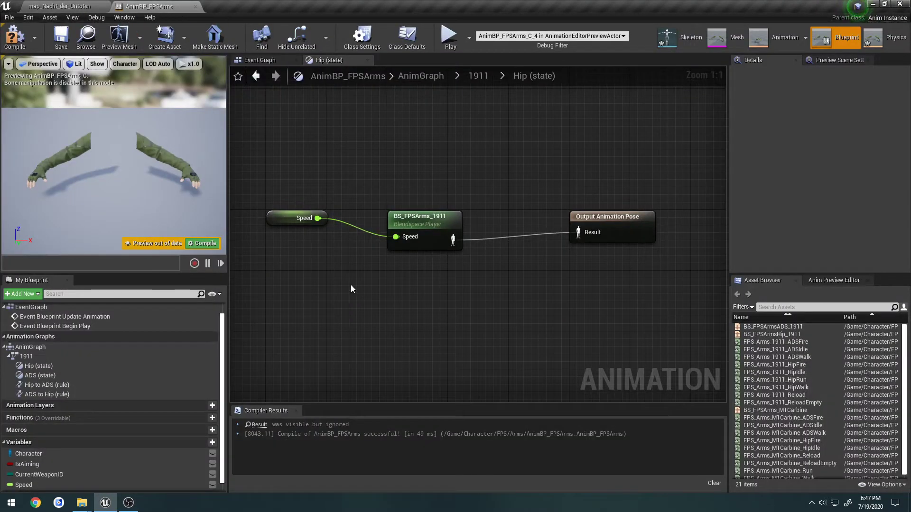
pyautogui.moveTo(284, 220); pyautogui.dragTo(328, 236)
pyautogui.moveTo(463, 304); pyautogui.dragTo(300, 193)
pyautogui.click(342, 233)
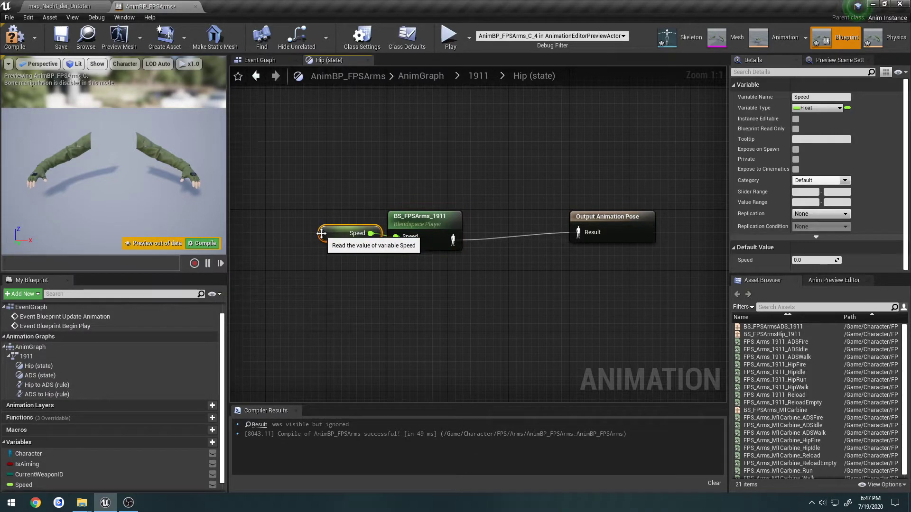
# - Add the BS_FPSArmsADS_1911 blend space to the ADS state and connect it to the output animation pose
pyautogui.doubleClick(366, 176)
pyautogui.doubleClick(519, 261)
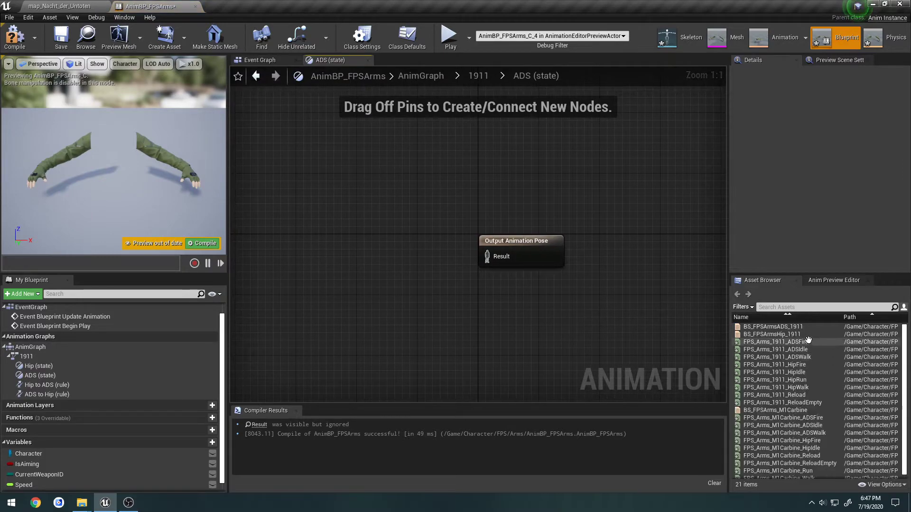
pyautogui.moveTo(797, 328); pyautogui.dragTo(503, 262)
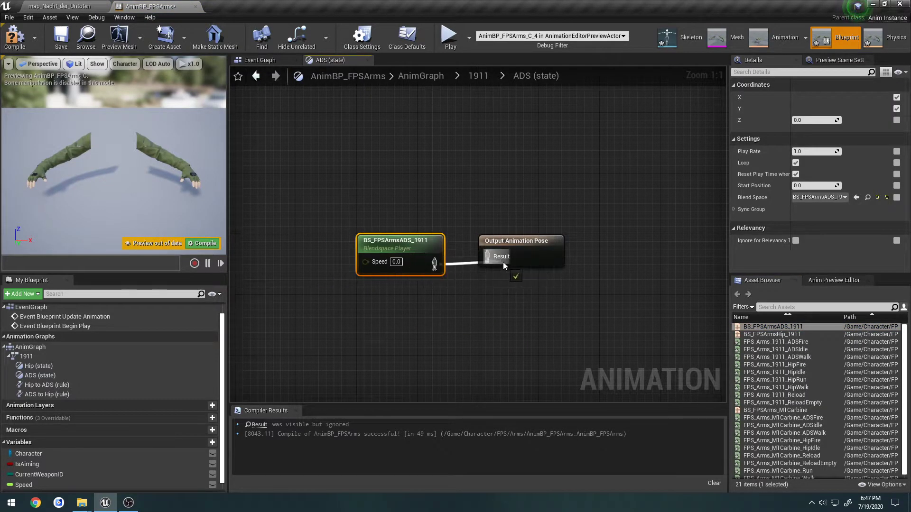
pyautogui.moveTo(503, 262); pyautogui.dragTo(576, 256, button='right')
# - Feed the Speed variable into the BS_FPSArmsADS_1911 player's Speed input, and compile and save the blueprint
pyautogui.moveTo(87, 485); pyautogui.dragTo(438, 255)
pyautogui.click(332, 262)
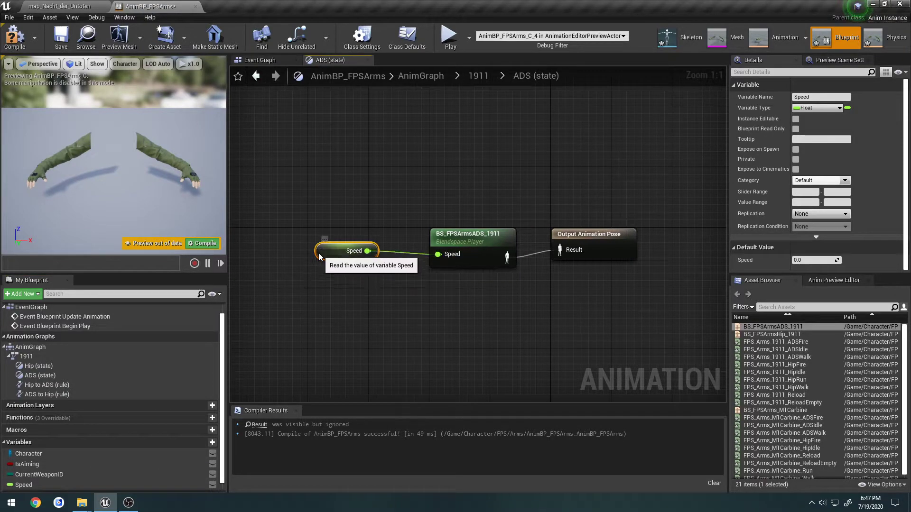
pyautogui.moveTo(318, 257); pyautogui.dragTo(311, 241)
pyautogui.click(15, 37)
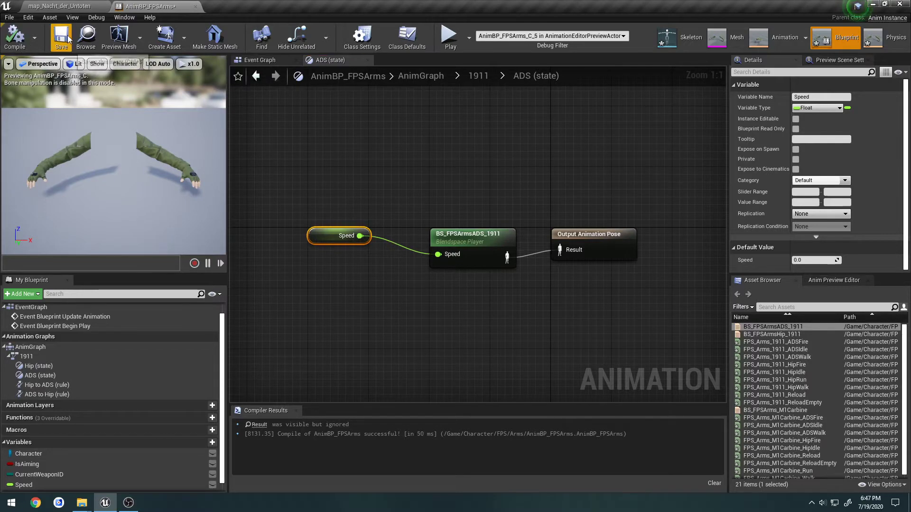
pyautogui.click(429, 169)
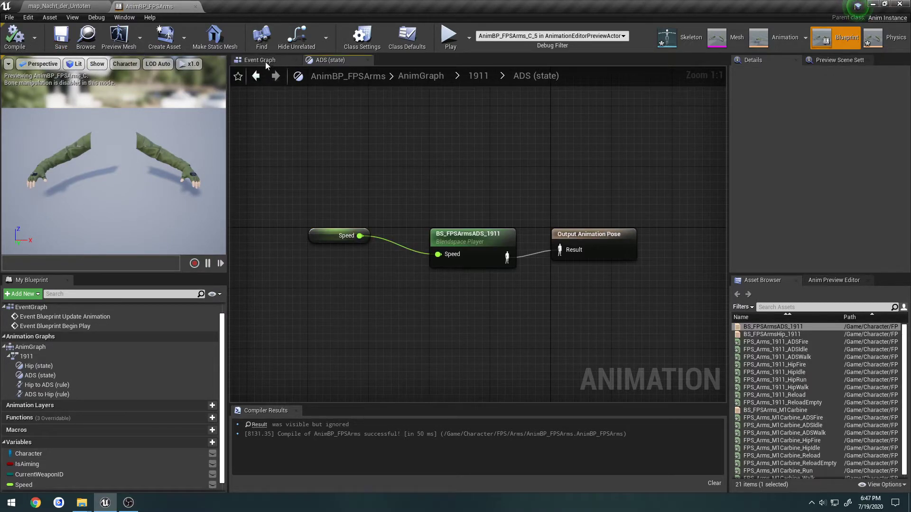
# - In the main AnimGraph, connect the Blend Poses (EWeaponID) output to the Output Pose result, and compile and save
pyautogui.doubleClick(416, 136)
pyautogui.doubleClick(421, 145)
pyautogui.moveTo(486, 193); pyautogui.dragTo(294, 201, button='right')
pyautogui.moveTo(417, 217); pyautogui.dragTo(569, 245)
pyautogui.click(14, 37)
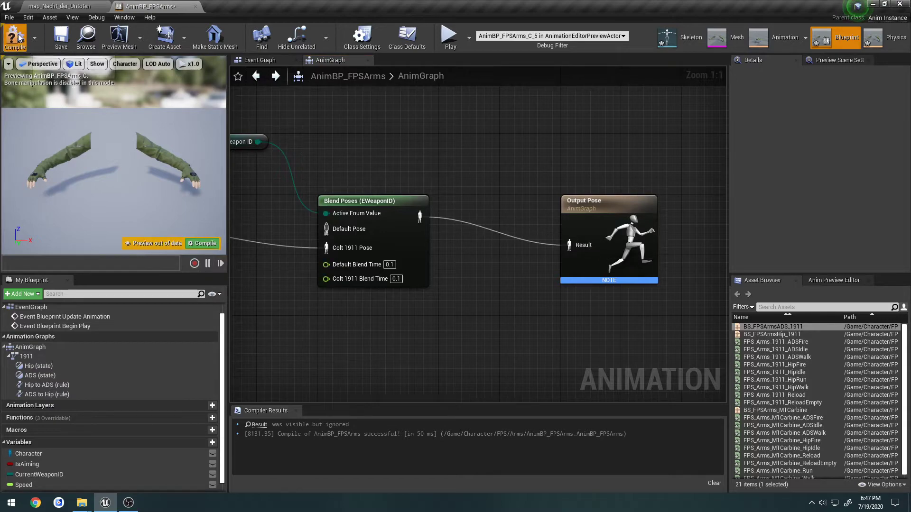
pyautogui.click(61, 37)
# - In the Event Graph, add a Get Movement Component node fed by the Character reference near Get Current Weapon
pyautogui.moveTo(424, 193); pyautogui.dragTo(584, 169, button='right')
pyautogui.hotkey('alt', 'Left')
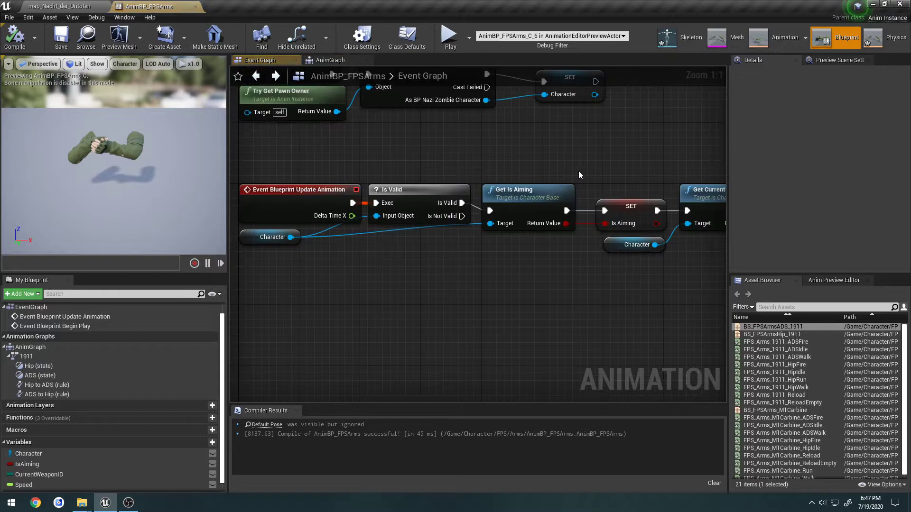
pyautogui.scroll(-3, 530, 246)
pyautogui.moveTo(551, 253); pyautogui.dragTo(389, 261, button='right')
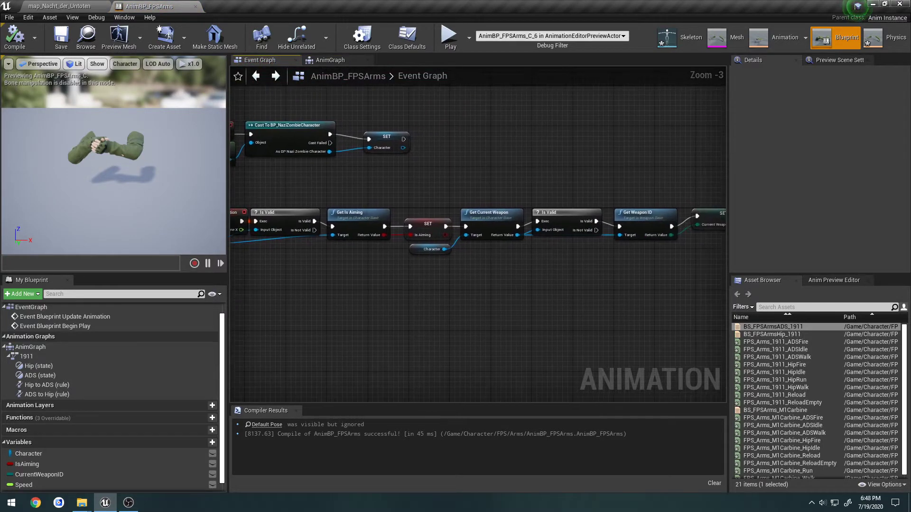
pyautogui.moveTo(704, 274); pyautogui.dragTo(609, 232, button='right')
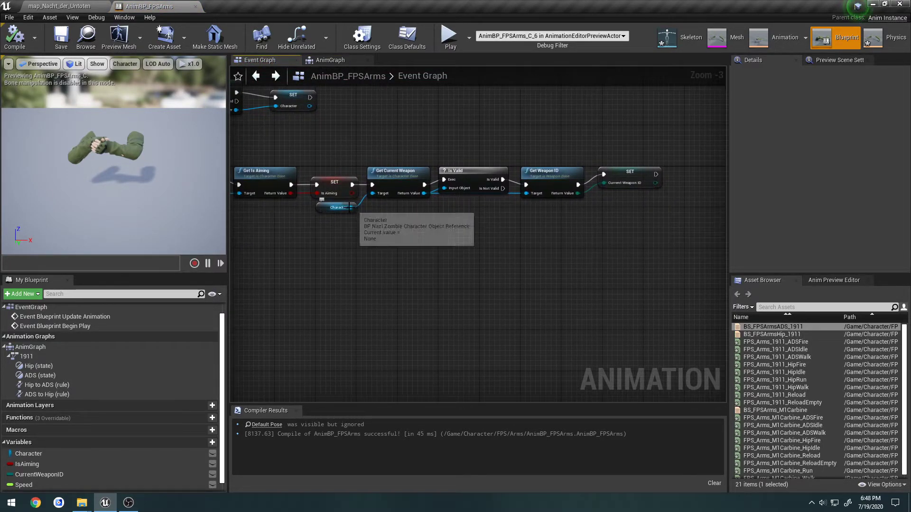
pyautogui.moveTo(351, 208); pyautogui.dragTo(469, 210)
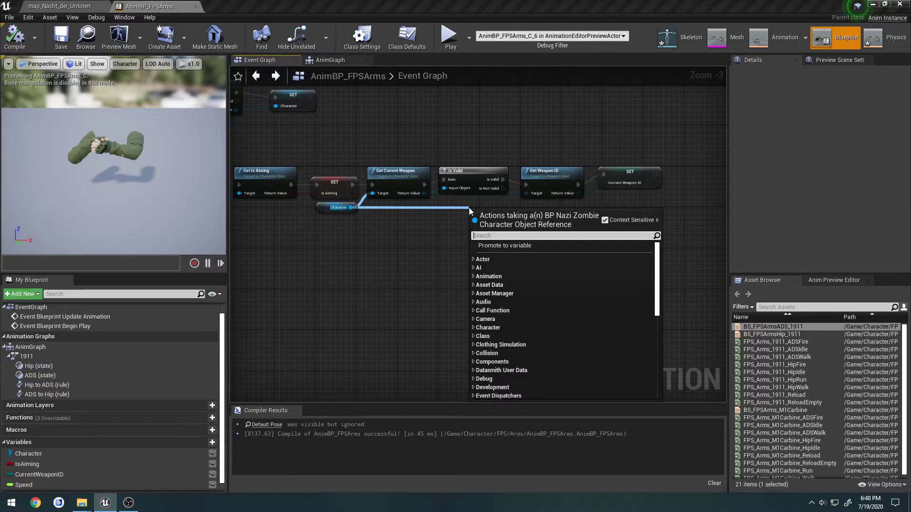
pyautogui.write('getmovement')
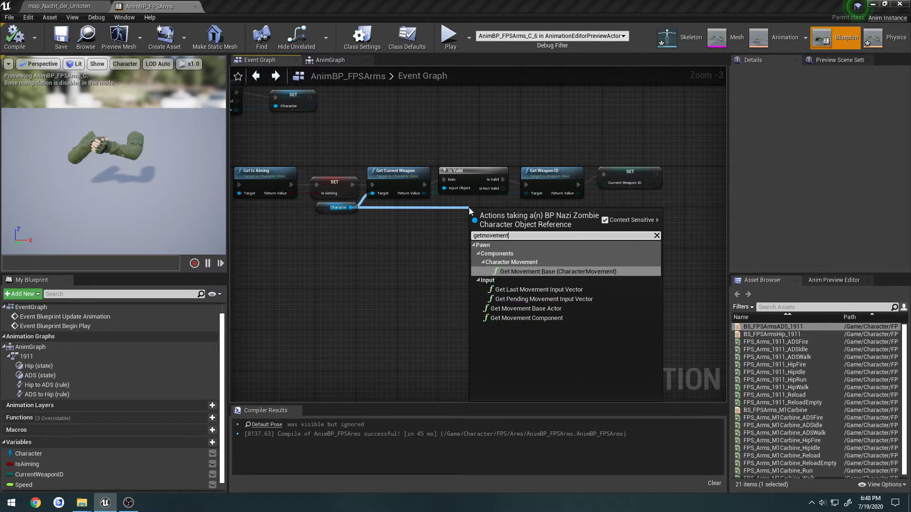
pyautogui.press('Down')
pyautogui.press('Down')
pyautogui.press('Down')
pyautogui.press('Down')
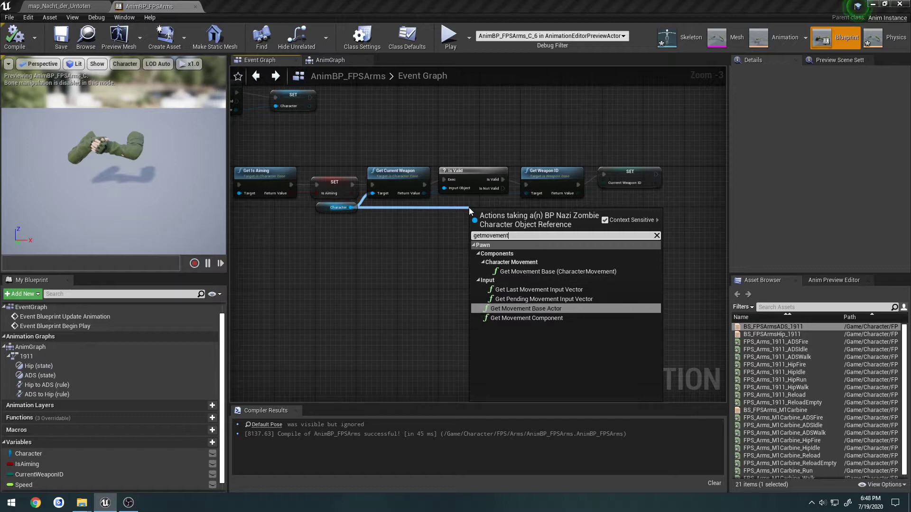
pyautogui.press('Return')
pyautogui.scroll(3, 513, 230)
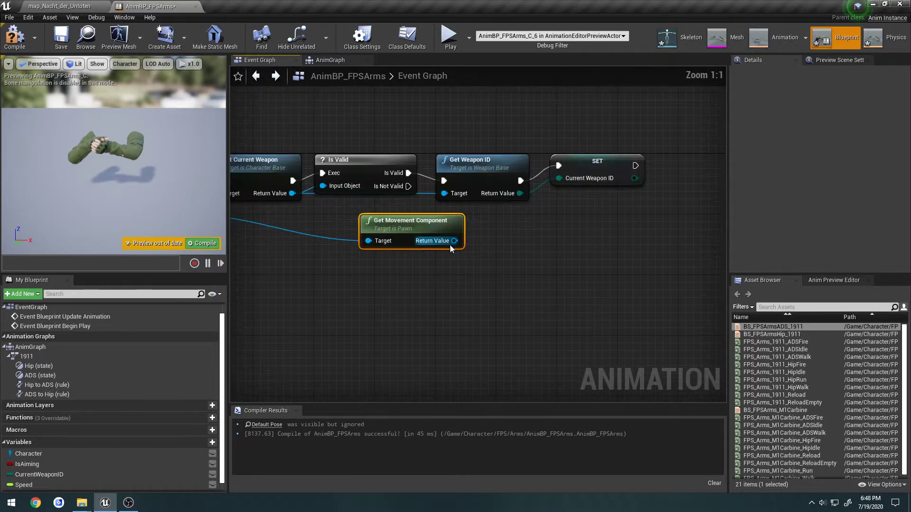
# - Get the Velocity from the movement component's return value and feed it into a VectorLength node
pyautogui.moveTo(451, 244); pyautogui.dragTo(546, 240)
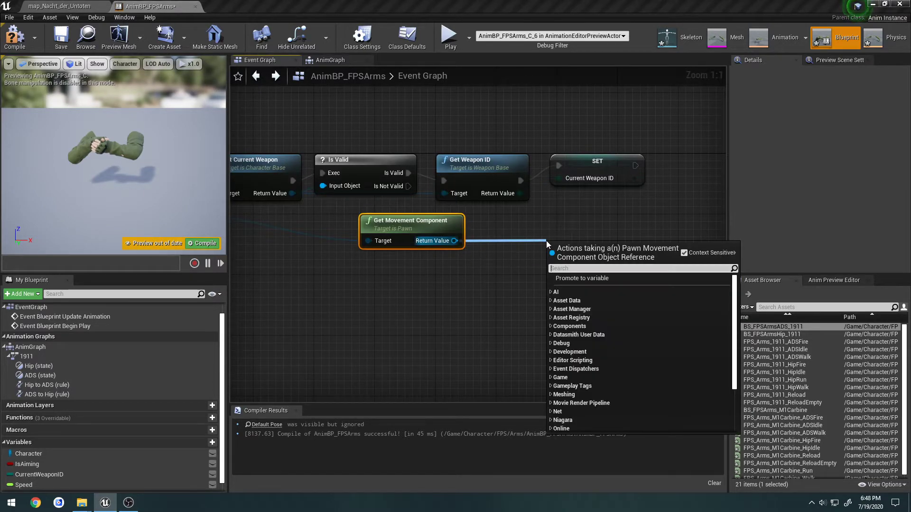
pyautogui.write('velocity')
pyautogui.press('Return')
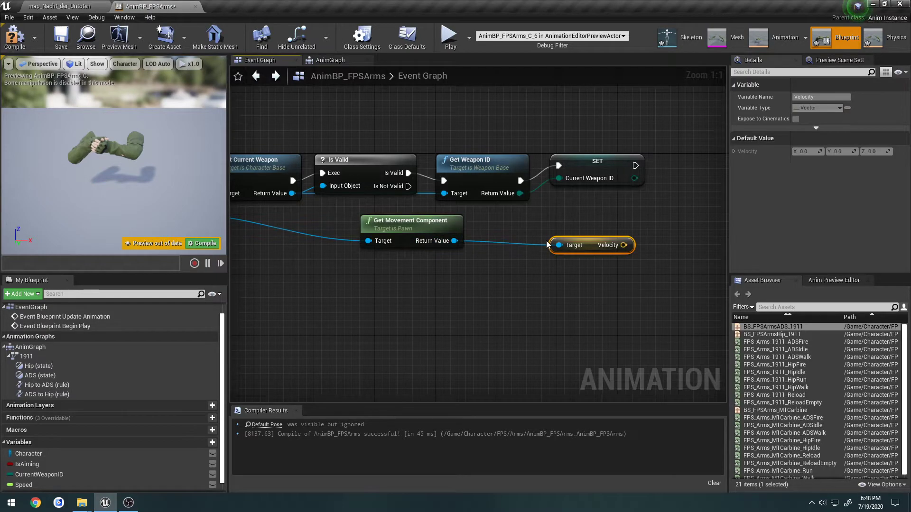
pyautogui.moveTo(589, 244); pyautogui.dragTo(630, 242)
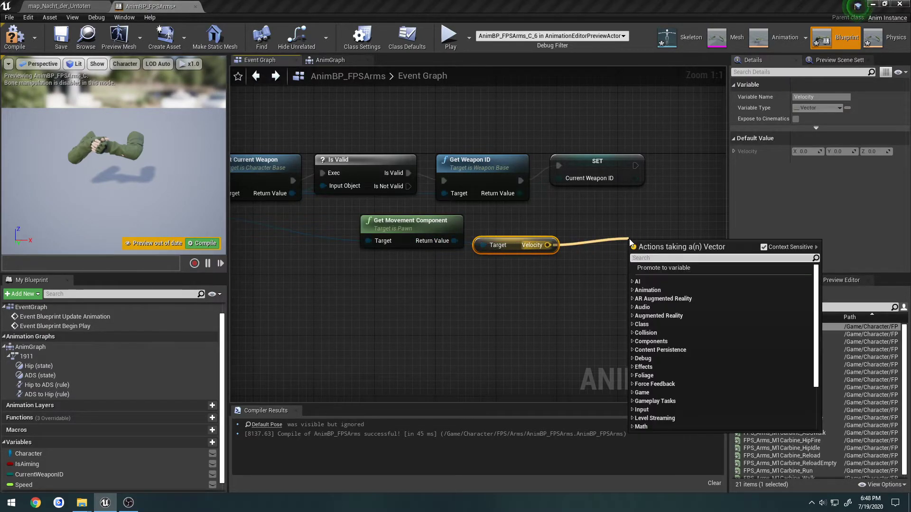
pyautogui.write('length')
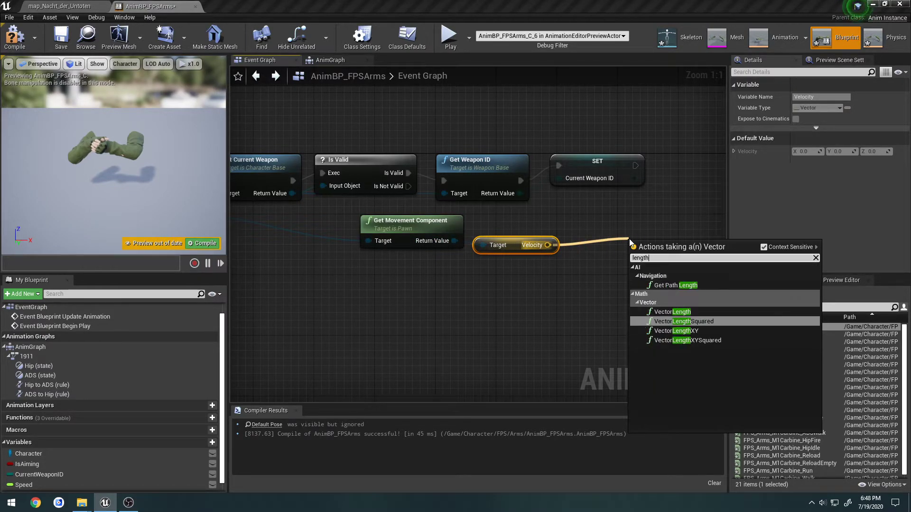
pyautogui.click(672, 312)
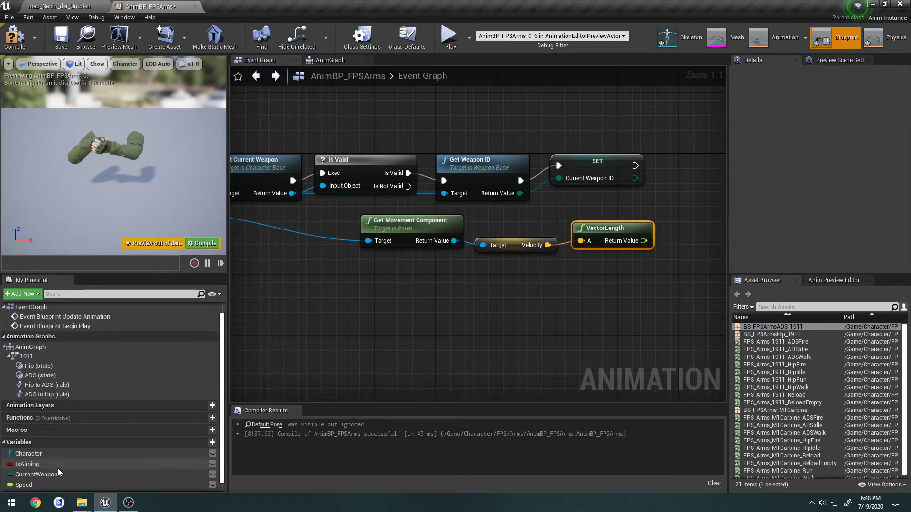
# - Add a Set Speed node that runs after the Current Weapon ID setter and takes its value from the VectorLength result
pyautogui.moveTo(24, 485); pyautogui.dragTo(583, 294)
pyautogui.moveTo(666, 166); pyautogui.dragTo(687, 188)
pyautogui.click(712, 213)
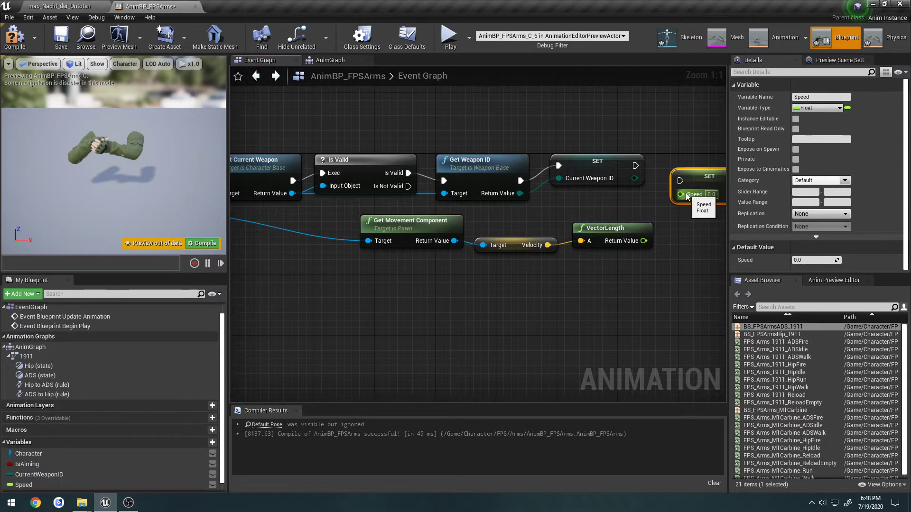
pyautogui.moveTo(643, 241); pyautogui.dragTo(635, 166)
pyautogui.moveTo(536, 233); pyautogui.dragTo(590, 229, button='right')
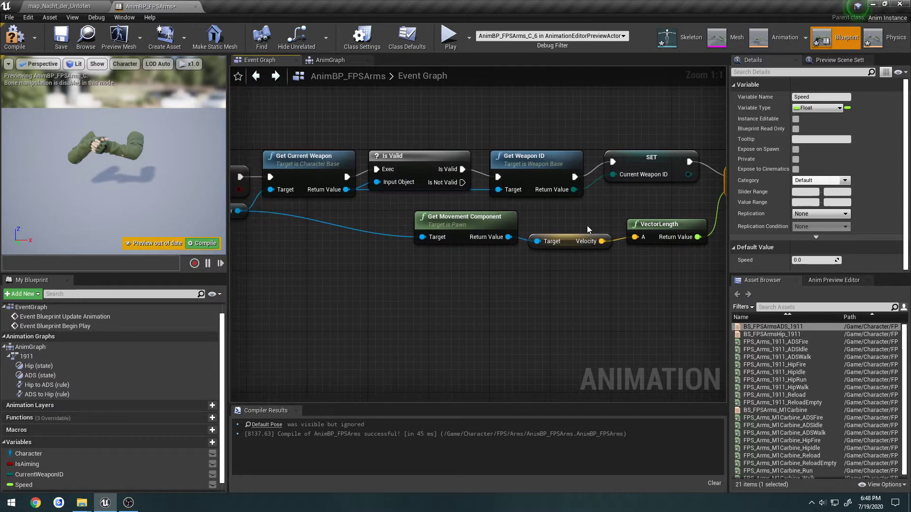
# - Arrange the Get Movement Component, Velocity and VectorLength nodes compactly beneath the weapon ID nodes
pyautogui.moveTo(494, 218); pyautogui.dragTo(449, 212)
pyautogui.moveTo(569, 240); pyautogui.dragTo(538, 225)
pyautogui.moveTo(669, 225); pyautogui.dragTo(639, 218)
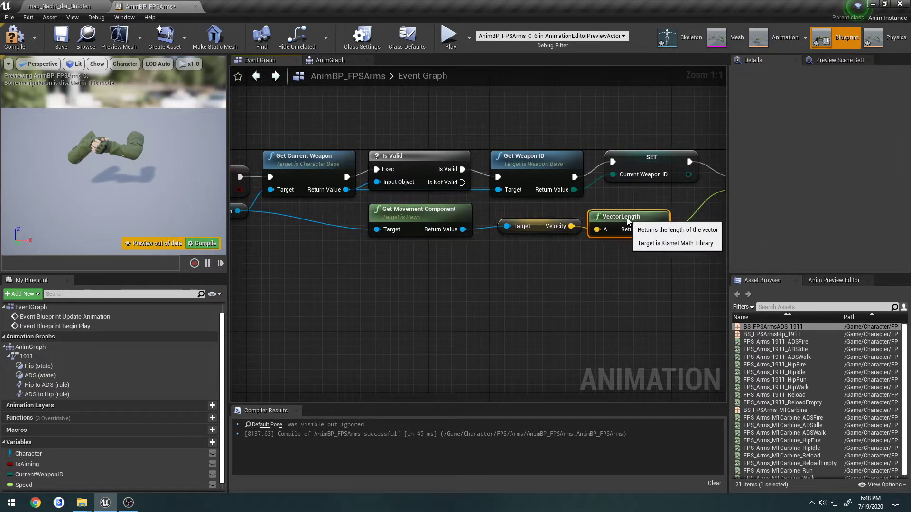
pyautogui.moveTo(638, 217); pyautogui.dragTo(459, 234, button='right')
pyautogui.moveTo(477, 234); pyautogui.dragTo(500, 211)
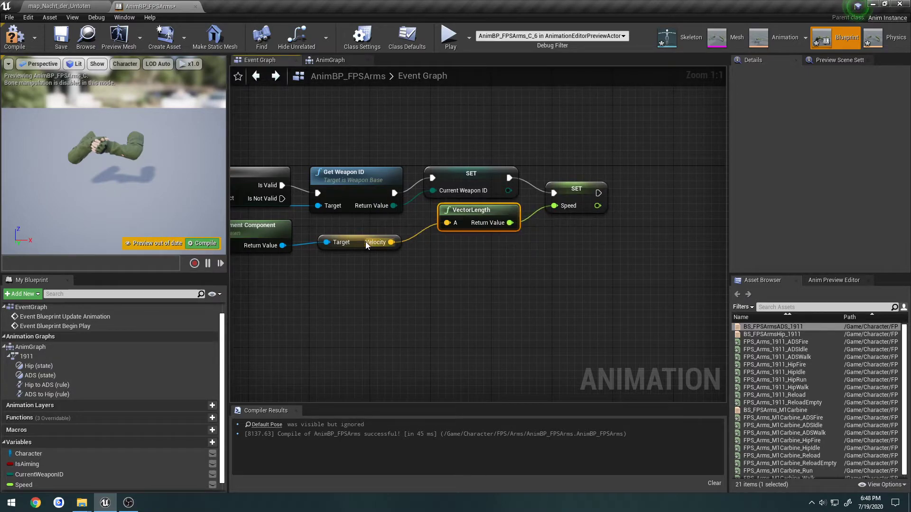
pyautogui.moveTo(359, 243); pyautogui.dragTo(367, 228)
pyautogui.moveTo(366, 229); pyautogui.dragTo(424, 234, button='right')
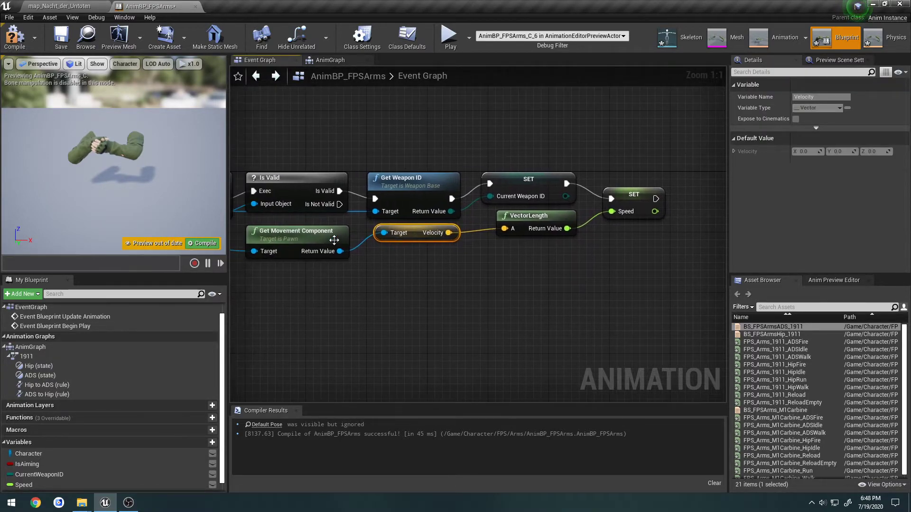
pyautogui.click(332, 239)
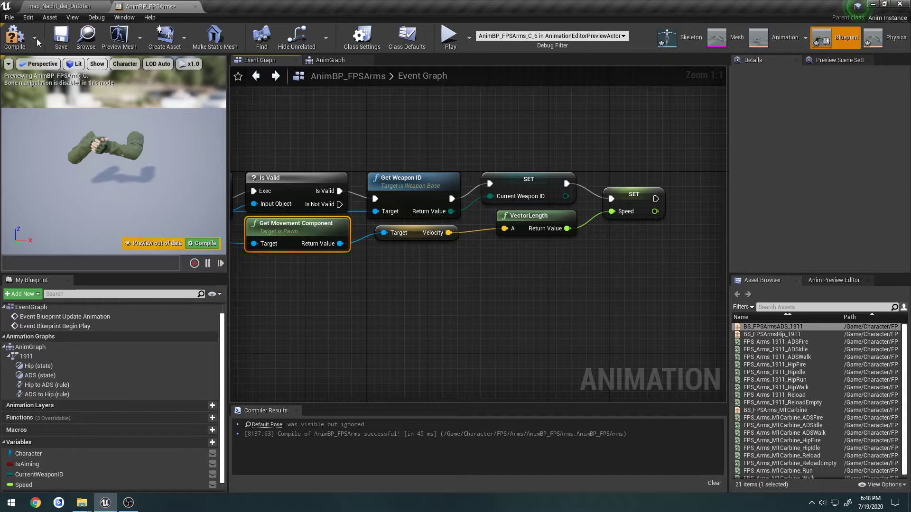
# - Align the Set Speed node with the Current Weapon ID setter, and compile and save the blueprint
pyautogui.click(14, 37)
pyautogui.click(61, 37)
pyautogui.moveTo(629, 194); pyautogui.dragTo(630, 185)
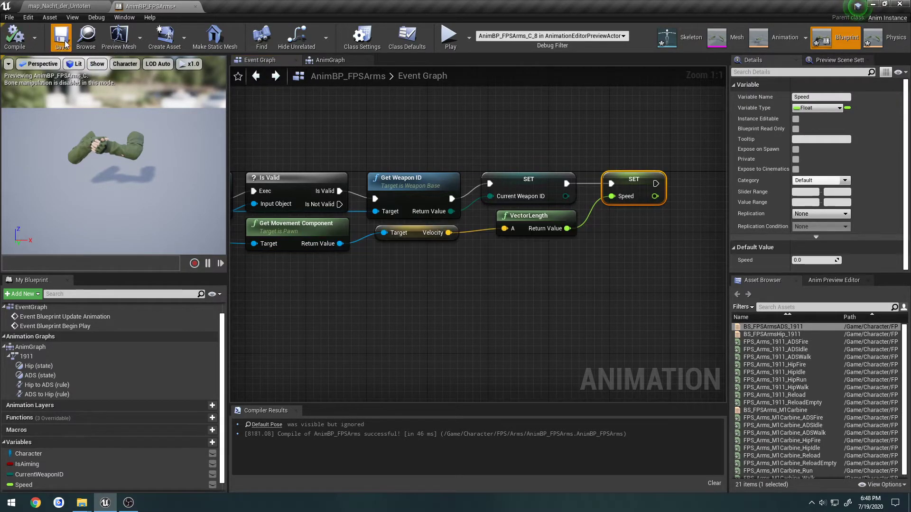
# - Return to the level editor and open BP_NaziZombieCharacter from the BlueprintClasses/Player folder
pyautogui.click(63, 5)
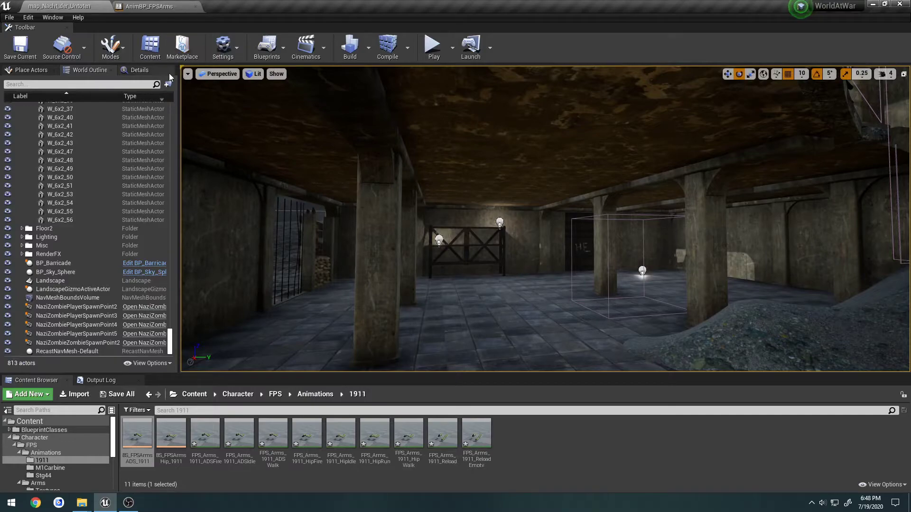
pyautogui.click(66, 431)
pyautogui.doubleClick(171, 433)
pyautogui.doubleClick(202, 441)
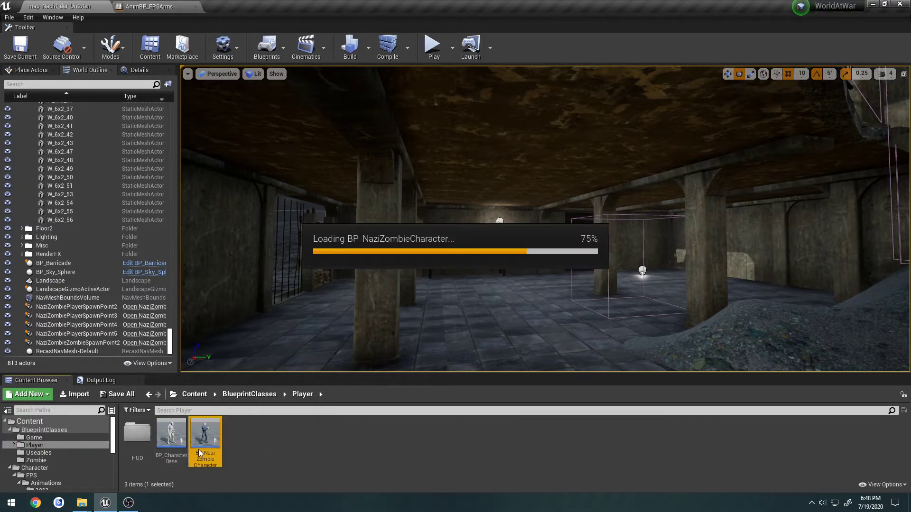
# - Assign the FPSArms skeletal mesh and the AnimBP_FPSArms anim class to the character's Mesh1P component
pyautogui.click(166, 61)
pyautogui.click(71, 104)
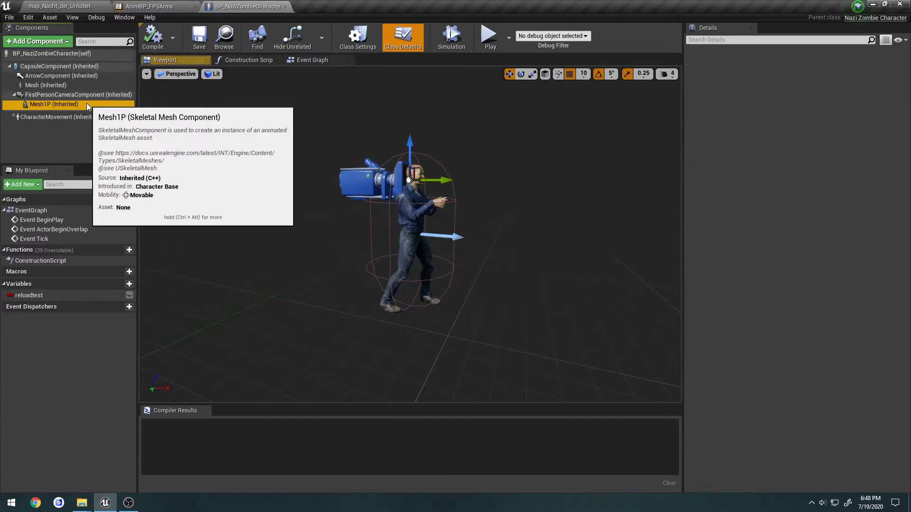
pyautogui.click(823, 278)
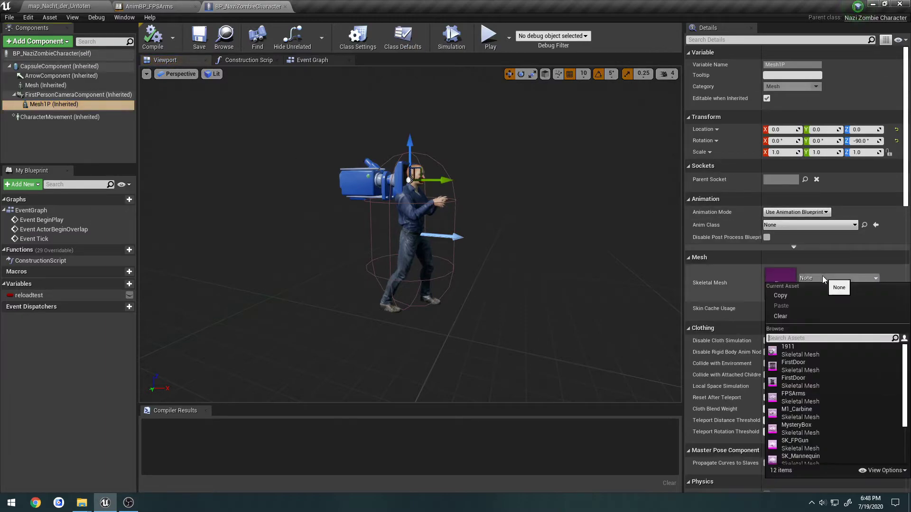
pyautogui.click(806, 398)
pyautogui.click(814, 226)
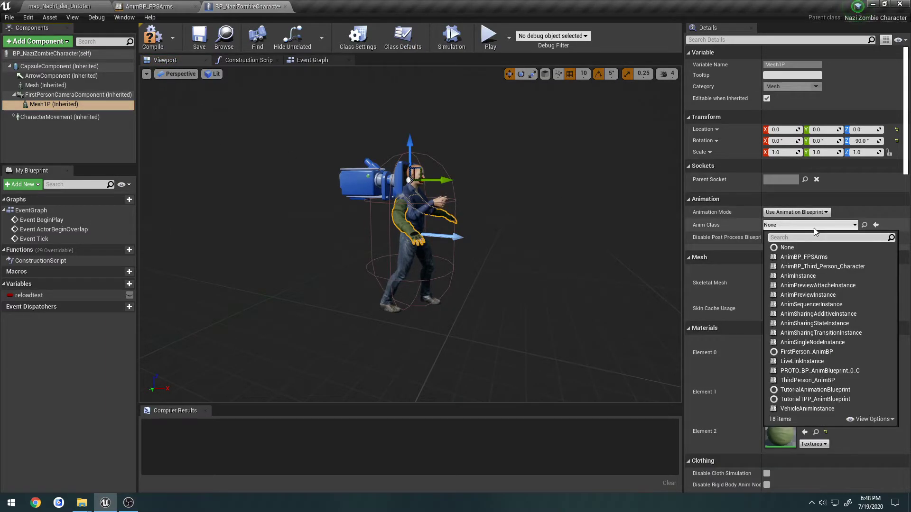
pyautogui.click(819, 258)
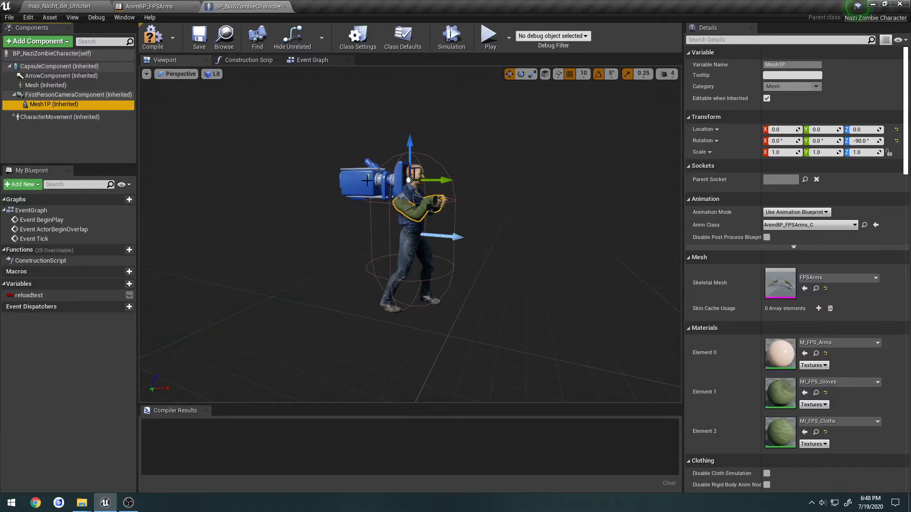
# - Compile the character blueprint and save all modified assets from the level editor
pyautogui.click(153, 38)
pyautogui.click(75, 4)
pyautogui.click(453, 48)
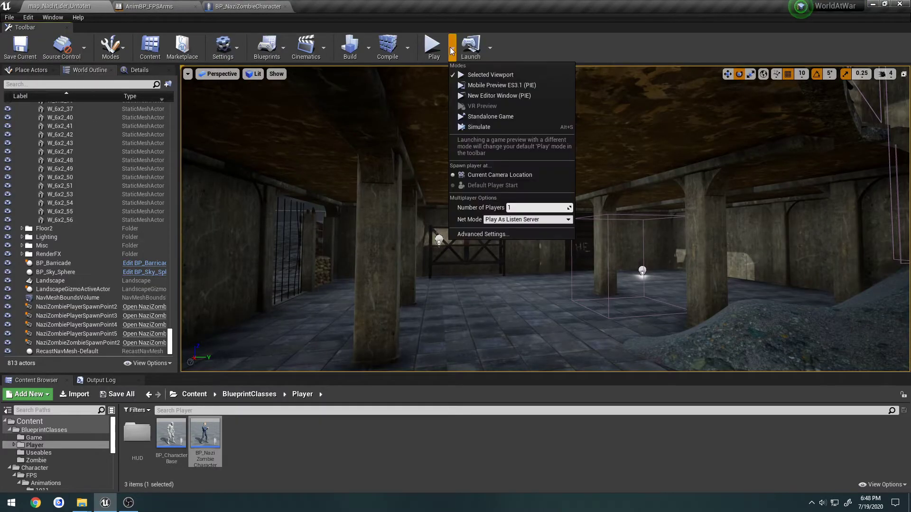
pyautogui.press('Escape')
pyautogui.click(10, 17)
pyautogui.click(29, 97)
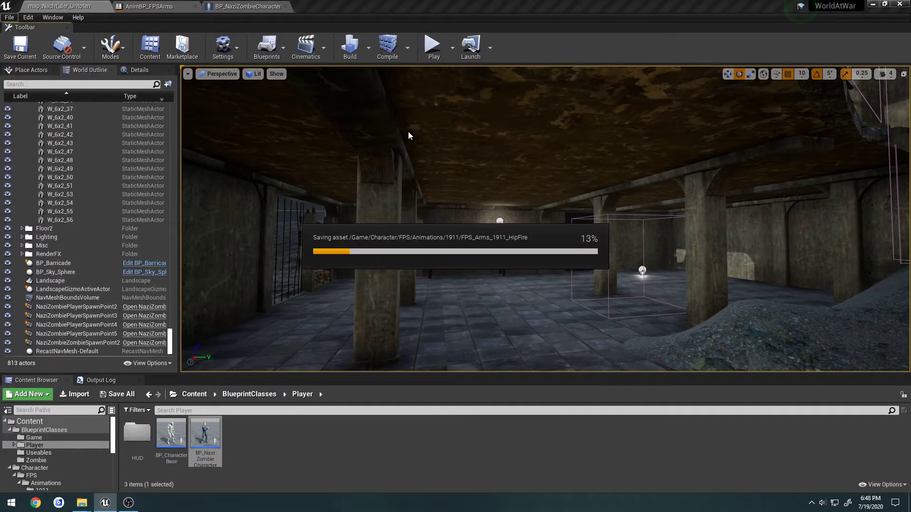
# - Play the level in full screen, walk around and switch to the first weapon to check the arm animations, and stop playing
pyautogui.click(434, 47)
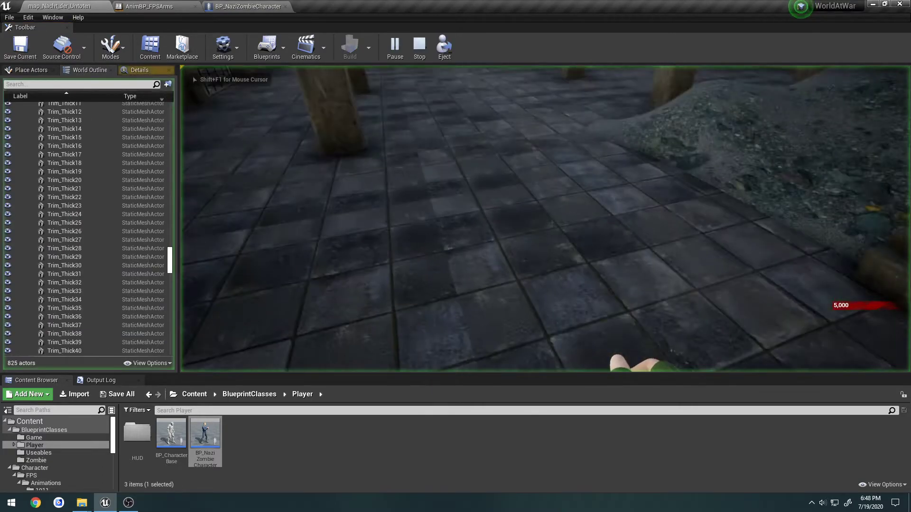
pyautogui.press('F11')
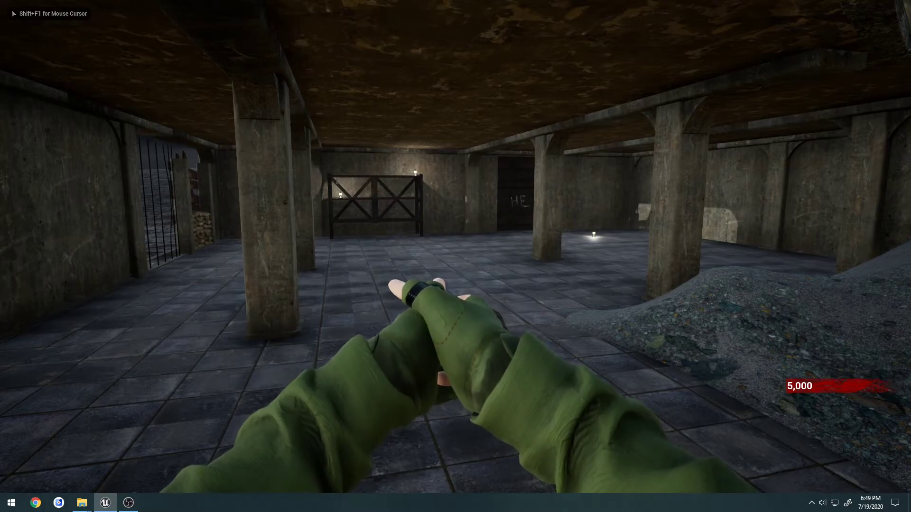
pyautogui.press('w')
pyautogui.press('w')
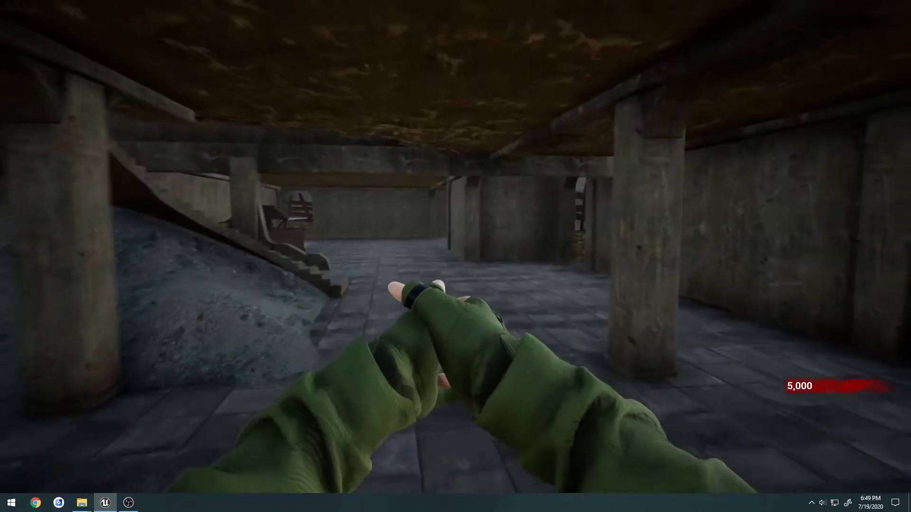
pyautogui.press('1')
pyautogui.press('w')
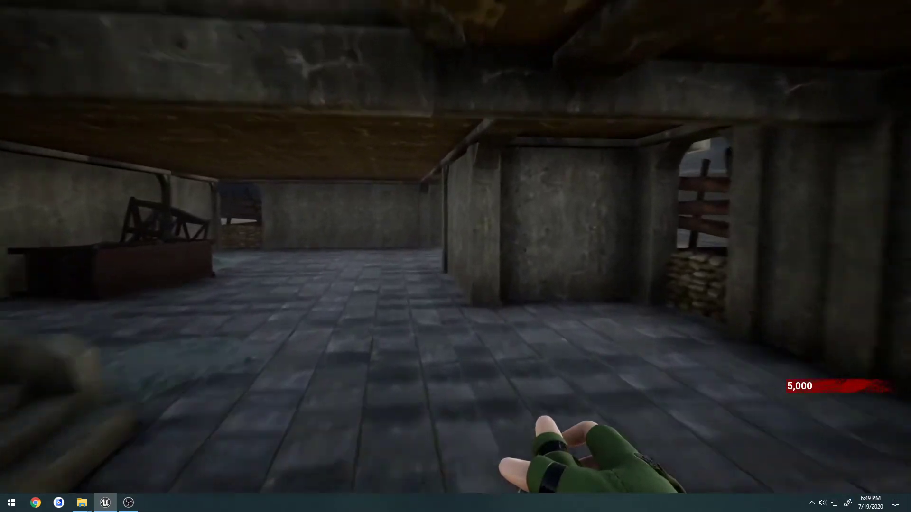
pyautogui.press('Escape')
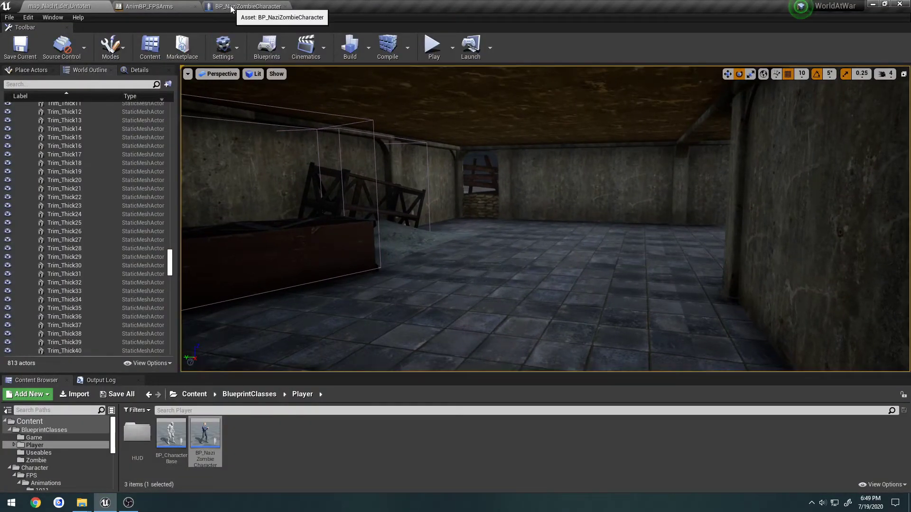
# - In the AnimBP_FPSArms Event Graph, add a Print String node that runs after the Set Speed node
pyautogui.click(232, 6)
pyautogui.click(148, 5)
pyautogui.scroll(3, 370, 199)
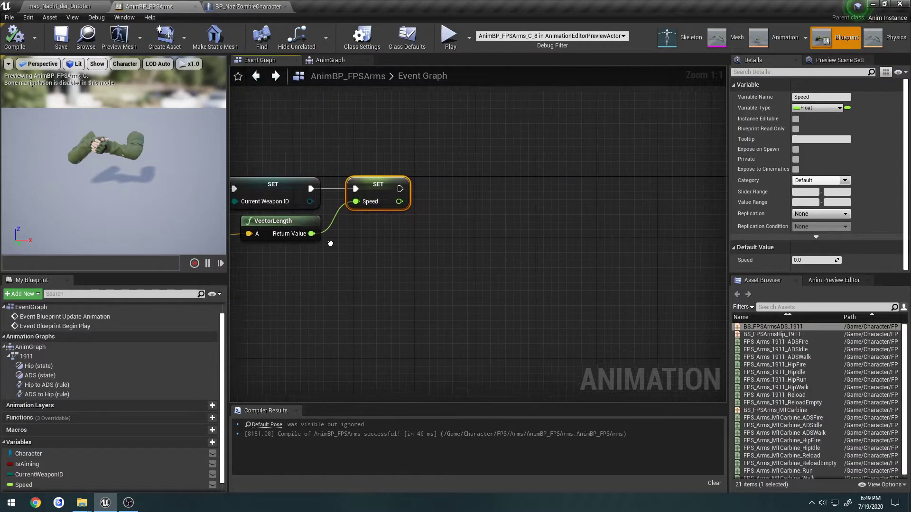
pyautogui.moveTo(487, 198); pyautogui.dragTo(490, 193)
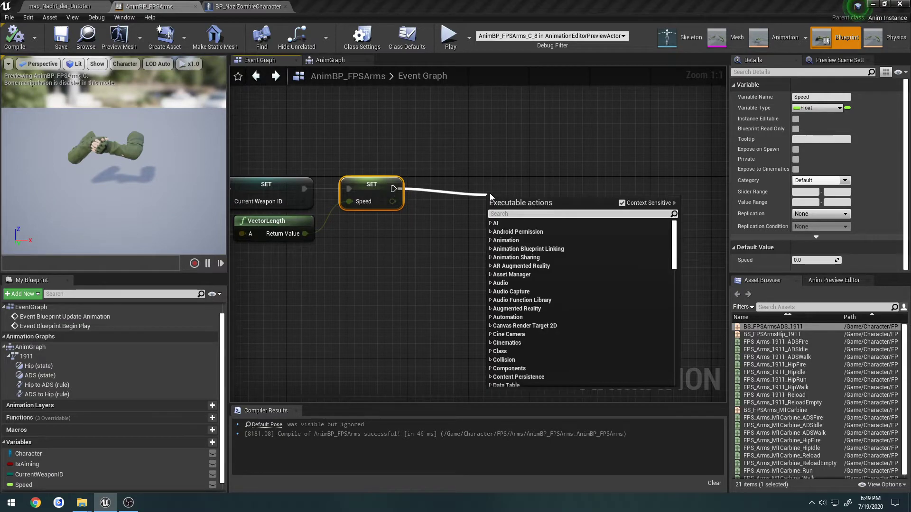
pyautogui.write('print string')
pyautogui.press('Return')
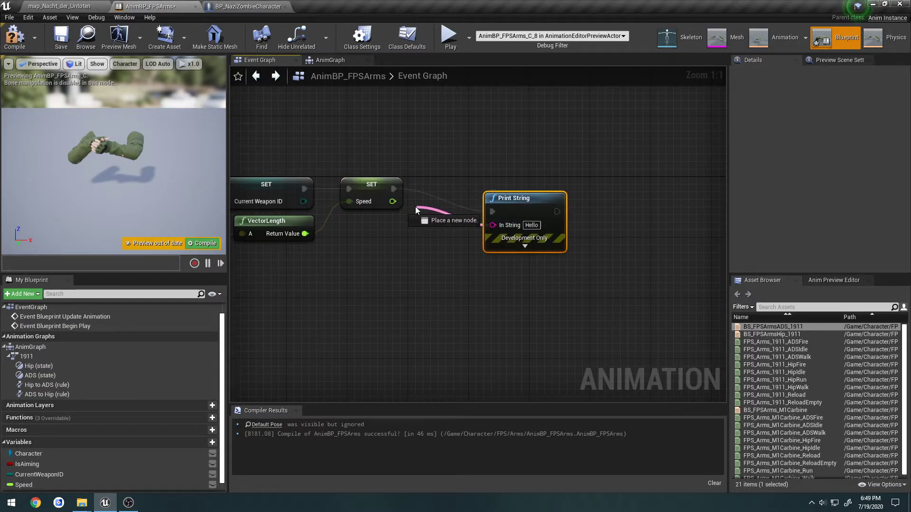
# - Feed the Speed value into the Print String node's In String input and play the level to test the speed output
pyautogui.moveTo(416, 211); pyautogui.dragTo(392, 201)
pyautogui.moveTo(509, 194); pyautogui.dragTo(523, 179)
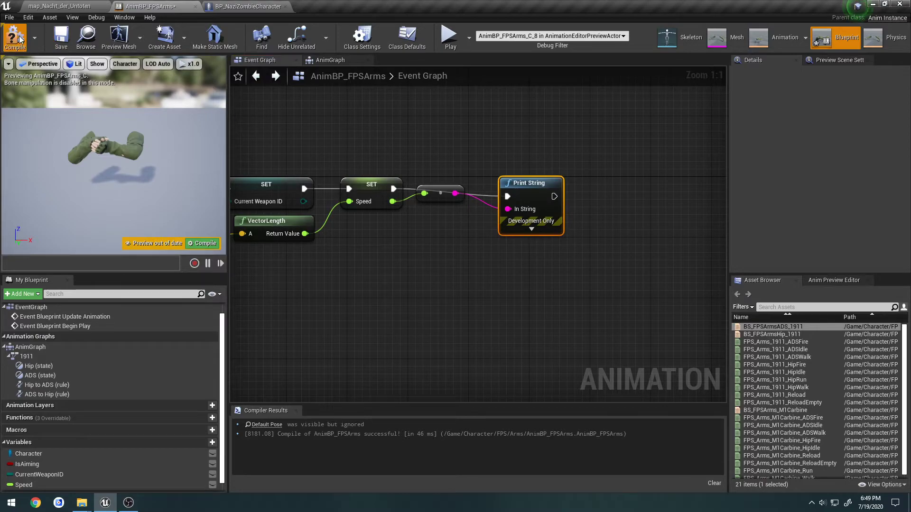
pyautogui.click(54, 5)
pyautogui.click(434, 46)
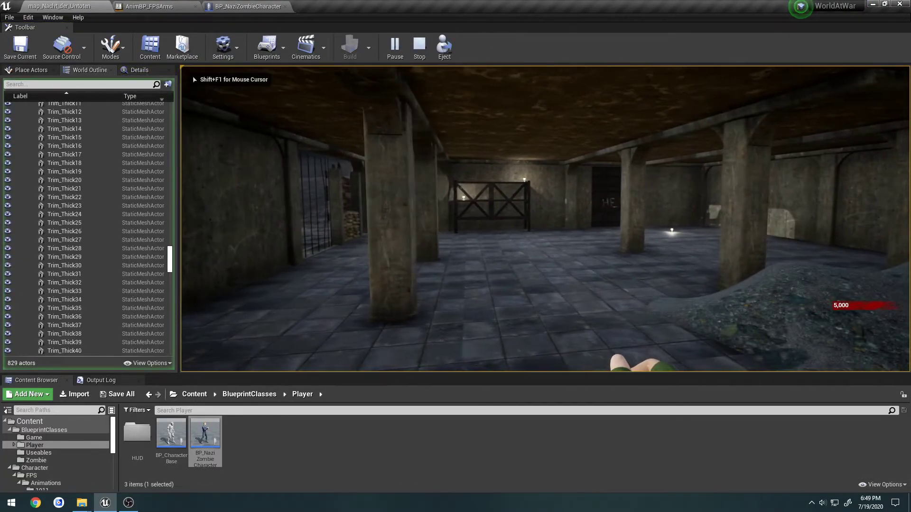
pyautogui.press('Escape')
# - Delete the Print String and its conversion node from the AnimBP_FPSArms Event Graph, then compile and save the blueprint
pyautogui.click(150, 6)
pyautogui.moveTo(427, 214); pyautogui.dragTo(119, 202, button='right')
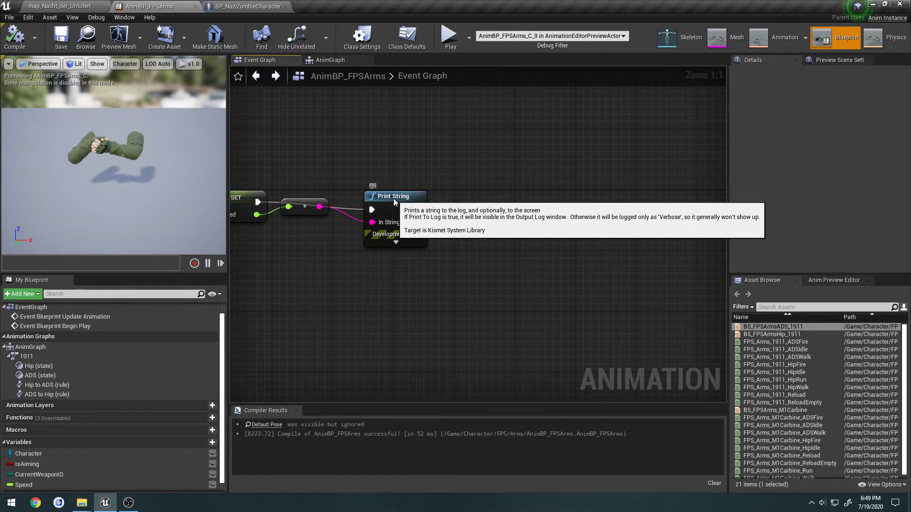
pyautogui.press('Delete')
pyautogui.click(309, 208)
pyautogui.press('Delete')
pyautogui.moveTo(261, 146); pyautogui.dragTo(470, 139, button='right')
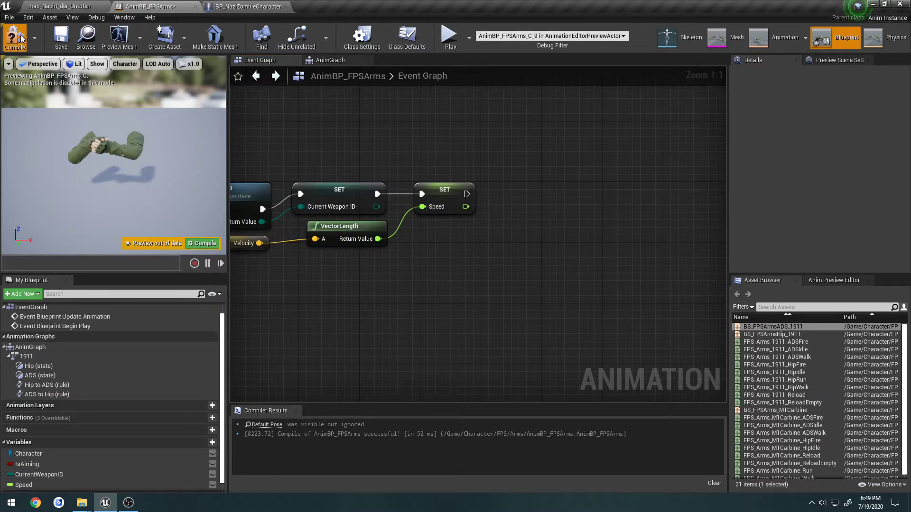
pyautogui.click(21, 38)
pyautogui.click(60, 37)
# - Set the Starting Weapon Class of BP_NaziZombieCharacter to BP_Colt1911, then compile and save the blueprint
pyautogui.click(247, 6)
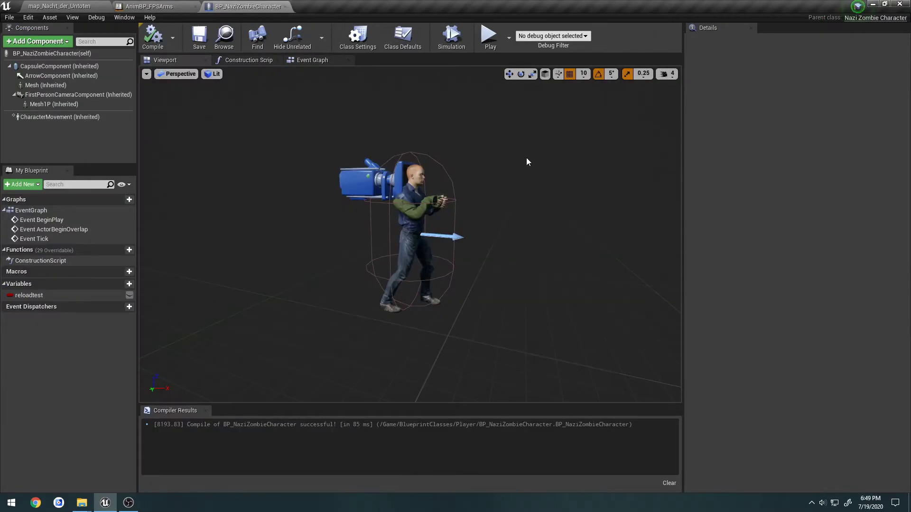
pyautogui.click(50, 53)
pyautogui.click(776, 253)
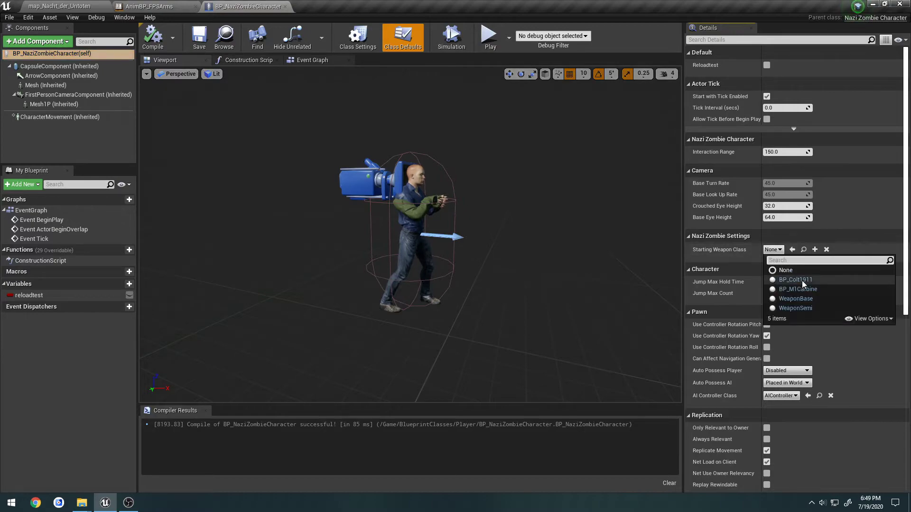
pyautogui.click(816, 281)
pyautogui.click(199, 42)
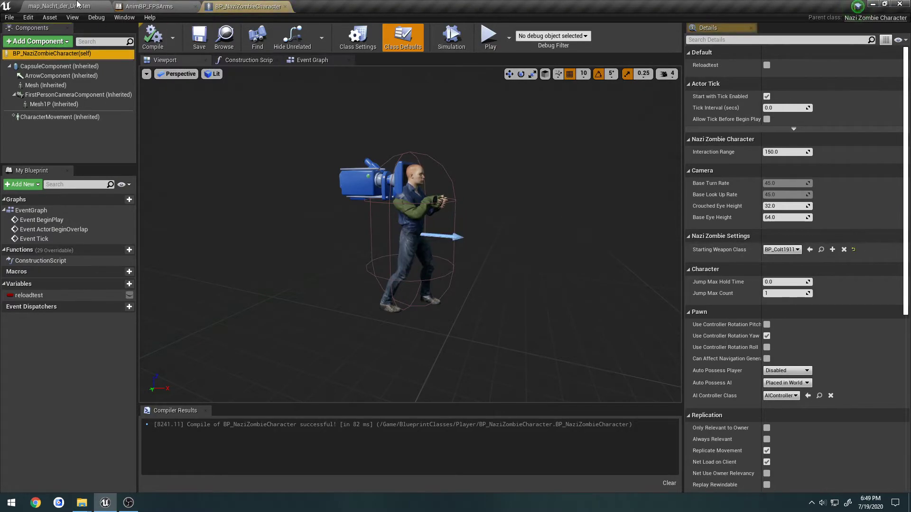
# - Play the level in full screen, walk around to check the arm animations with the starting weapon, and stop playing
pyautogui.click(59, 6)
pyautogui.click(432, 46)
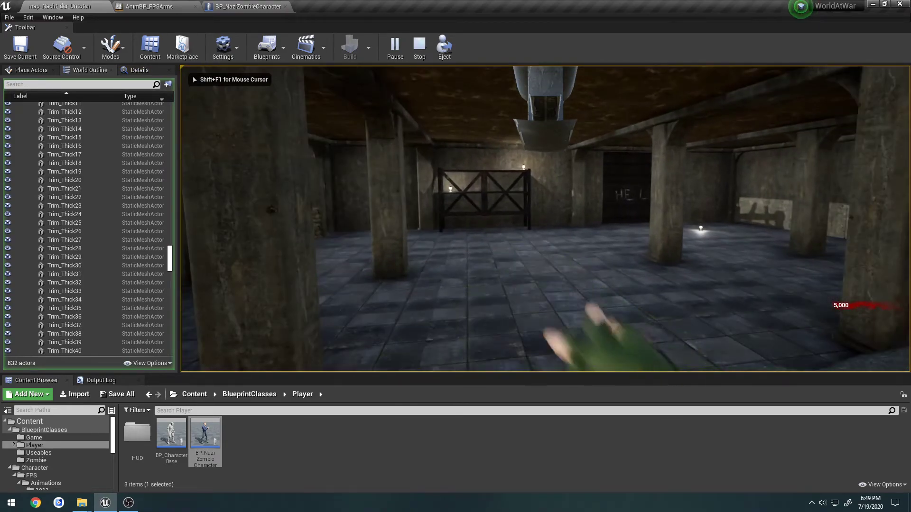
pyautogui.press('F11')
pyautogui.click(193, 76)
pyautogui.press('w')
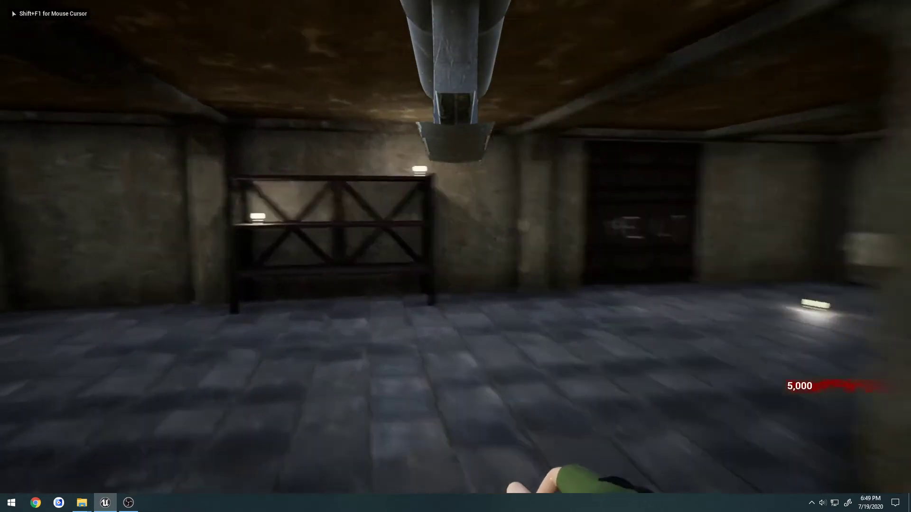
pyautogui.press('w')
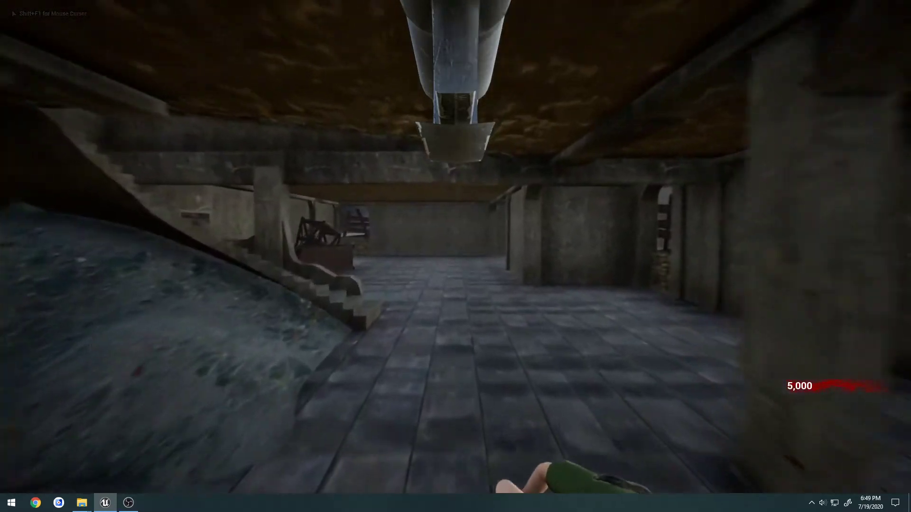
pyautogui.press('w')
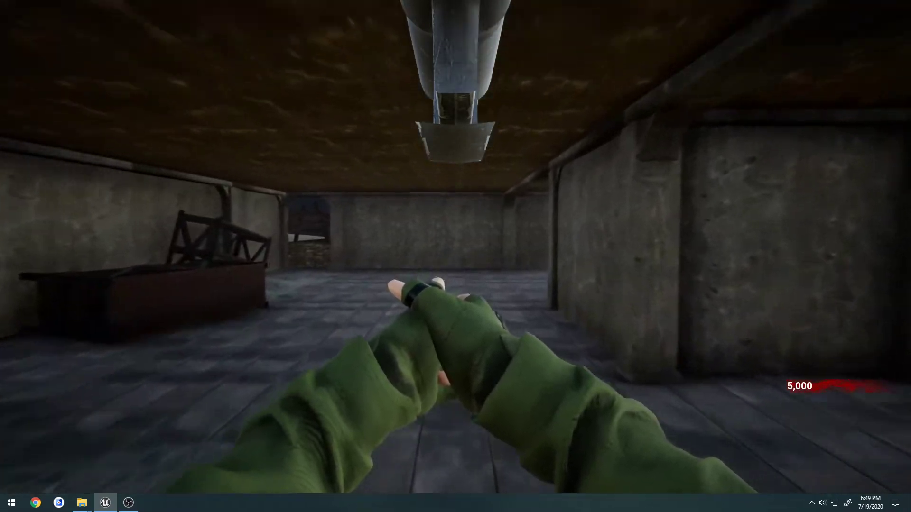
pyautogui.press('w')
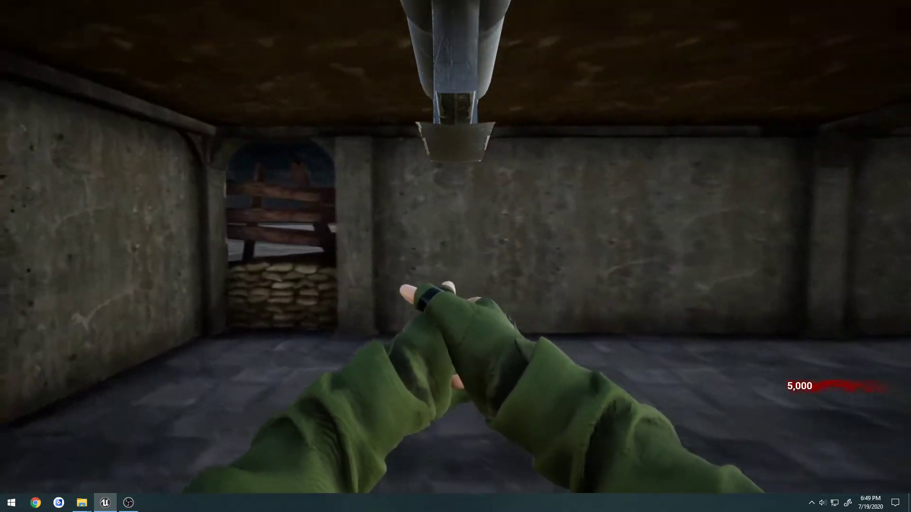
pyautogui.press('w')
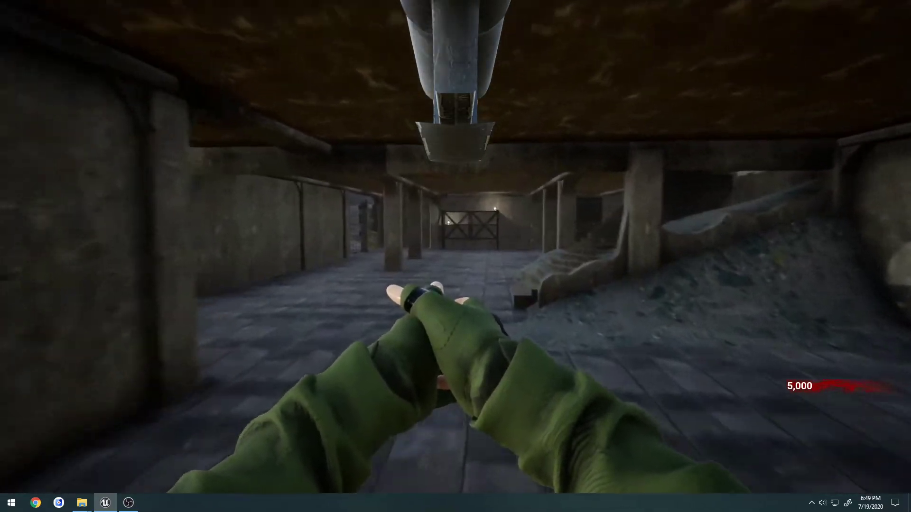
pyautogui.press('w')
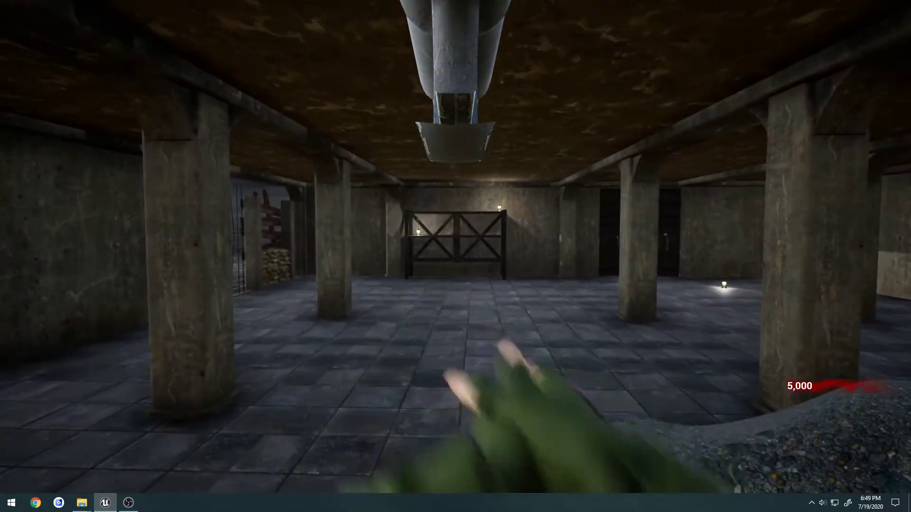
pyautogui.press('Escape')
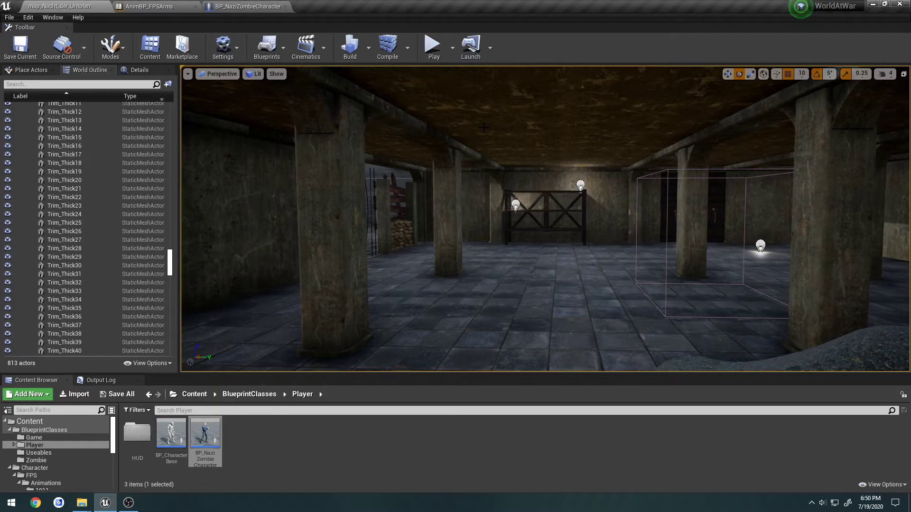
# - Close the BP_NaziZombieCharacter editor and open the AnimGraph of AnimBP_FPSArms at the 1911 state machine
pyautogui.click(268, 7)
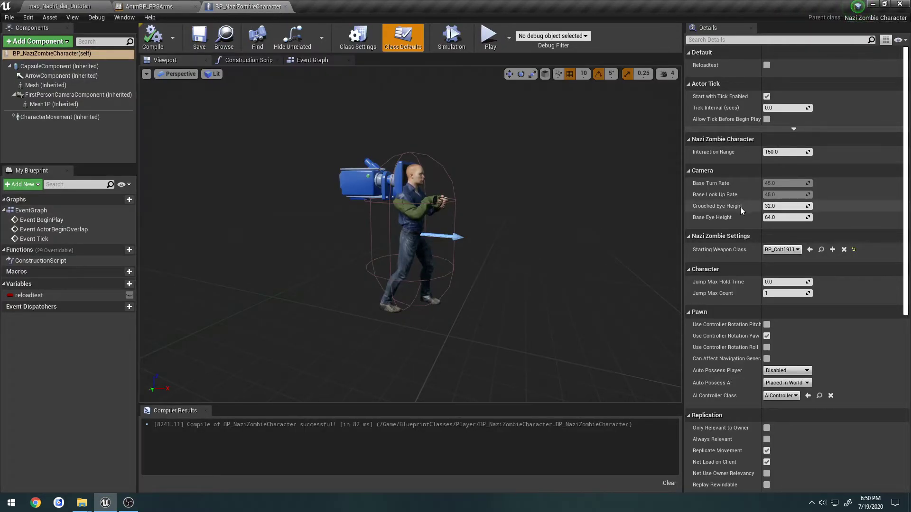
pyautogui.click(285, 7)
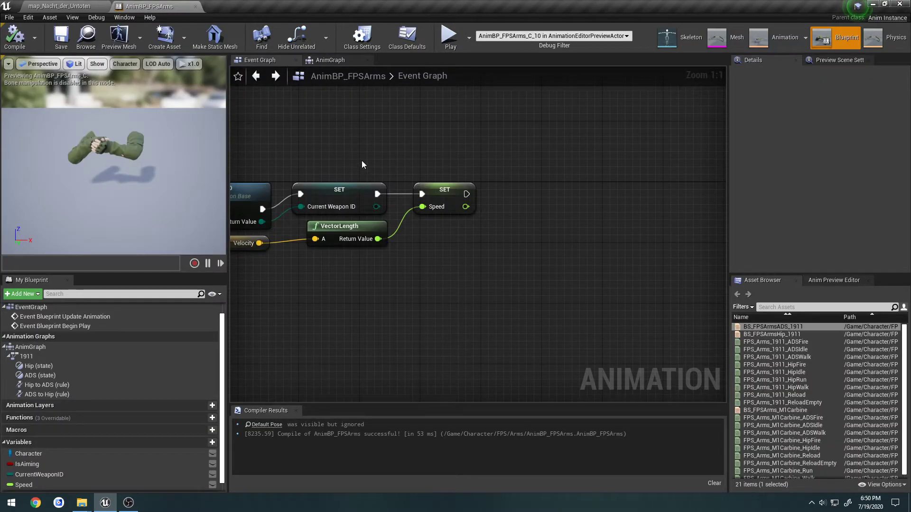
pyautogui.moveTo(362, 165); pyautogui.dragTo(543, 162, button='right')
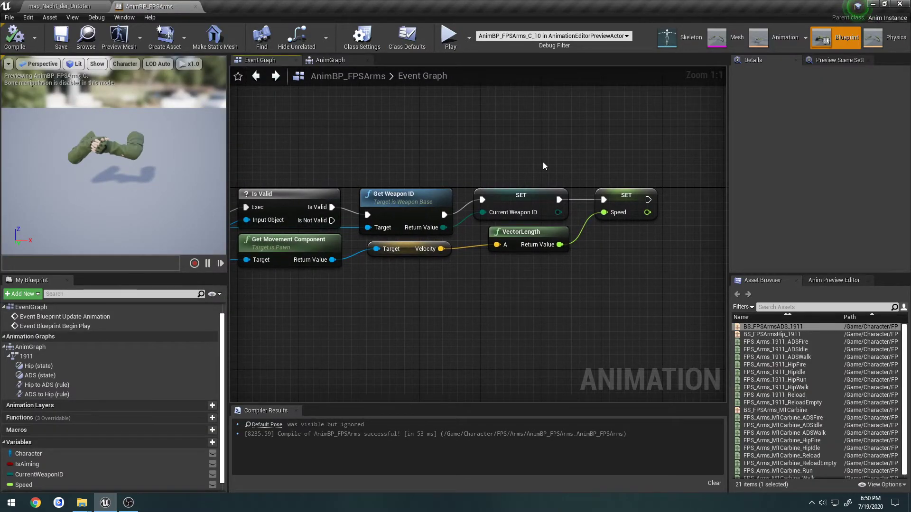
pyautogui.click(329, 61)
pyautogui.moveTo(332, 138); pyautogui.dragTo(411, 148, button='right')
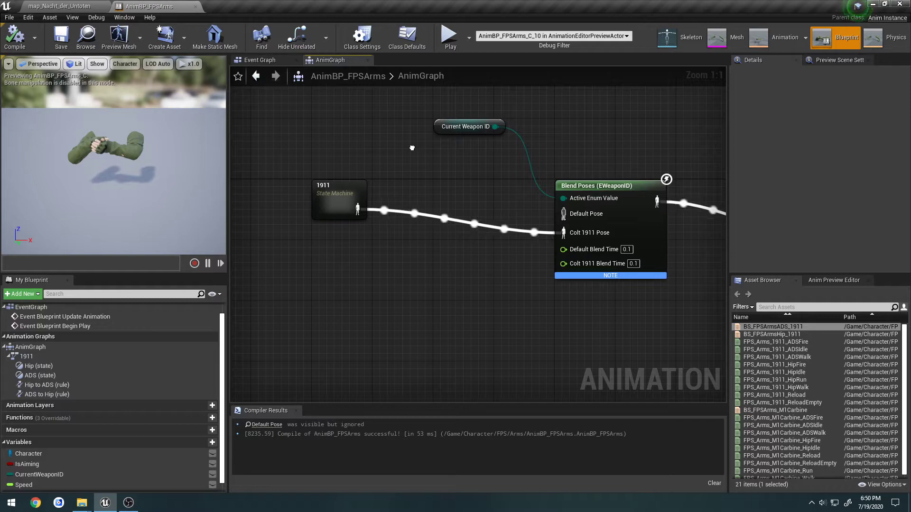
# - Duplicate the 1911 state machine, place the copy beneath the original and rename it M1Carbine
pyautogui.click(333, 204)
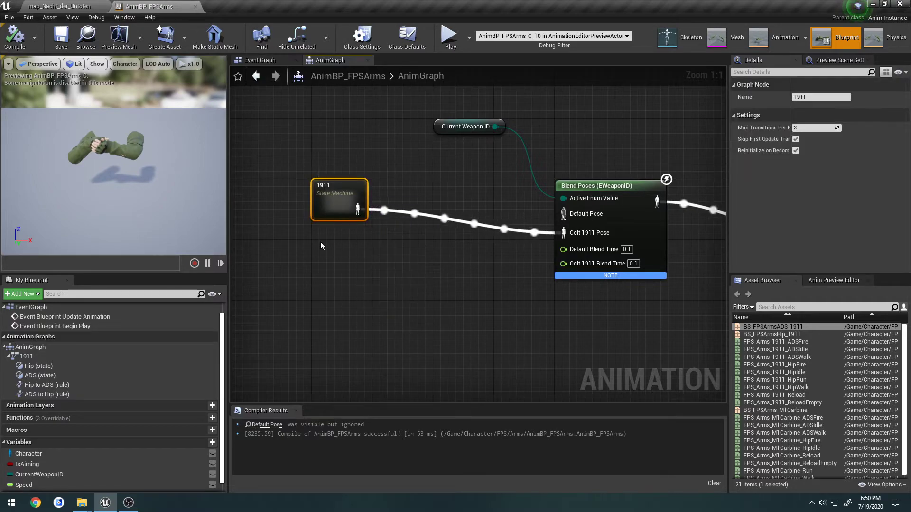
pyautogui.hotkey('ctrl', 'w')
pyautogui.moveTo(330, 263); pyautogui.dragTo(331, 245)
pyautogui.click(330, 246)
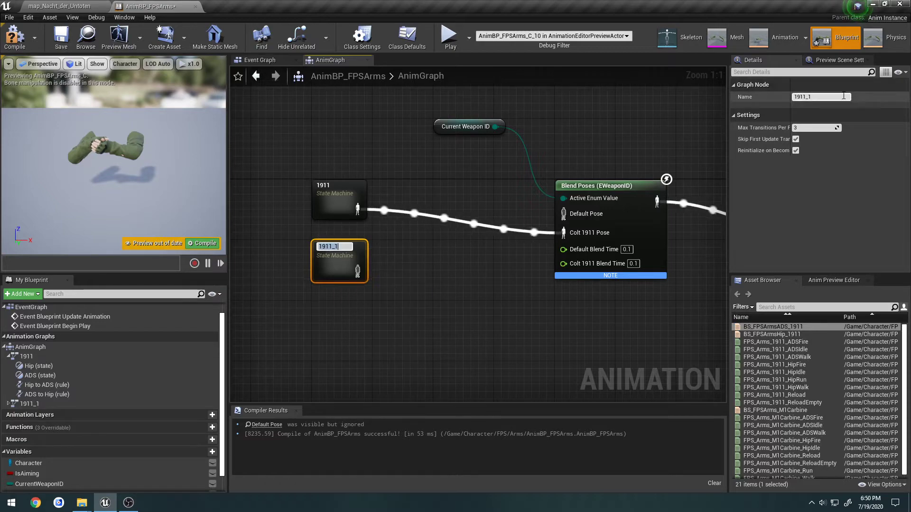
pyautogui.write('M1')
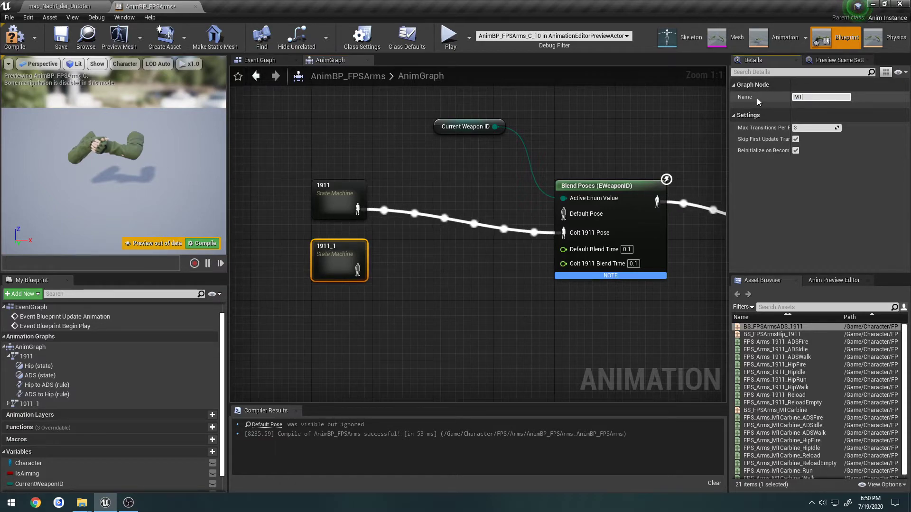
pyautogui.write('Carbine')
pyautogui.press('Return')
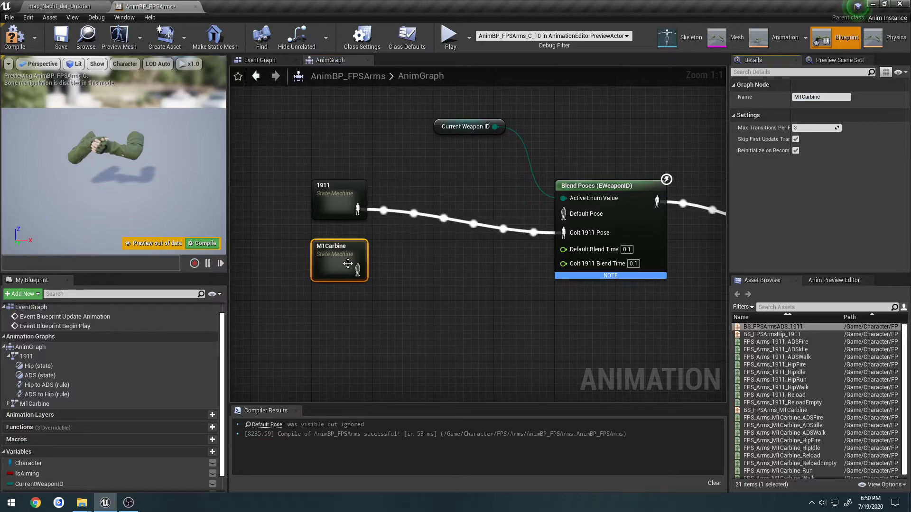
# - Add an M1Carbine pose pin to the Blend Poses (EWeaponID) node and connect the M1Carbine state machine to it
pyautogui.moveTo(358, 270); pyautogui.dragTo(436, 261)
pyautogui.click(432, 274)
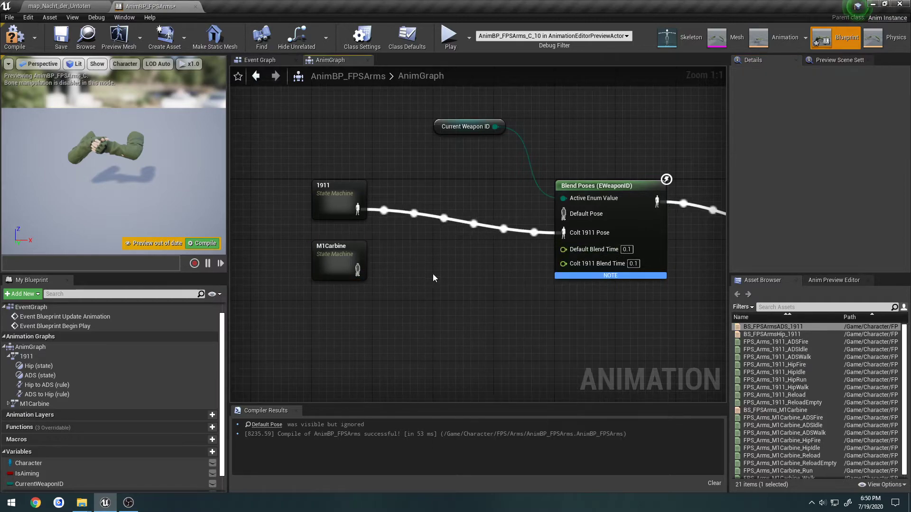
pyautogui.rightClick(601, 186)
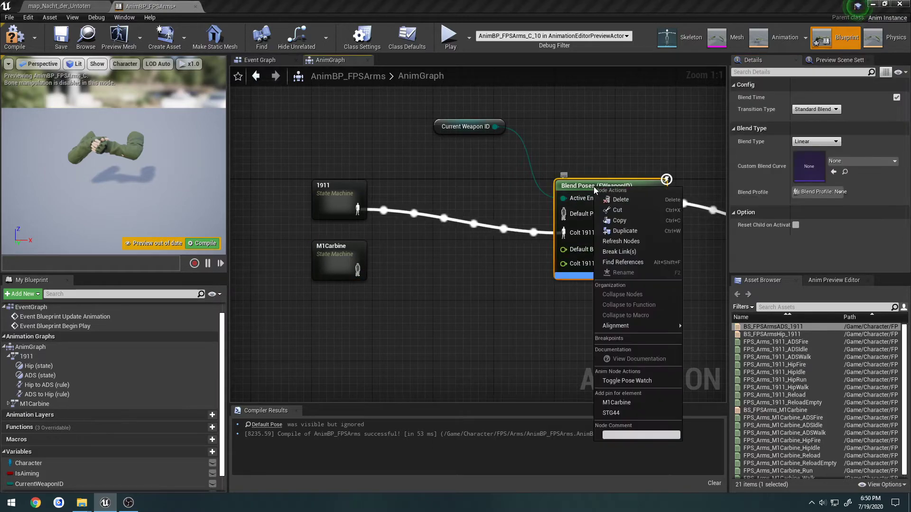
pyautogui.click(624, 402)
pyautogui.moveTo(564, 251); pyautogui.dragTo(330, 254)
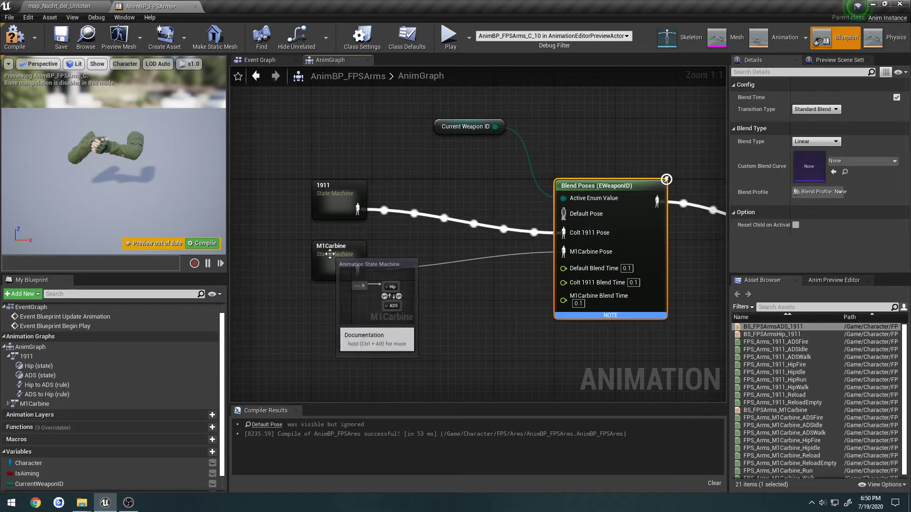
# - In the M1Carbine Hip state, replace the 1911 blend space with BS_FPSArms_M1Carbine wired from Speed to the output pose, then compile and save
pyautogui.doubleClick(330, 252)
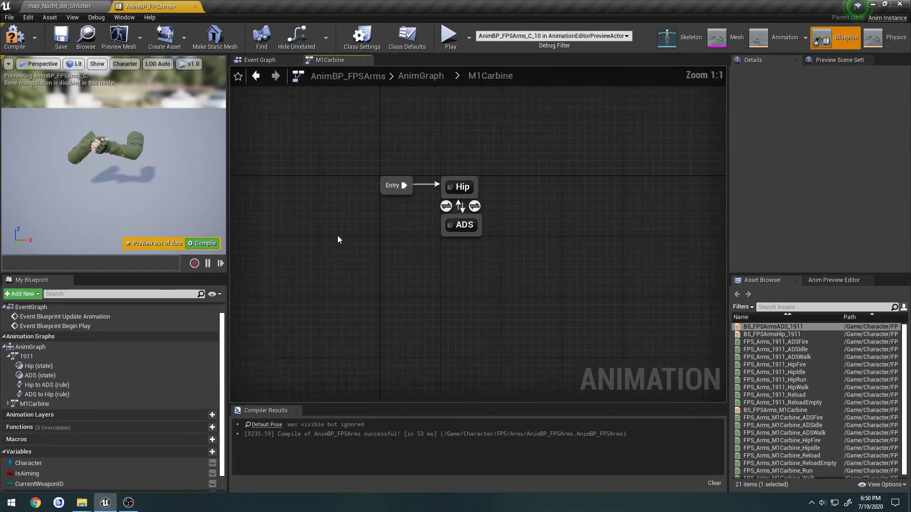
pyautogui.doubleClick(517, 226)
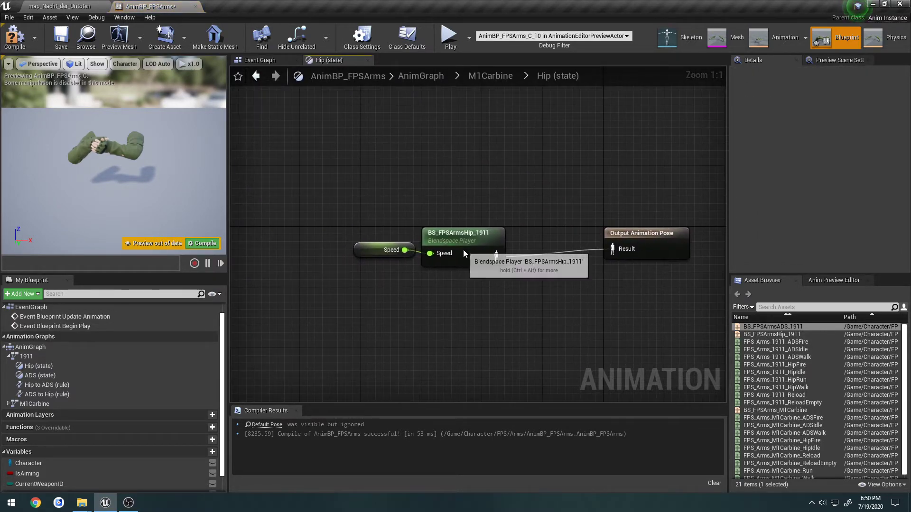
pyautogui.press('Delete')
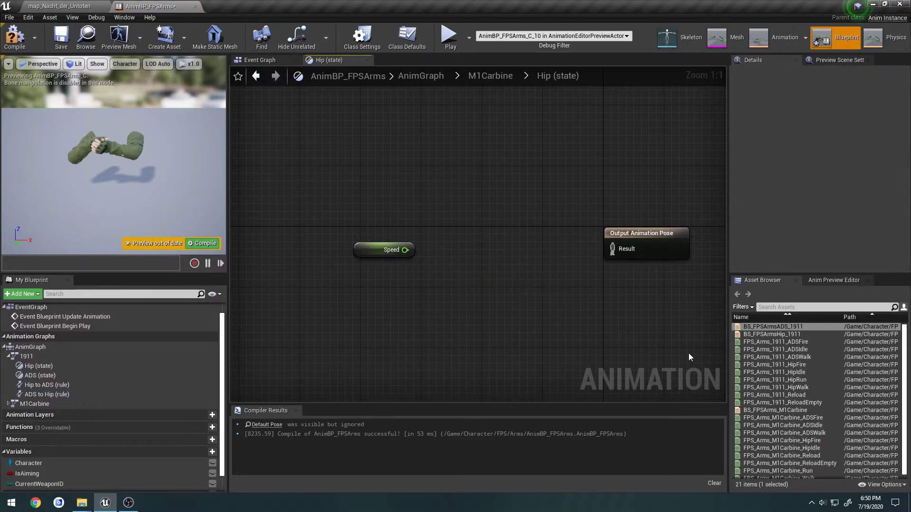
pyautogui.moveTo(778, 410); pyautogui.dragTo(416, 252)
pyautogui.moveTo(613, 256); pyautogui.dragTo(612, 248)
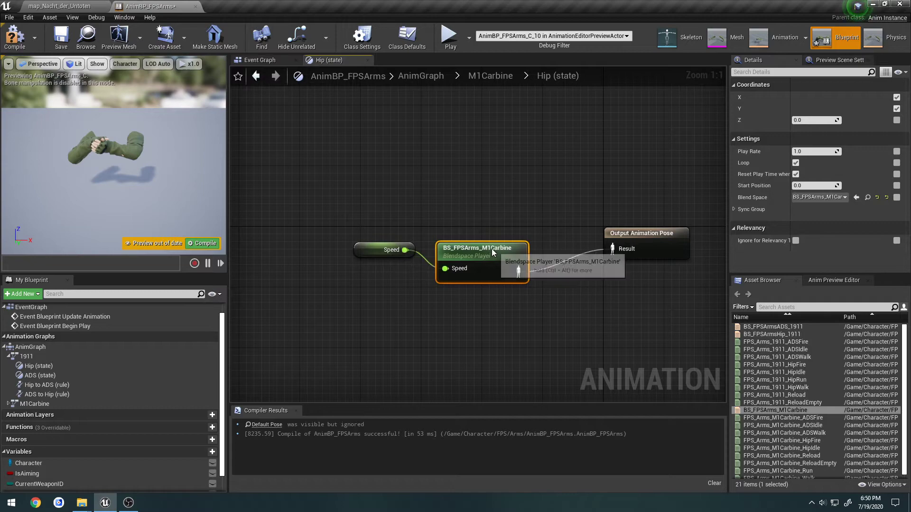
pyautogui.moveTo(519, 266); pyautogui.dragTo(520, 251)
pyautogui.click(14, 46)
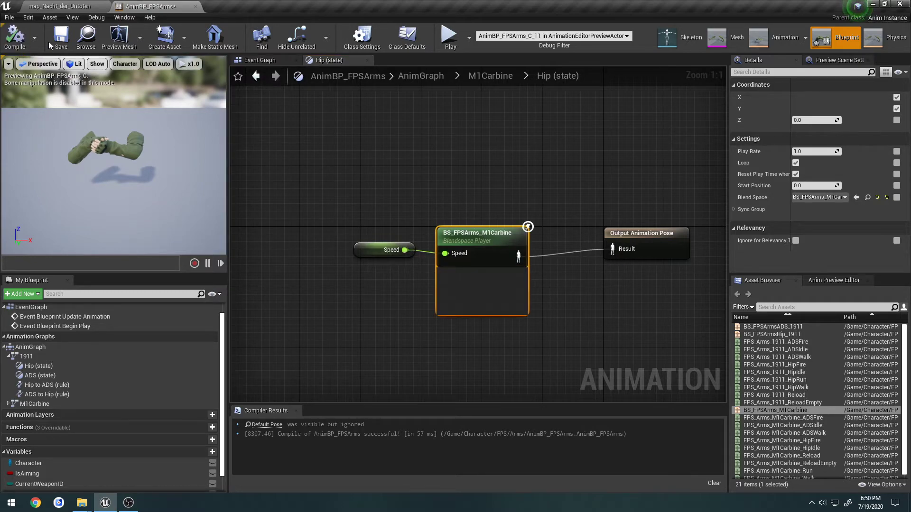
pyautogui.click(488, 233)
# - In the level editor, browse to Character/FPS/Animations/M1Carbine and select the BS_FPSArms_M1Carbine blend space
pyautogui.click(63, 5)
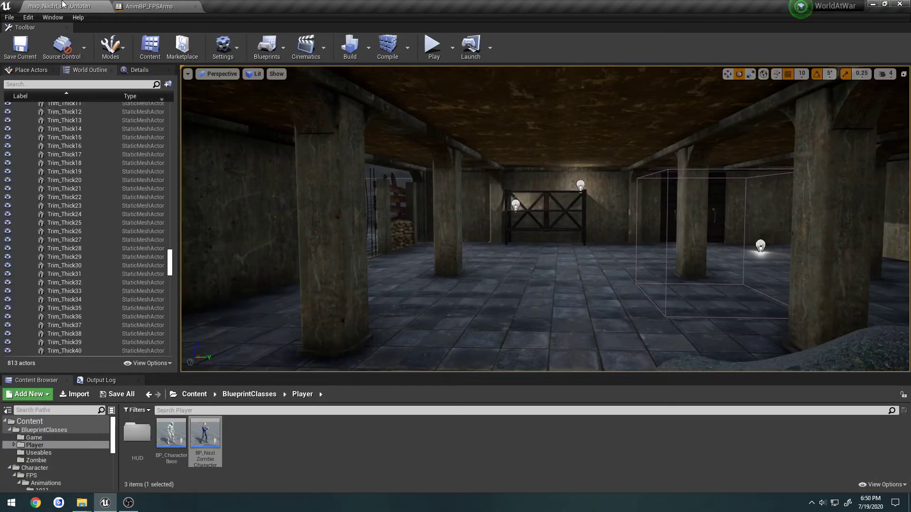
pyautogui.click(52, 475)
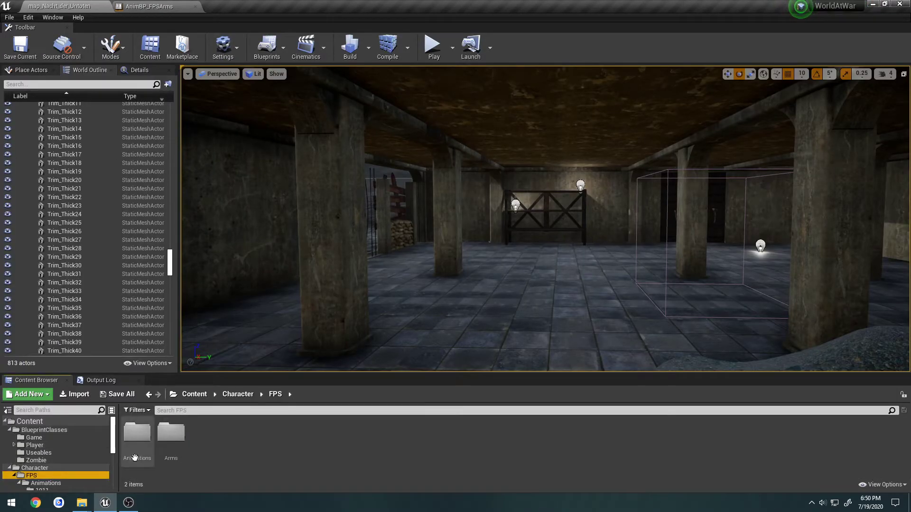
pyautogui.click(46, 483)
pyautogui.doubleClick(171, 433)
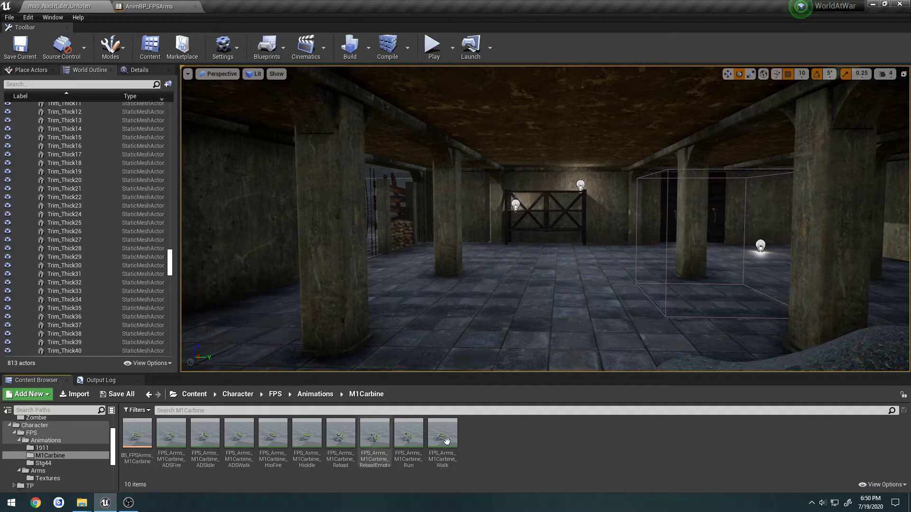
pyautogui.click(150, 441)
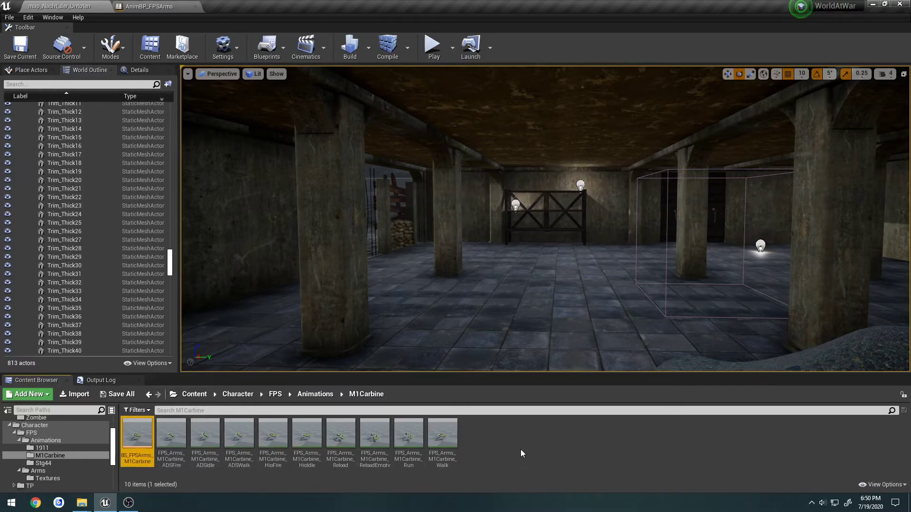
# - Duplicate the BS_FPSArms_M1Carbine blend space as BS_FPSArmsADS_M1Carbine and rename the original BS_FPSArmsHip_M1Carbine
pyautogui.click(483, 456)
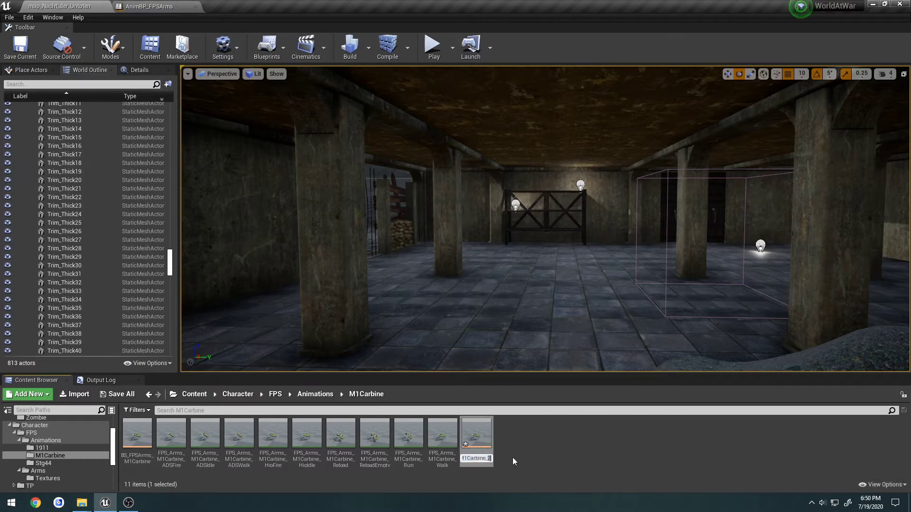
pyautogui.press('BackSpace')
pyautogui.press('BackSpace')
pyautogui.press('Left')
pyautogui.press('Left')
pyautogui.press('Left')
pyautogui.press('Left')
pyautogui.press('Left')
pyautogui.press('Left')
pyautogui.press('Left')
pyautogui.press('Left')
pyautogui.press('Left')
pyautogui.press('Left')
pyautogui.press('Left')
pyautogui.press('Left')
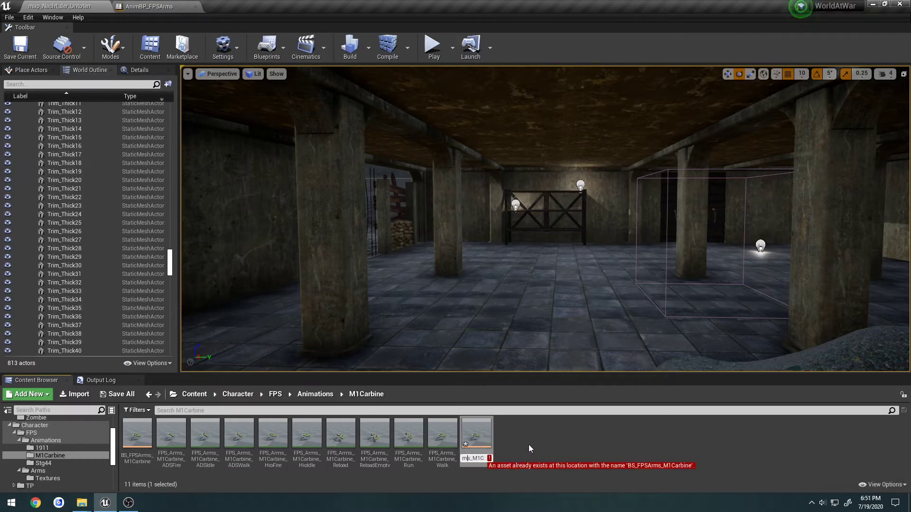
pyautogui.press('Right')
pyautogui.press('Right')
pyautogui.press('Right')
pyautogui.write('ADS_')
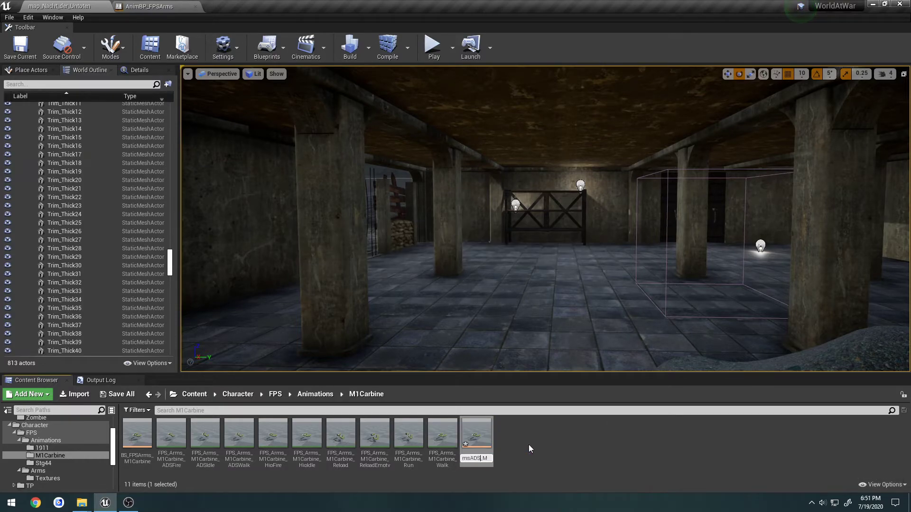
pyautogui.press('Return')
pyautogui.click(132, 434)
pyautogui.click(143, 458)
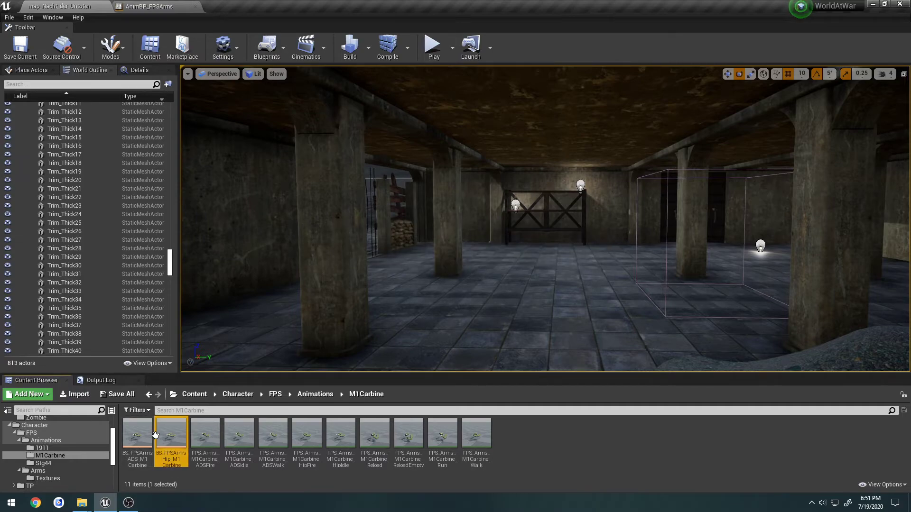
# - Open BS_FPSArmsADS_M1Carbine and delete its idle, walk and run samples from the blend graph
pyautogui.doubleClick(142, 434)
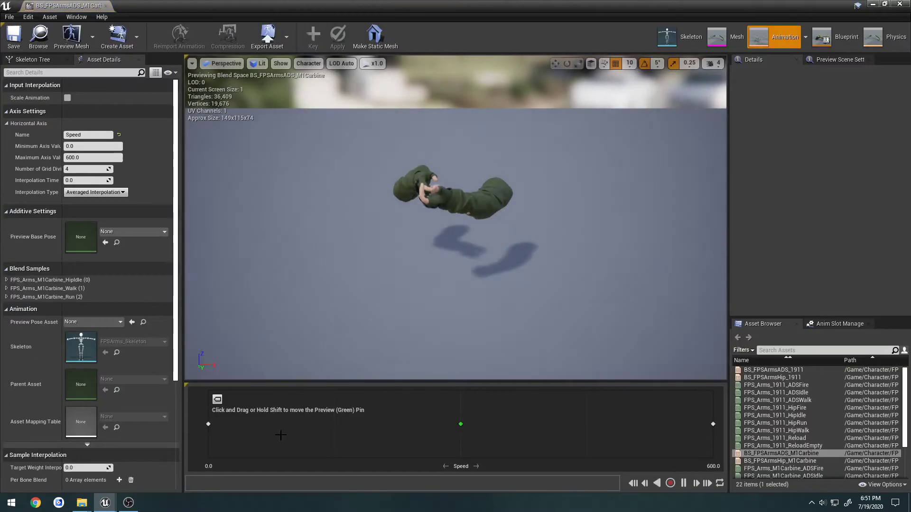
pyautogui.press('Delete')
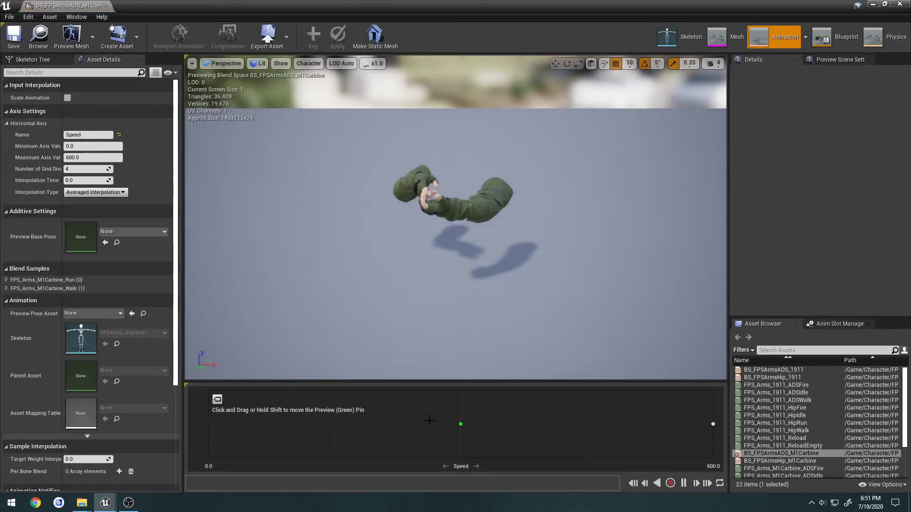
pyautogui.moveTo(461, 423); pyautogui.dragTo(437, 424)
pyautogui.click(461, 424)
pyautogui.press('Delete')
pyautogui.click(713, 424)
pyautogui.press('Delete')
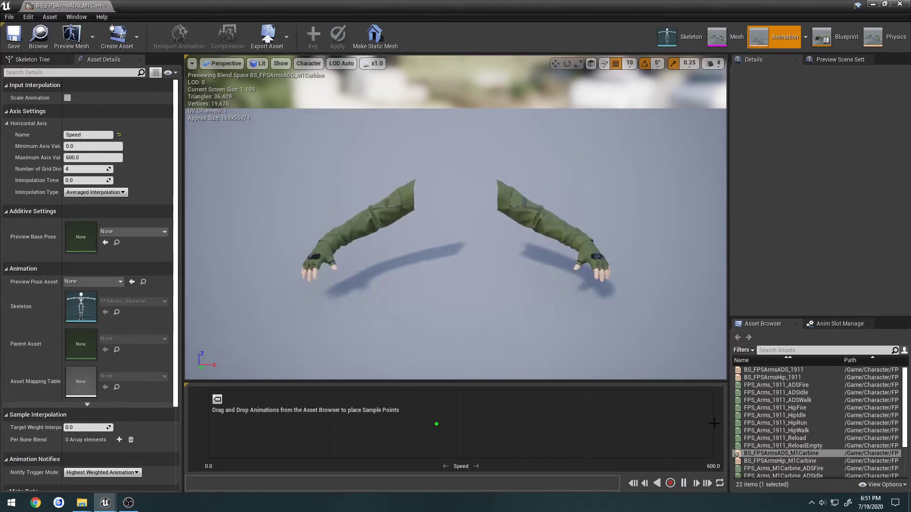
# - Set the maximum Speed axis value to 300, place M1Carbine_ADSIdle at 0 and M1Carbine_ADSWalk at 300, and save and close the blend space
pyautogui.click(76, 158)
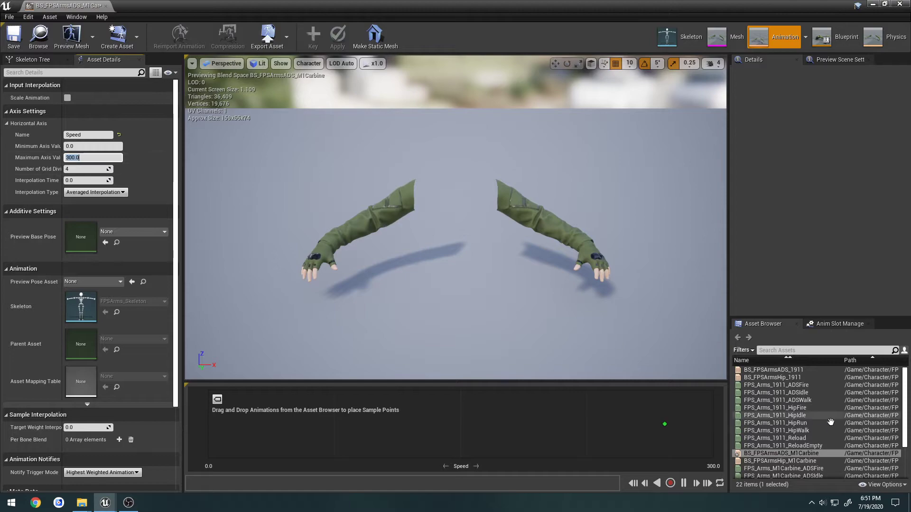
pyautogui.scroll(-3, 833, 430)
pyautogui.moveTo(816, 423); pyautogui.dragTo(212, 424)
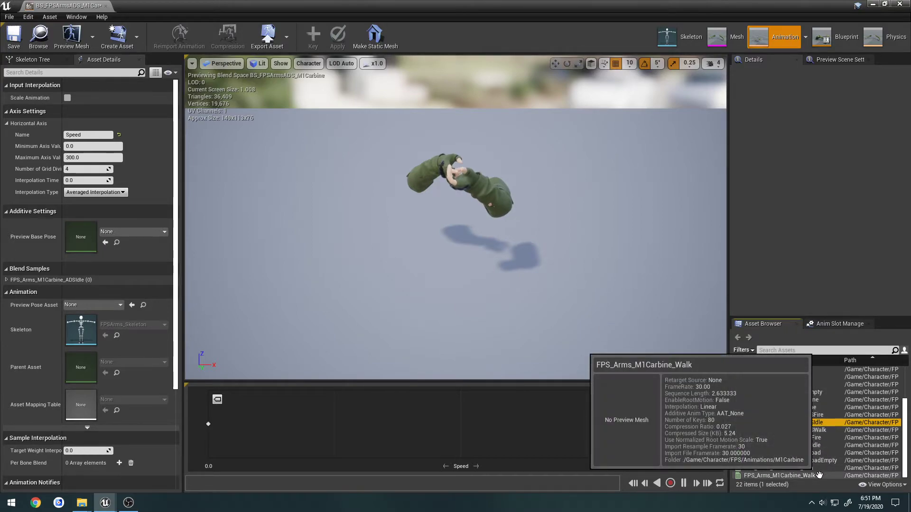
pyautogui.moveTo(818, 430); pyautogui.dragTo(711, 424)
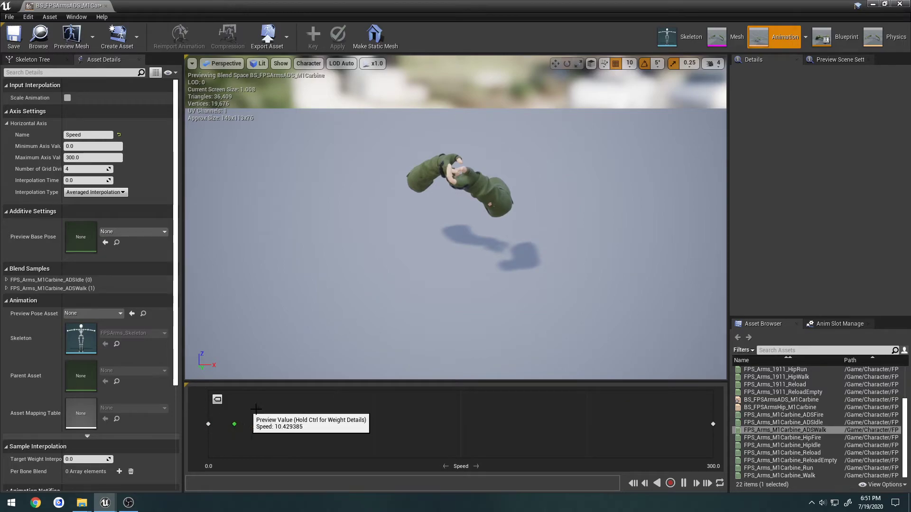
pyautogui.click(13, 39)
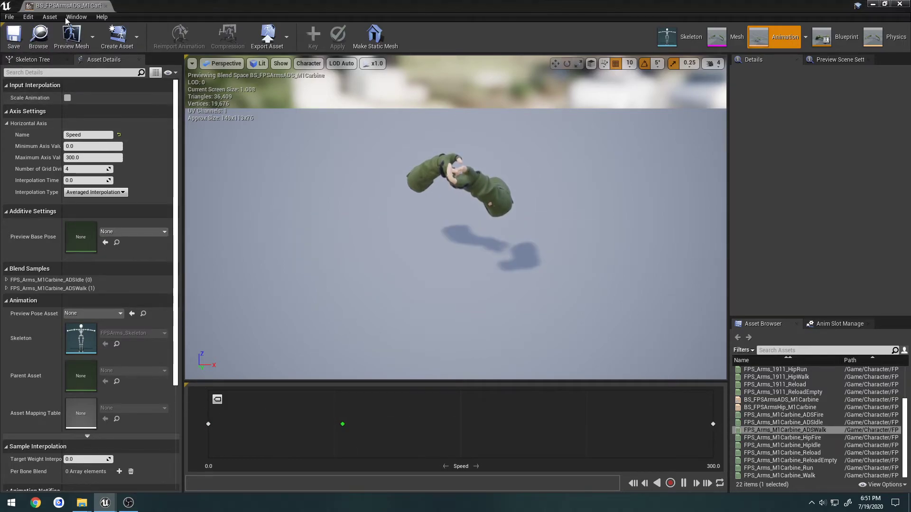
pyautogui.click(106, 6)
# - In the M1Carbine ADS state of AnimBP_FPSArms, replace the 1911 blend space with BS_FPSArmsADS_M1Carbine wired from Speed to the output pose, and save
pyautogui.click(161, 7)
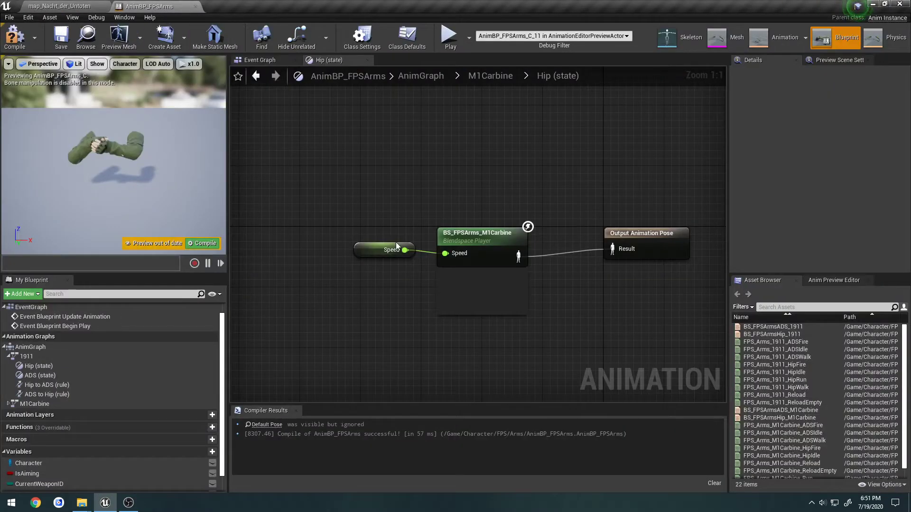
pyautogui.hotkey('alt', 'Left')
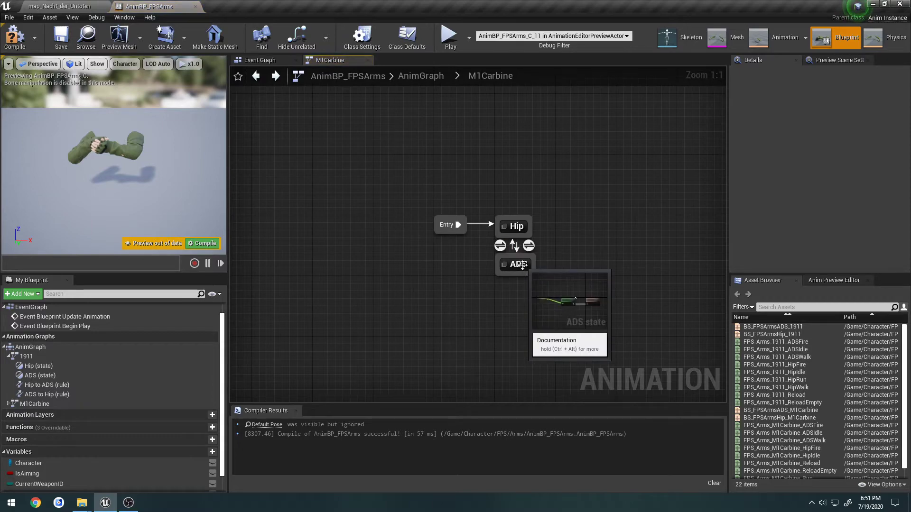
pyautogui.doubleClick(522, 265)
pyautogui.click(508, 246)
pyautogui.press('Delete')
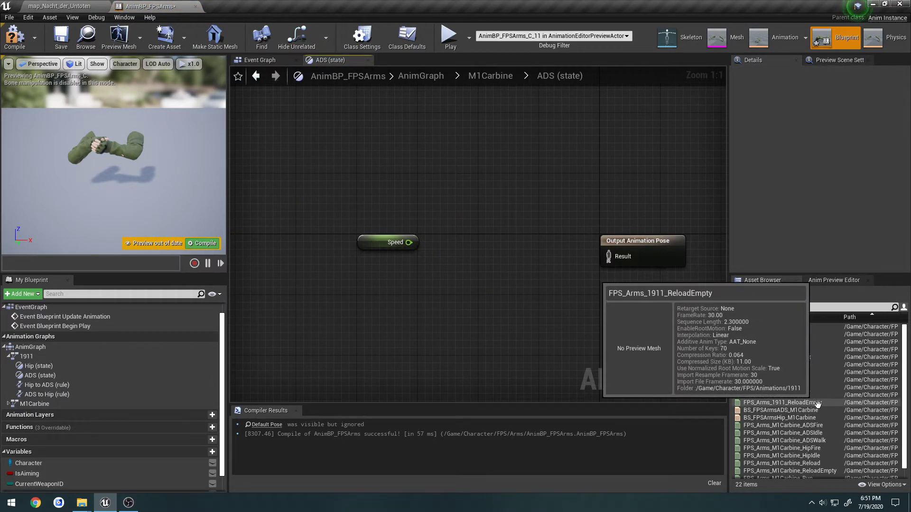
pyautogui.moveTo(780, 411); pyautogui.dragTo(488, 254)
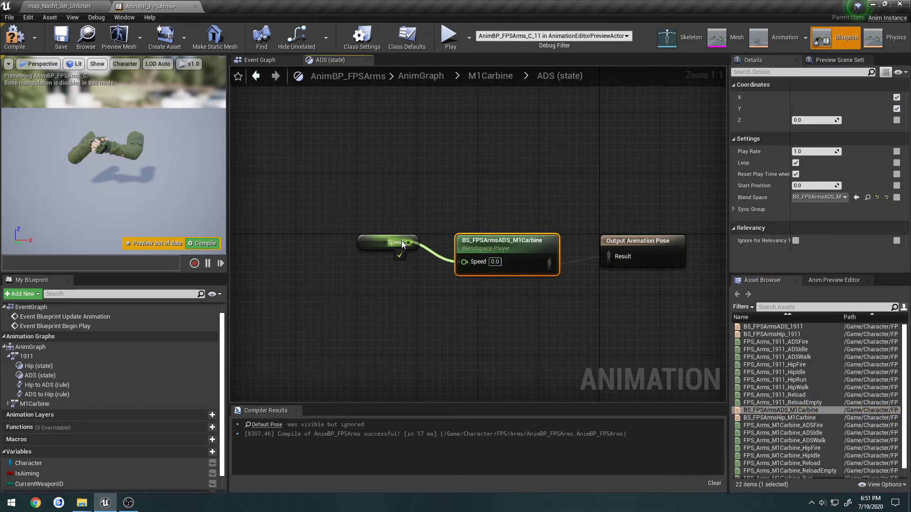
pyautogui.hotkey('ctrl', 's')
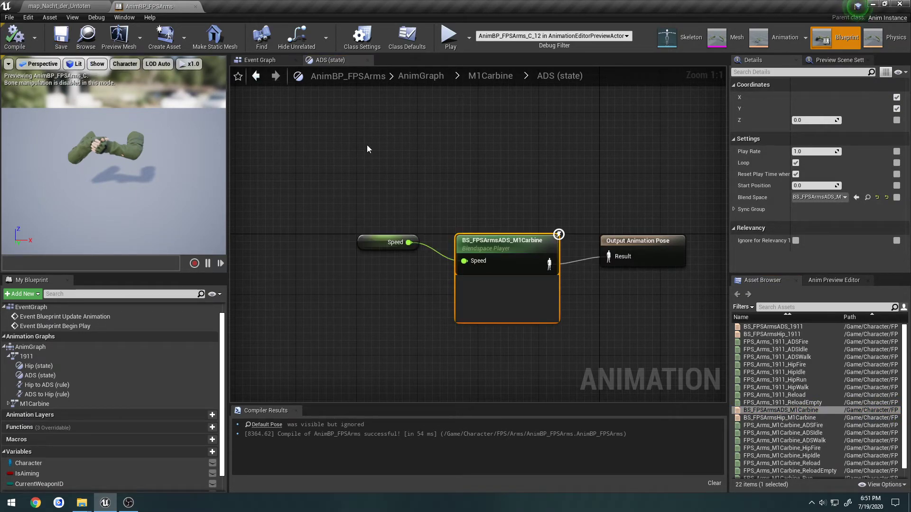
# - Open BP_NaziZombieCharacter from BlueprintClasses/Player, set its Starting Weapon Class to BP_M1Carbine and compile
pyautogui.click(71, 5)
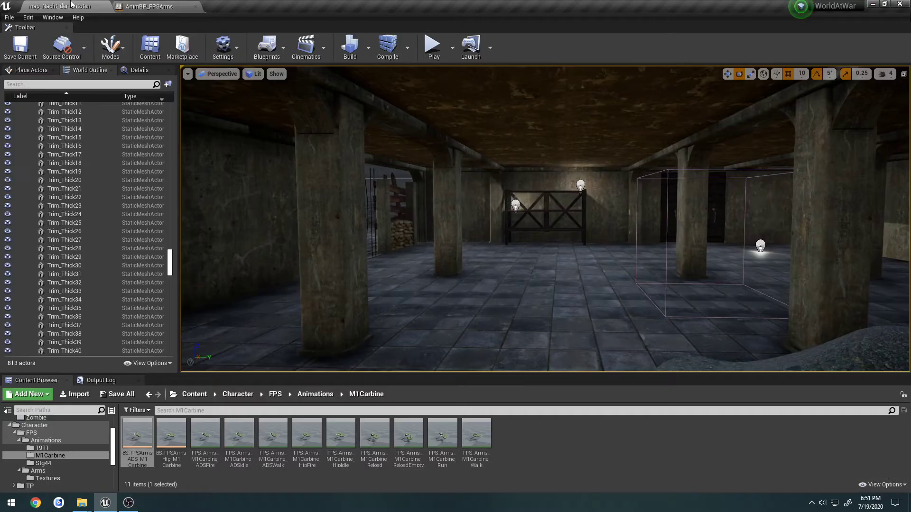
pyautogui.scroll(3, 86, 430)
pyautogui.click(60, 430)
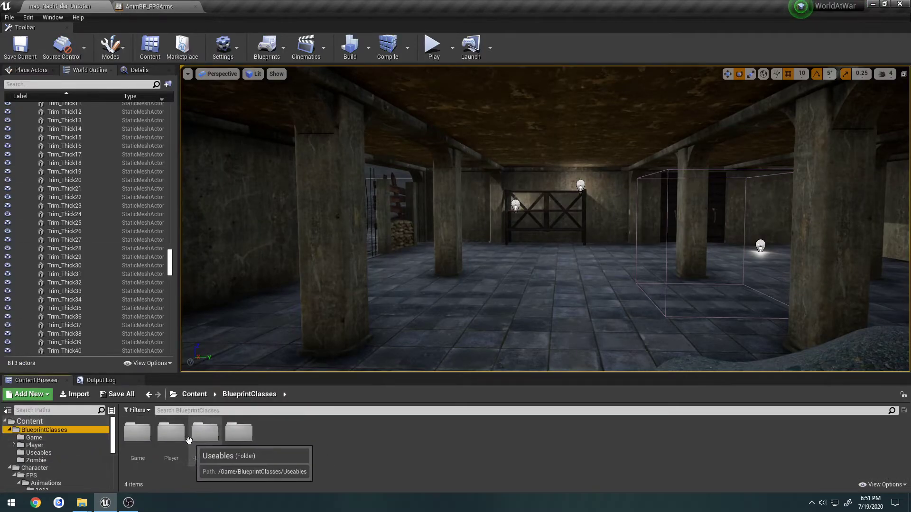
pyautogui.doubleClick(171, 432)
pyautogui.doubleClick(218, 446)
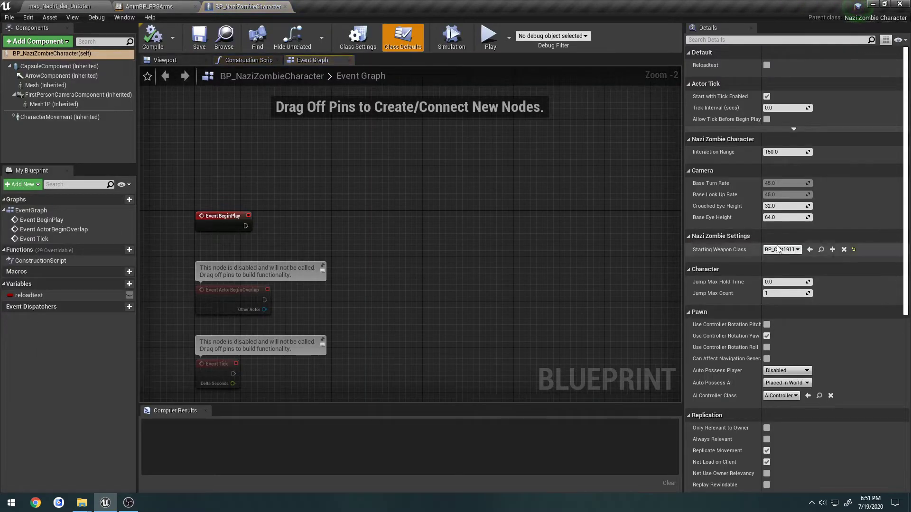
pyautogui.click(782, 249)
pyautogui.click(798, 289)
pyautogui.click(153, 38)
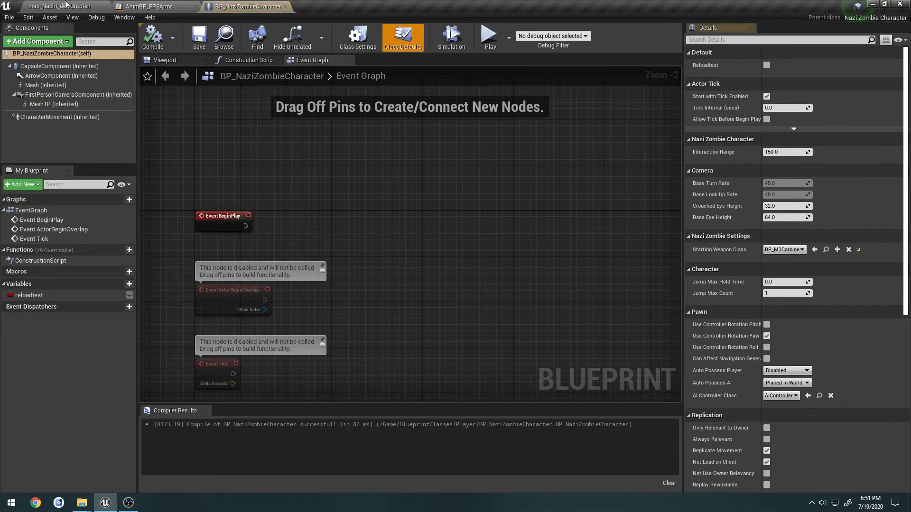
# - Play the level to test the M1Carbine's hip and aiming animations, and end the play session
pyautogui.click(60, 6)
pyautogui.click(434, 46)
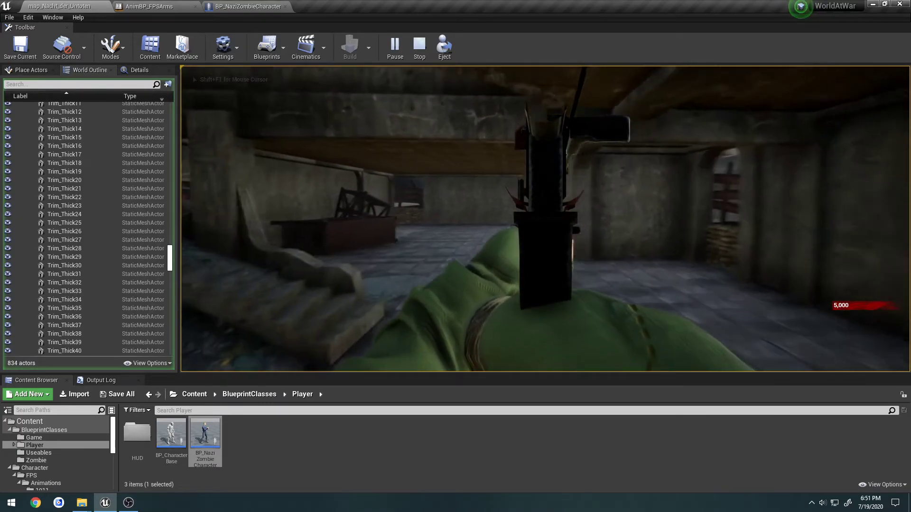
pyautogui.press('Escape')
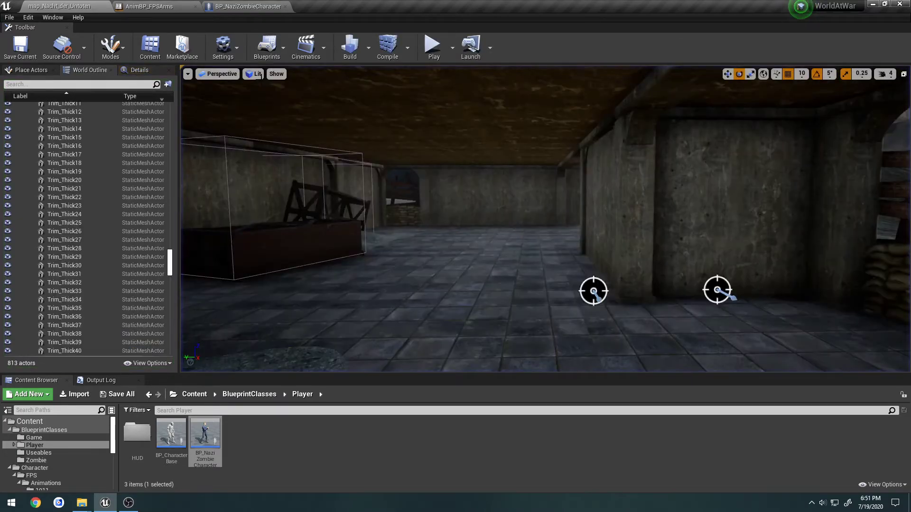
# - Close the BP_NaziZombieCharacter blueprint and return to the main AnimGraph of AnimBP_FPSArms
pyautogui.click(248, 6)
pyautogui.click(287, 6)
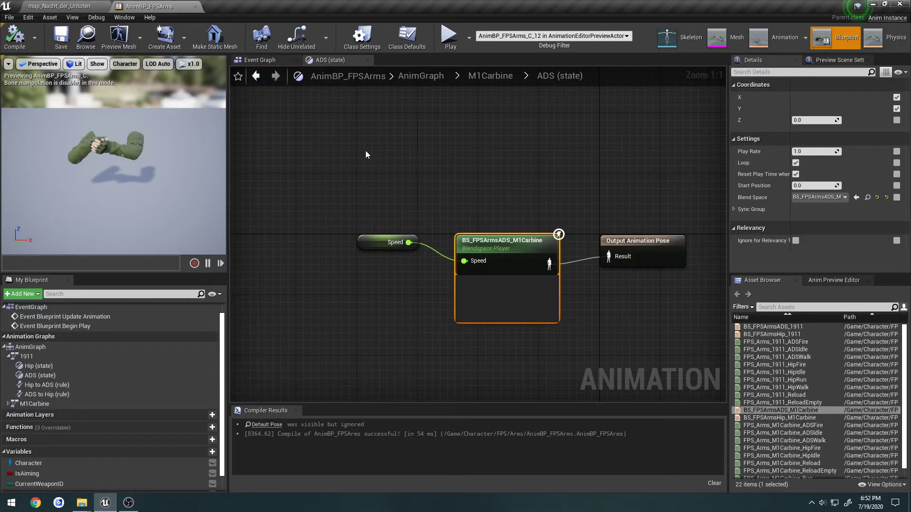
pyautogui.hotkey('alt', 'Left')
pyautogui.hotkey('alt', 'Left')
pyautogui.moveTo(469, 222); pyautogui.dragTo(458, 219, button='right')
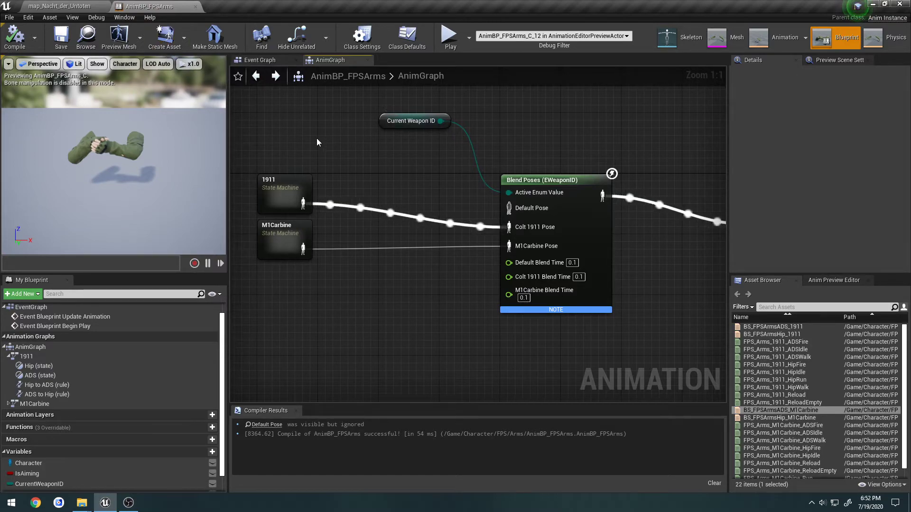
# - In Character/FPS/Animations/1911, create an animation montage for FPSArms_Skeleton and name it AM_FPSArms_1911
pyautogui.click(60, 5)
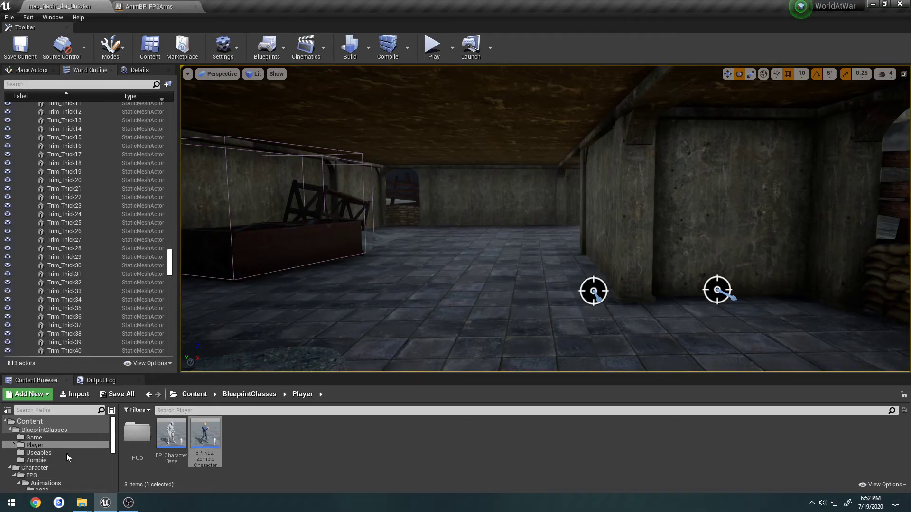
pyautogui.click(53, 474)
pyautogui.doubleClick(135, 433)
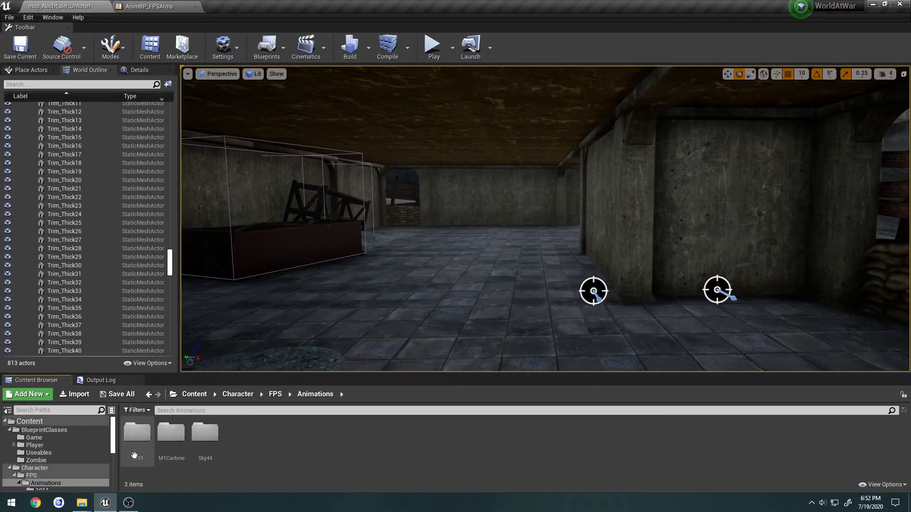
pyautogui.click(135, 438)
pyautogui.doubleClick(135, 438)
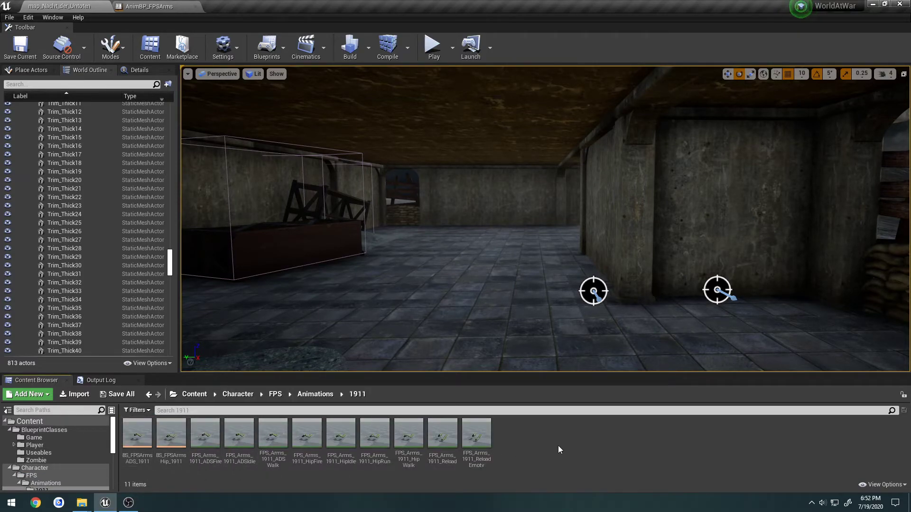
pyautogui.rightClick(547, 438)
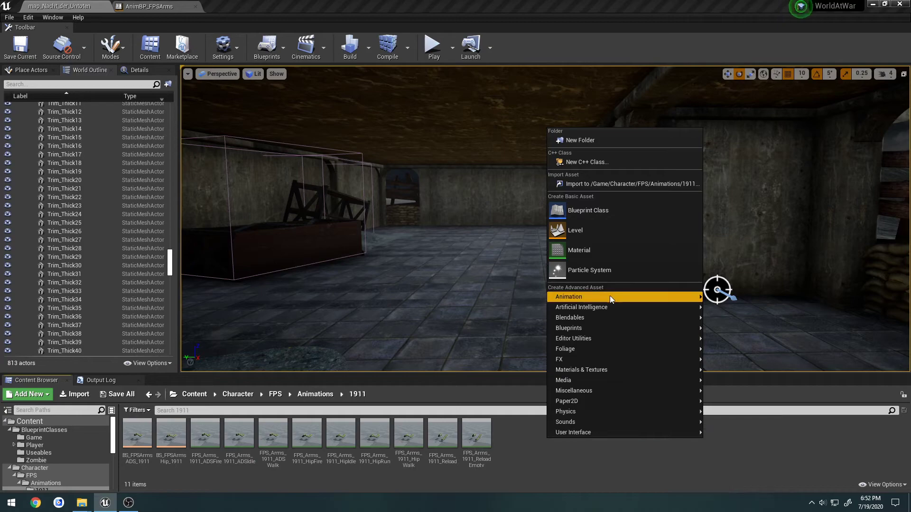
pyautogui.moveTo(610, 296)
pyautogui.click(782, 283)
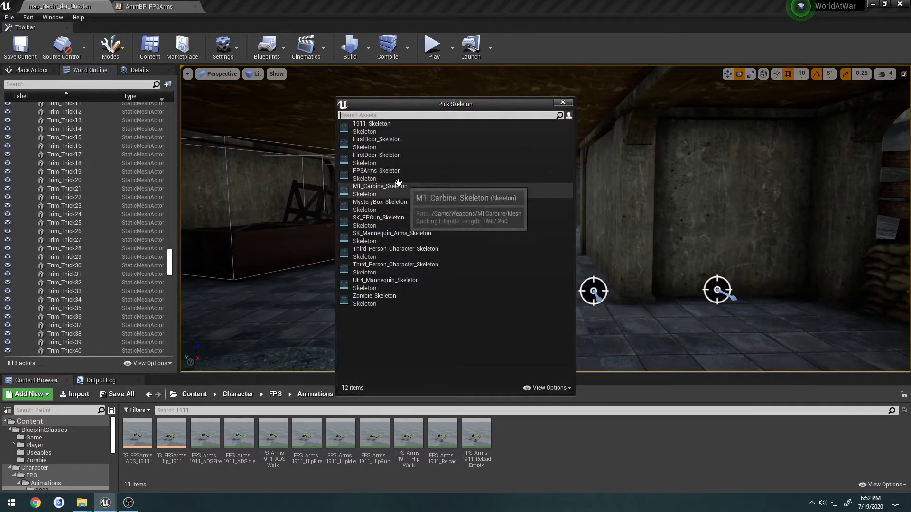
pyautogui.click(379, 171)
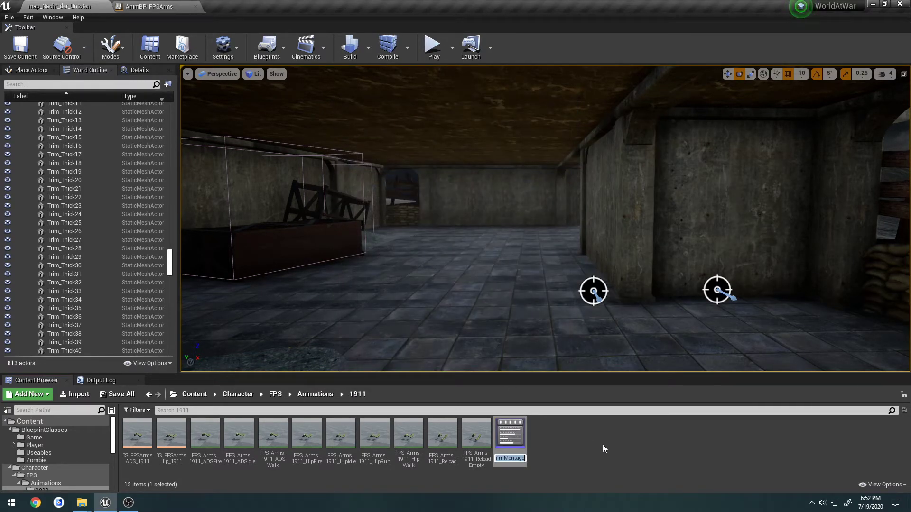
pyautogui.write('AM_')
pyautogui.write('FPSArms')
pyautogui.write('_')
pyautogui.write('1911')
pyautogui.press('Return')
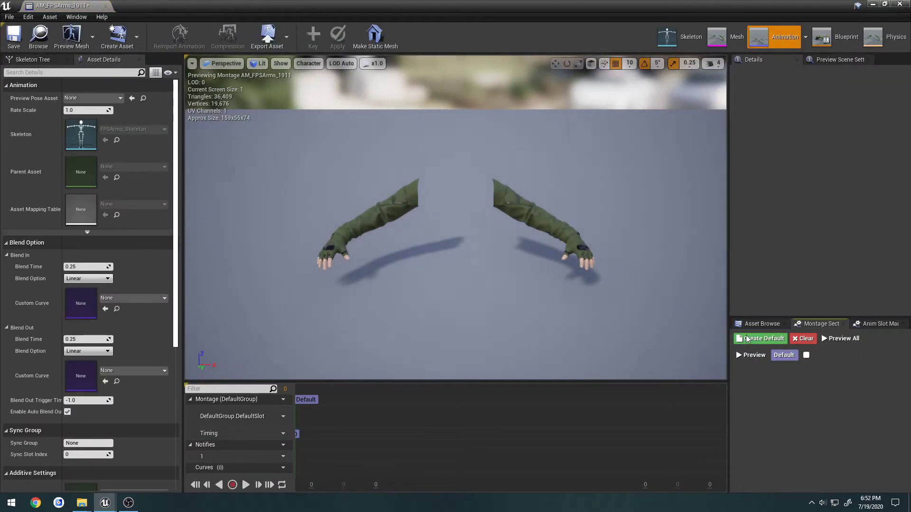
# - Add the FPS_Arms_1911 ADSFire, HipFire, Reload and ReloadEmpty animations in that order to the montage's DefaultSlot track
pyautogui.click(761, 324)
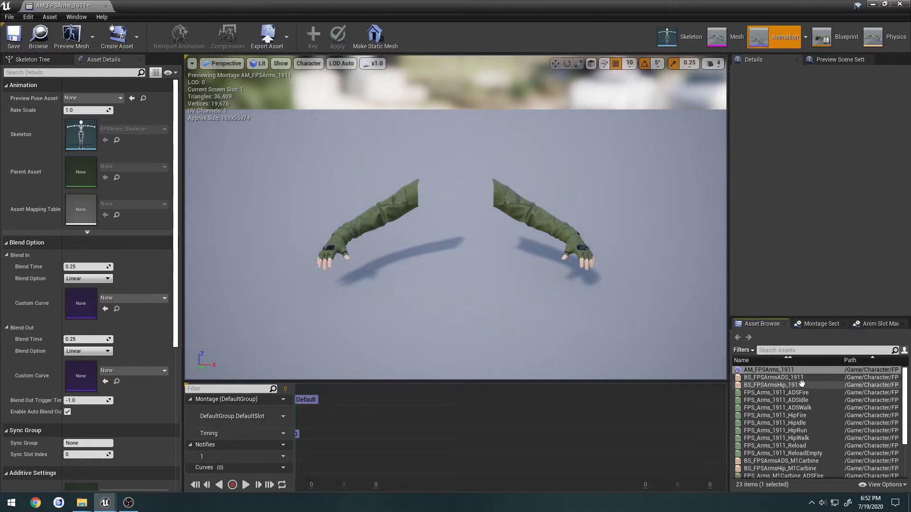
pyautogui.moveTo(778, 393); pyautogui.dragTo(310, 417)
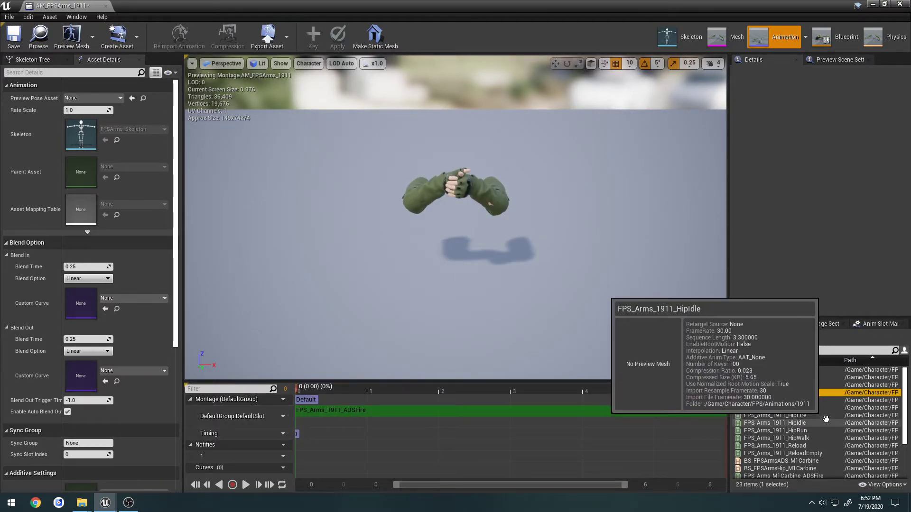
pyautogui.moveTo(778, 415); pyautogui.dragTo(465, 414)
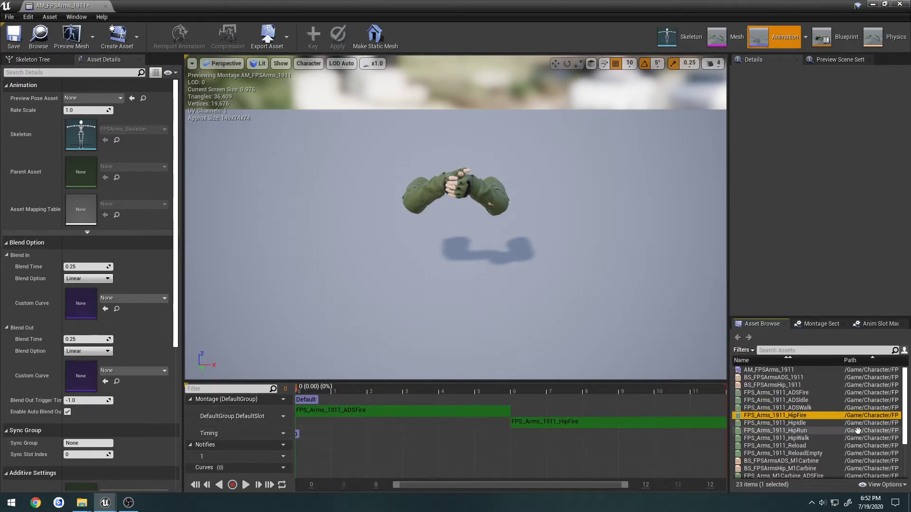
pyautogui.moveTo(778, 445); pyautogui.dragTo(620, 420)
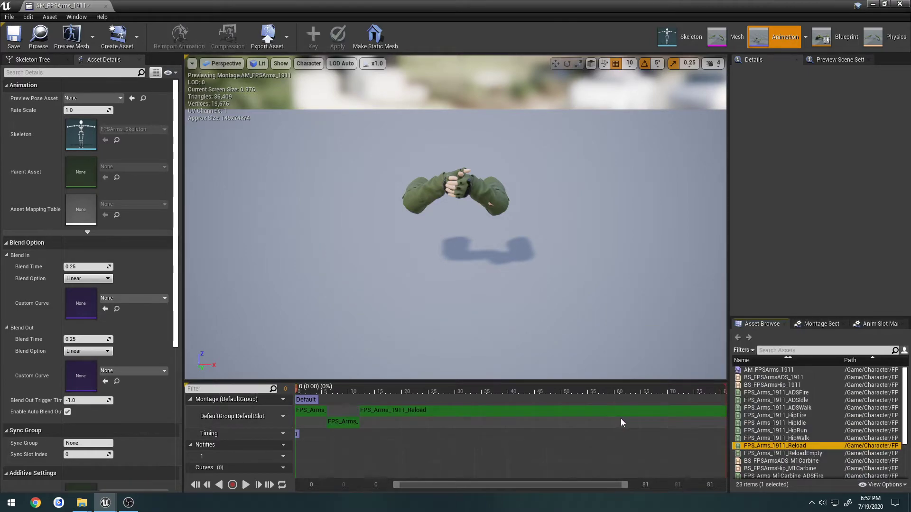
pyautogui.moveTo(783, 454); pyautogui.dragTo(466, 429)
pyautogui.scroll(3, 454, 429)
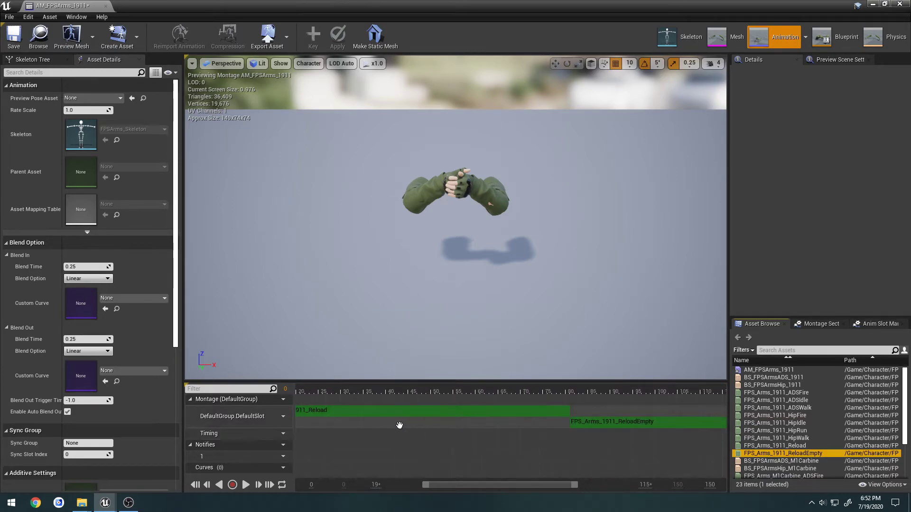
pyautogui.moveTo(498, 442); pyautogui.dragTo(533, 465, button='right')
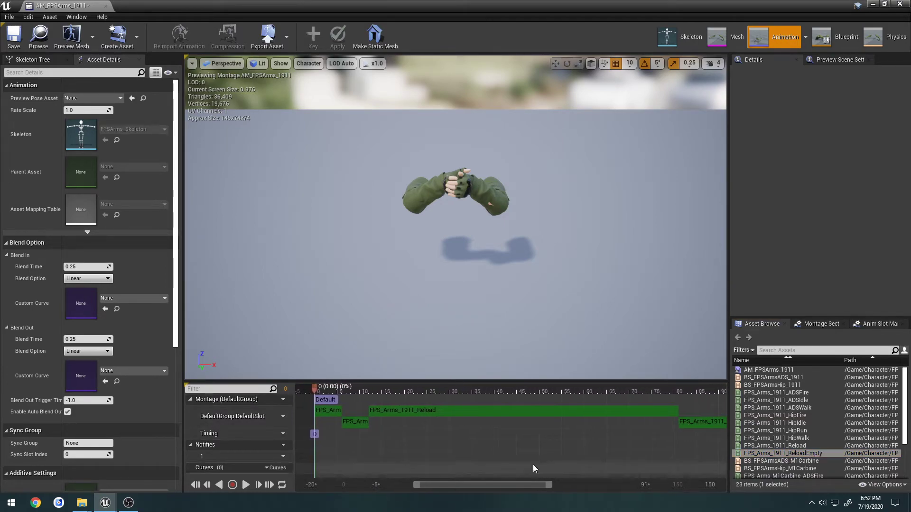
# - Create two new montage sections named FireADS and FireHip, moving FireADS near the start of the timeline
pyautogui.rightClick(380, 397)
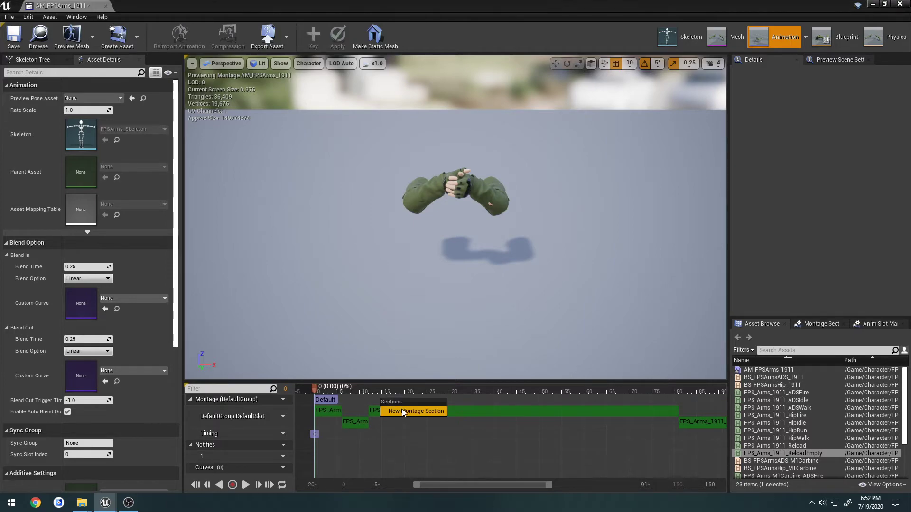
pyautogui.click(406, 411)
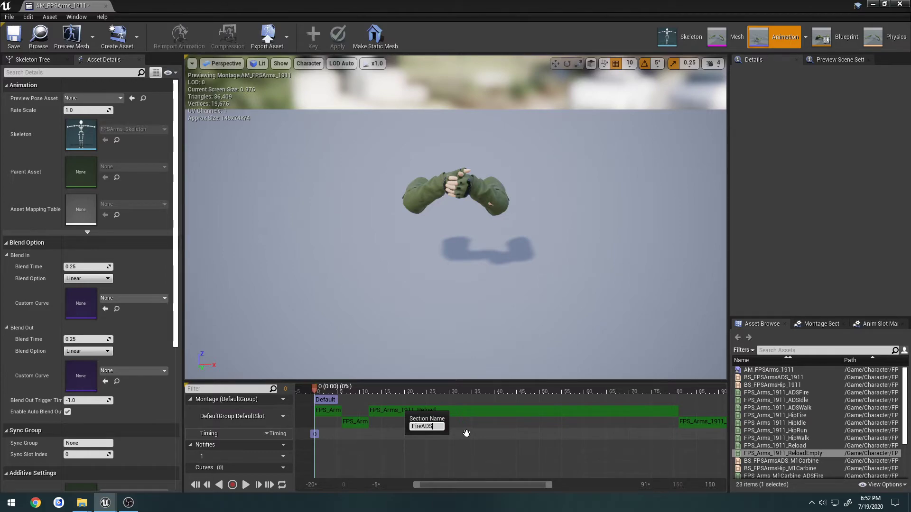
pyautogui.press('Return')
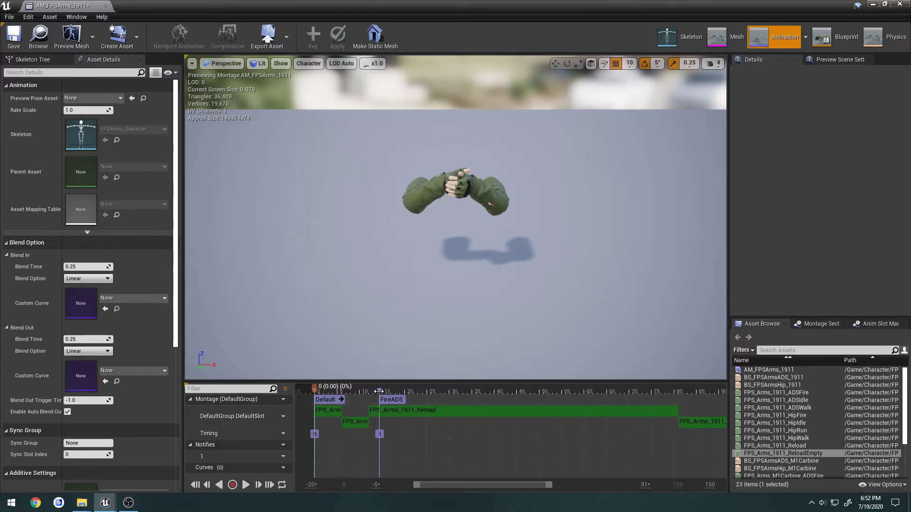
pyautogui.moveTo(350, 390); pyautogui.dragTo(350, 390)
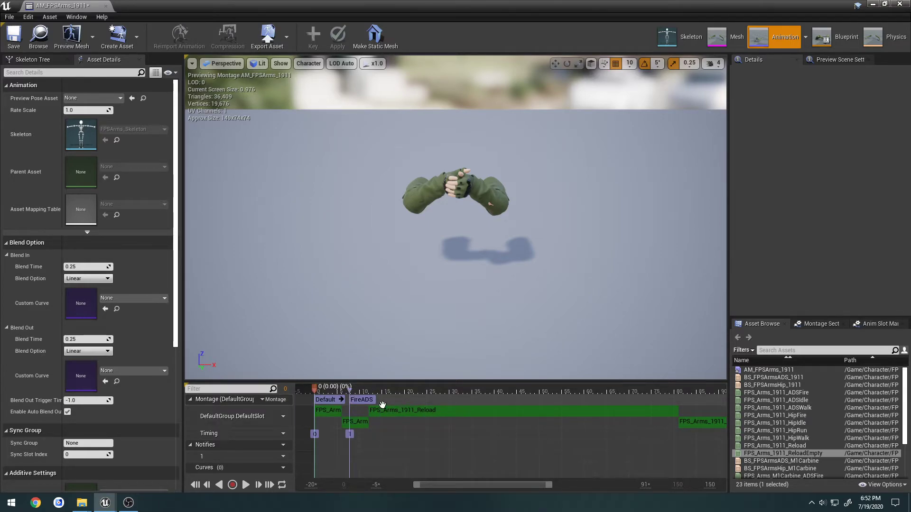
pyautogui.rightClick(414, 402)
pyautogui.click(416, 412)
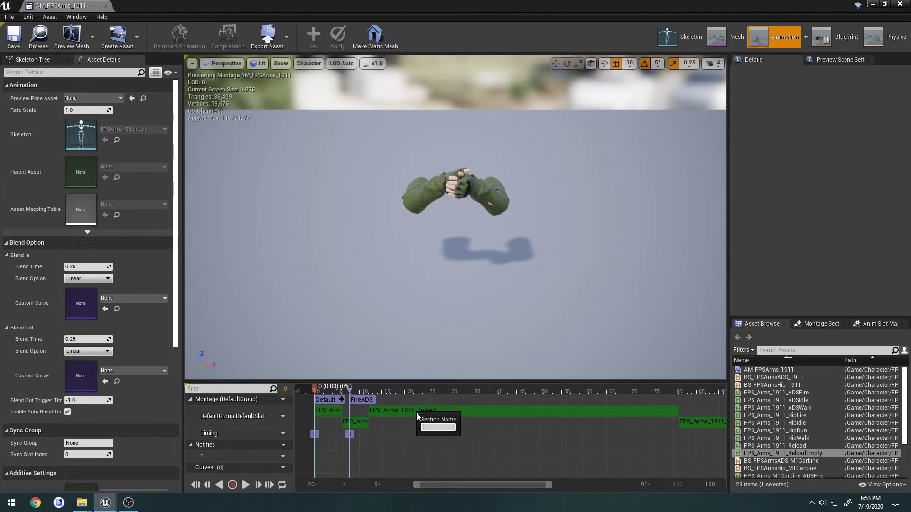
pyautogui.write('FireHip')
pyautogui.press('Return')
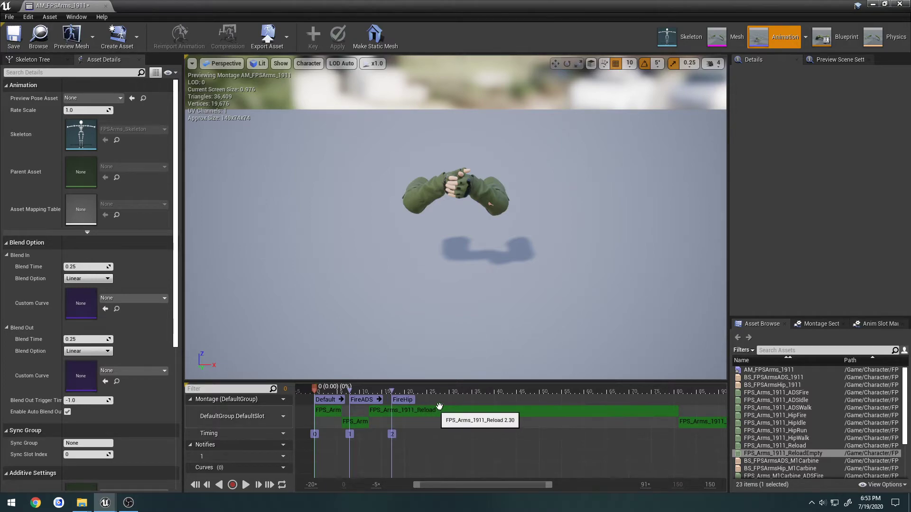
# - Create two more montage sections named Reload and ReloadEmpty, placing ReloadEmpty at the start of the ReloadEmpty animation
pyautogui.rightClick(460, 401)
pyautogui.click(480, 414)
pyautogui.write('Rel')
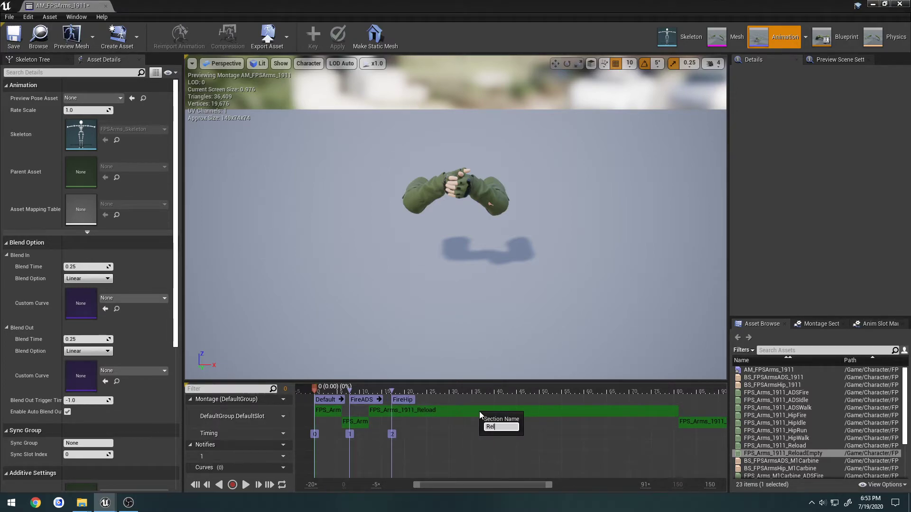
pyautogui.write('oad')
pyautogui.press('Return')
pyautogui.rightClick(538, 403)
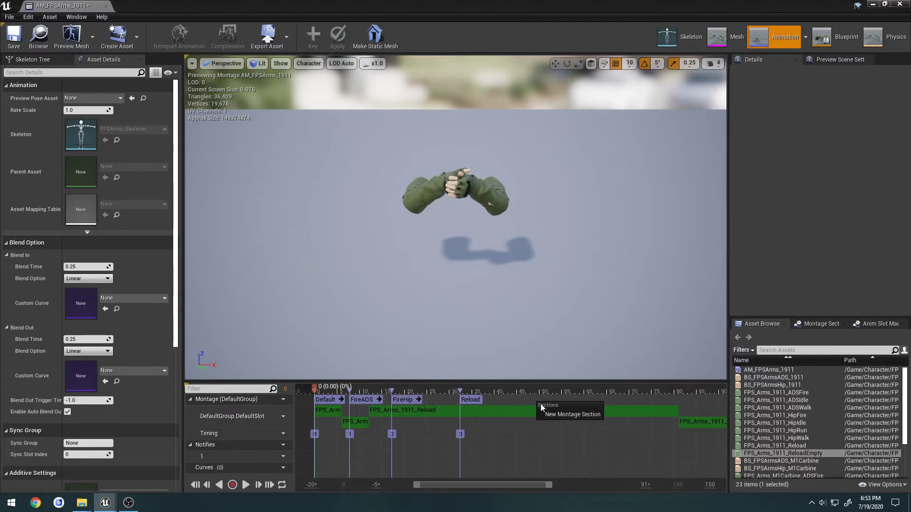
pyautogui.click(569, 414)
pyautogui.write('ReloadEmpty')
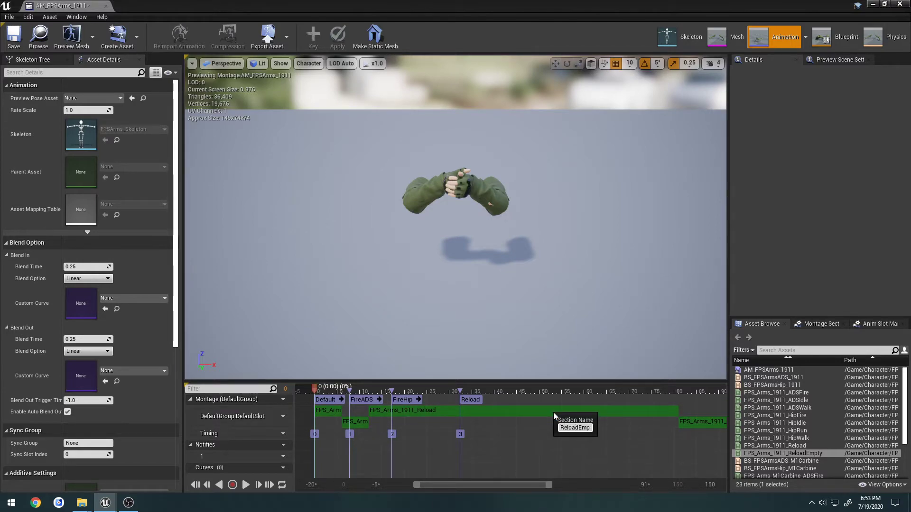
pyautogui.press('Return')
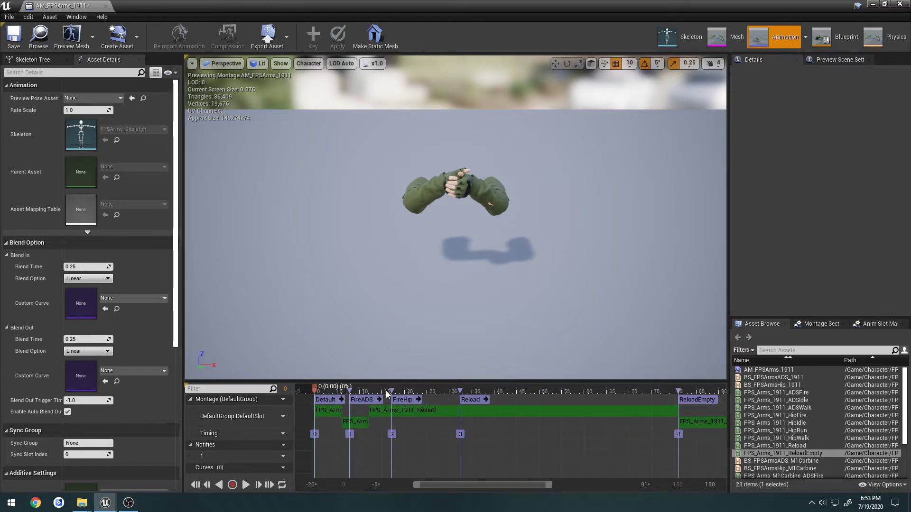
# - Delete the Default section, align FireADS, FireHip and Reload with the starts of their animations, and save the montage
pyautogui.click(329, 399)
pyautogui.press('Delete')
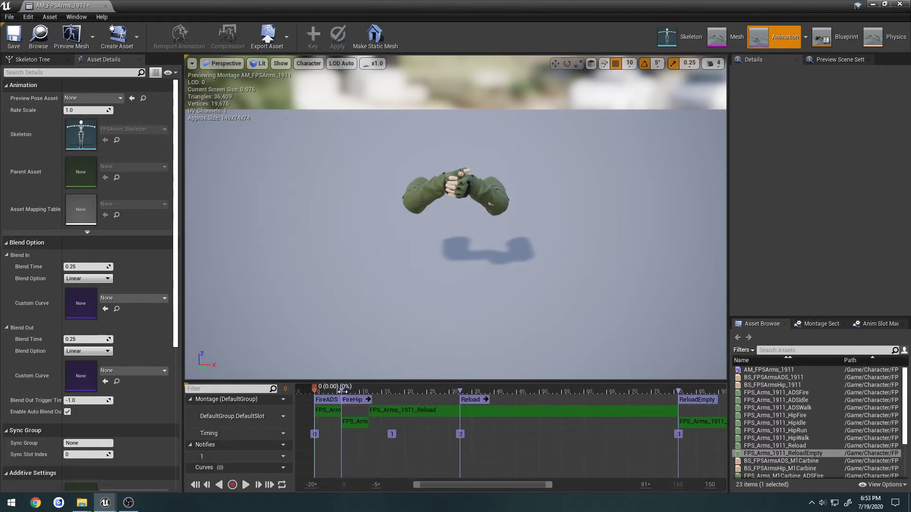
pyautogui.moveTo(342, 392); pyautogui.dragTo(342, 392)
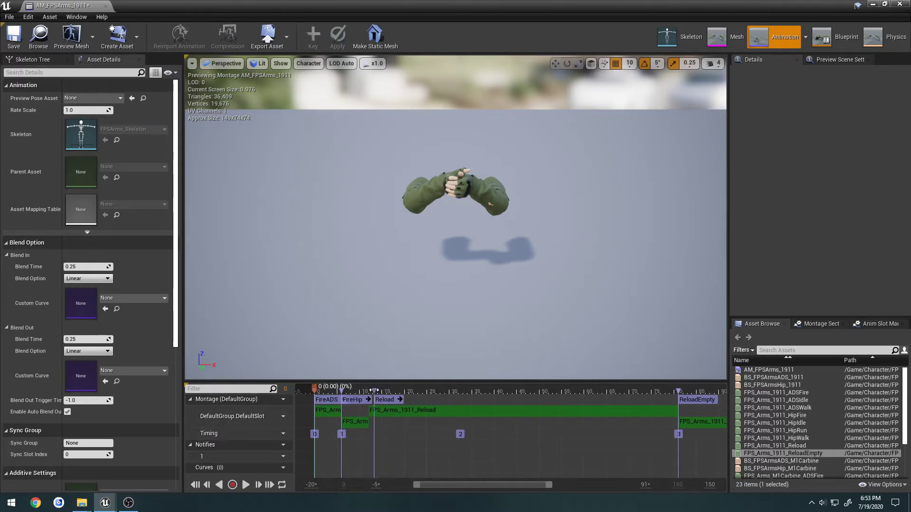
pyautogui.click(372, 391)
pyautogui.moveTo(679, 444)
pyautogui.mouseDown(button='right')
pyautogui.moveTo(548, 457)
pyautogui.moveTo(626, 472)
pyautogui.moveTo(460, 452)
pyautogui.mouseUp(button='right')
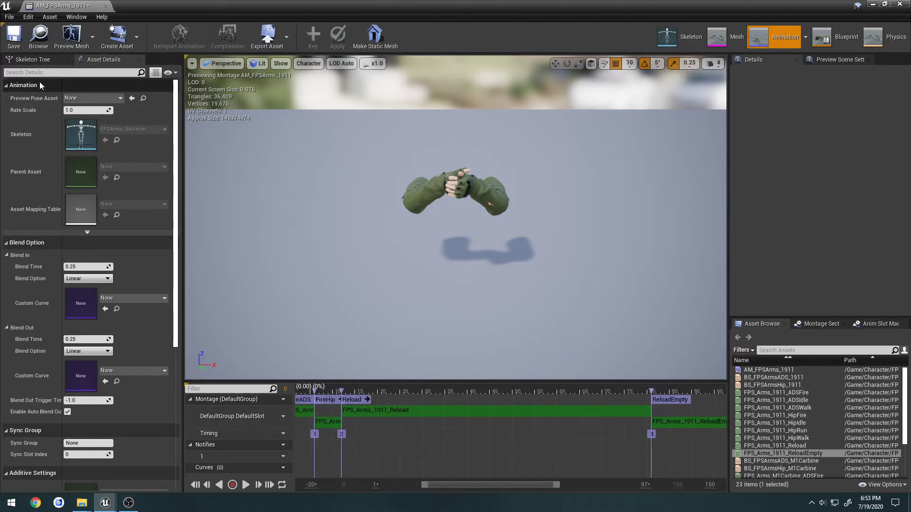
pyautogui.click(13, 37)
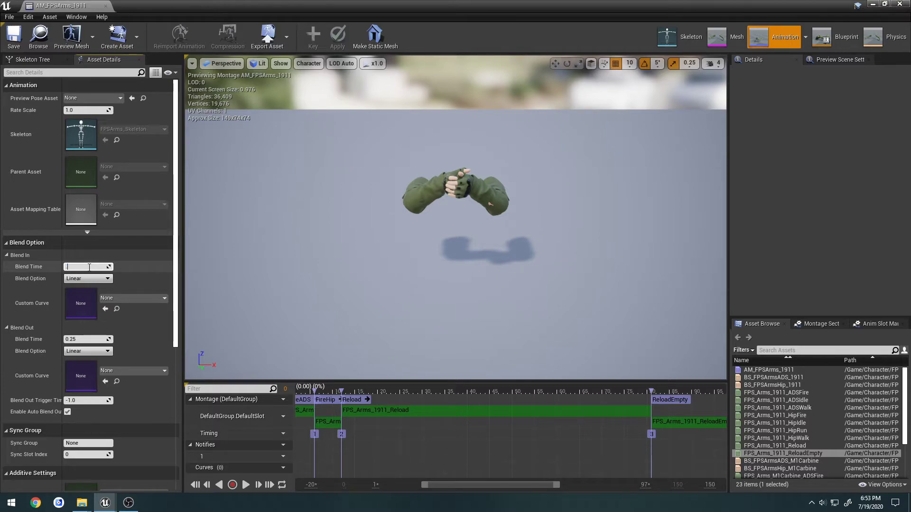
# - Set the Blend In and Blend Out times to 0.1, save, and scrub through the montage to preview the motions
pyautogui.write('1')
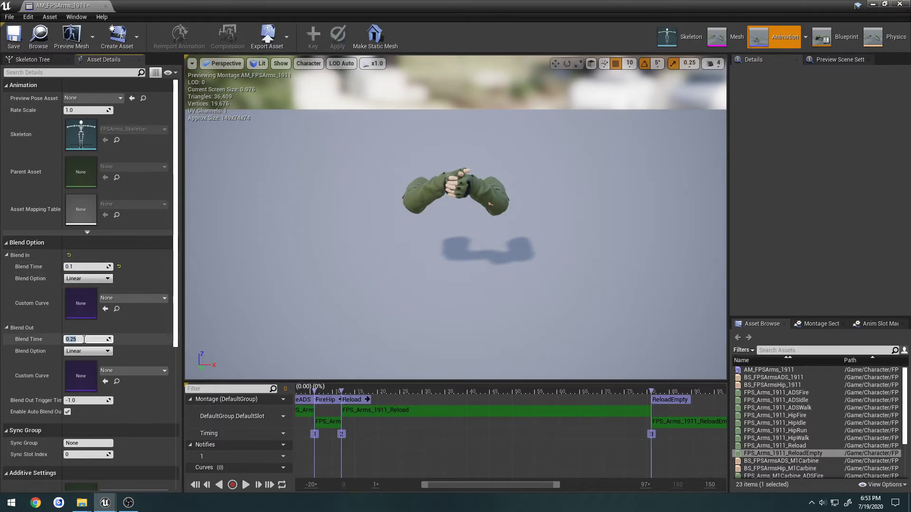
pyautogui.click(14, 37)
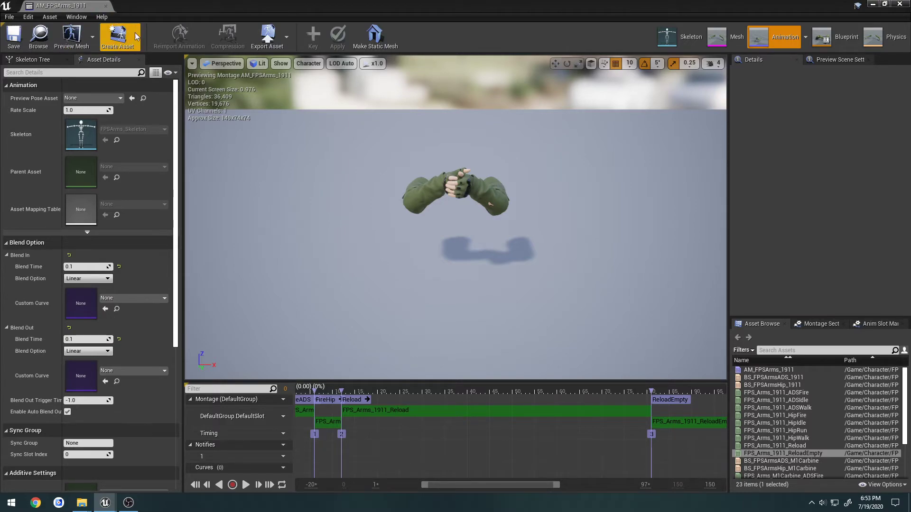
pyautogui.click(506, 390)
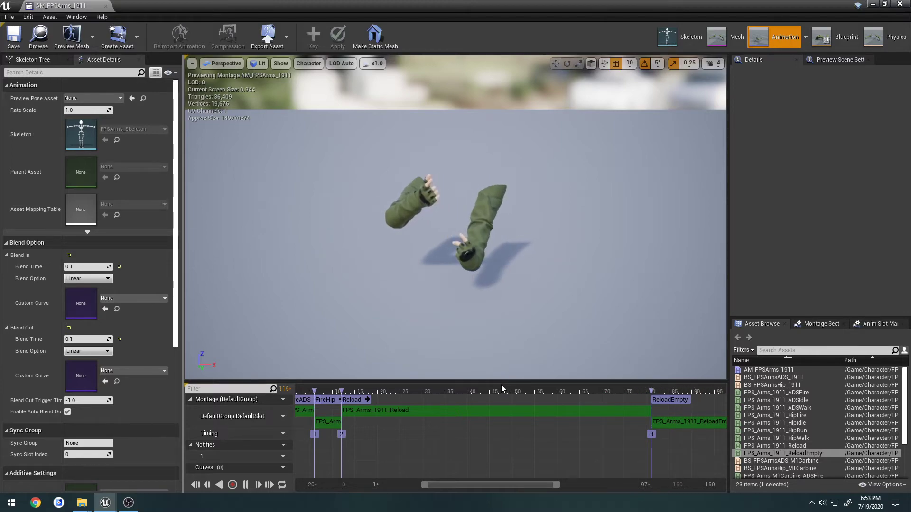
pyautogui.moveTo(302, 392); pyautogui.dragTo(395, 389)
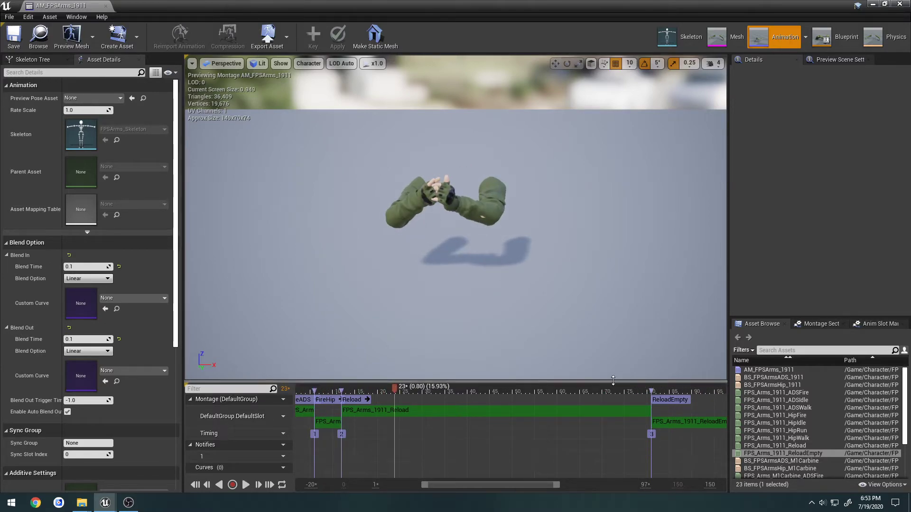
# - Clear the links between the montage sections so each plays separately, then save and close the 1911 montage
pyautogui.click(819, 326)
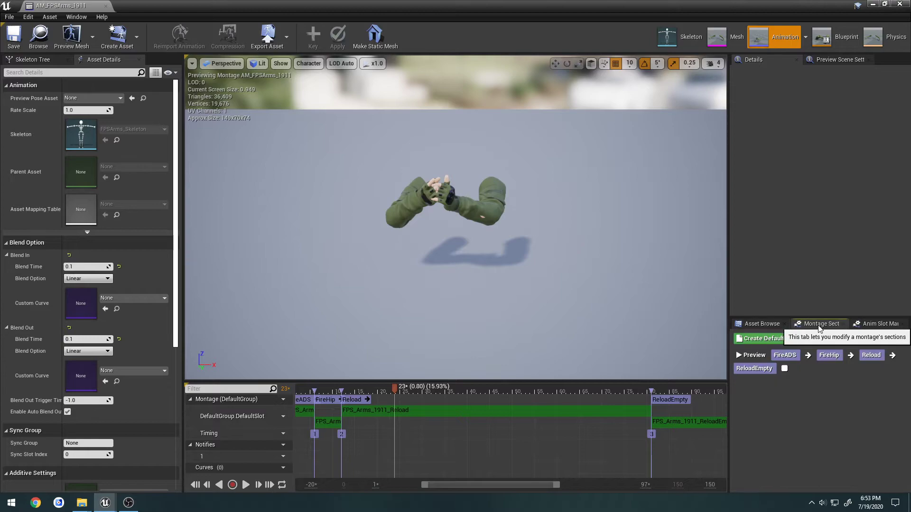
pyautogui.click(806, 339)
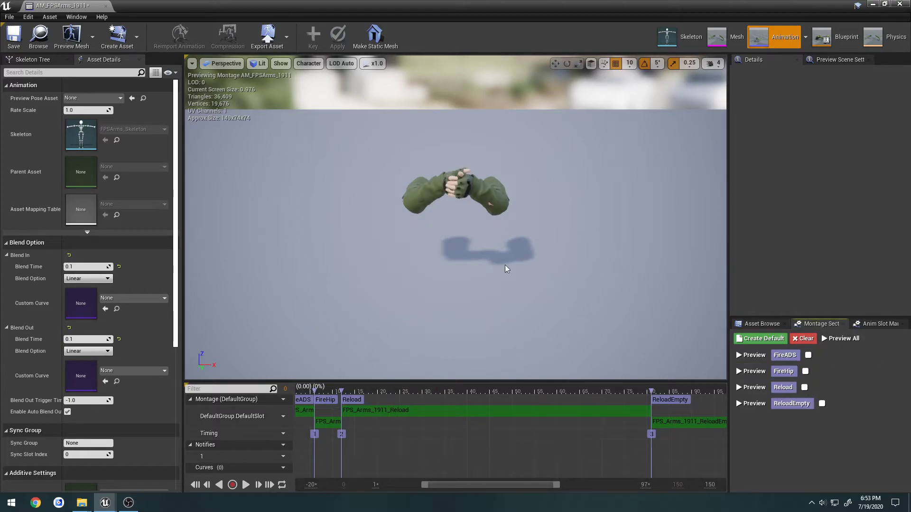
pyautogui.click(13, 35)
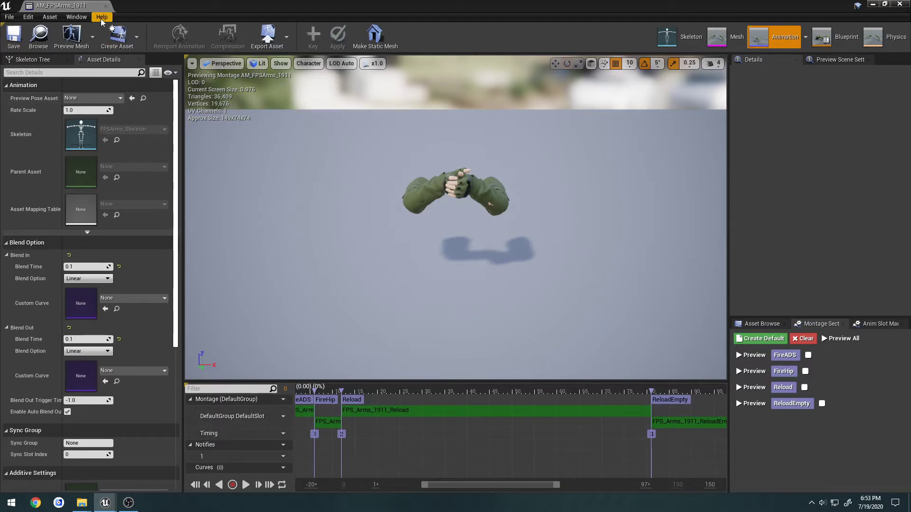
pyautogui.click(105, 7)
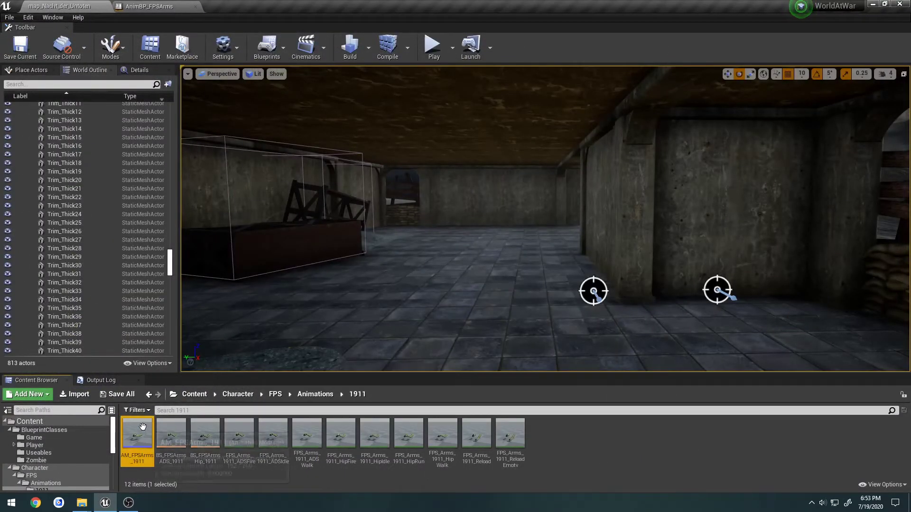
# - Copy AM_FPSArms_1911 into the Animations/M1Carbine folder and rename the copy AM_FPSArms_M1Carbine
pyautogui.click(315, 394)
pyautogui.doubleClick(171, 433)
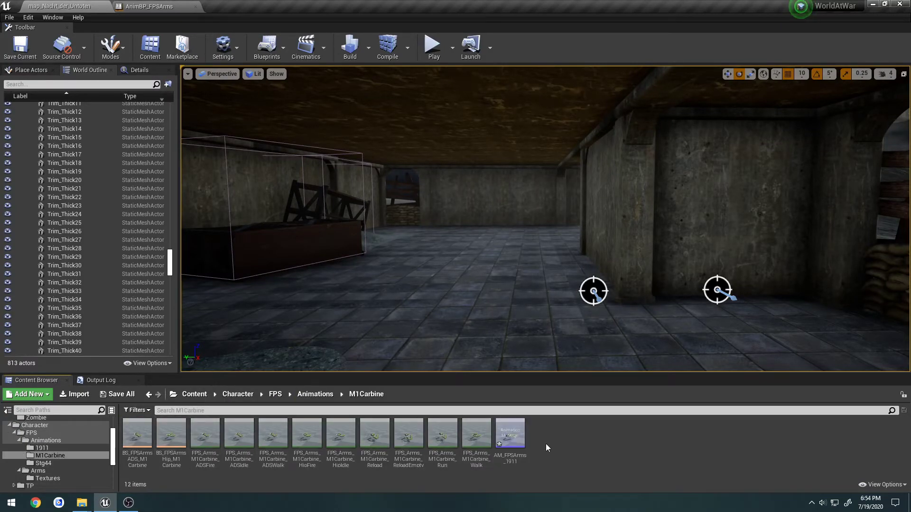
pyautogui.click(525, 457)
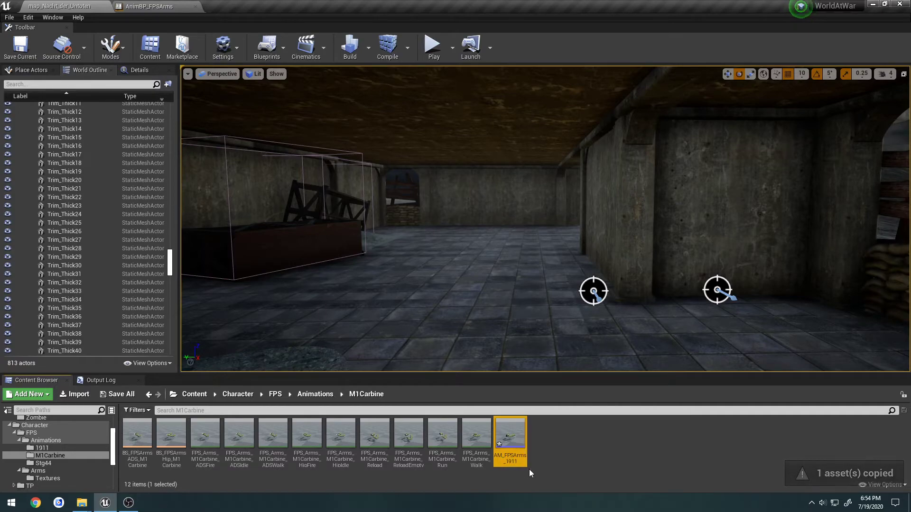
pyautogui.click(516, 458)
pyautogui.write('AM_FPSArms_M1Car')
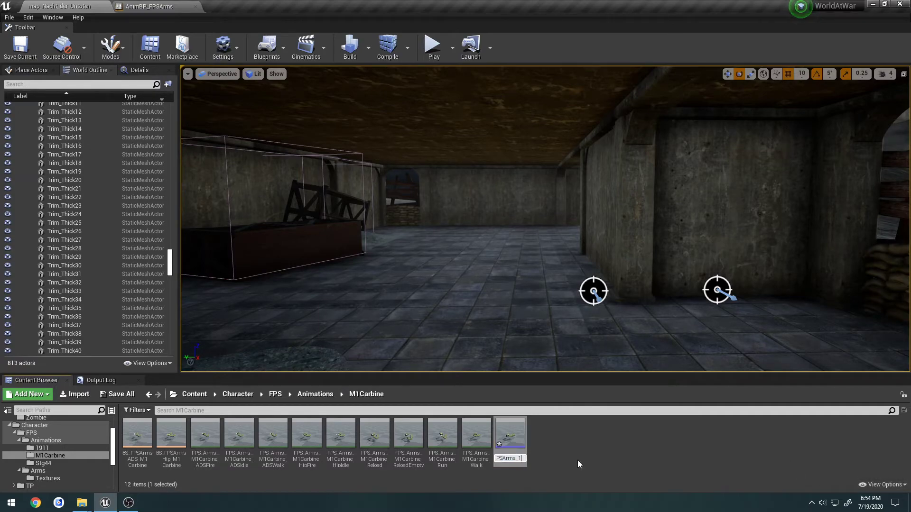
pyautogui.write('bine')
pyautogui.press('Return')
# - Open AM_FPSArms_M1Carbine and delete the FPS_Arms_1911_ReloadEmpty animation from its slot track
pyautogui.doubleClick(138, 432)
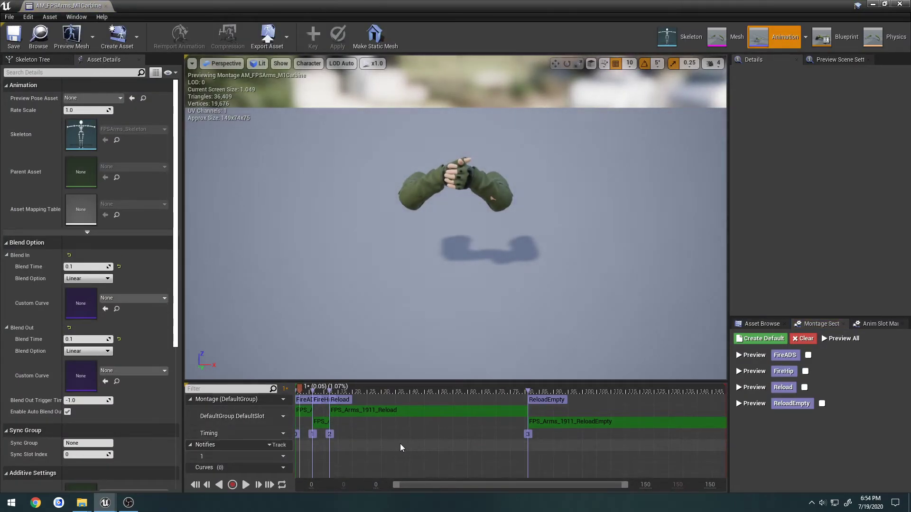
pyautogui.keyDown('ctrl'); pyautogui.scroll(3, 394, 442); pyautogui.keyUp('ctrl')
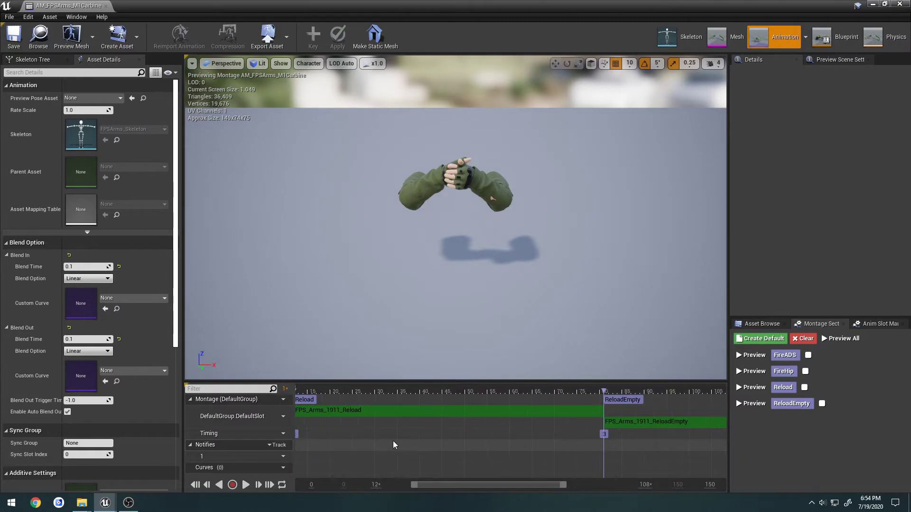
pyautogui.moveTo(373, 443); pyautogui.dragTo(282, 457, button='right')
pyautogui.moveTo(528, 444); pyautogui.dragTo(435, 449, button='right')
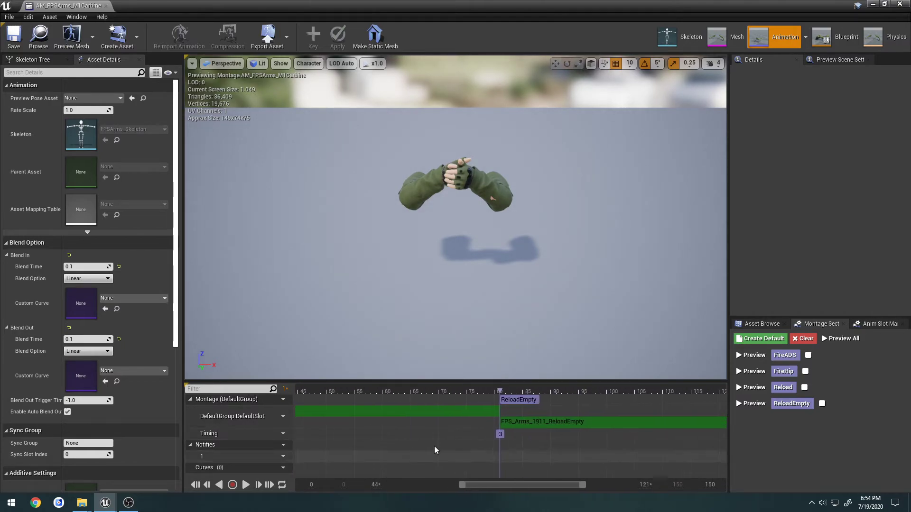
pyautogui.click(769, 325)
pyautogui.moveTo(589, 423); pyautogui.dragTo(579, 428, button='right')
pyautogui.click(581, 427)
pyautogui.press('Delete')
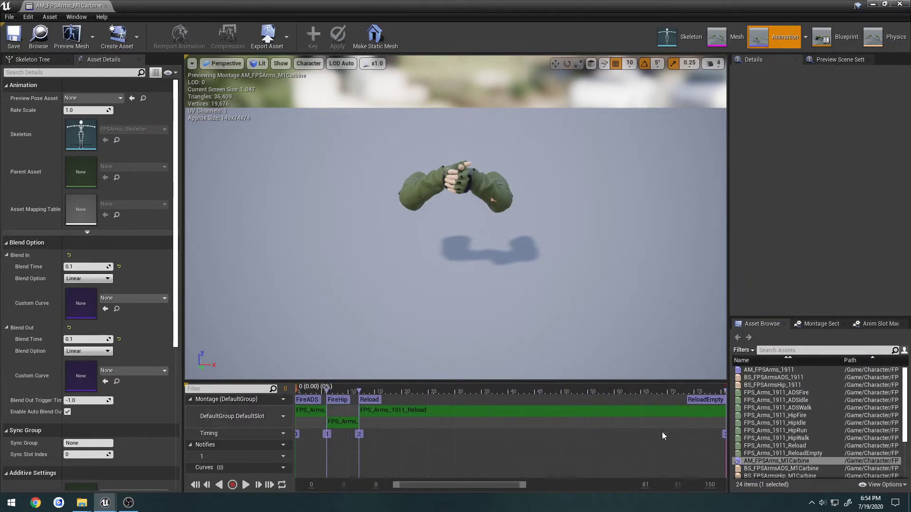
# - Add FPS_Arms_M1Carbine_ReloadEmpty and FPS_Arms_M1Carbine_Reload to the montage's slot track and delete FPS_Arms_1911_Reload
pyautogui.scroll(-3, 795, 423)
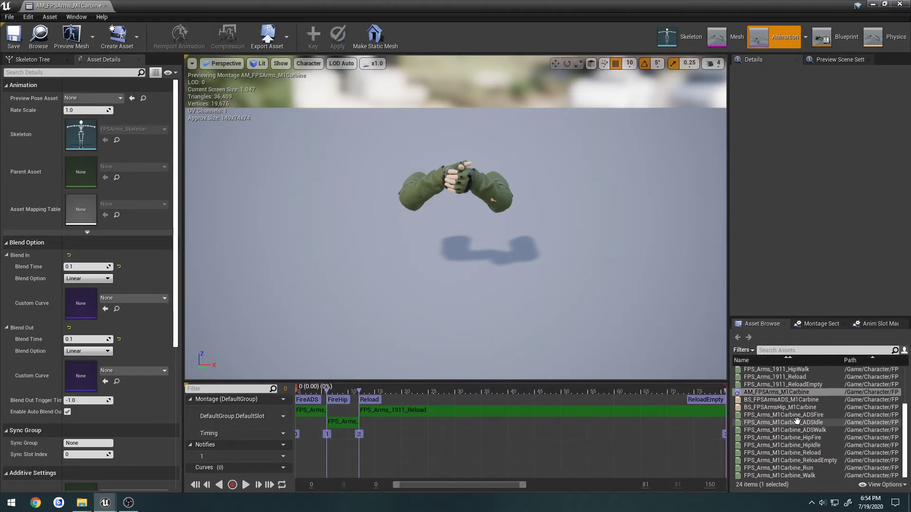
pyautogui.click(803, 458)
pyautogui.moveTo(803, 457); pyautogui.dragTo(664, 415)
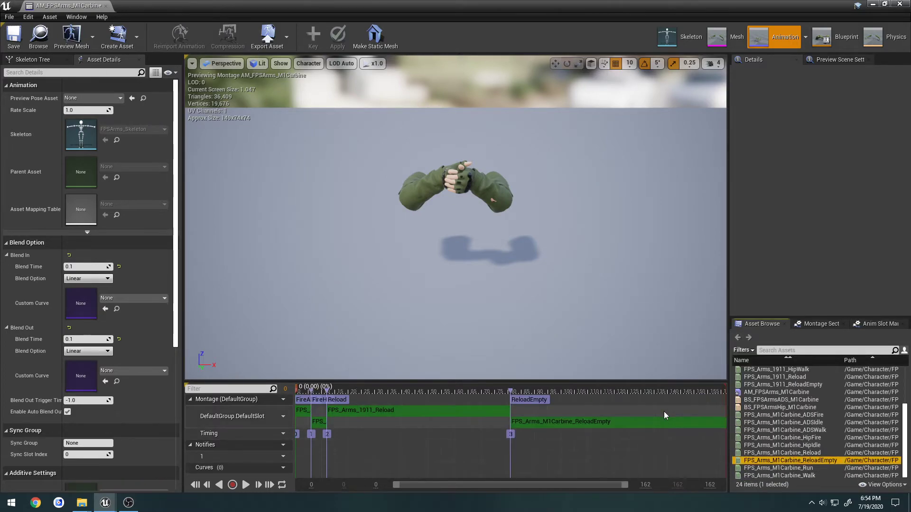
pyautogui.click(392, 411)
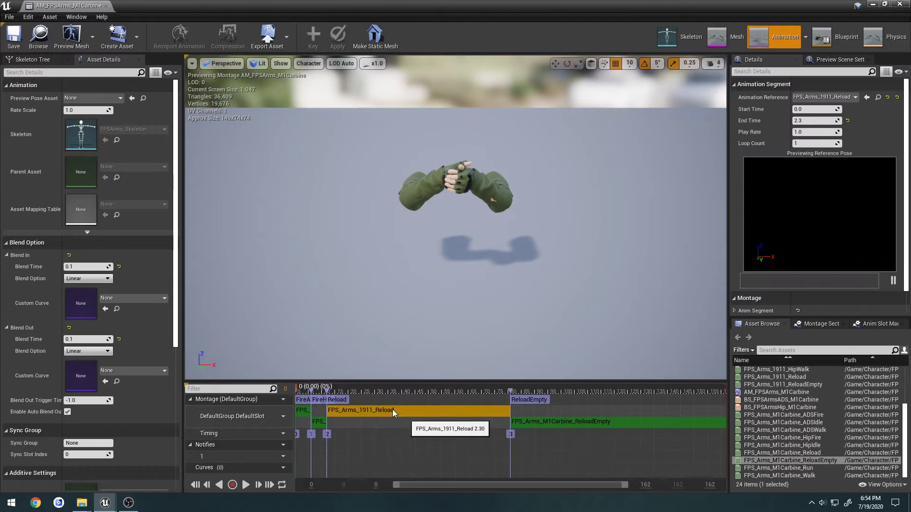
pyautogui.press('Delete')
pyautogui.moveTo(790, 457); pyautogui.dragTo(438, 414)
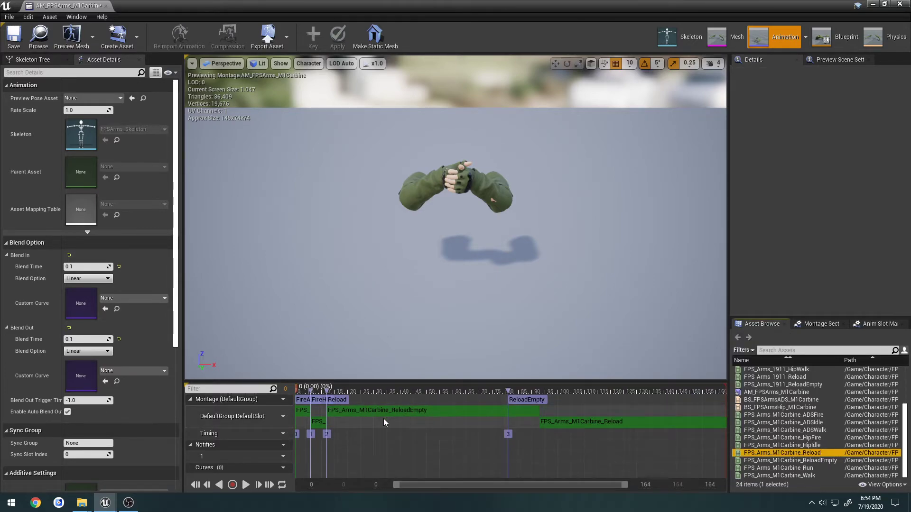
# - Replace the 1911 hip-fire and ADS-fire segments on the slot track with FPS_Arms_M1Carbine_HipFire and FPS_Arms_M1Carbine_ADSFire
pyautogui.moveTo(382, 420); pyautogui.dragTo(452, 437, button='right')
pyautogui.click(403, 422)
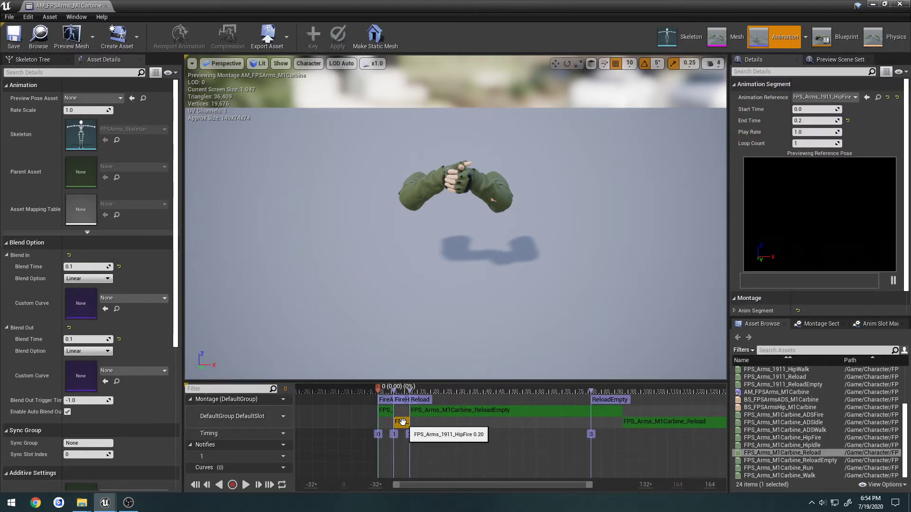
pyautogui.press('Delete')
pyautogui.moveTo(795, 438); pyautogui.dragTo(467, 425)
pyautogui.click(301, 411)
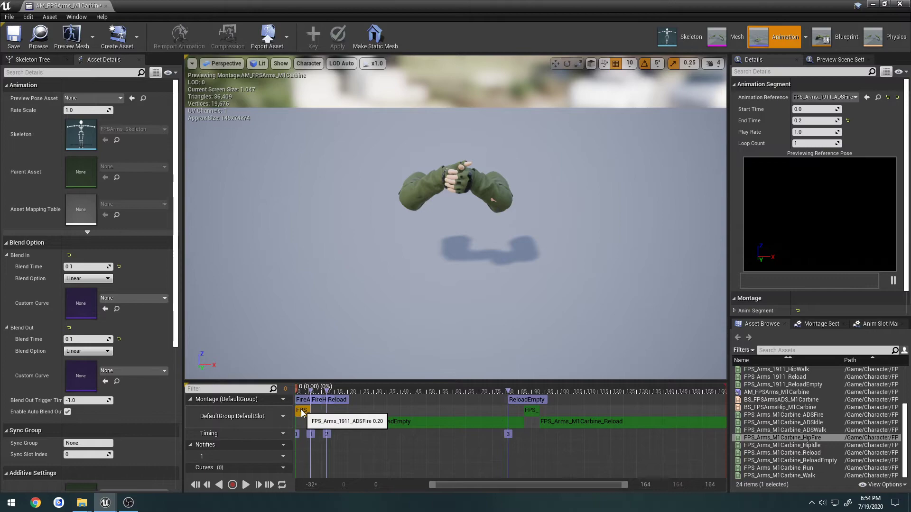
pyautogui.press('Delete')
pyautogui.click(788, 416)
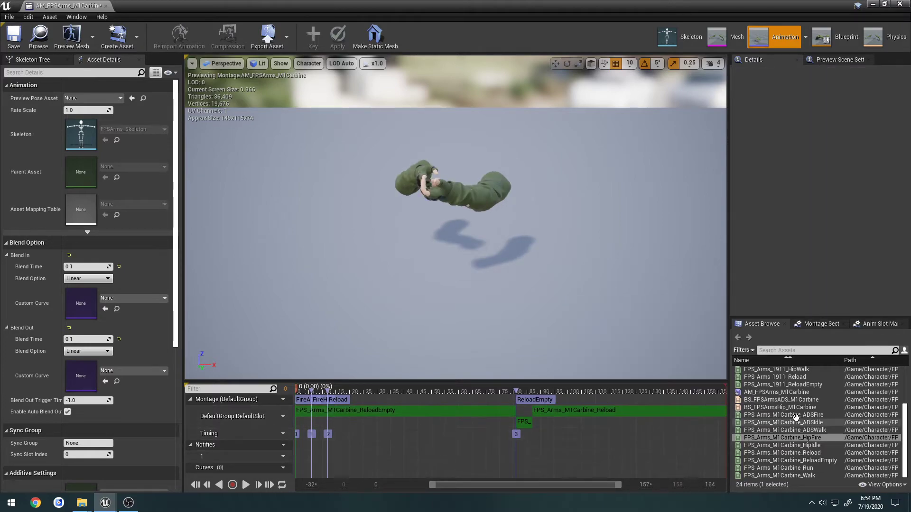
pyautogui.moveTo(793, 415); pyautogui.dragTo(562, 419)
# - Reorder the slot track to ADSFire, HipFire, Reload, ReloadEmpty, and align the ReloadEmpty section with the start of its animation
pyautogui.moveTo(626, 429)
pyautogui.mouseDown(button='right')
pyautogui.moveTo(601, 432)
pyautogui.moveTo(638, 435)
pyautogui.mouseUp(button='right')
pyautogui.moveTo(721, 424); pyautogui.dragTo(440, 426)
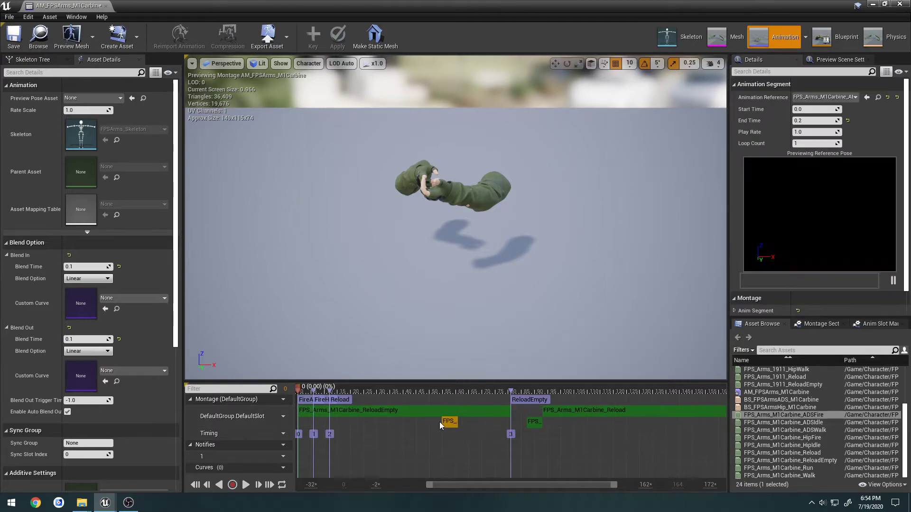
pyautogui.moveTo(304, 422); pyautogui.dragTo(297, 421)
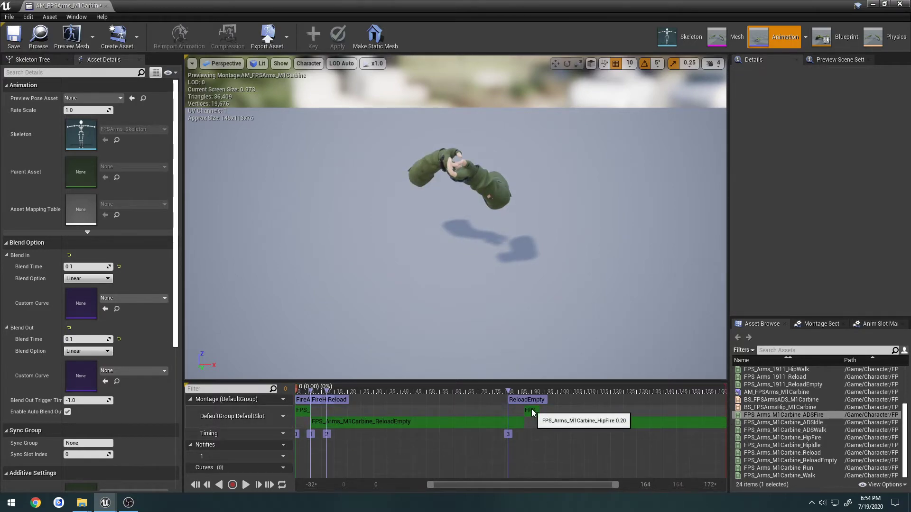
pyautogui.moveTo(532, 409); pyautogui.dragTo(315, 415)
pyautogui.moveTo(582, 426); pyautogui.dragTo(360, 415)
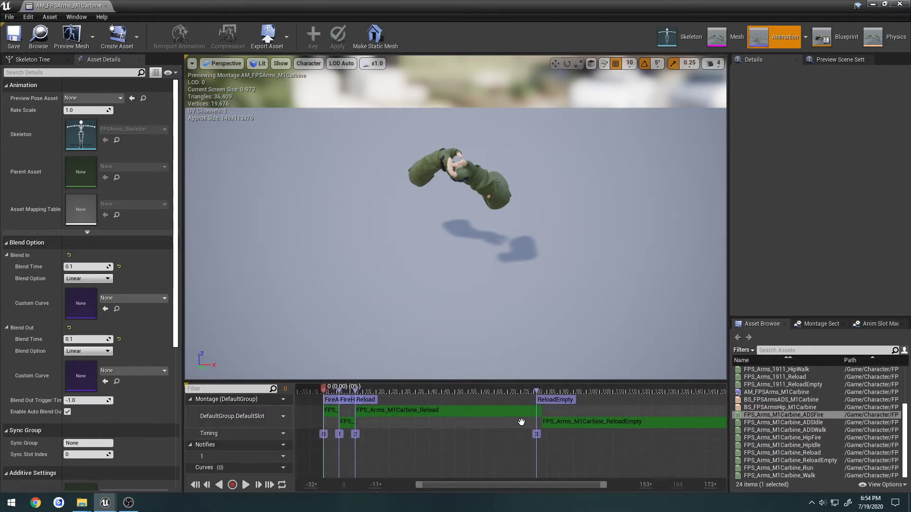
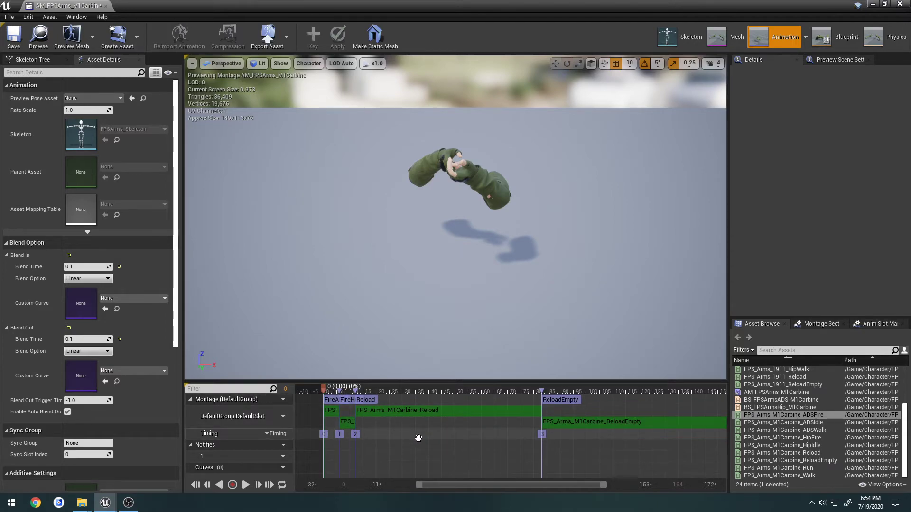
# - Save AM_FPSArms_M1Carbine, check its montage sections for links, and close the montage
pyautogui.click(14, 36)
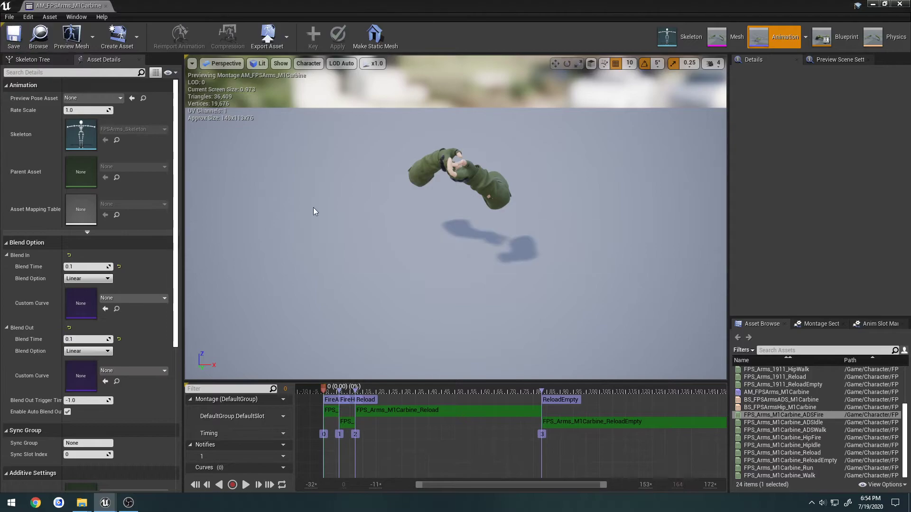
pyautogui.click(821, 324)
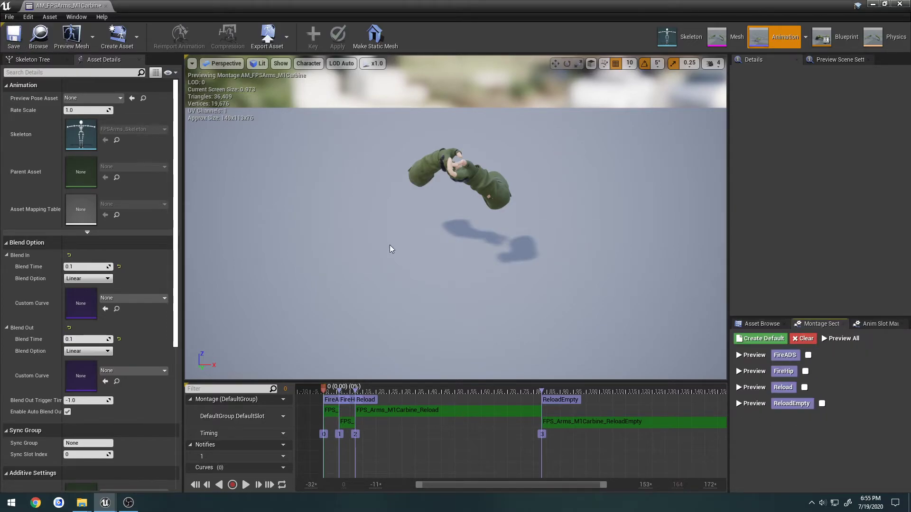
pyautogui.click(105, 6)
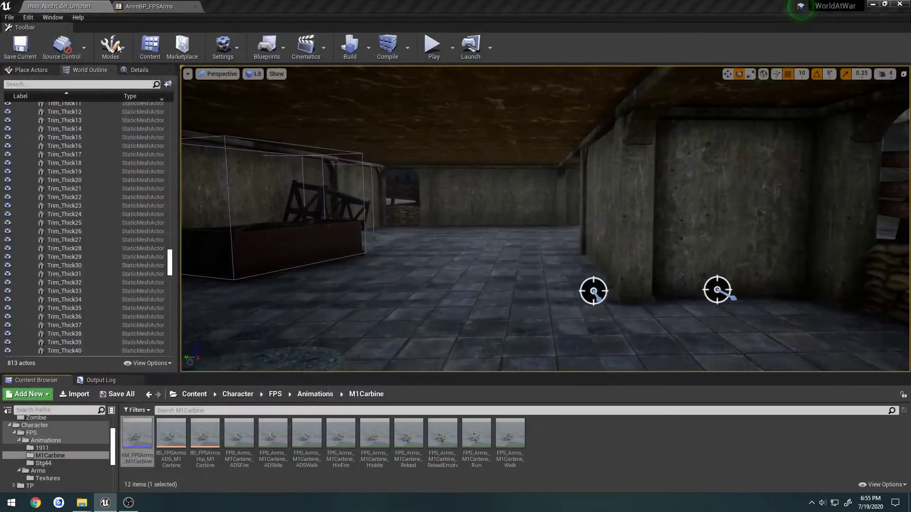
# - In the AnimGraph of AnimBP_FPSArms, add a Slot 'DefaultSlot' node near the Output Pose
pyautogui.click(145, 6)
pyautogui.rightClick(147, 7)
pyautogui.click(363, 167)
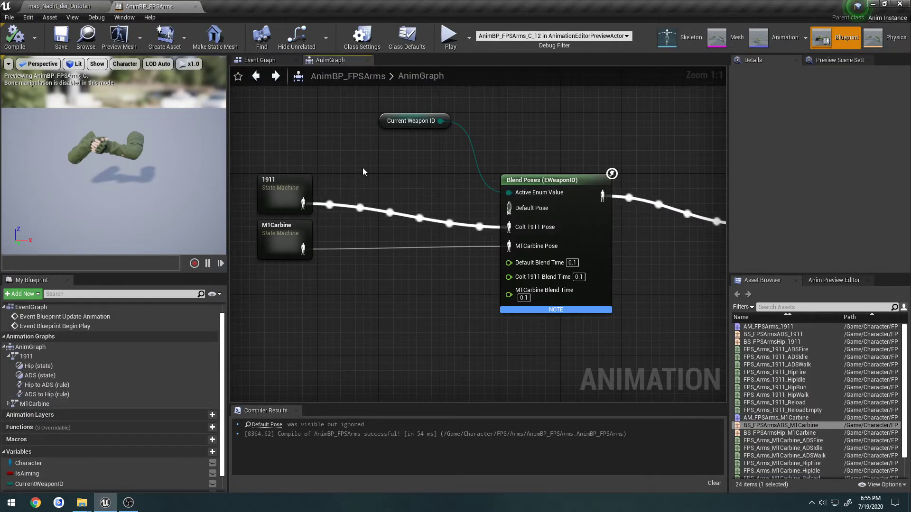
pyautogui.moveTo(458, 204); pyautogui.dragTo(301, 221, button='right')
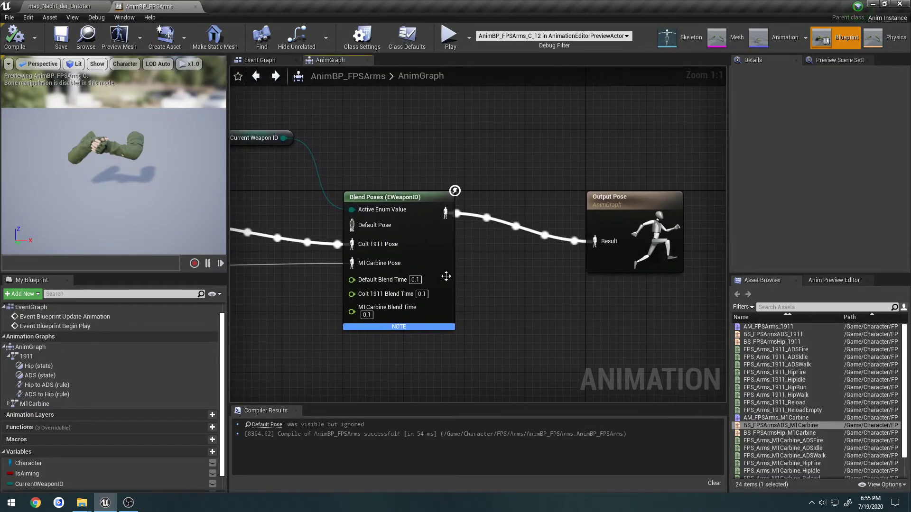
pyautogui.rightClick(477, 257)
pyautogui.write('slot')
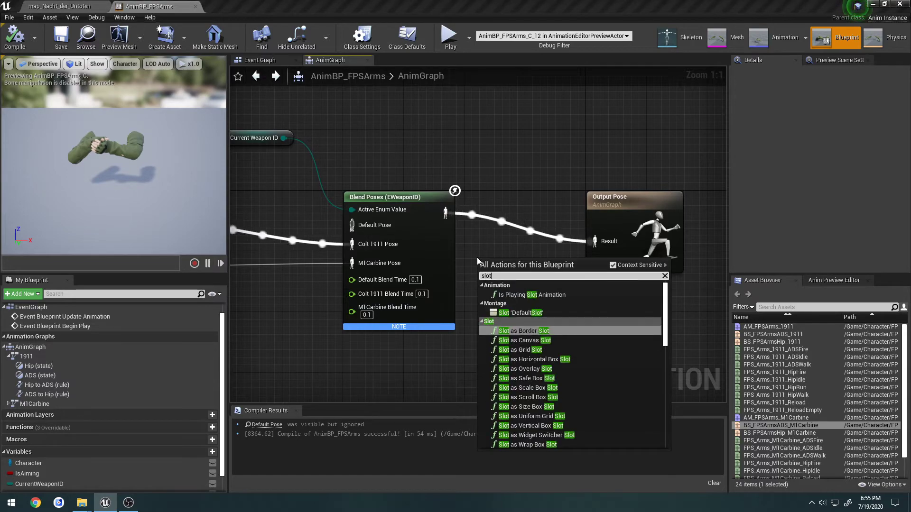
pyautogui.press('Return')
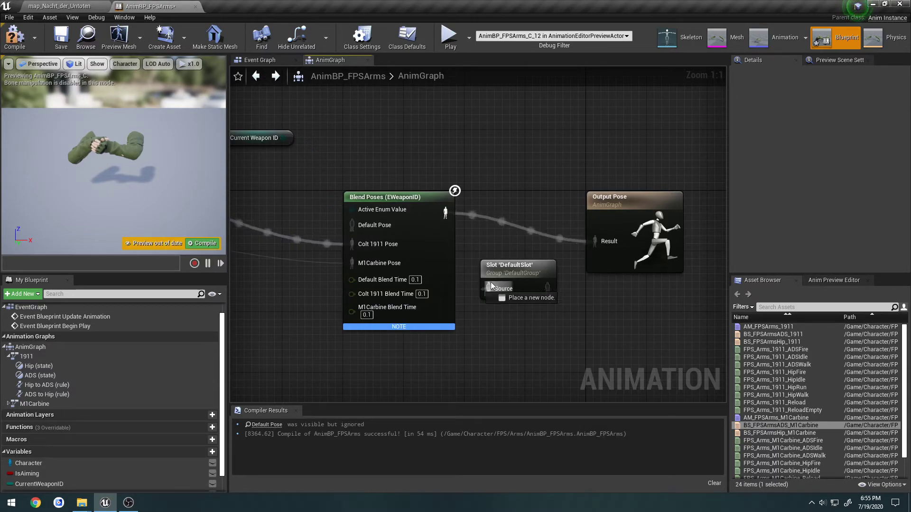
# - Wire the DefaultSlot node between the Blend Poses node and the Output Pose, line it up, then compile and save
pyautogui.moveTo(488, 288); pyautogui.dragTo(445, 213)
pyautogui.moveTo(545, 290); pyautogui.dragTo(595, 241)
pyautogui.moveTo(512, 267); pyautogui.dragTo(512, 198)
pyautogui.click(23, 33)
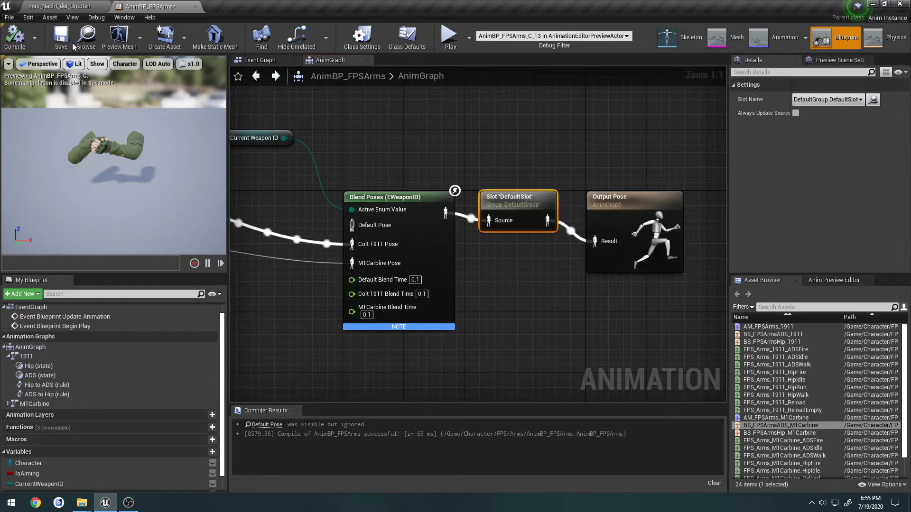
pyautogui.click(66, 42)
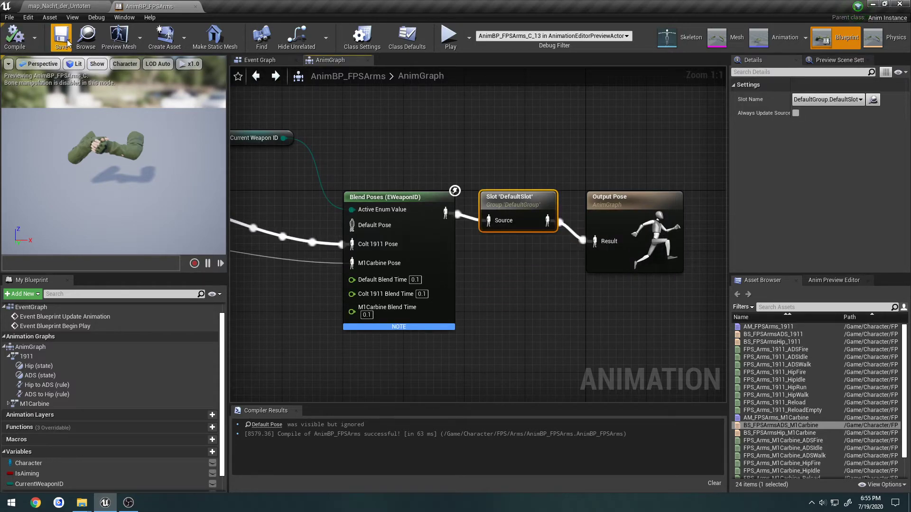
# - Open the BP_Colt1911 and BP_M1Carbine blueprints from the 1911 and M1Carbine subfolders of Weapons
pyautogui.click(72, 5)
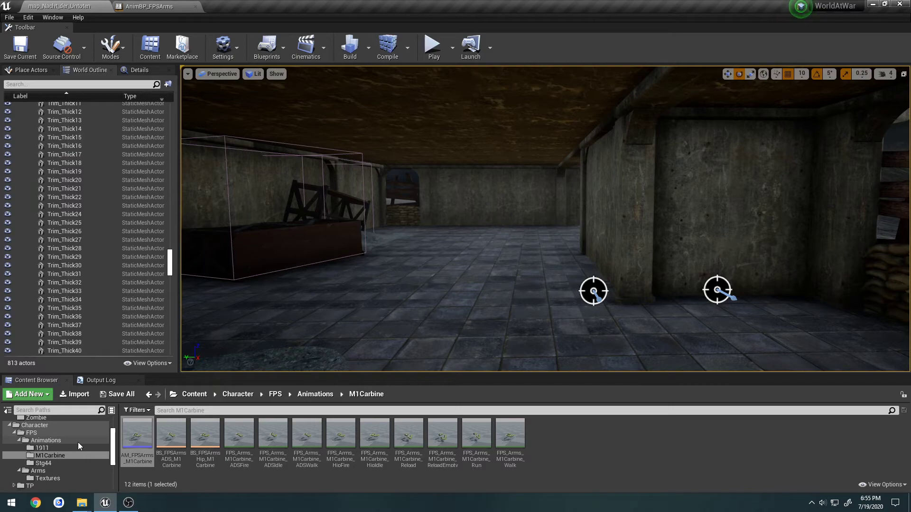
pyautogui.scroll(-5, 78, 442)
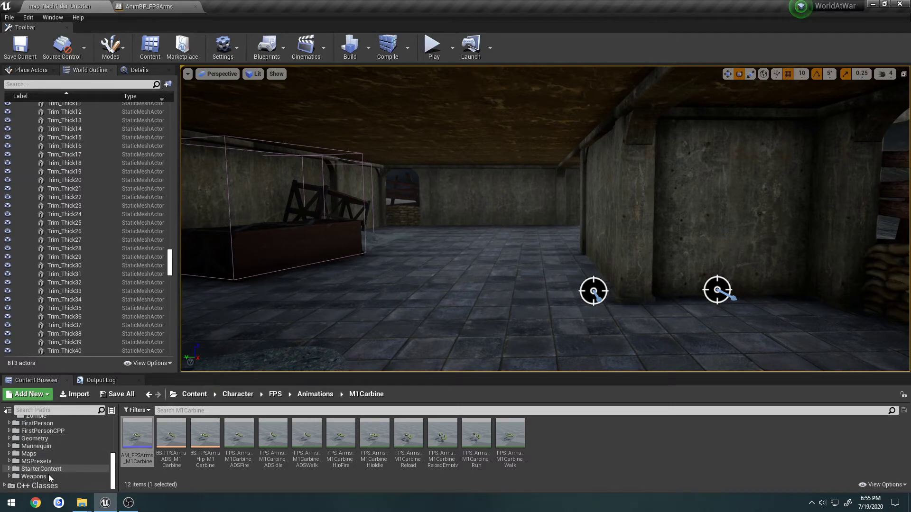
pyautogui.click(49, 475)
pyautogui.doubleClick(138, 439)
pyautogui.doubleClick(203, 431)
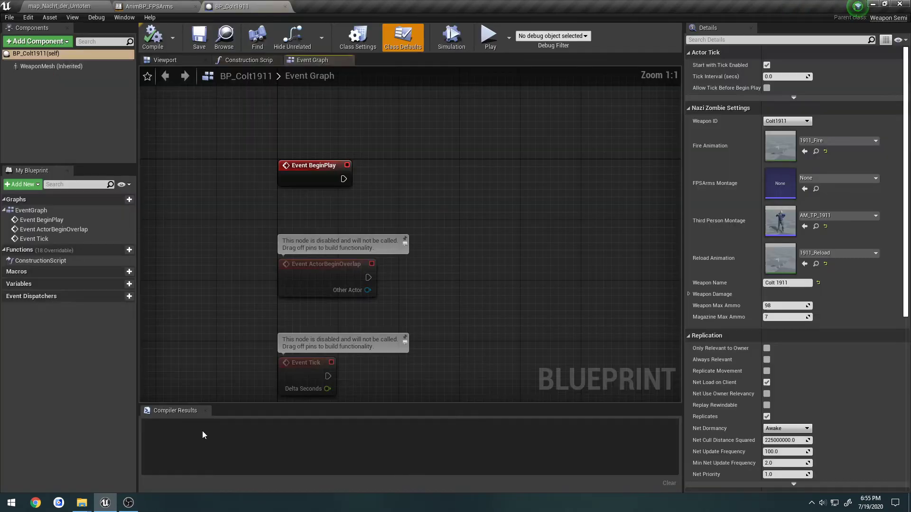
pyautogui.click(69, 6)
pyautogui.click(55, 477)
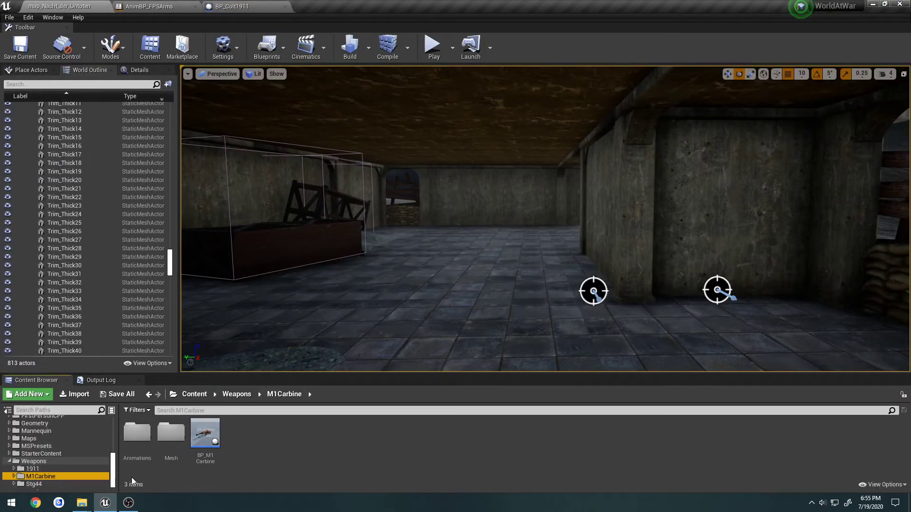
pyautogui.doubleClick(205, 432)
# - Set BP_Colt1911's FPSArms Montage to AM_FPSArms_1911, then compile and save the blueprint
pyautogui.click(239, 8)
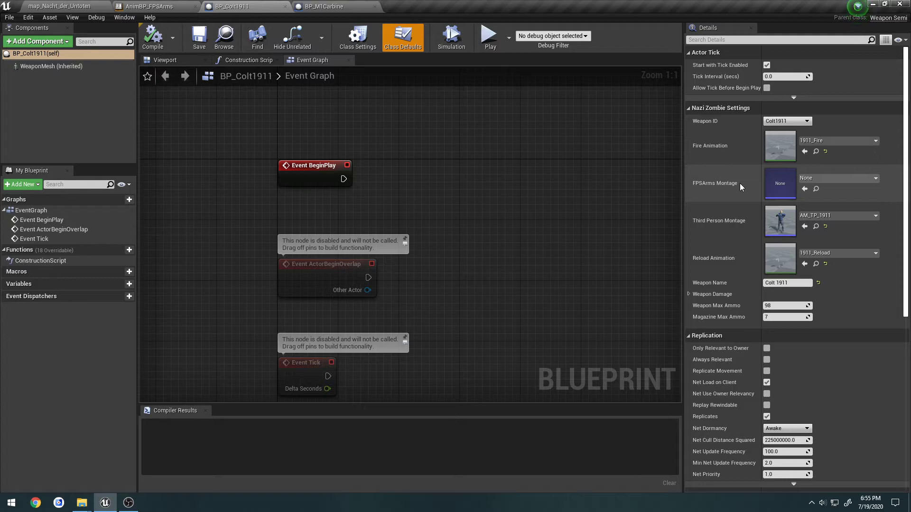
pyautogui.click(831, 178)
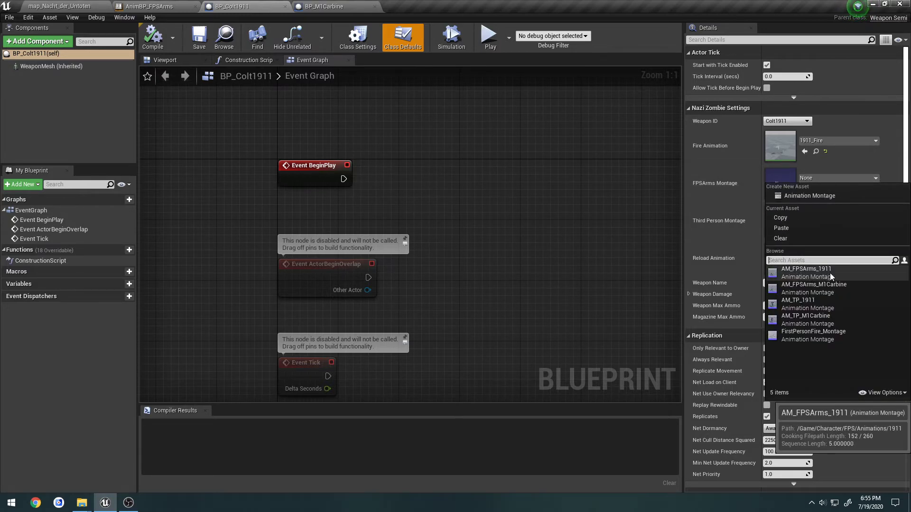
pyautogui.click(806, 275)
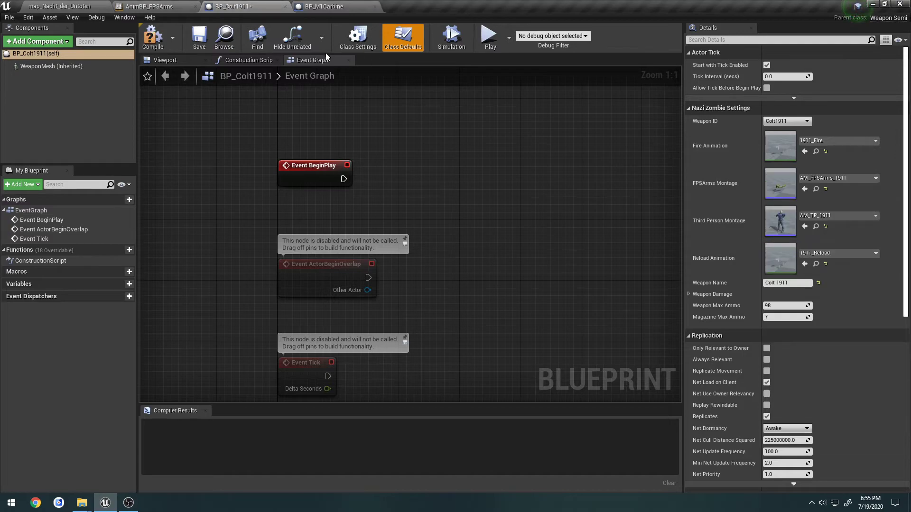
pyautogui.click(154, 38)
# - Set BP_M1Carbine's FPSArms Montage to AM_FPSArms_M1Carbine, compile and save it, and close both weapon blueprints
pyautogui.click(324, 6)
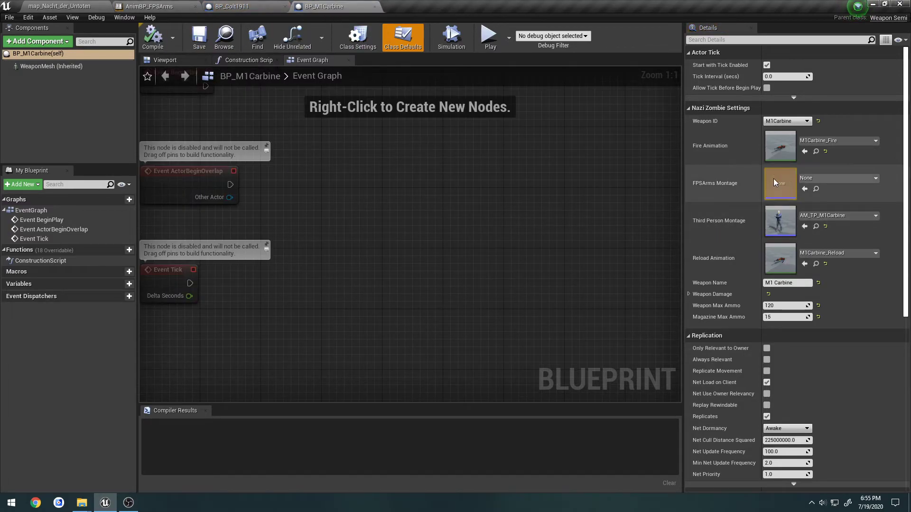
pyautogui.click(824, 178)
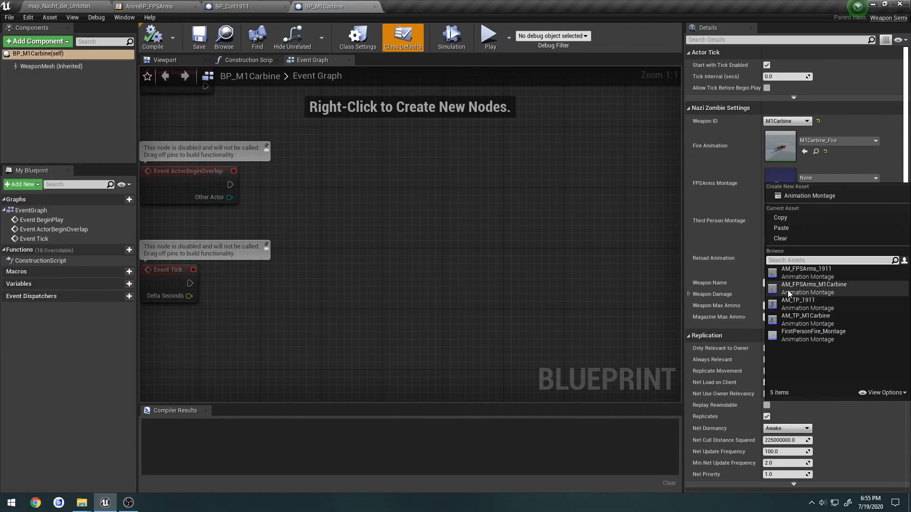
pyautogui.click(807, 288)
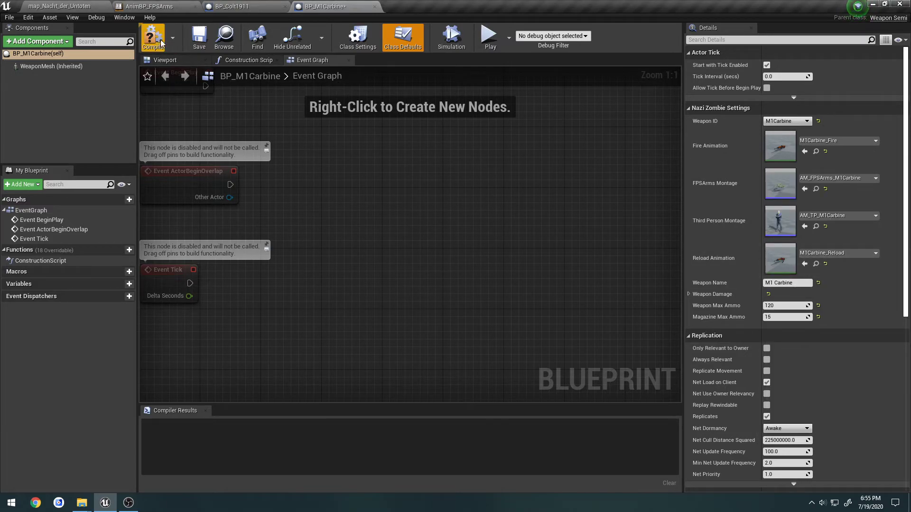
pyautogui.click(161, 43)
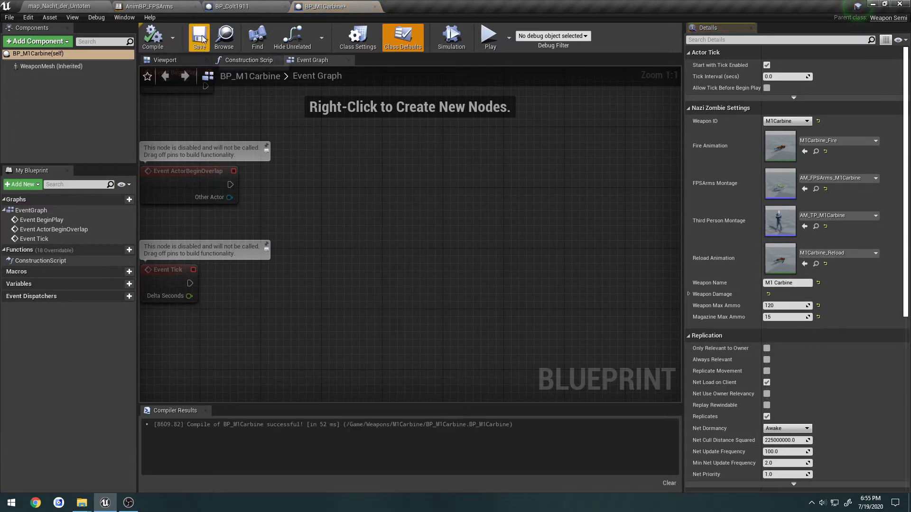
pyautogui.click(375, 7)
pyautogui.click(285, 6)
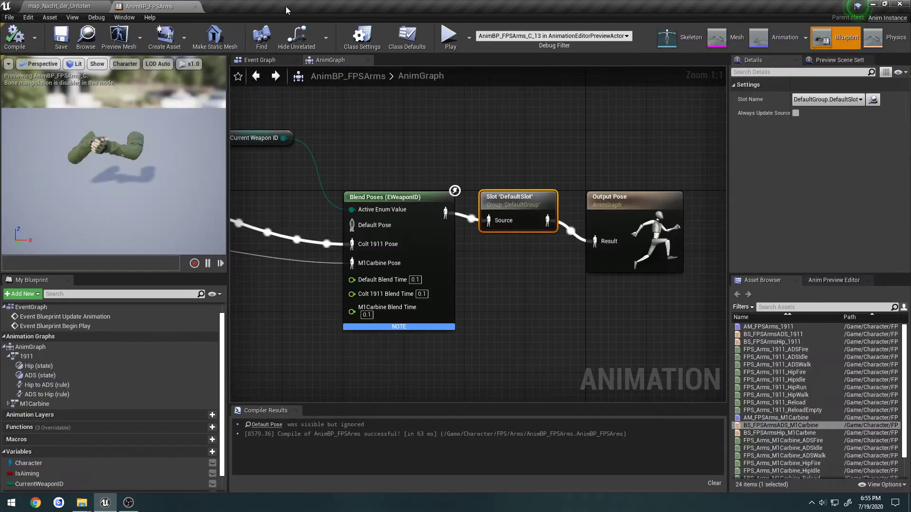
# - Return to the map_Nacht_der_Untoten level and save all unsaved levels and assets
pyautogui.click(59, 6)
pyautogui.click(9, 17)
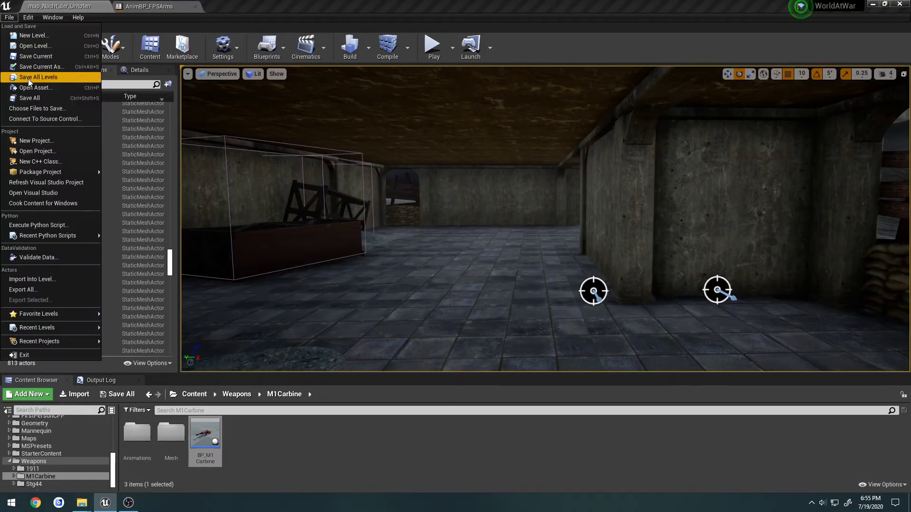
pyautogui.click(34, 95)
pyautogui.click(9, 17)
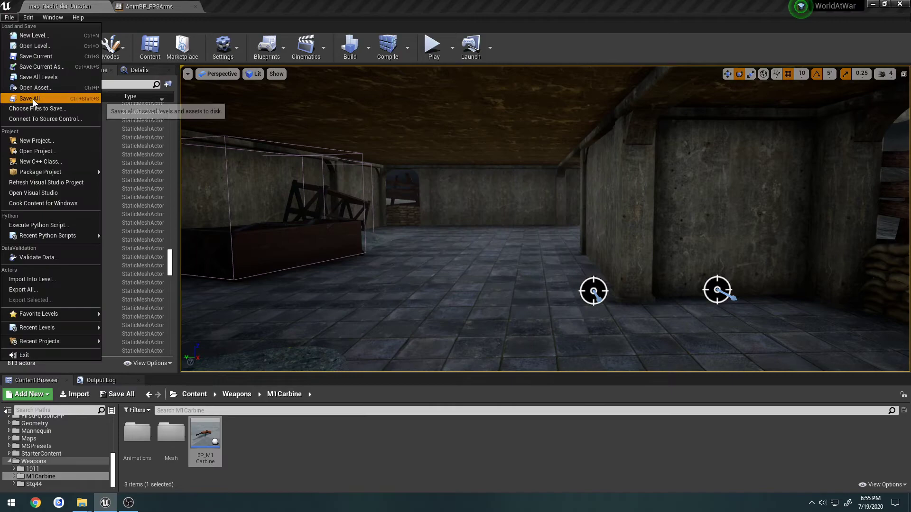
pyautogui.click(204, 334)
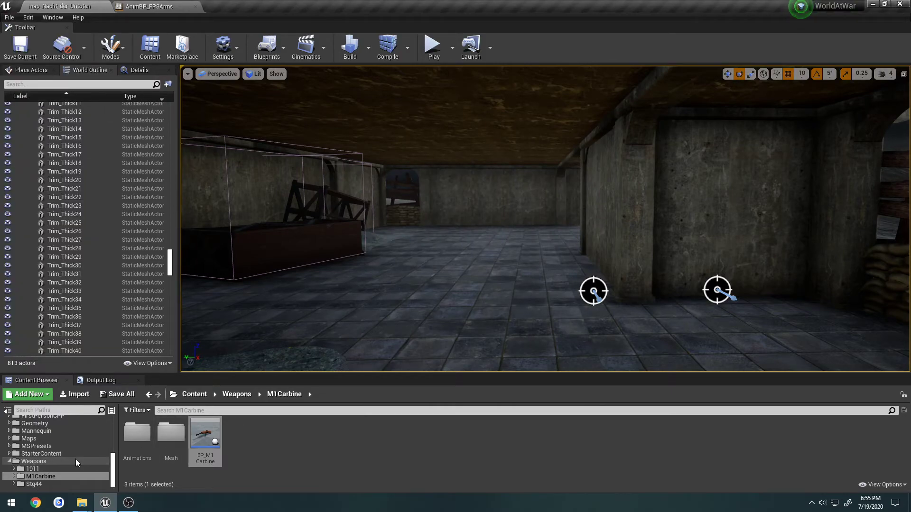
# - Open the FPSArms_Skeleton asset from the Character > FPS > Arms folder
pyautogui.scroll(3, 76, 459)
pyautogui.scroll(5, 73, 455)
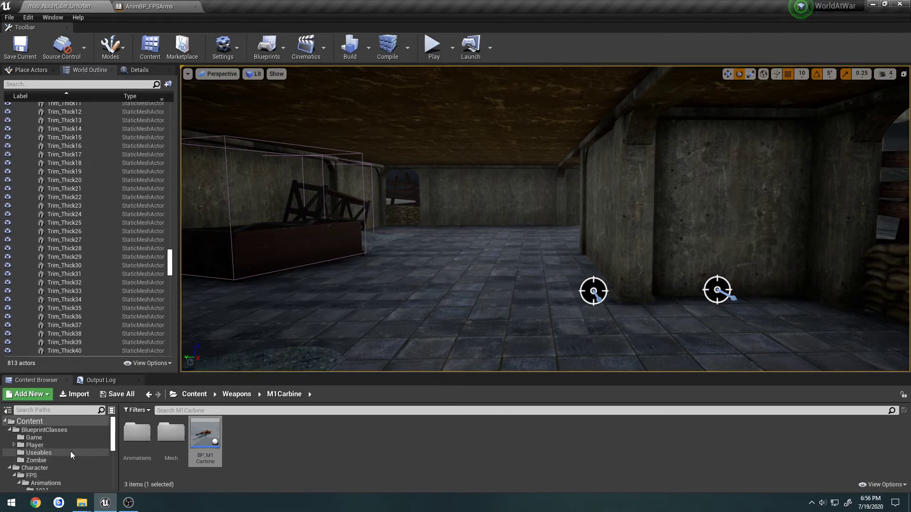
pyautogui.click(69, 468)
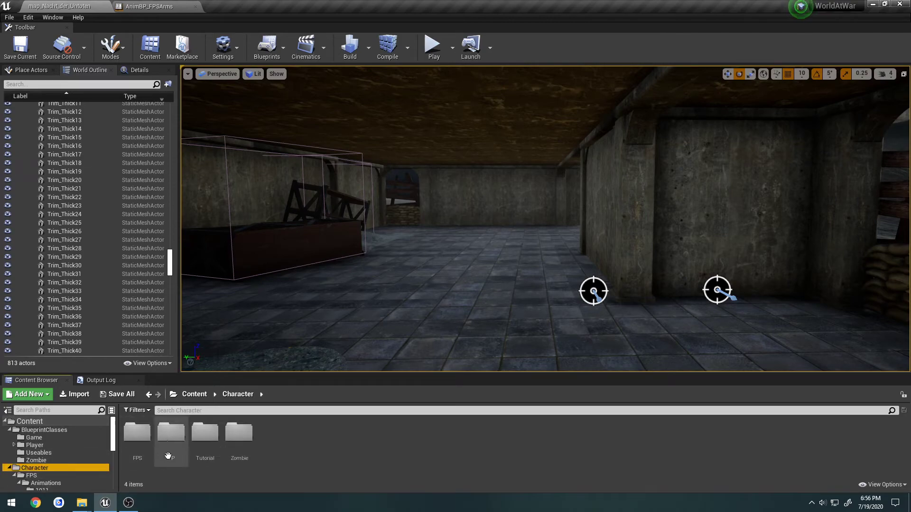
pyautogui.doubleClick(137, 432)
pyautogui.doubleClick(162, 442)
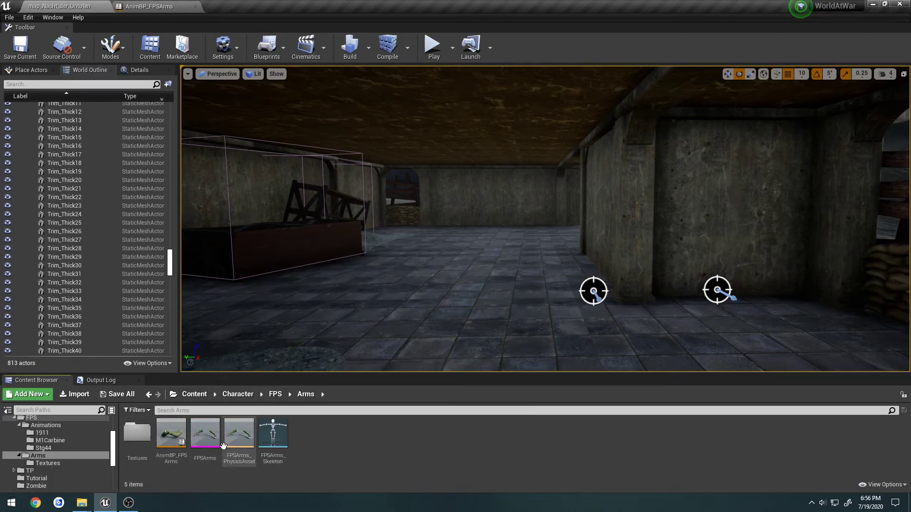
pyautogui.doubleClick(277, 438)
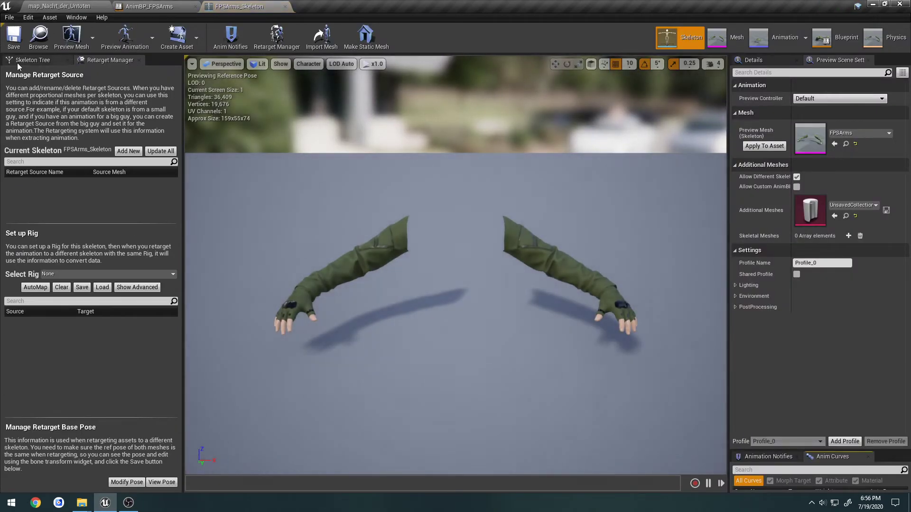
# - Add a socket to the b_weaponGrip bone in the skeleton tree
pyautogui.click(29, 60)
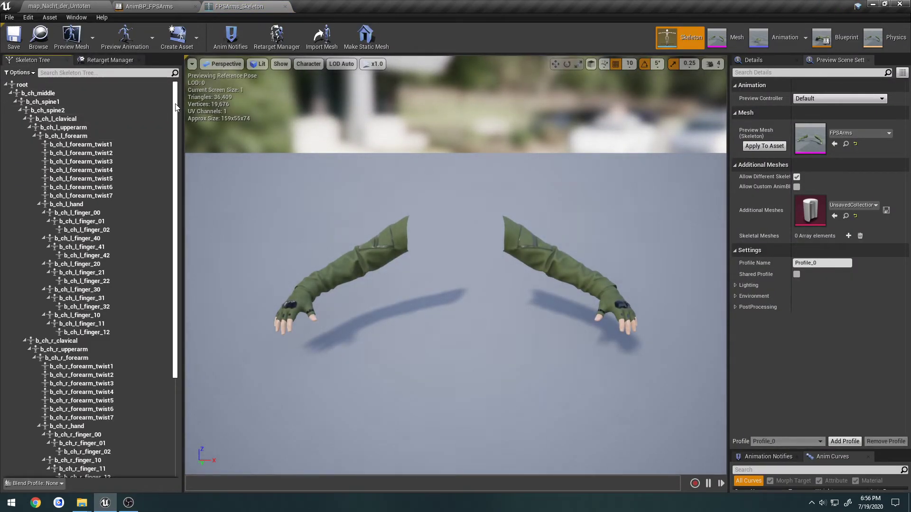
pyautogui.moveTo(176, 107); pyautogui.dragTo(193, 301)
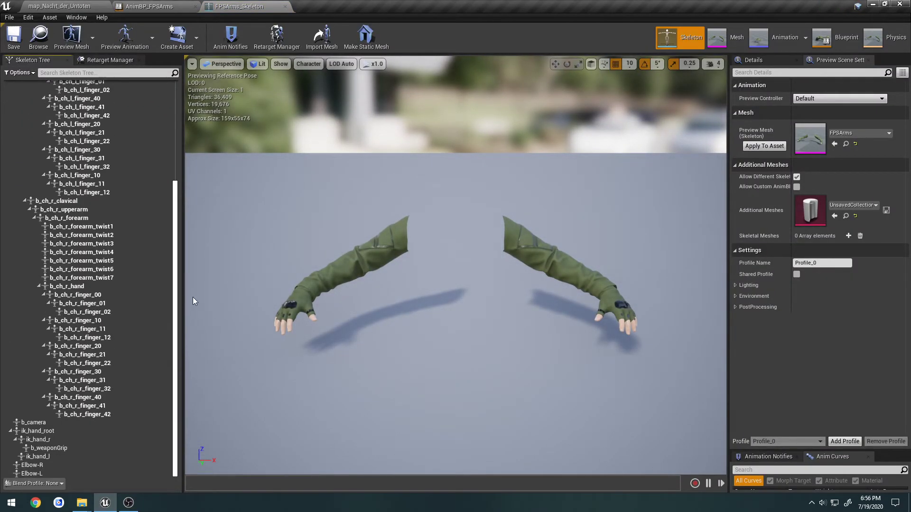
pyautogui.click(53, 449)
pyautogui.rightClick(62, 449)
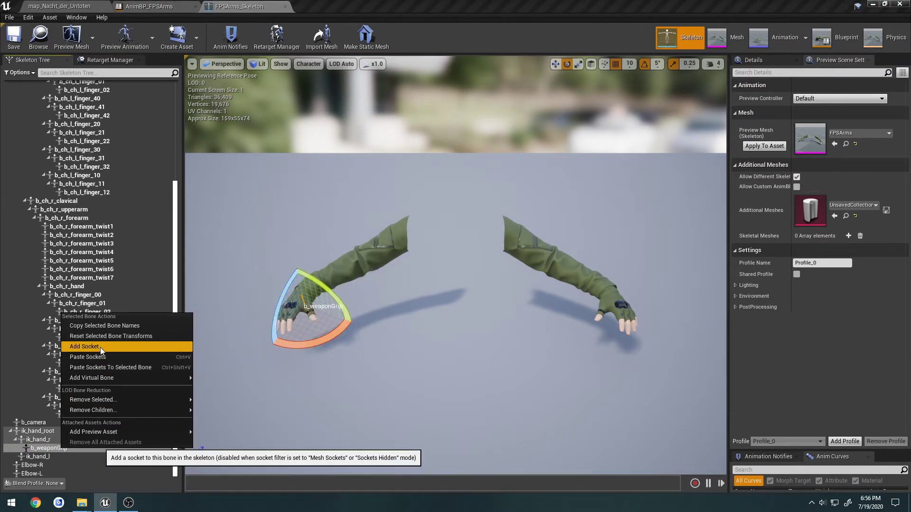
pyautogui.click(101, 347)
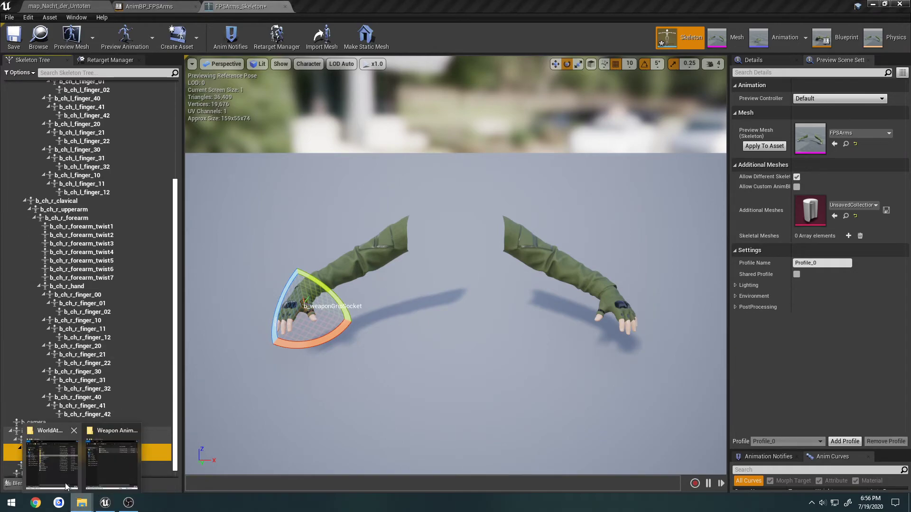
# - Switch to the file explorer and open CharacterBase.cpp from WorldAtWar's Private/Player source folder in the text editor
pyautogui.click(45, 453)
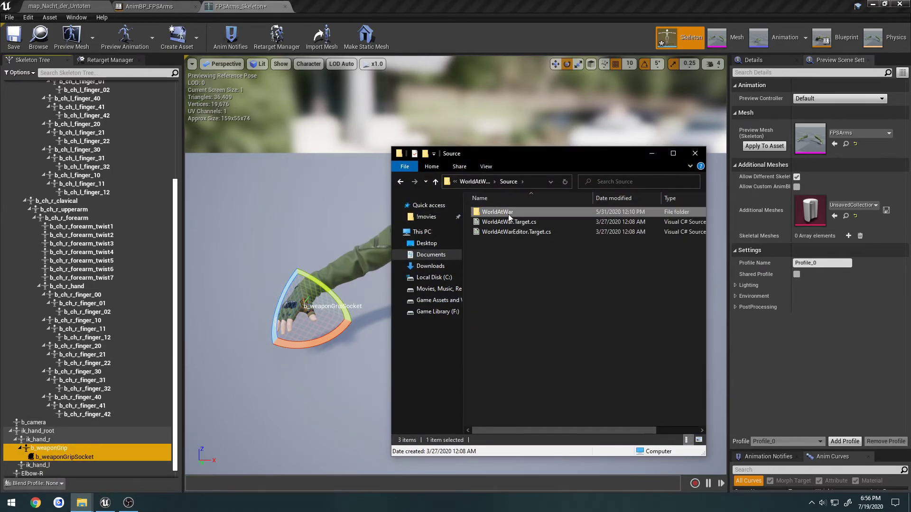
pyautogui.doubleClick(507, 213)
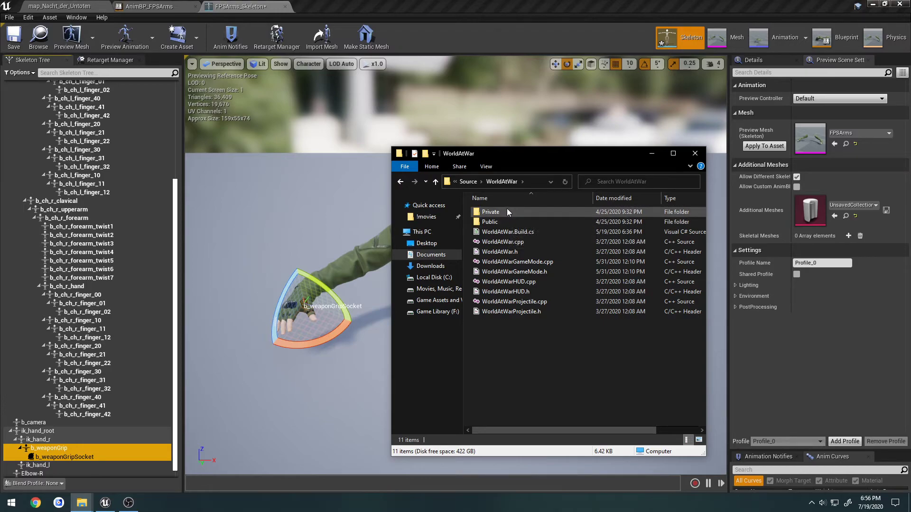
pyautogui.doubleClick(507, 210)
pyautogui.doubleClick(504, 223)
pyautogui.rightClick(509, 215)
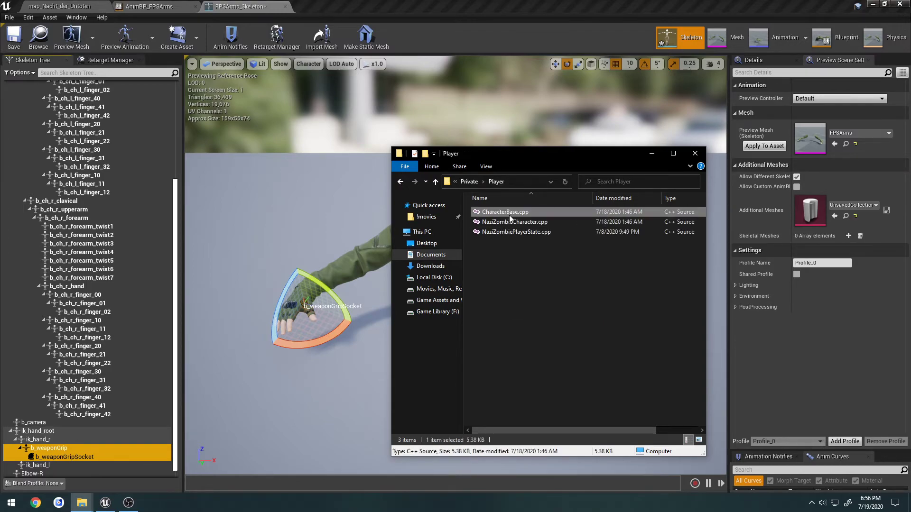
pyautogui.click(548, 244)
# - Copy the socket name s_weaponSocket from the OnRep_AttachWeapon function and close the source file
pyautogui.scroll(-14, 362, 294)
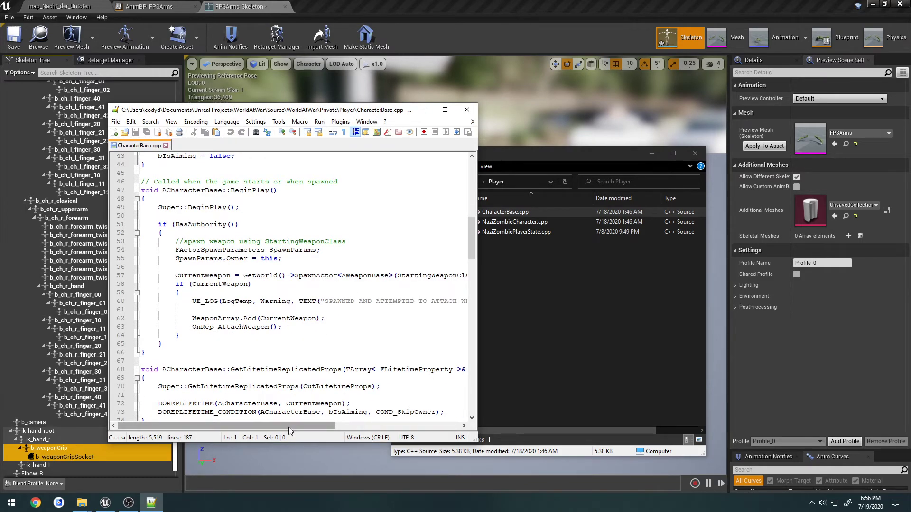
pyautogui.scroll(-3, 284, 391)
pyautogui.scroll(-3, 283, 391)
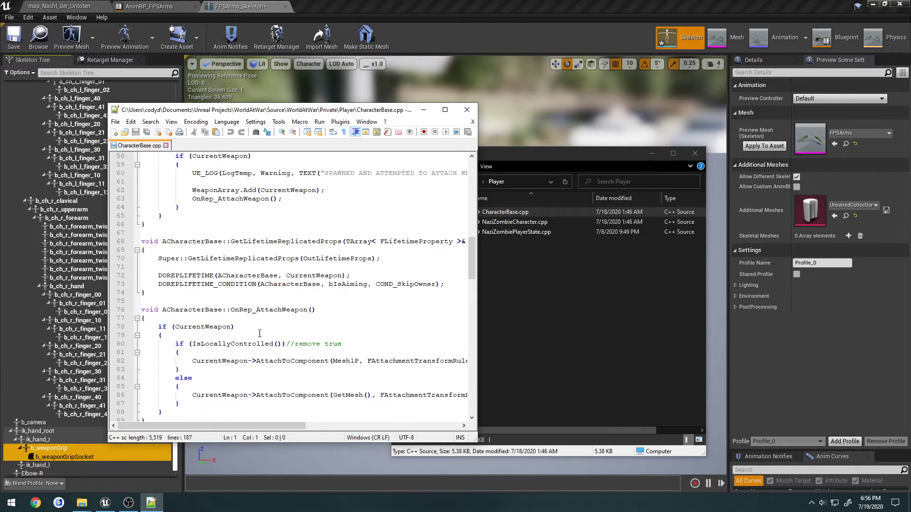
pyautogui.moveTo(275, 425); pyautogui.dragTo(432, 418)
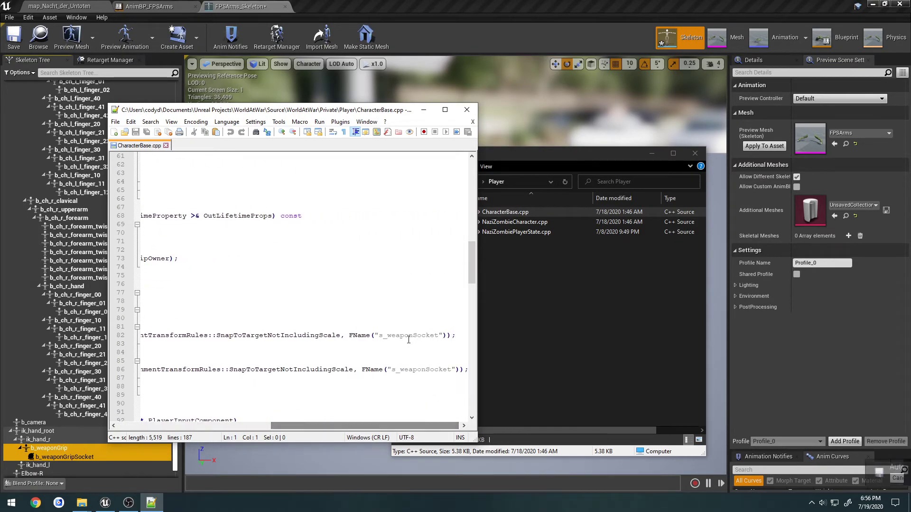
pyautogui.doubleClick(409, 336)
pyautogui.hotkey('ctrl', 'c')
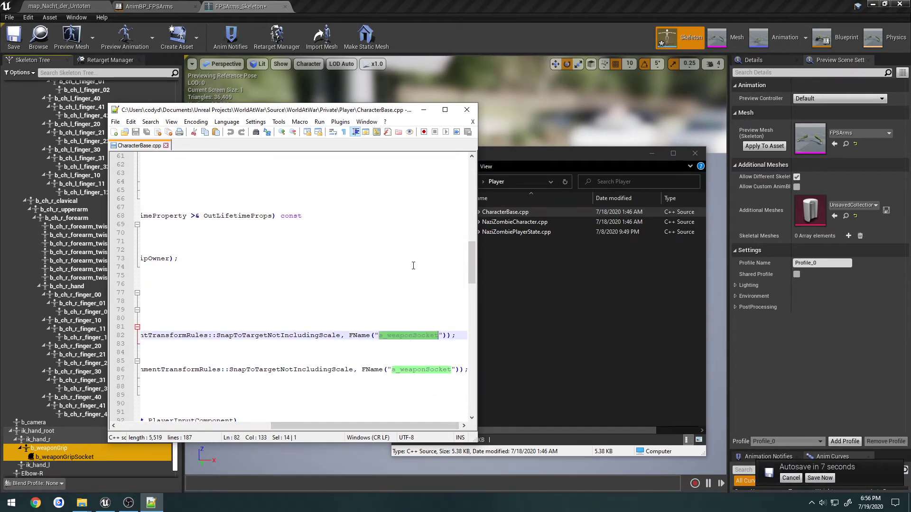
pyautogui.click(466, 110)
# - Rename the new b_weaponGrip socket to s_weaponSocket, then save and close the skeleton
pyautogui.click(76, 457)
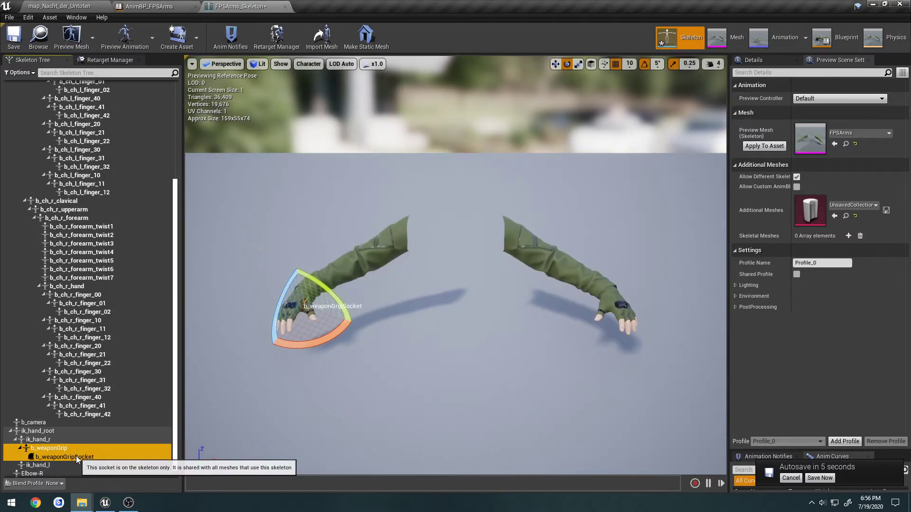
pyautogui.click(76, 456)
pyautogui.hotkey('ctrl', 'v')
pyautogui.press('Return')
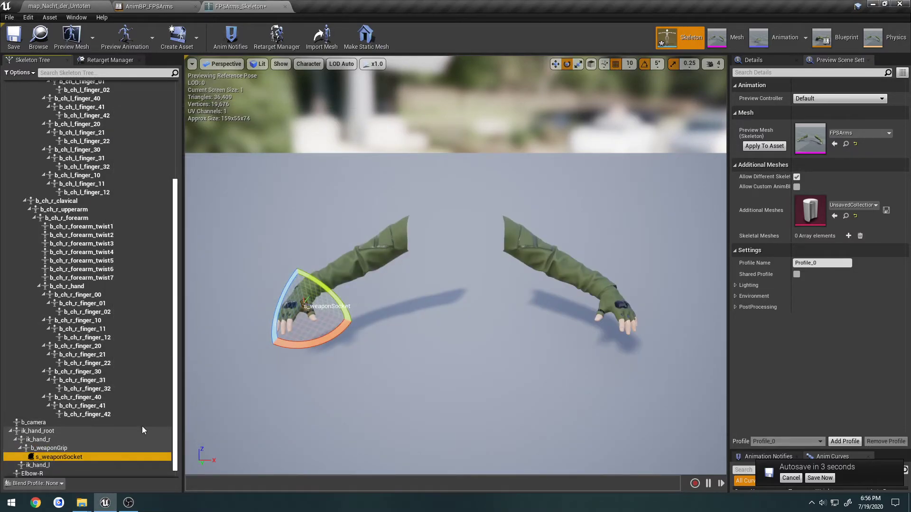
pyautogui.click(14, 37)
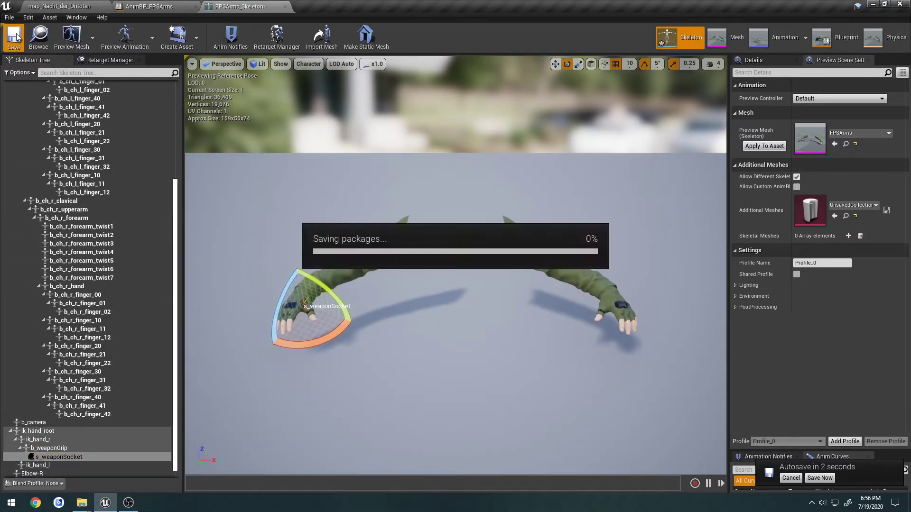
pyautogui.click(284, 6)
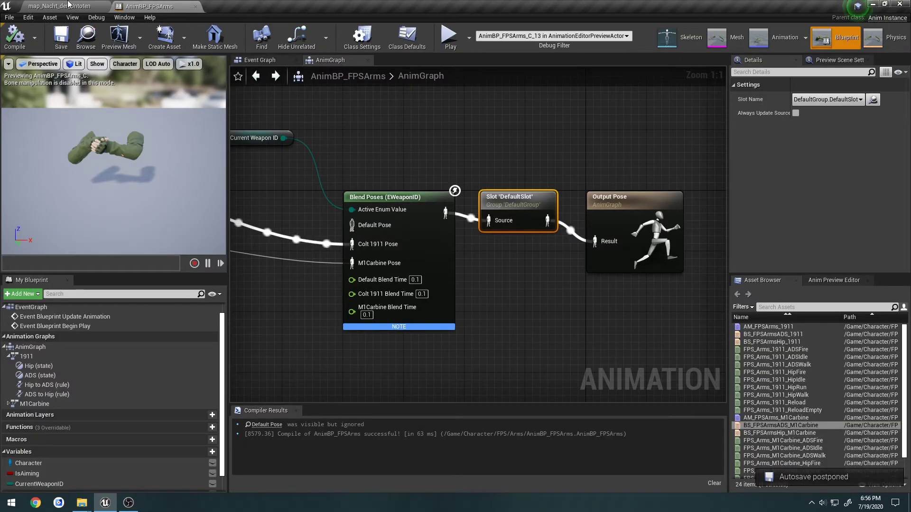
# - Return to the map_Nacht_der_Untoten level and play it in full screen
pyautogui.click(69, 5)
pyautogui.click(9, 17)
pyautogui.click(9, 18)
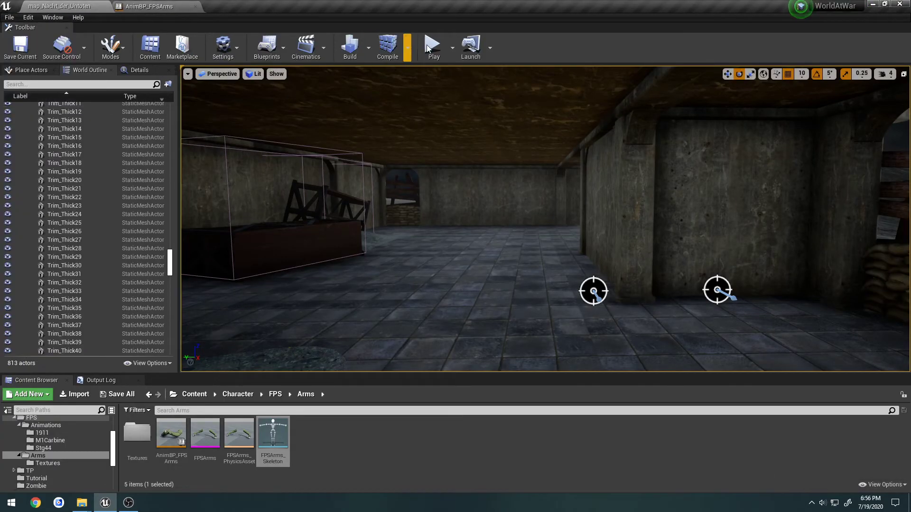
pyautogui.click(453, 47)
pyautogui.click(433, 48)
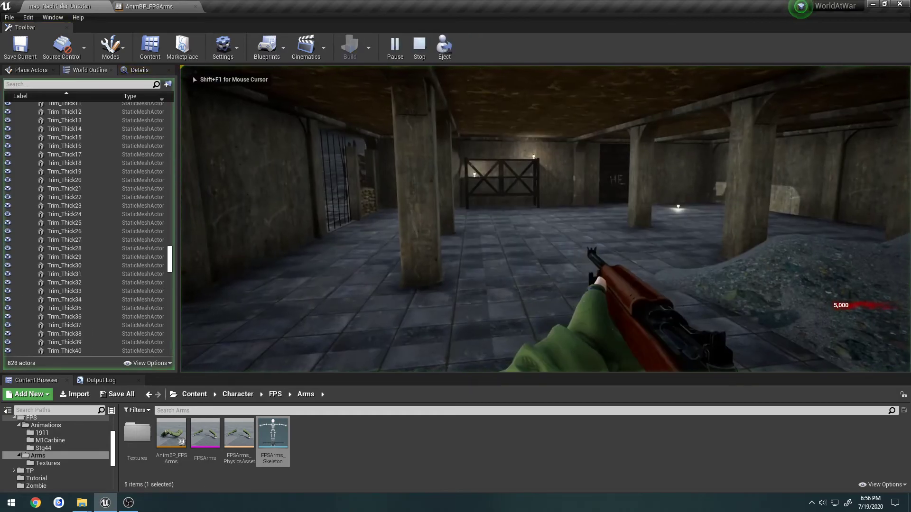
pyautogui.press('F11')
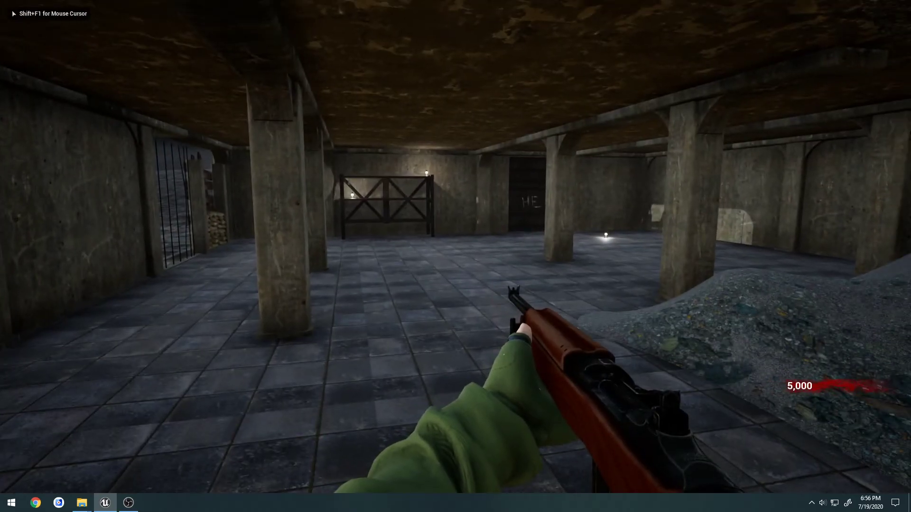
# - Test sprinting, aiming down sights and walking while aimed with the M1 Carbine, then end the play session
pyautogui.hotkey('shift', 'w')
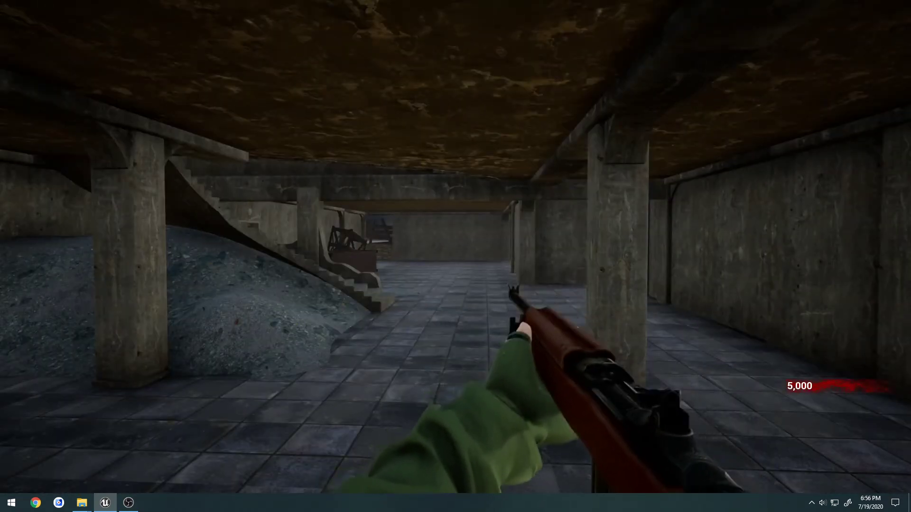
pyautogui.rightClick(456, 257)
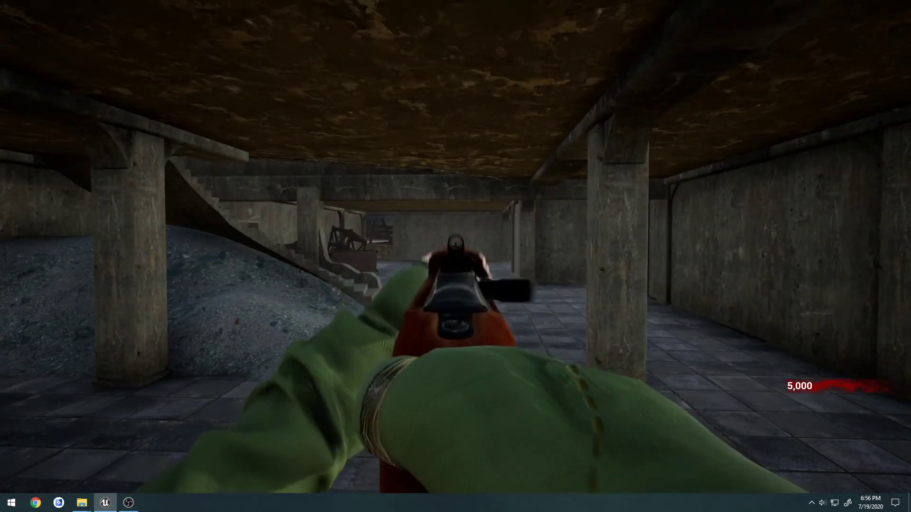
pyautogui.press('w')
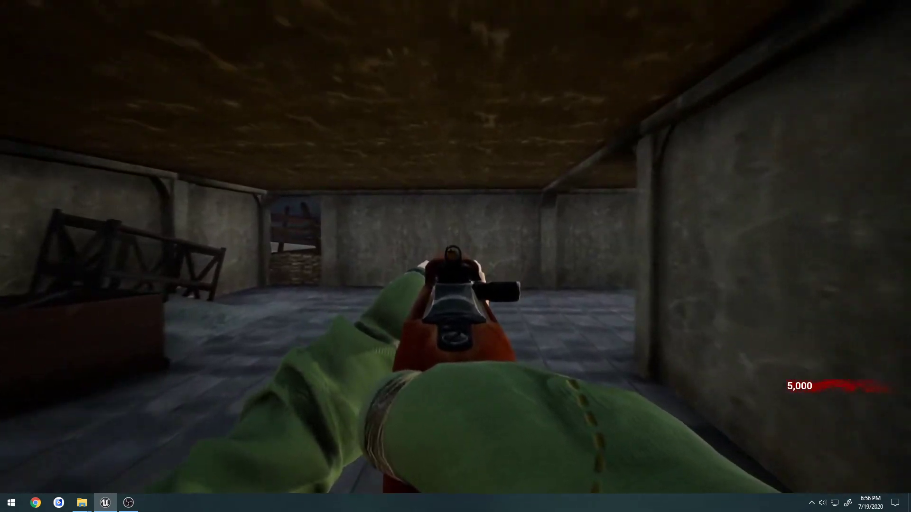
pyautogui.rightClick(456, 257)
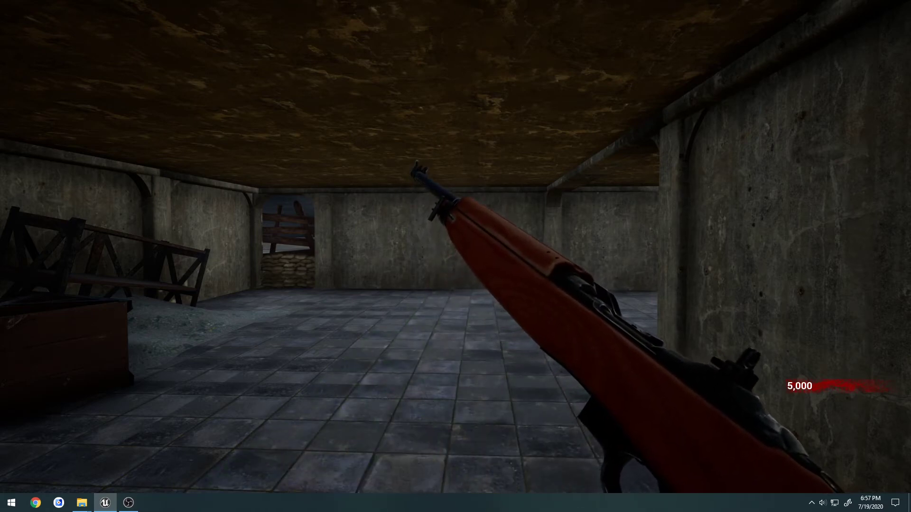
pyautogui.press('Escape')
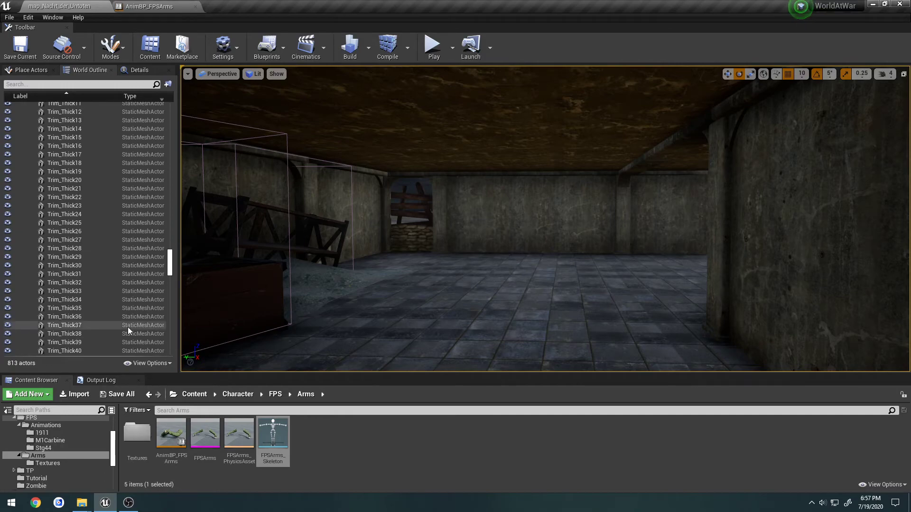
# - Open BP_M1Carbine from the Weapons folder and set its Reload Animation to M1Carbine_ReloadEmpty
pyautogui.scroll(-5, 76, 465)
pyautogui.click(41, 471)
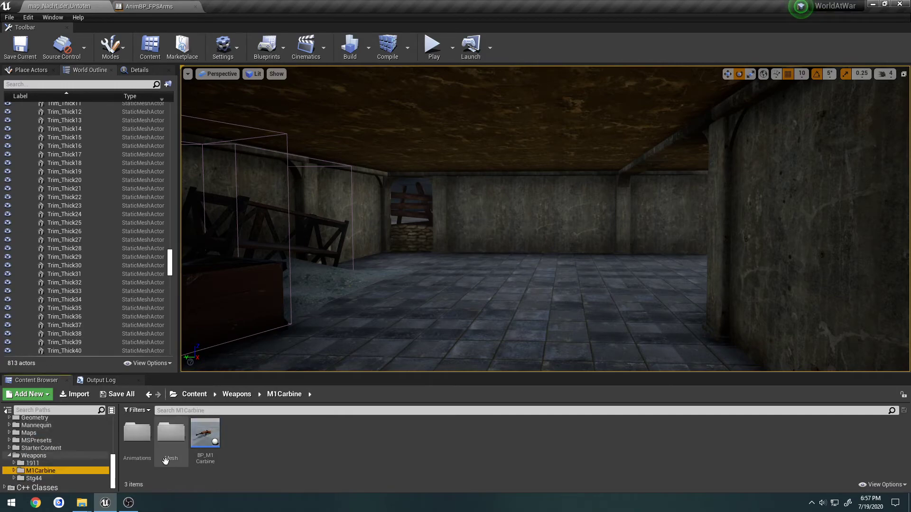
pyautogui.doubleClick(203, 435)
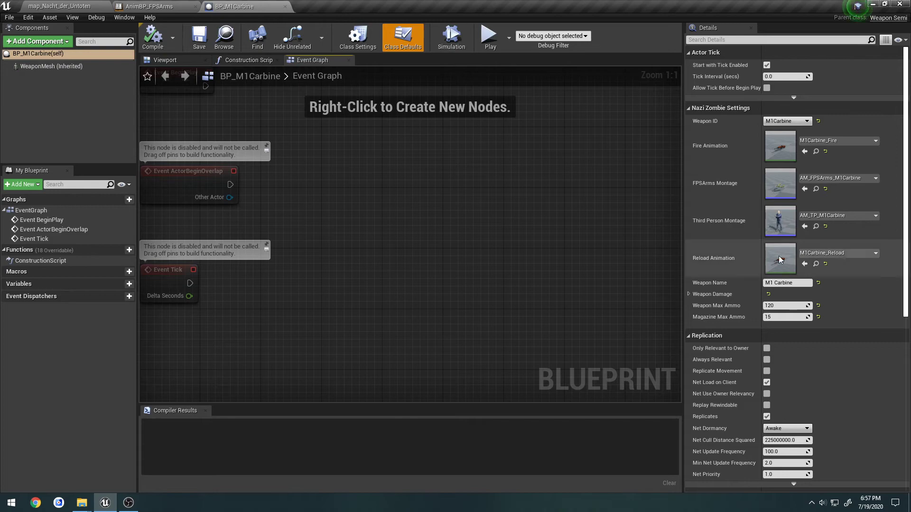
pyautogui.click(847, 254)
pyautogui.click(731, 443)
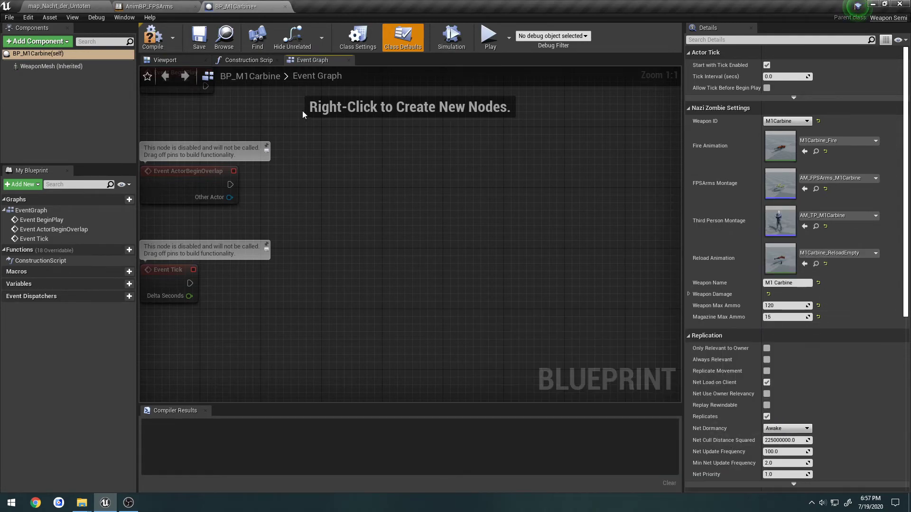
# - Open the AM_FPSArms_M1Carbine montage, move the FPS_Arms_M1Carbine_Reload segment behind the ReloadEmpty segment, and dock the montage beside the other editors
pyautogui.click(59, 6)
pyautogui.scroll(5, 59, 439)
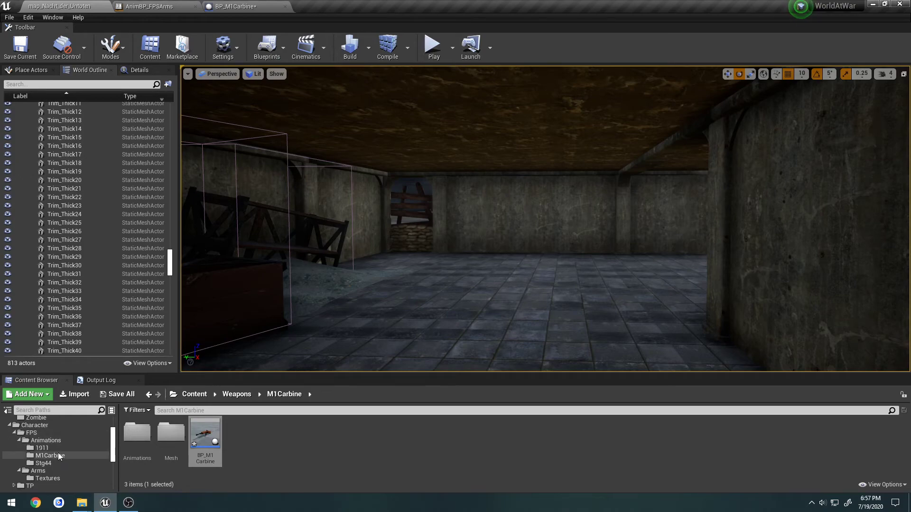
pyautogui.click(52, 456)
pyautogui.doubleClick(135, 435)
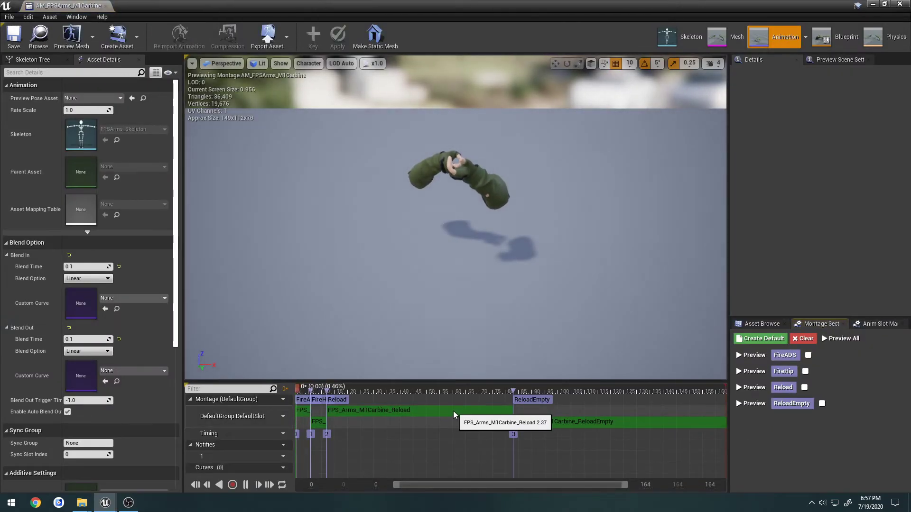
pyautogui.moveTo(454, 411); pyautogui.dragTo(697, 418)
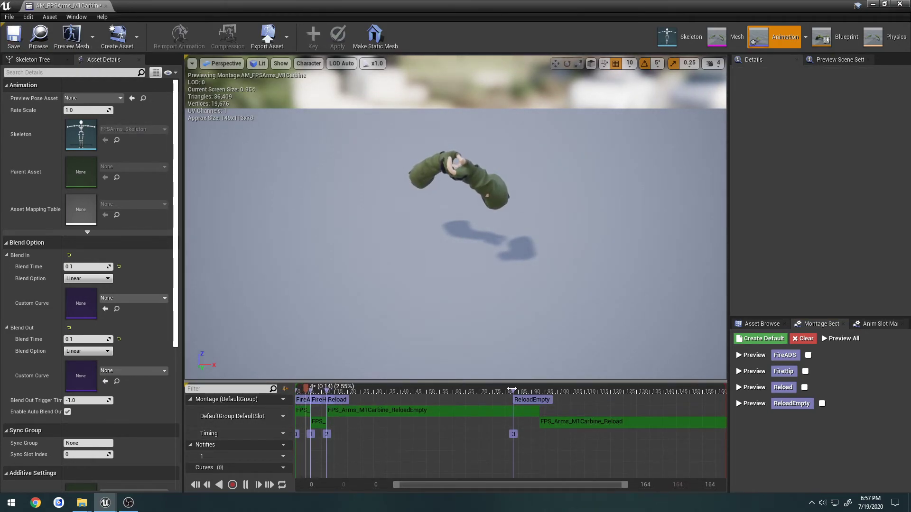
pyautogui.moveTo(62, 5); pyautogui.dragTo(340, 4)
# - Play the map_Nacht_der_Untoten level in full screen, test the M1 Carbine's empty reload, and end the play session
pyautogui.click(71, 5)
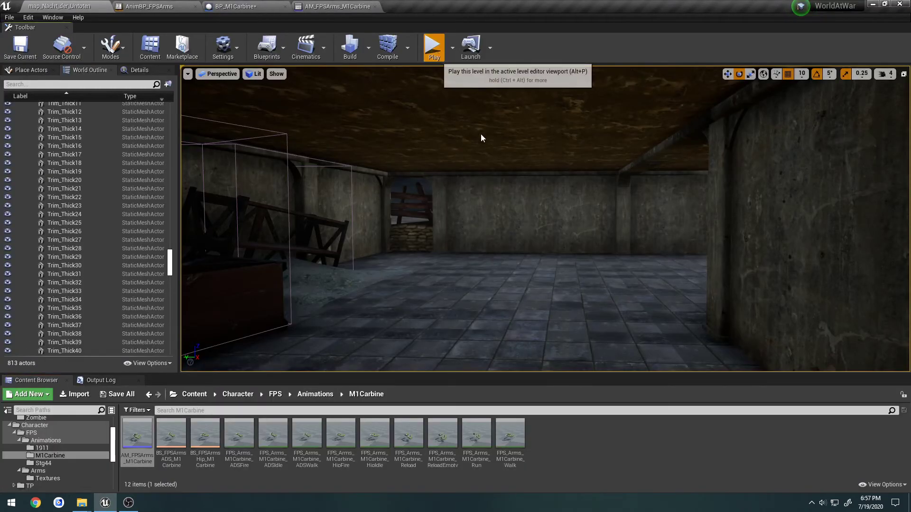
pyautogui.click(434, 45)
pyautogui.press('F11')
pyautogui.click(456, 257)
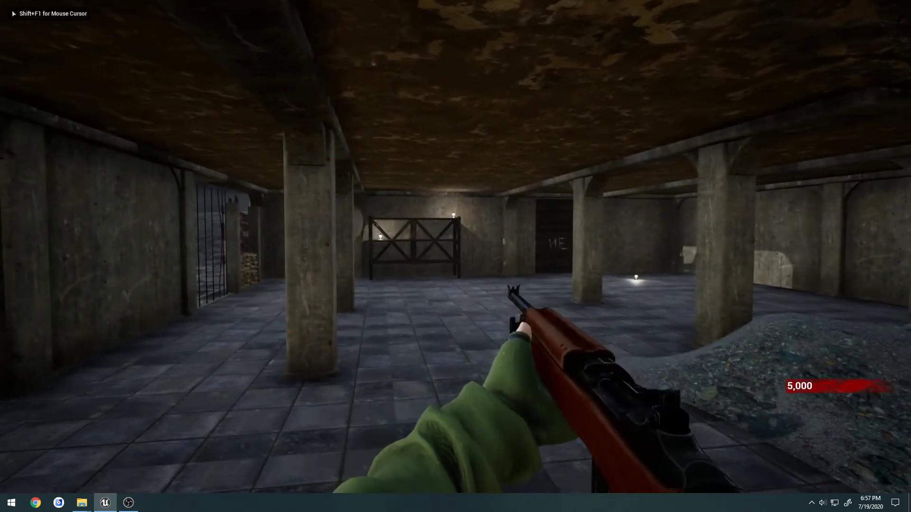
pyautogui.press('r')
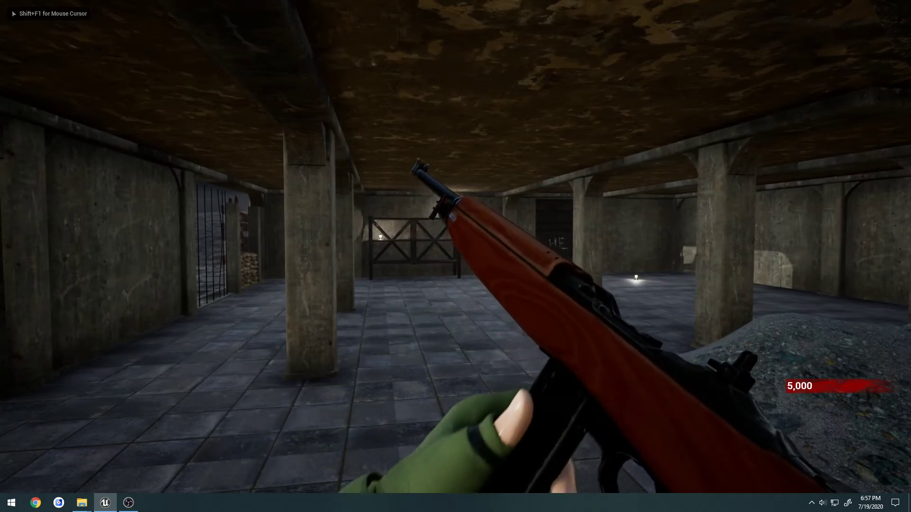
pyautogui.hotkey('shift', 'F1')
pyautogui.press('F11')
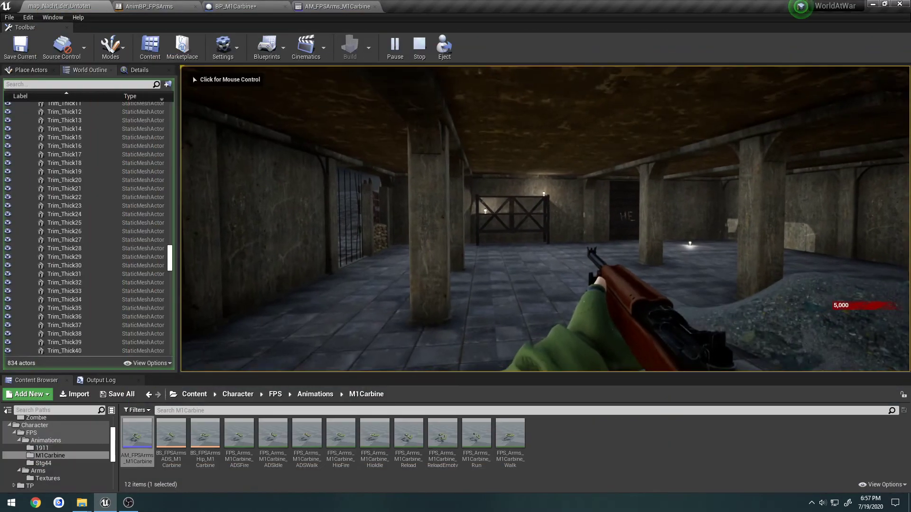
pyautogui.press('Escape')
# - In AM_FPSArms_M1Carbine, move the FPS_Arms_M1Carbine_Reload segment back before ReloadEmpty, align the ReloadEmpty section with its segment's start, and close the montage
pyautogui.click(363, 9)
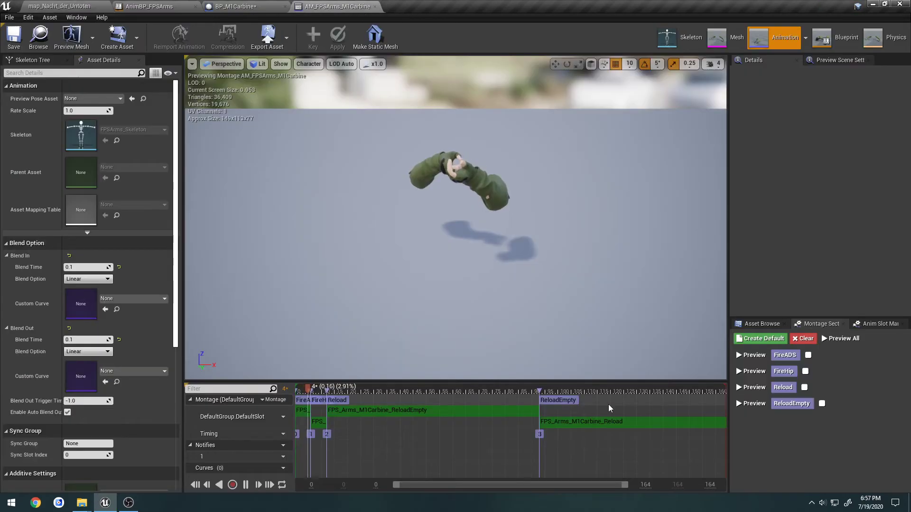
pyautogui.moveTo(569, 421)
pyautogui.mouseDown()
pyautogui.moveTo(389, 422)
pyautogui.moveTo(389, 411)
pyautogui.mouseUp()
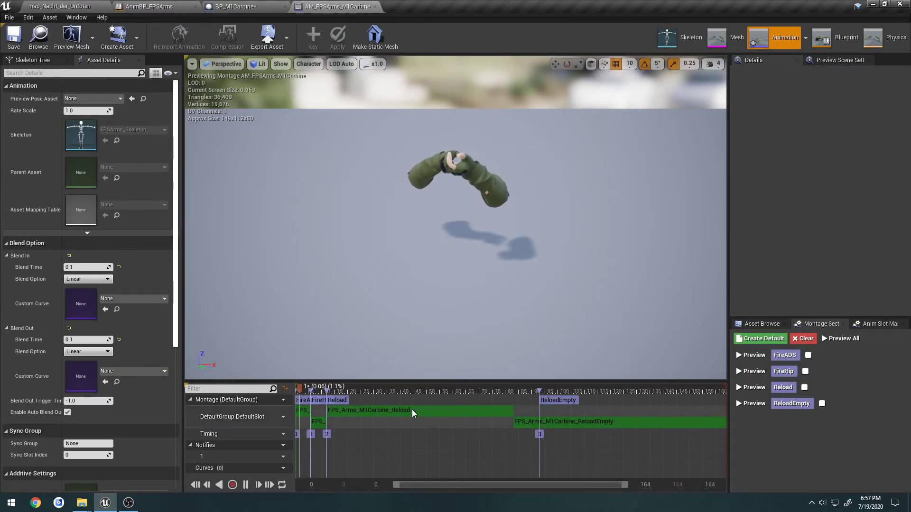
pyautogui.moveTo(540, 389); pyautogui.dragTo(514, 389)
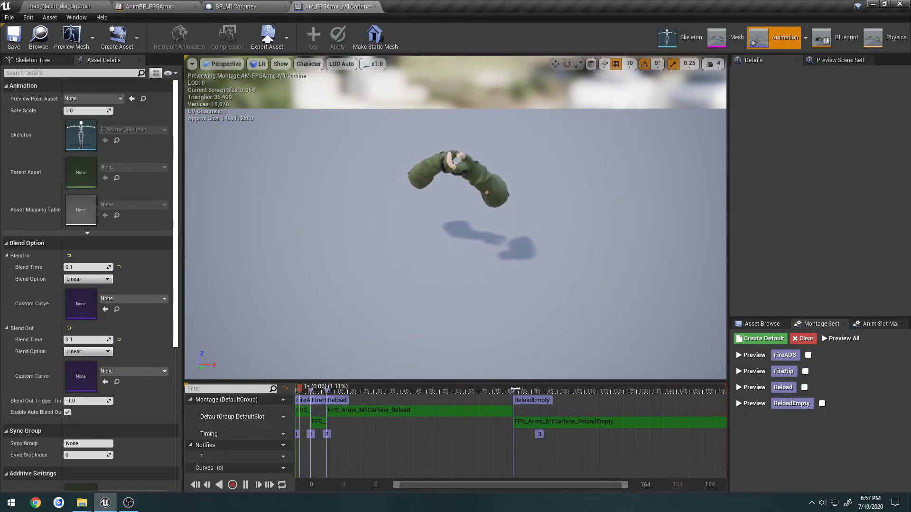
pyautogui.click(375, 7)
# - Set BP_M1Carbine's Reload Animation to M1Carbine_Reload, compile the blueprint and close it
pyautogui.click(837, 255)
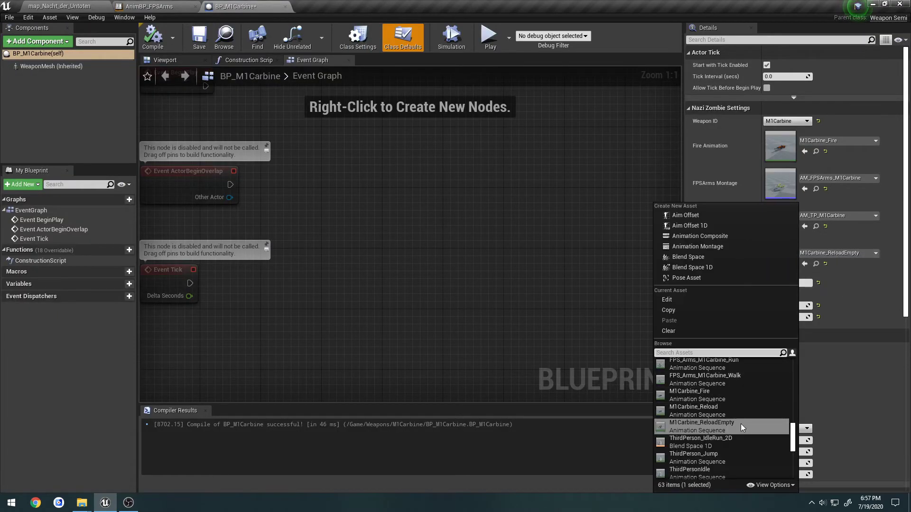
pyautogui.click(719, 409)
pyautogui.click(161, 45)
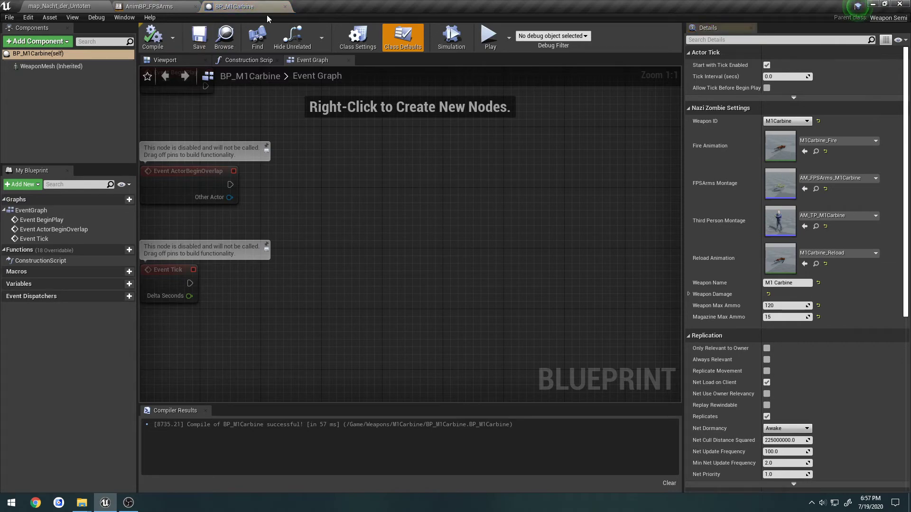
pyautogui.click(285, 7)
# - Open the AM_FPSArms_1911 montage from the FPS animations and BP_Colt1911 from the Weapons 1911 folder
pyautogui.click(78, 5)
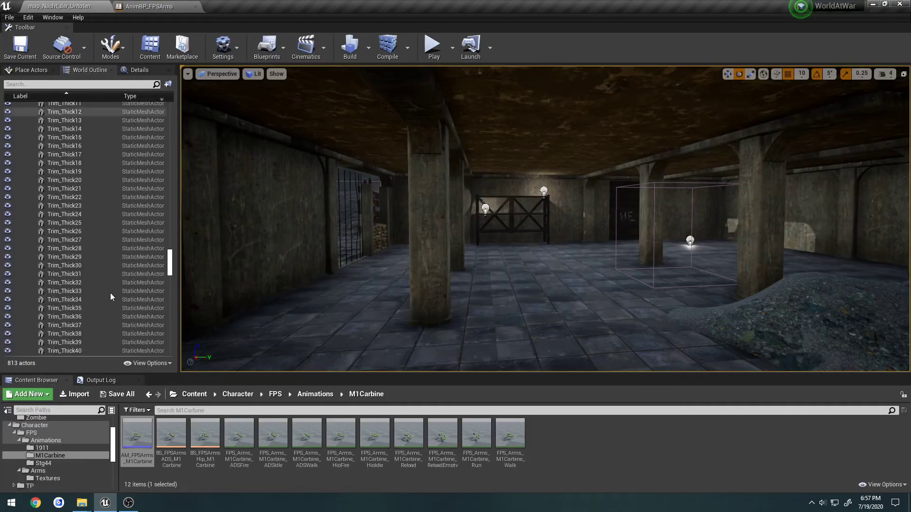
pyautogui.click(64, 449)
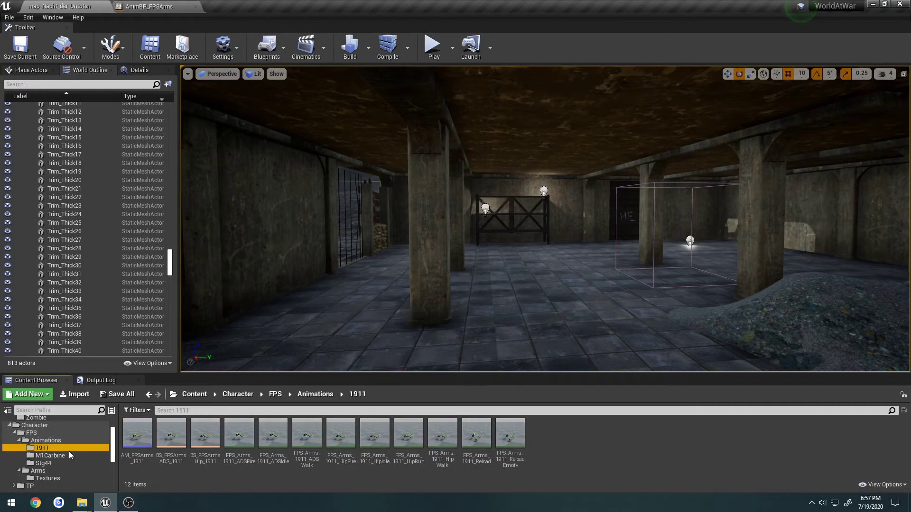
pyautogui.click(132, 443)
pyautogui.doubleClick(132, 443)
pyautogui.click(59, 5)
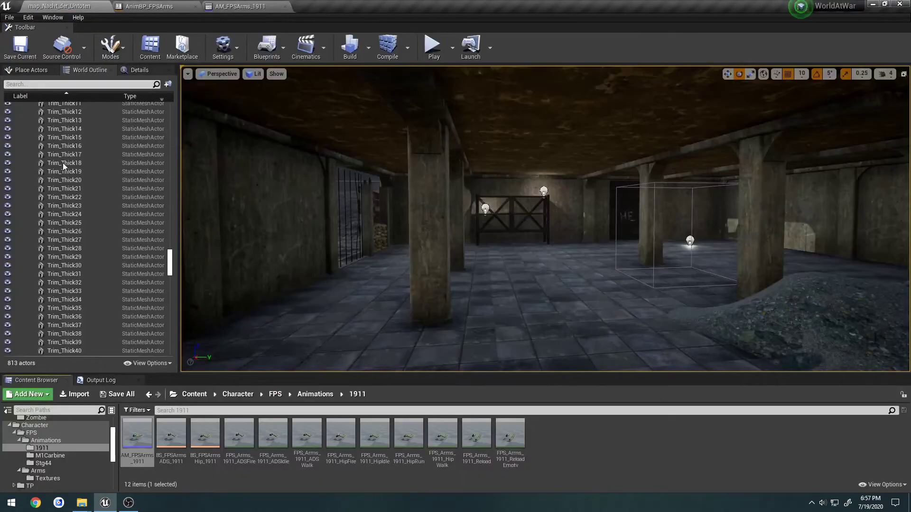
pyautogui.scroll(-3, 67, 456)
pyautogui.scroll(-3, 67, 458)
pyautogui.click(44, 462)
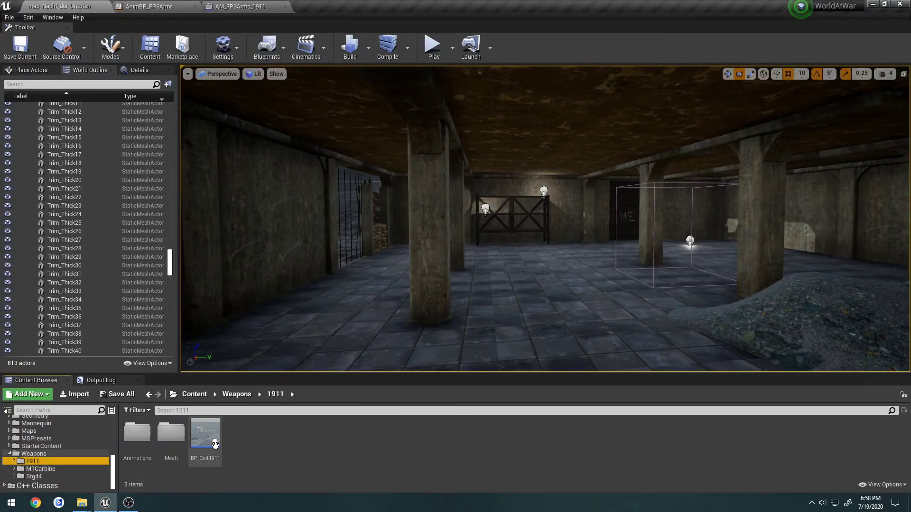
pyautogui.doubleClick(212, 439)
# - Open the BP_NaziZombieCharacter blueprint, set its Starting Weapon Class to BP_Colt1911, compile it and close it
pyautogui.click(61, 6)
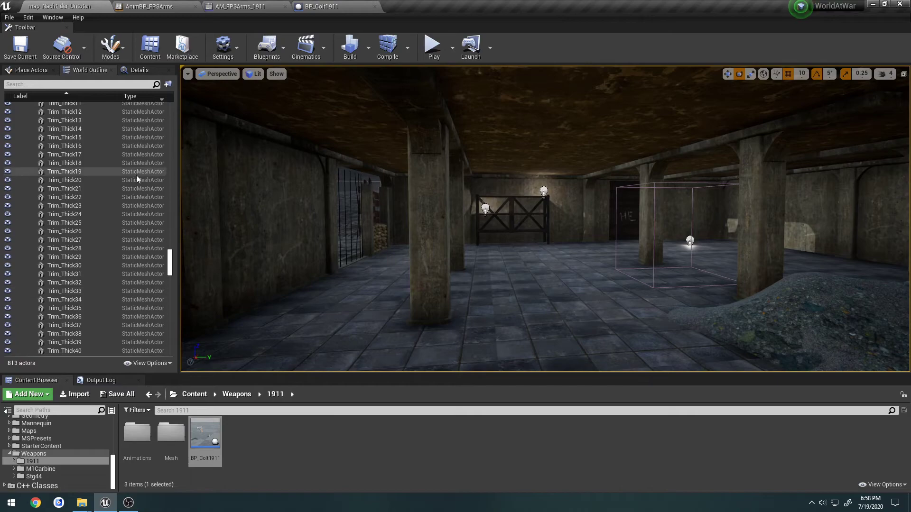
pyautogui.scroll(5, 68, 429)
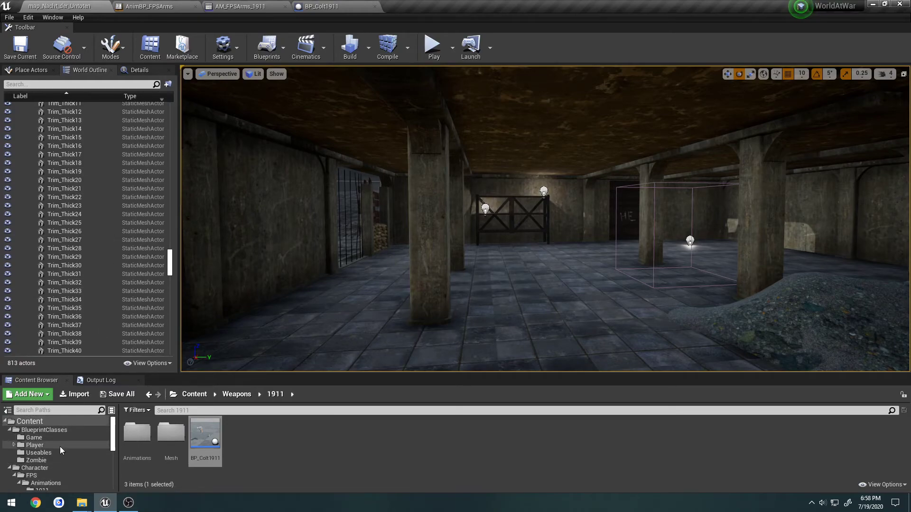
pyautogui.click(60, 445)
pyautogui.doubleClick(205, 433)
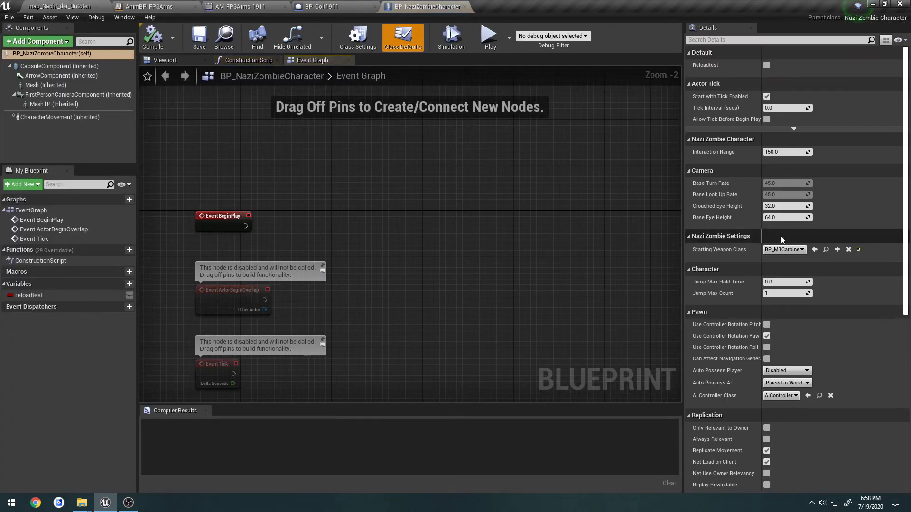
pyautogui.click(800, 250)
pyautogui.click(801, 280)
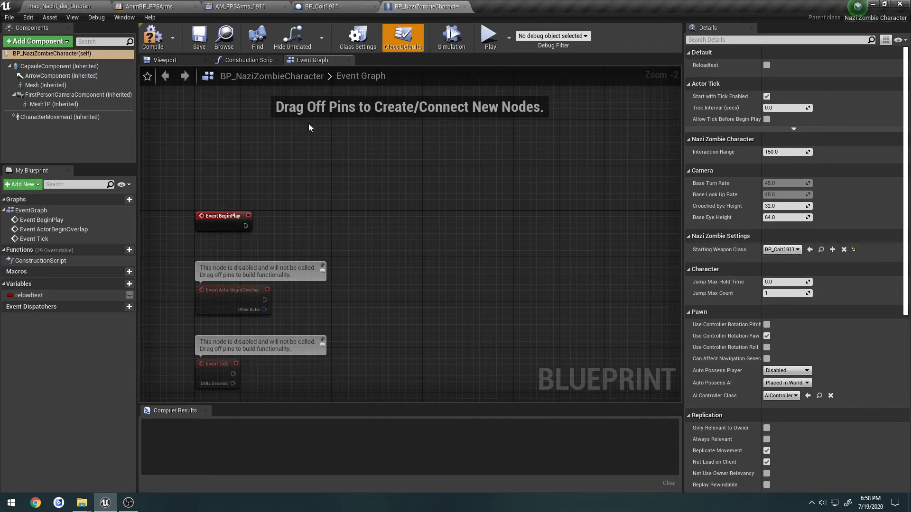
pyautogui.click(153, 37)
pyautogui.click(464, 7)
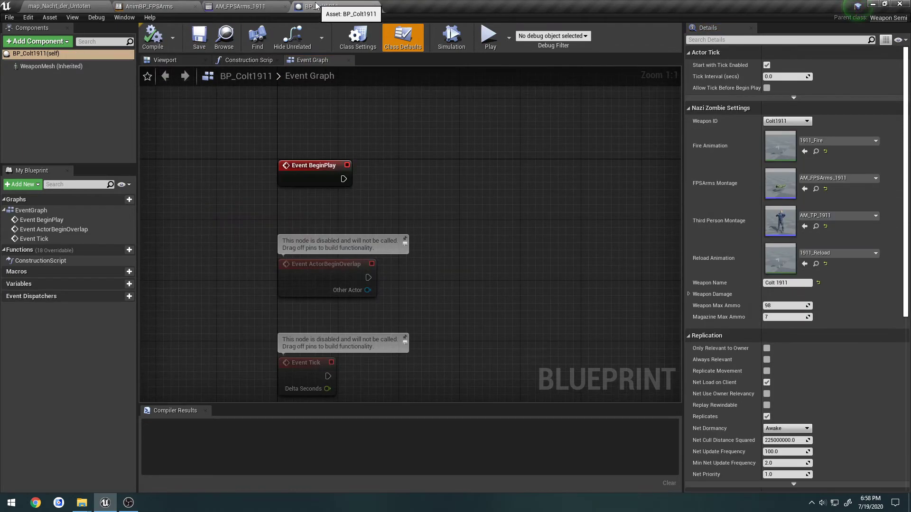
# - Set BP_Colt1911's Reload Animation to 1911_ReloadEmpty and compile the blueprint
pyautogui.click(834, 254)
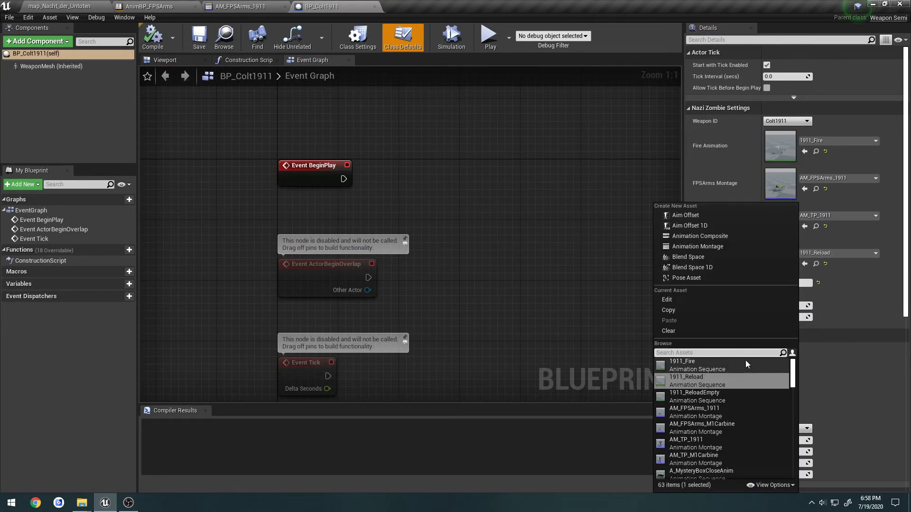
pyautogui.click(698, 396)
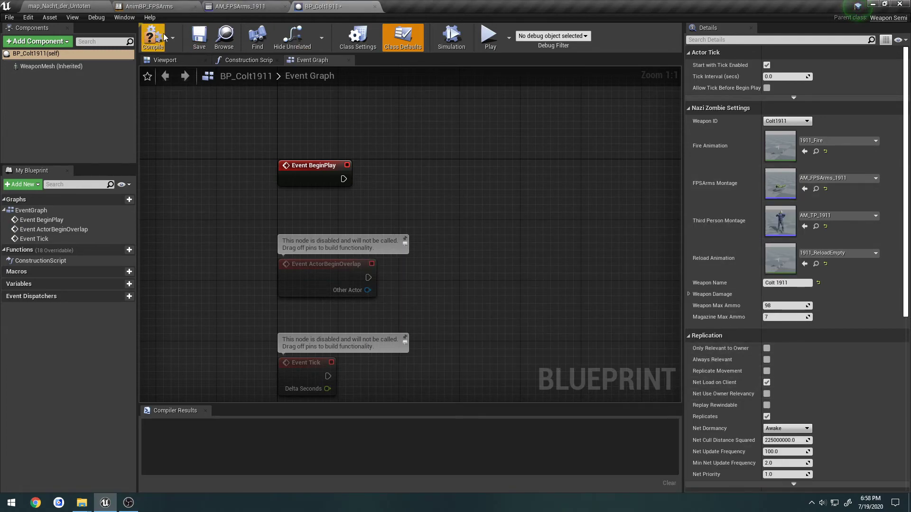
pyautogui.click(162, 38)
# - In the AM_FPSArms_1911 montage, move the FPS_Arms_1911_Reload segment behind the FPS_Arms_1911_ReloadEmpty segment
pyautogui.click(240, 7)
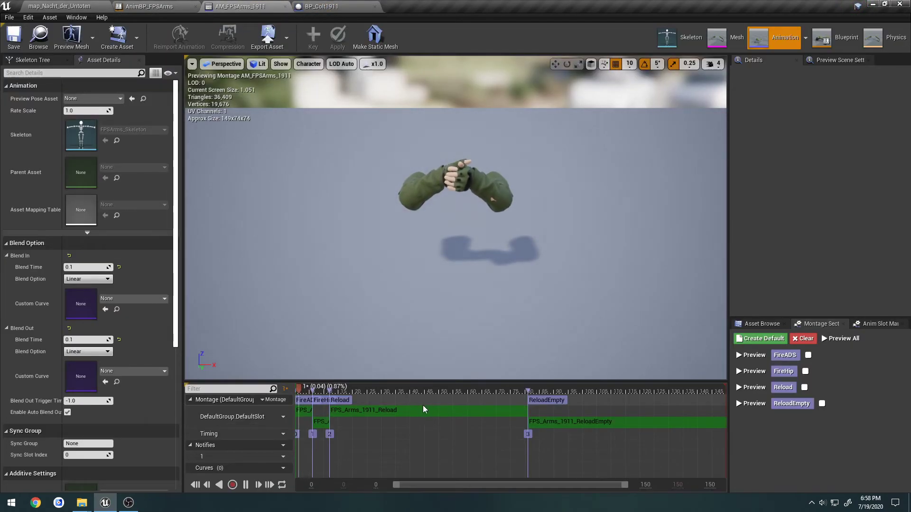
pyautogui.moveTo(424, 409); pyautogui.dragTo(596, 414)
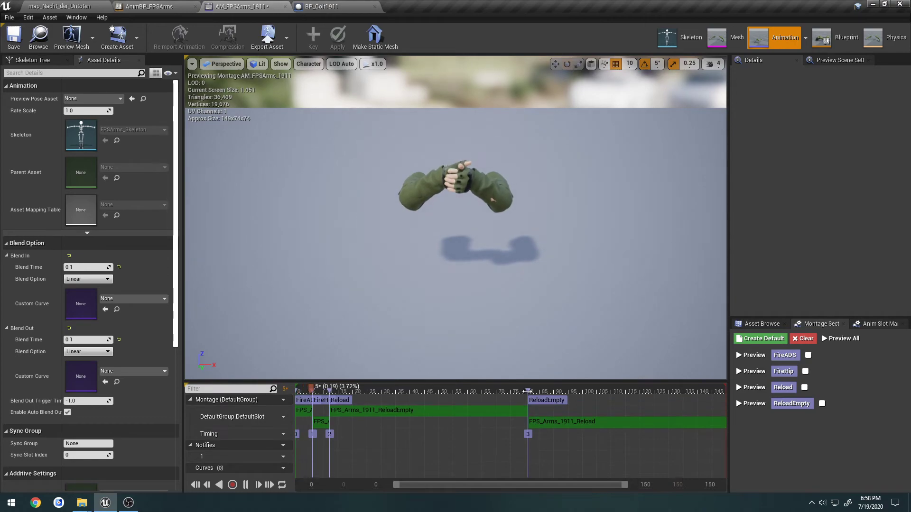
pyautogui.click(527, 392)
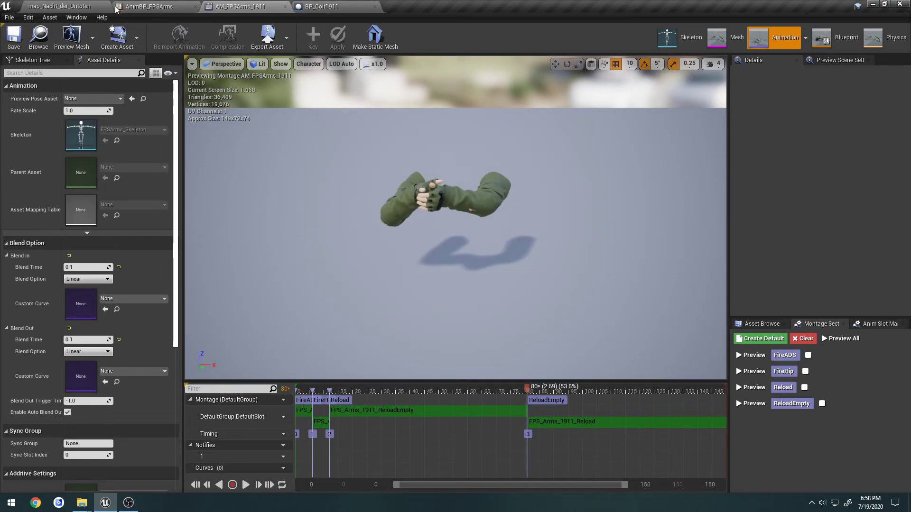
# - Play the level in full screen, test the Colt 1911's empty reload while aiming and moving around, and end the play session
pyautogui.click(61, 6)
pyautogui.click(433, 44)
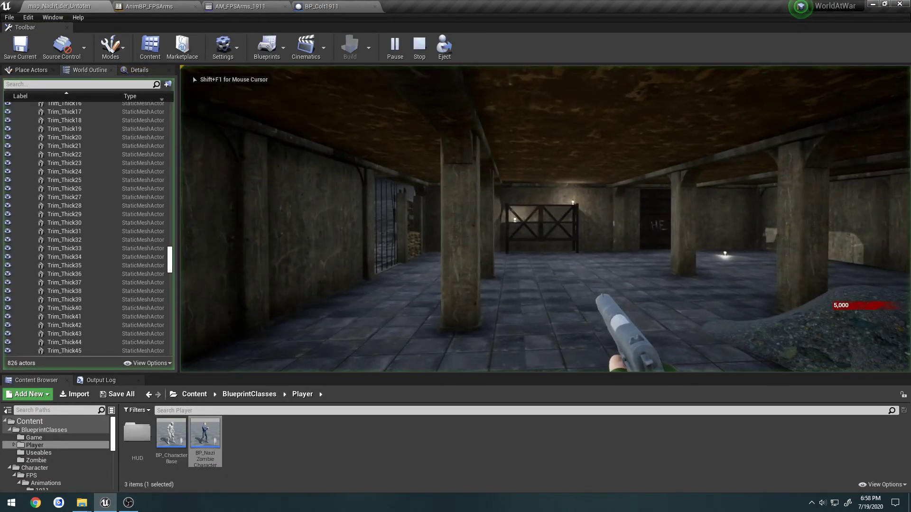
pyautogui.press('F11')
pyautogui.press('r')
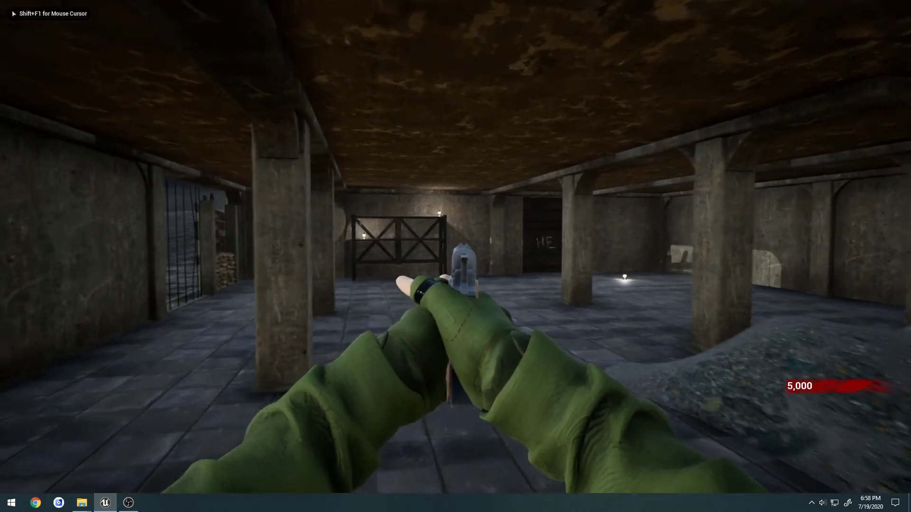
pyautogui.press('w')
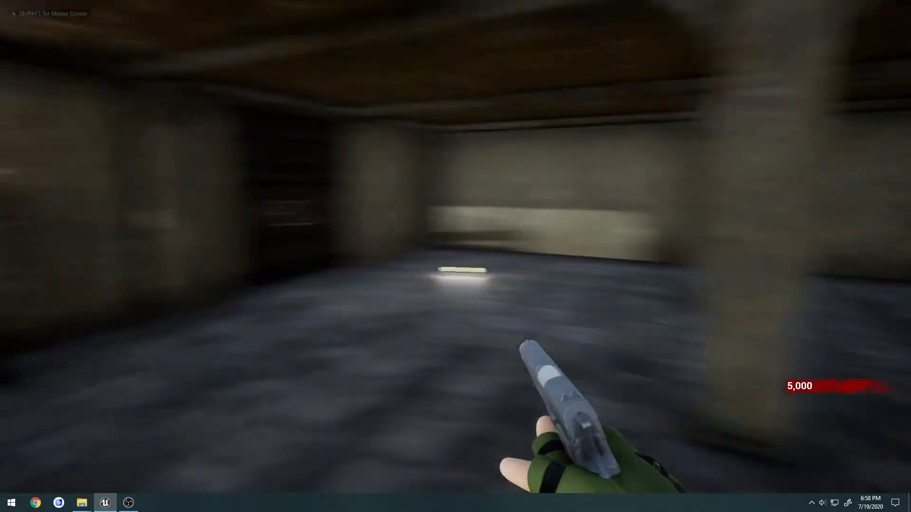
pyautogui.press('w')
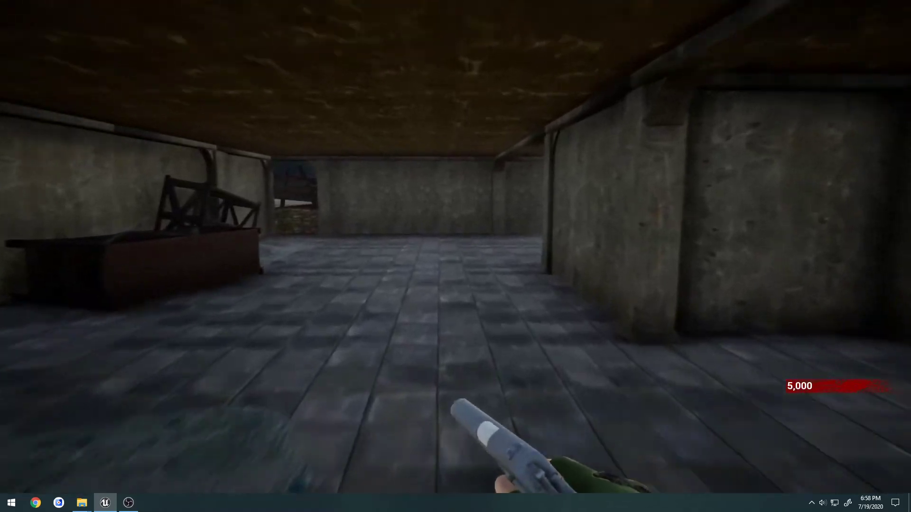
pyautogui.press('w')
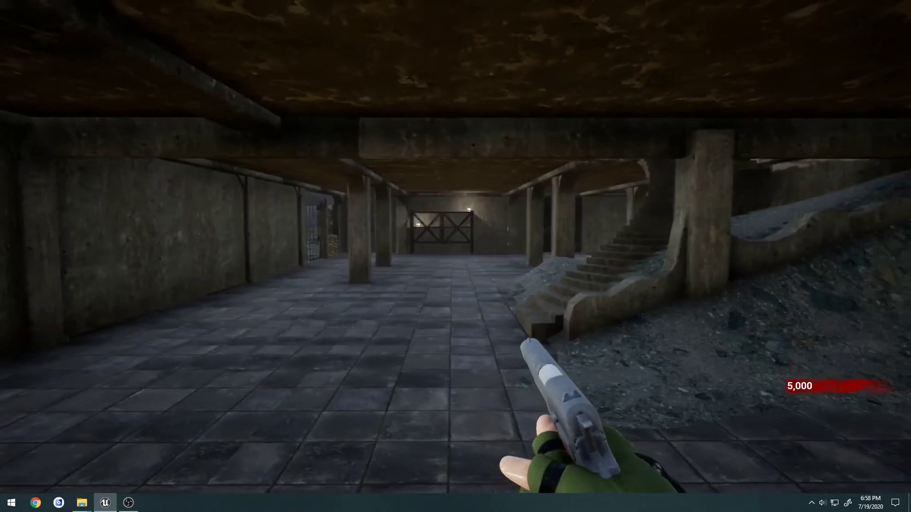
pyautogui.press('w')
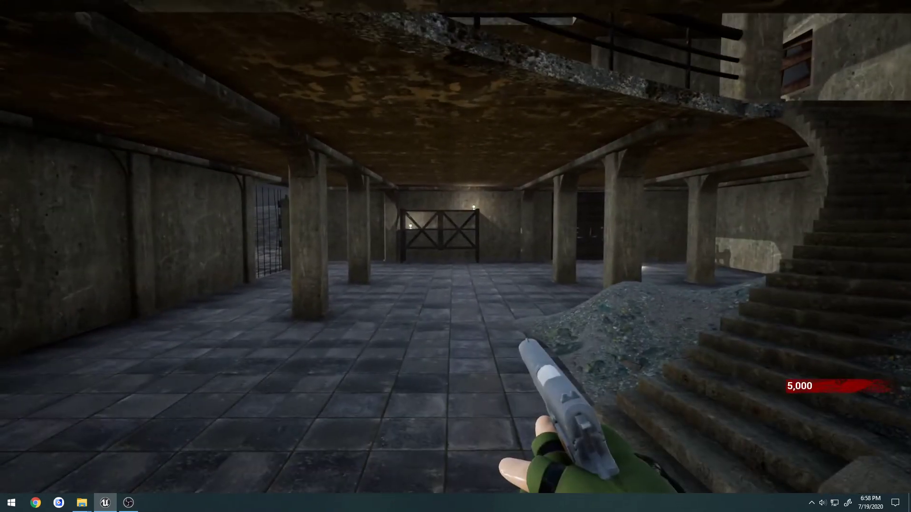
pyautogui.press('w')
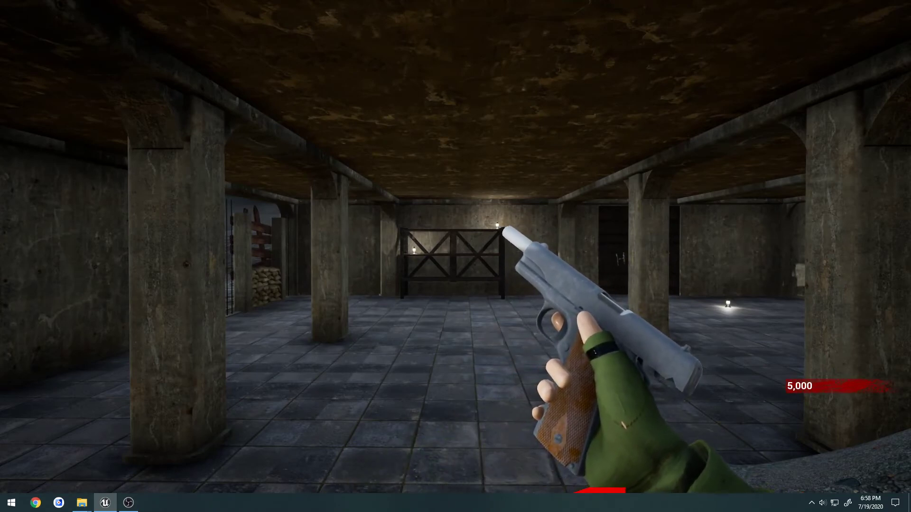
pyautogui.press('Escape')
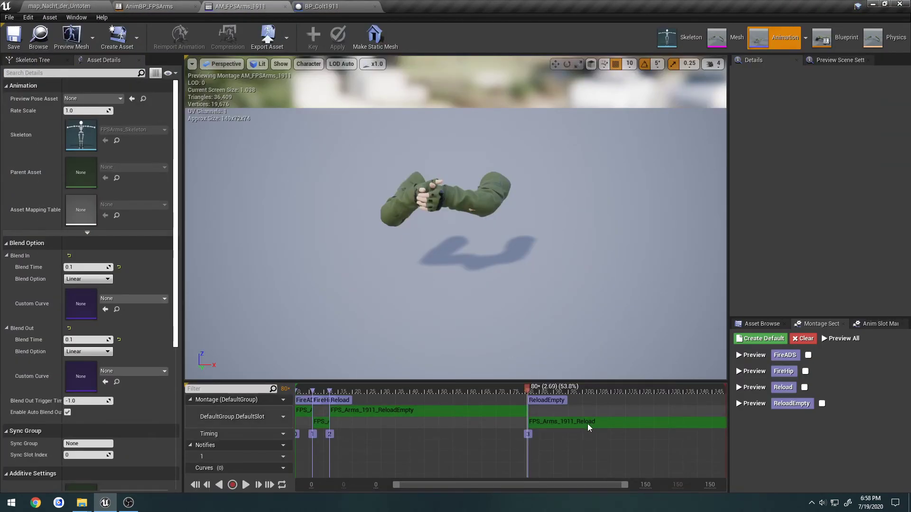
# - Move the FPS_Arms_1911_Reload segment back before ReloadEmpty, set BP_Colt1911's Reload Animation to 1911_Reload and compile the blueprint
pyautogui.moveTo(589, 427); pyautogui.dragTo(346, 421)
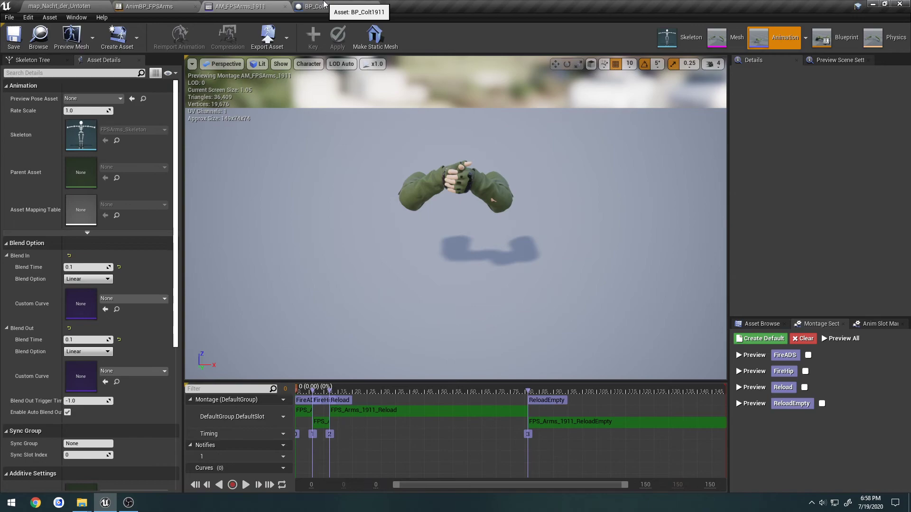
pyautogui.click(325, 6)
pyautogui.click(845, 252)
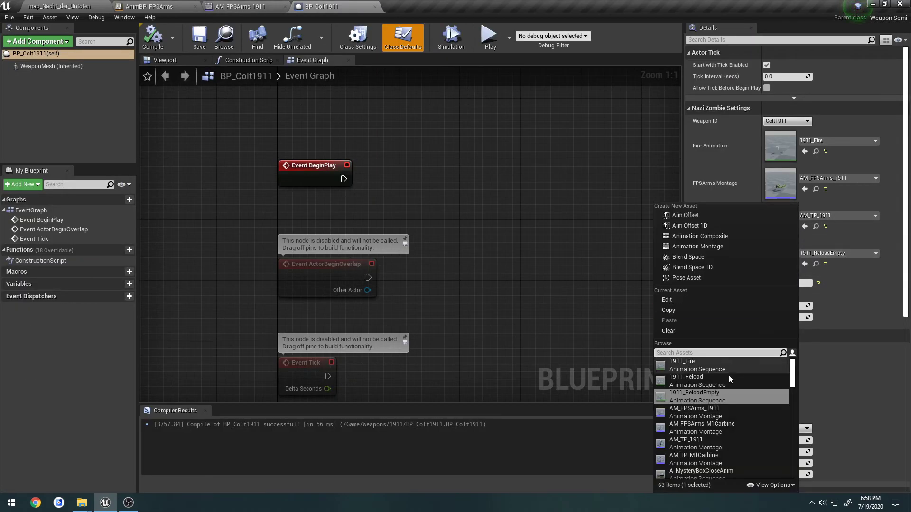
pyautogui.click(727, 375)
pyautogui.click(151, 43)
# - Play the level in full screen, test the Colt 1911's regular reload twice, and end the play session
pyautogui.click(59, 5)
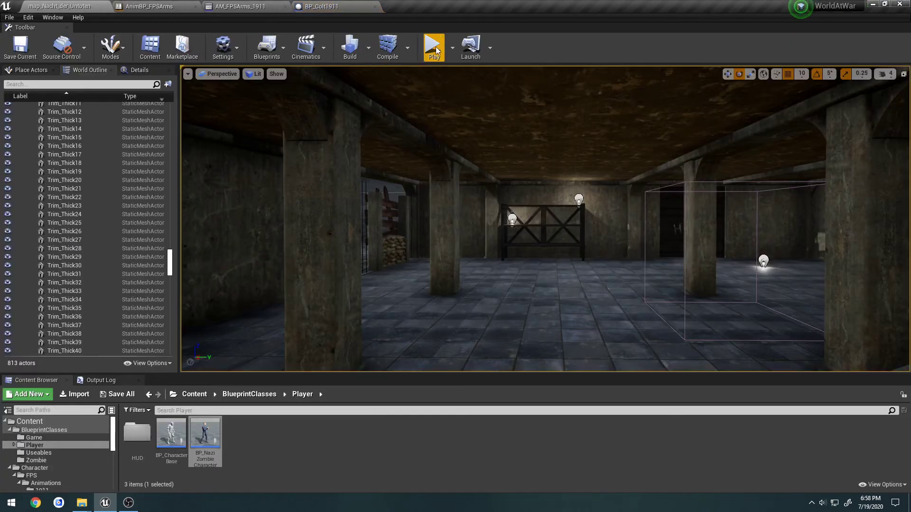
pyautogui.click(431, 41)
pyautogui.press('F11')
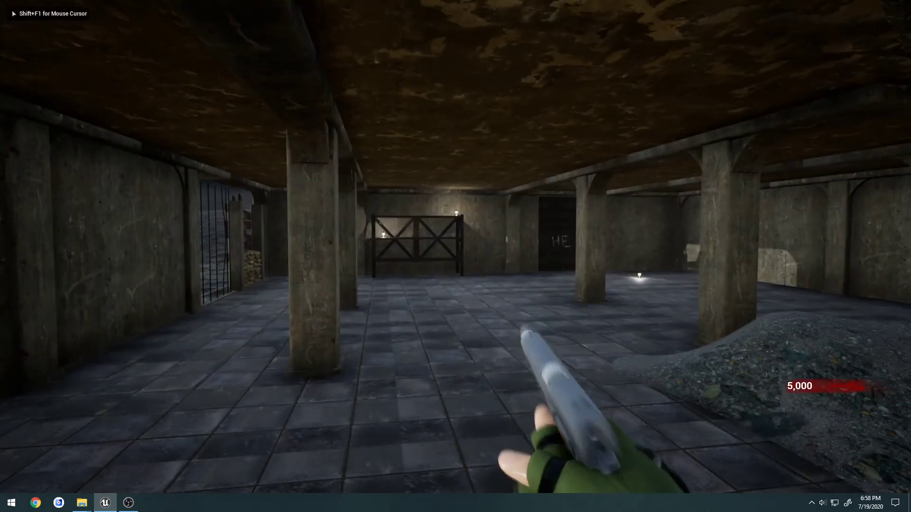
pyautogui.press('r')
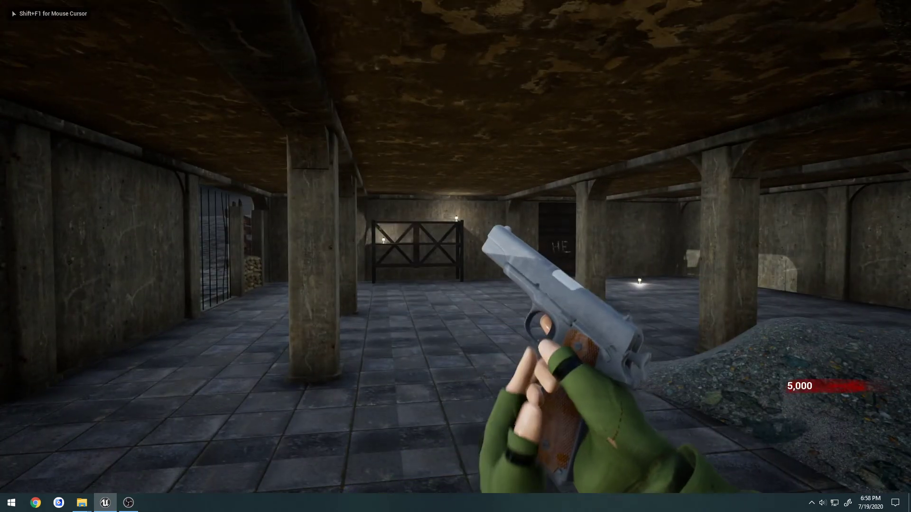
pyautogui.press('r')
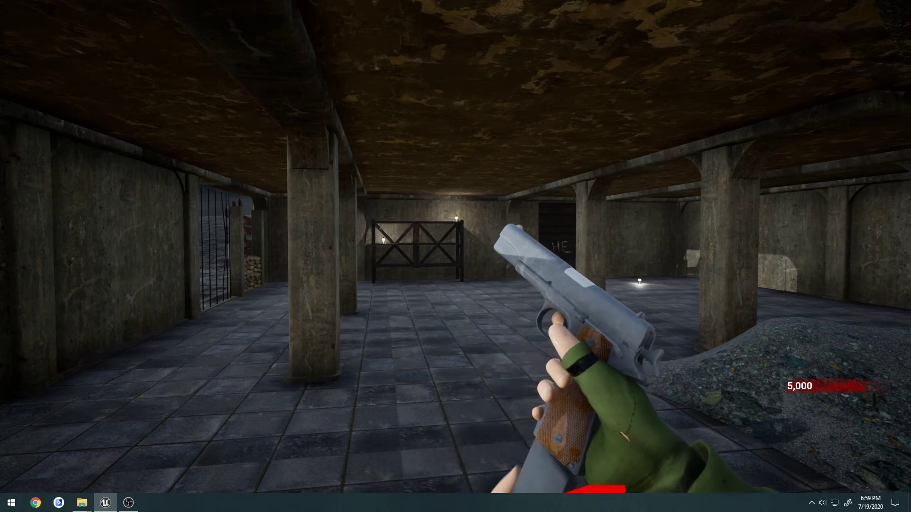
pyautogui.press('Escape')
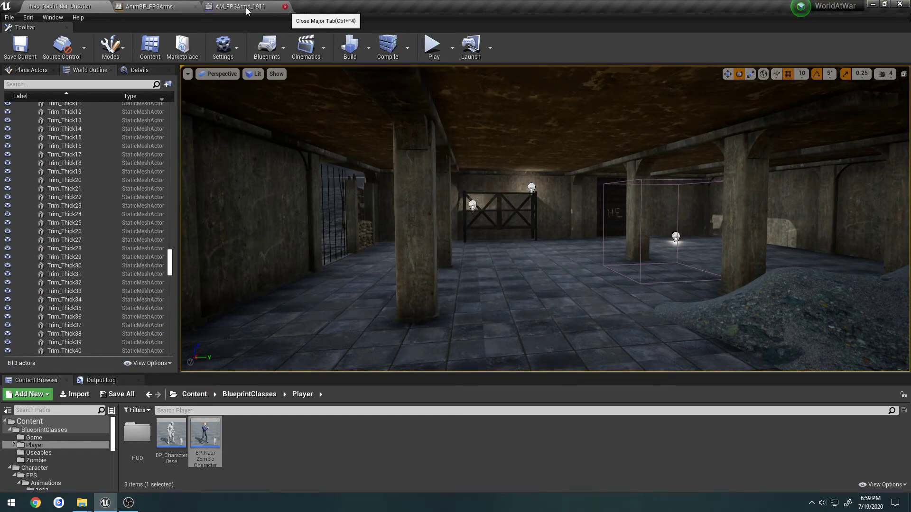
# - Close the open montage and animation blueprint editors, and open 1911_Skeleton from Weapons/1911/Mesh with its muzzle bone selected
pyautogui.click(285, 6)
pyautogui.click(195, 6)
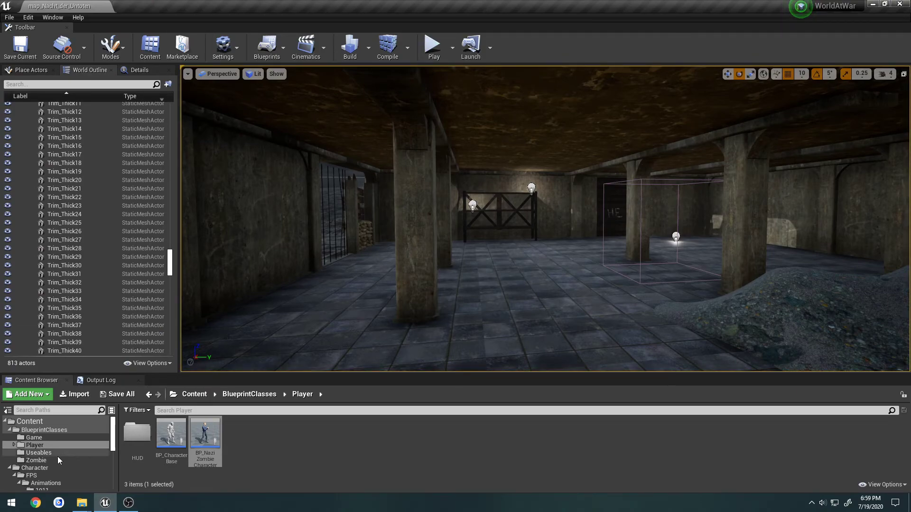
pyautogui.scroll(-10, 58, 456)
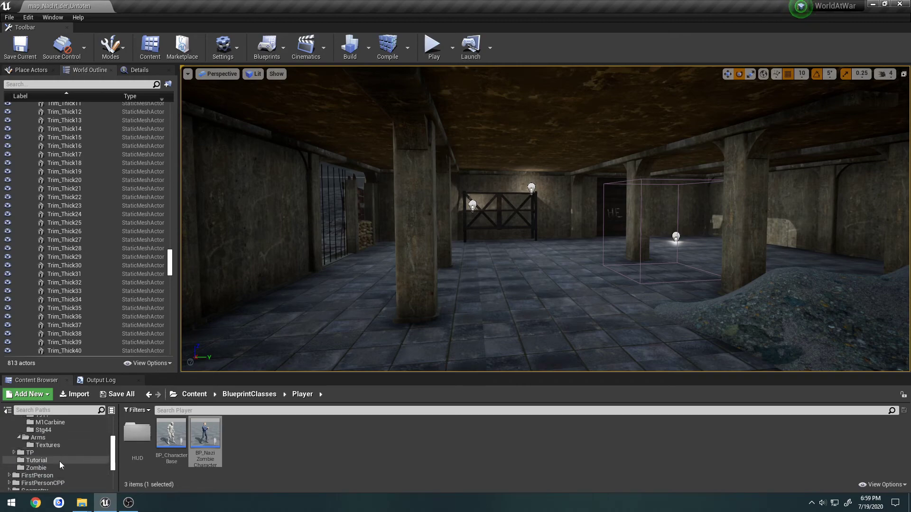
pyautogui.scroll(5, 59, 459)
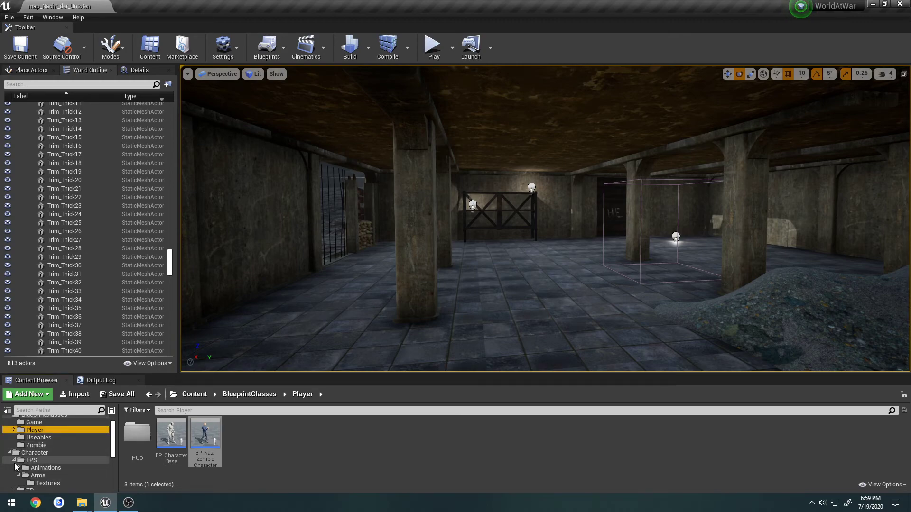
pyautogui.scroll(2, 14, 453)
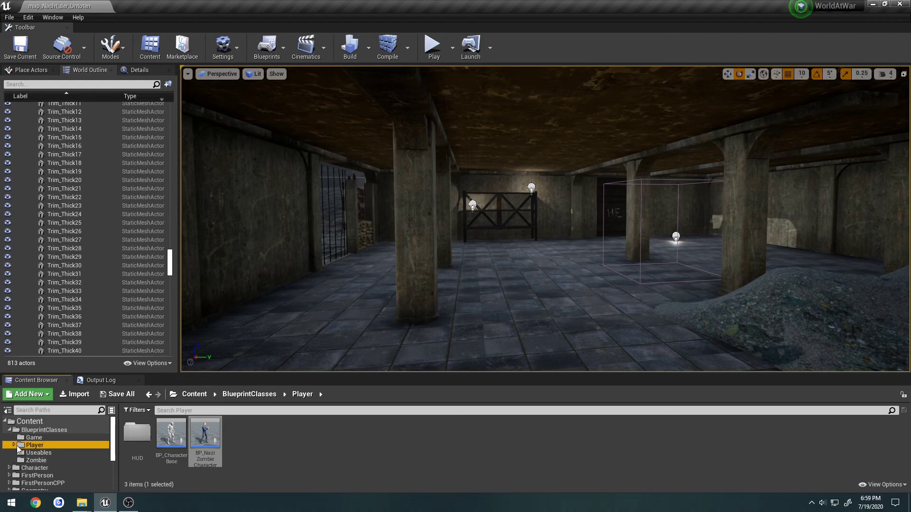
pyautogui.click(10, 431)
pyautogui.scroll(-5, 29, 458)
pyautogui.click(34, 462)
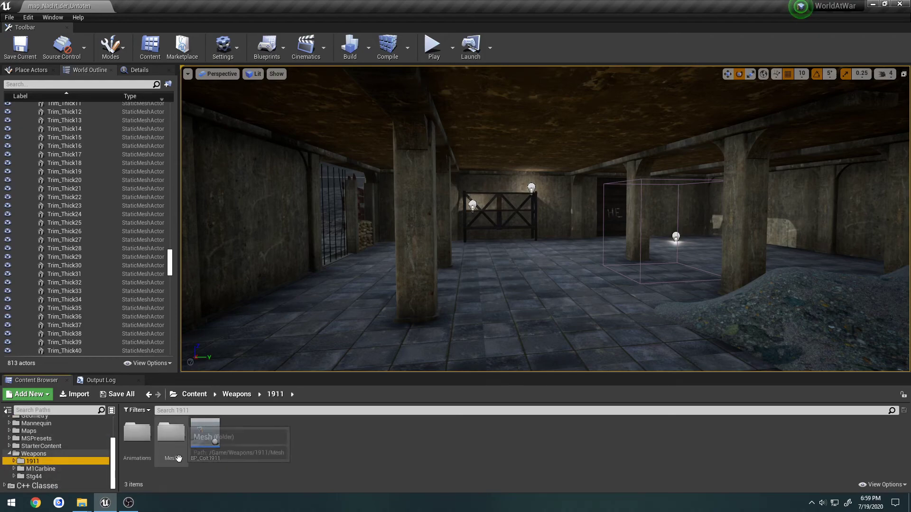
pyautogui.doubleClick(172, 442)
pyautogui.doubleClick(240, 439)
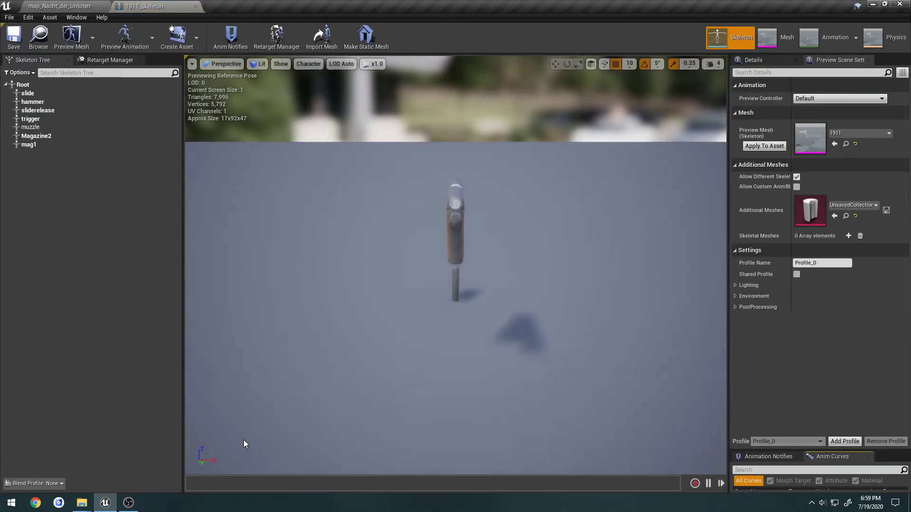
pyautogui.click(41, 127)
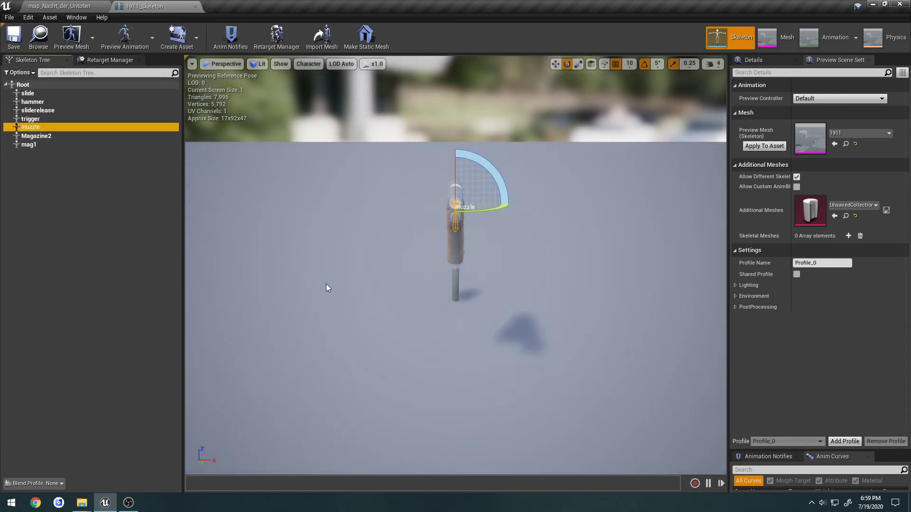
pyautogui.keyDown('alt'); pyautogui.moveTo(326, 283); pyautogui.dragTo(355, 326); pyautogui.keyUp('alt')
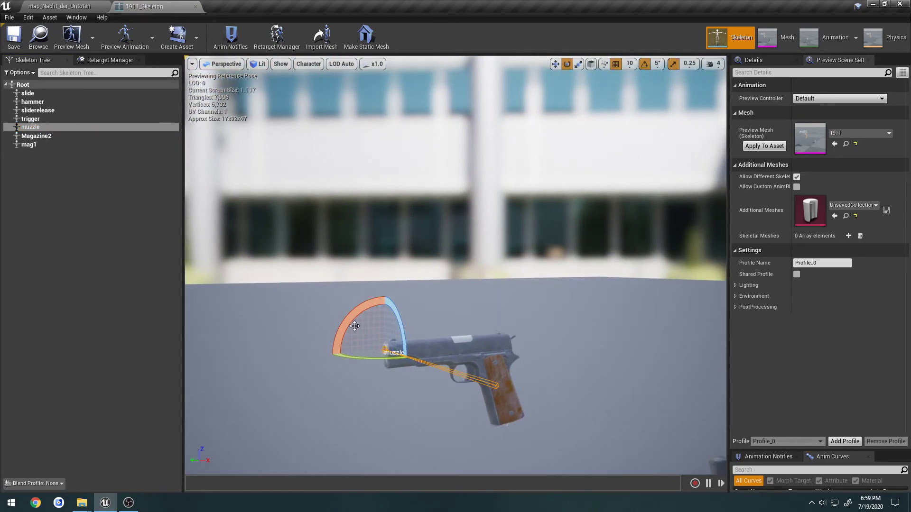
# - Switch to File Explorer and open WeaponBase.cpp from the source's Private/NaziZombie/Useables folder in Notepad++
pyautogui.moveTo(82, 503)
pyautogui.click(70, 474)
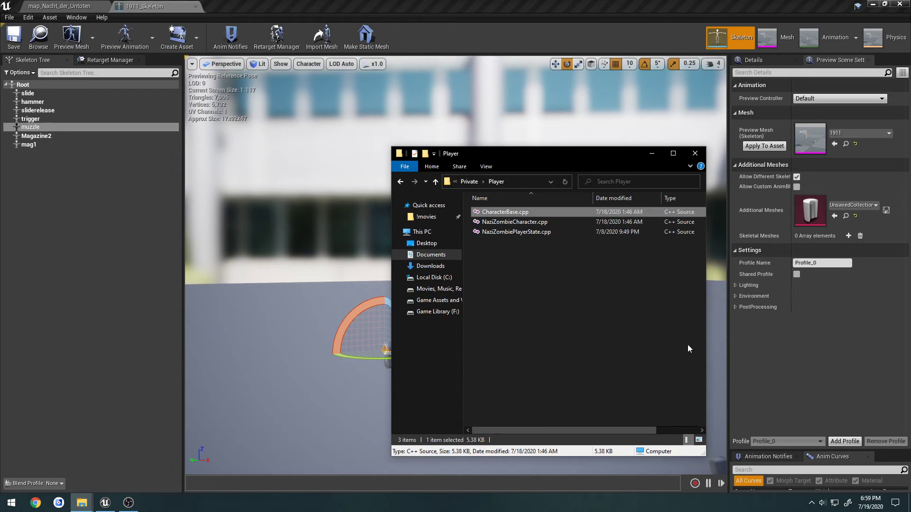
pyautogui.press('BackSpace')
pyautogui.press('BackSpace')
pyautogui.doubleClick(491, 213)
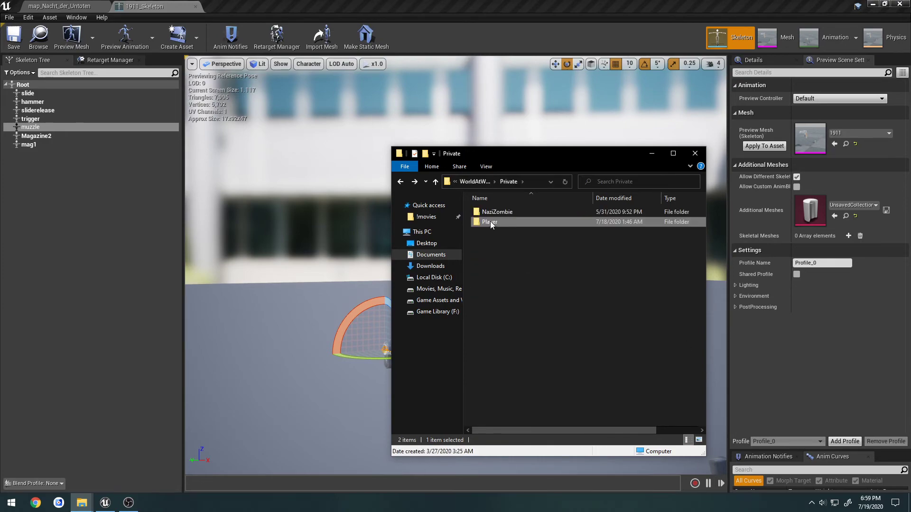
pyautogui.doubleClick(498, 212)
pyautogui.doubleClick(499, 231)
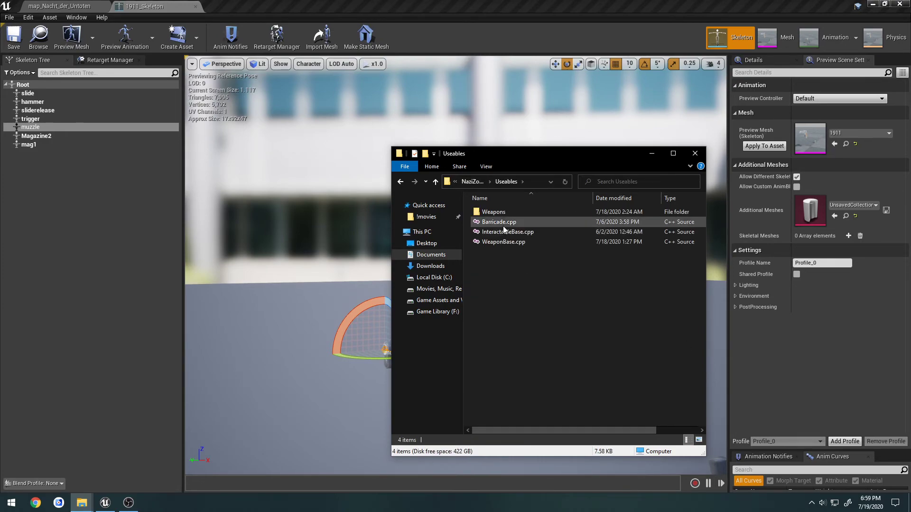
pyautogui.click(511, 213)
pyautogui.doubleClick(511, 212)
pyautogui.click(513, 213)
pyautogui.press('BackSpace')
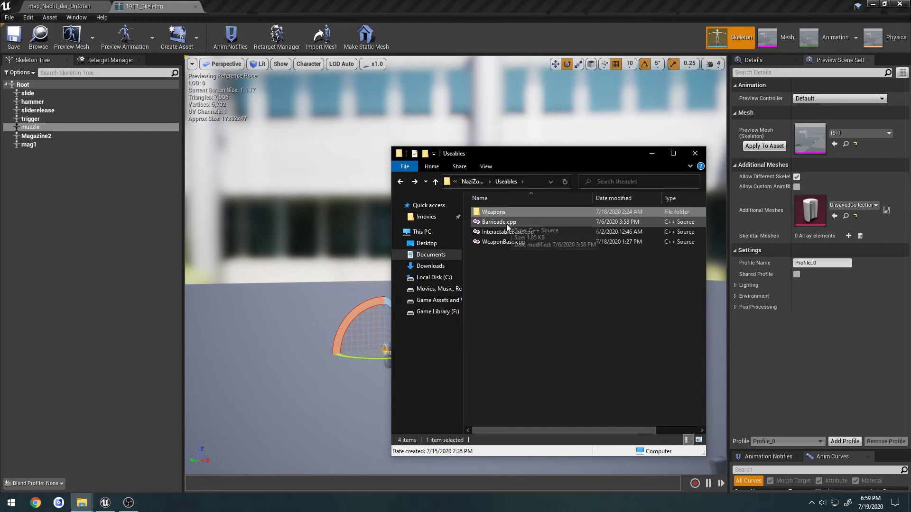
pyautogui.click(505, 243)
pyautogui.rightClick(505, 245)
pyautogui.click(565, 274)
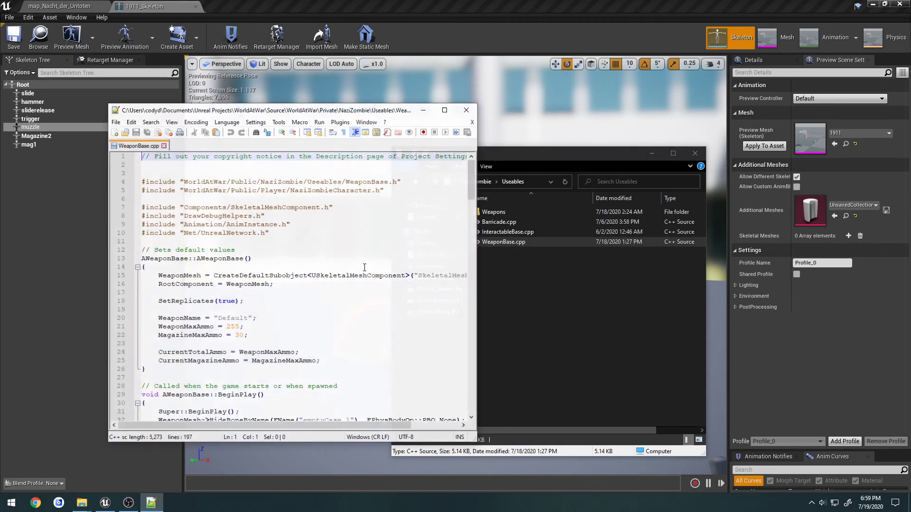
# - Look up the socket name that PerformLineTrace uses in WeaponBase.cpp, and close the file
pyautogui.scroll(-2, 364, 266)
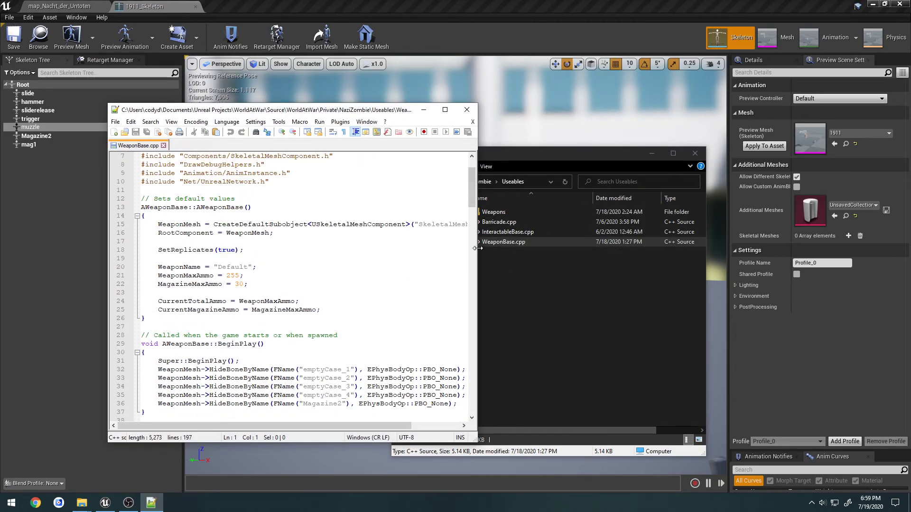
pyautogui.moveTo(477, 249); pyautogui.dragTo(673, 251)
pyautogui.scroll(-7, 477, 256)
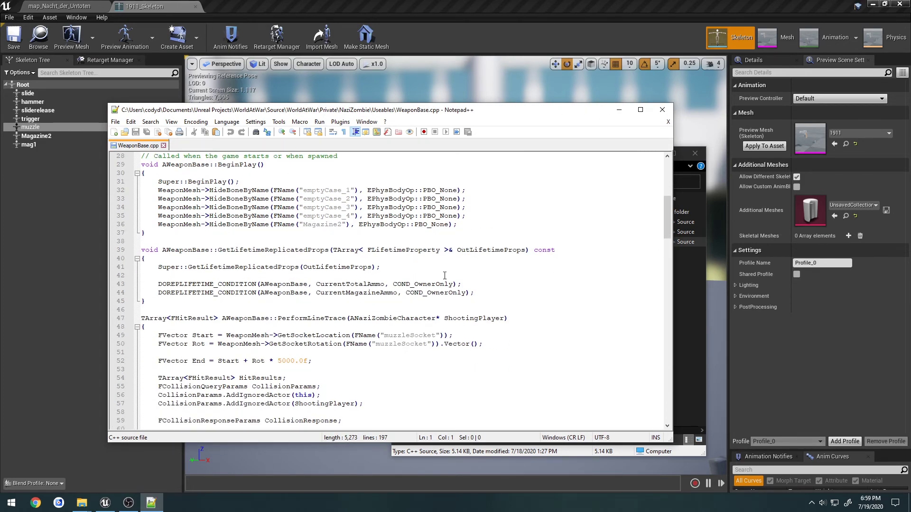
pyautogui.click(415, 335)
pyautogui.click(668, 121)
pyautogui.click(662, 110)
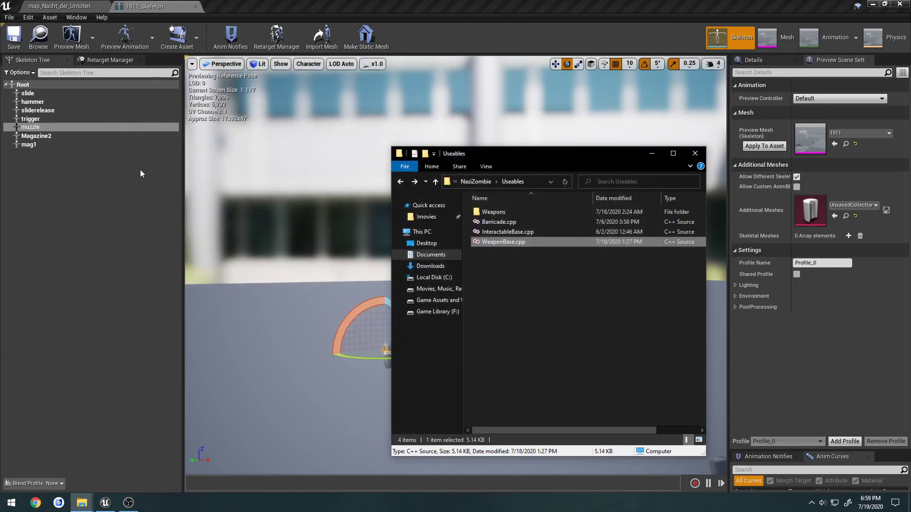
# - Back in Unreal Editor, add a socket named muzzleSocket to the 1911 skeleton's muzzle bone, save the skeleton and close it
pyautogui.click(39, 128)
pyautogui.rightClick(36, 126)
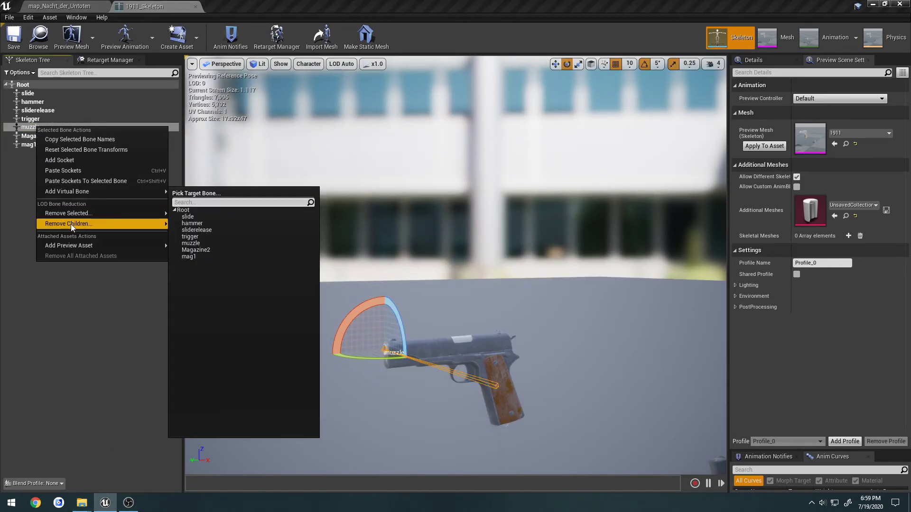
pyautogui.click(73, 160)
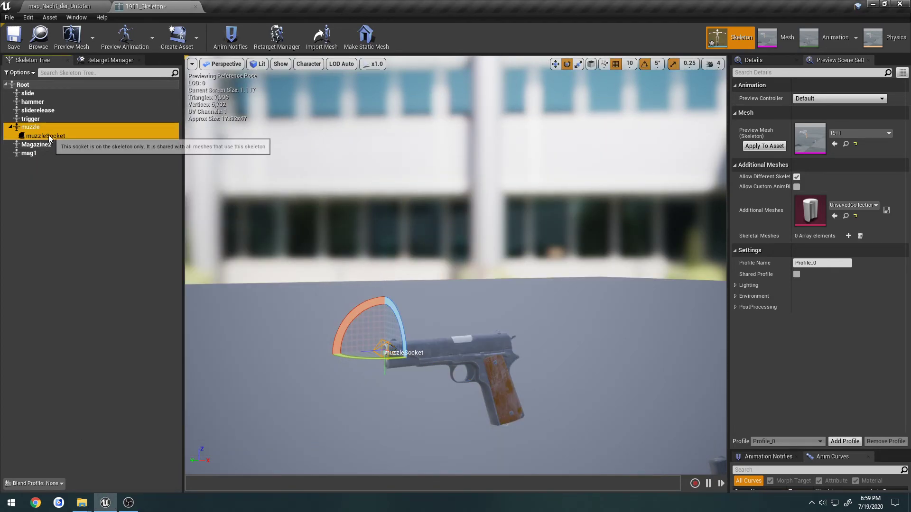
pyautogui.press('Return')
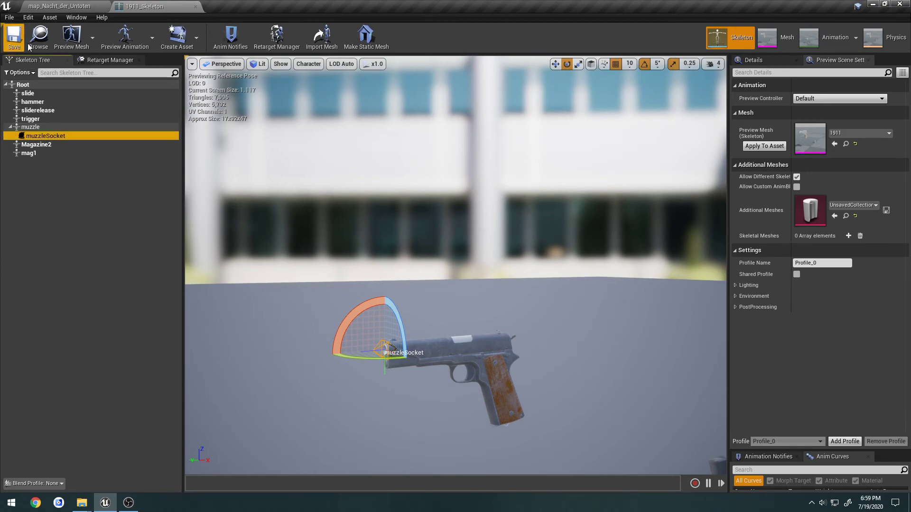
pyautogui.click(196, 7)
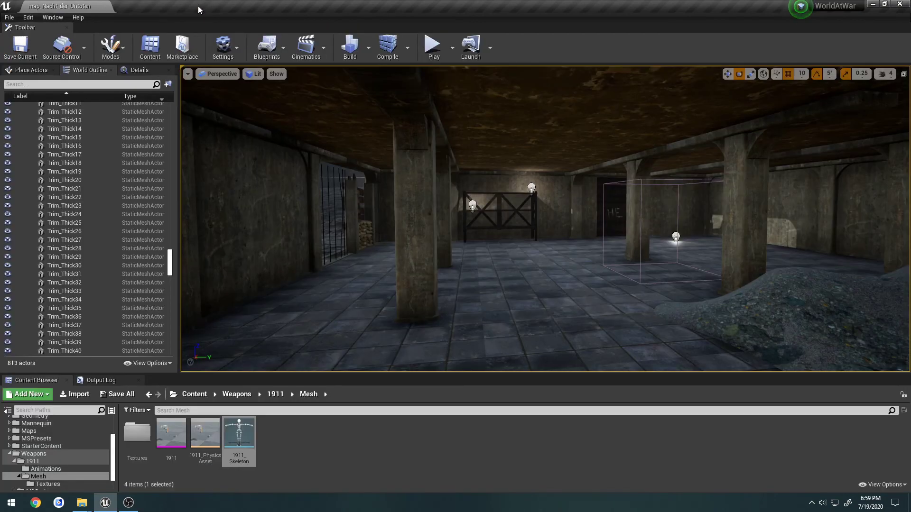
# - Open the M1_Carbine_Skeleton asset from the Weapons/M1Carbine/Mesh folder
pyautogui.click(235, 394)
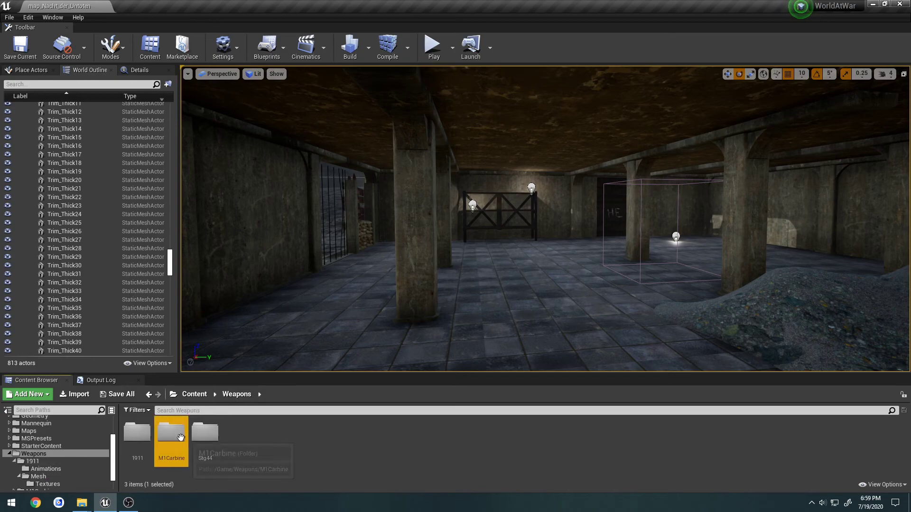
pyautogui.doubleClick(172, 434)
pyautogui.doubleClick(172, 434)
pyautogui.doubleClick(239, 439)
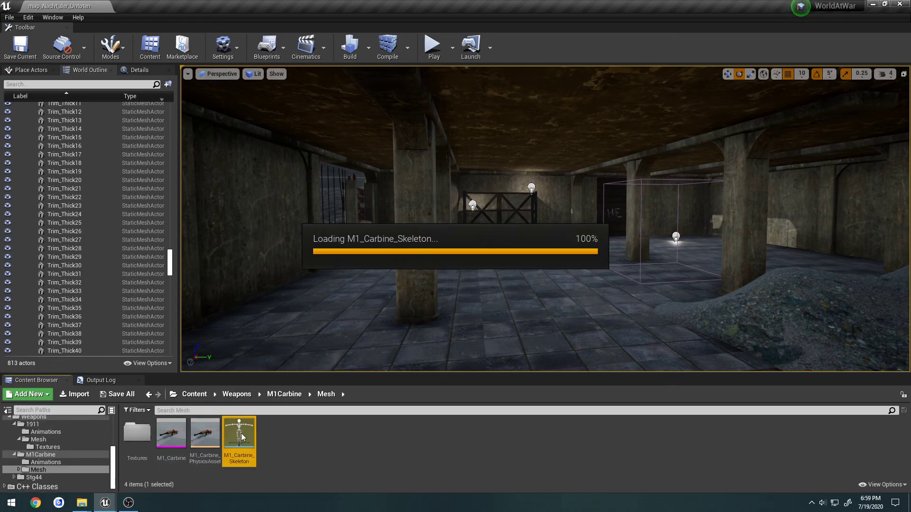
# - Add a socket named muzzleSocket to the M1 Carbine skeleton's b_muzzle bone, save the skeleton and close it
pyautogui.rightClick(38, 129)
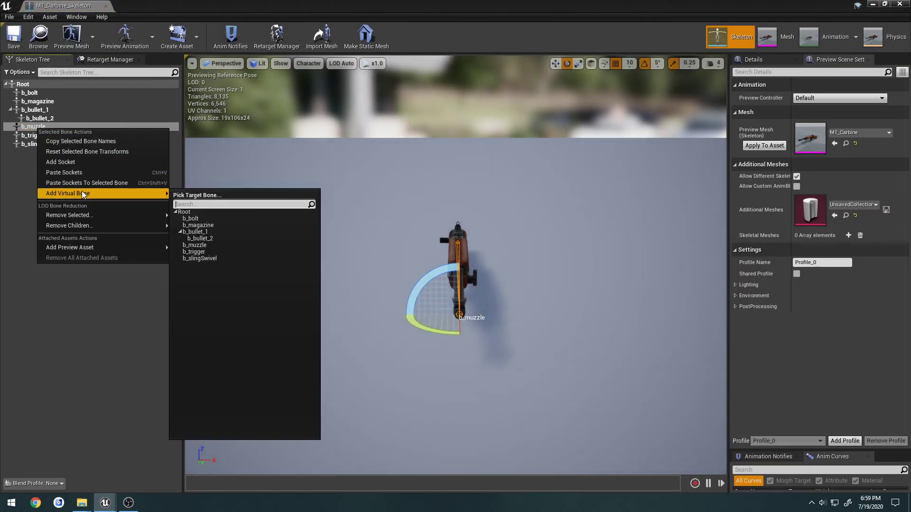
pyautogui.click(72, 163)
pyautogui.doubleClick(46, 137)
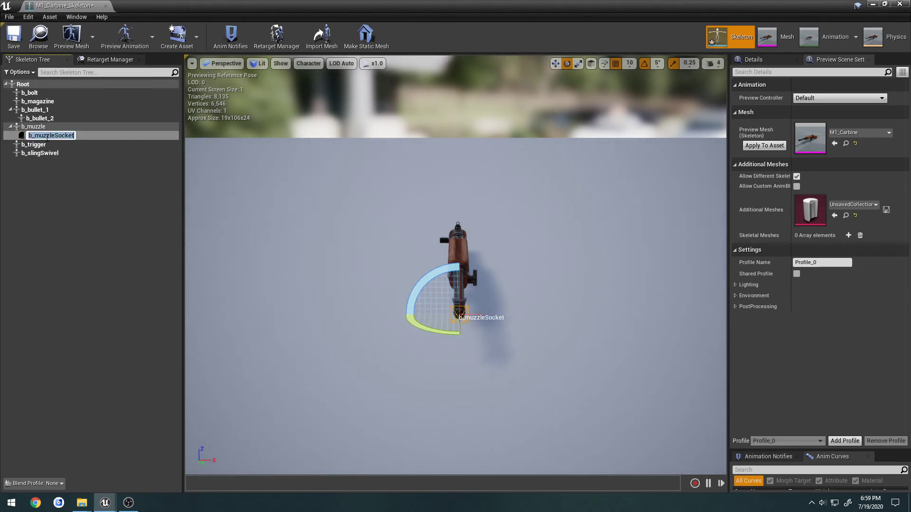
pyautogui.press('Home')
pyautogui.press('Delete')
pyautogui.press('Delete')
pyautogui.press('Return')
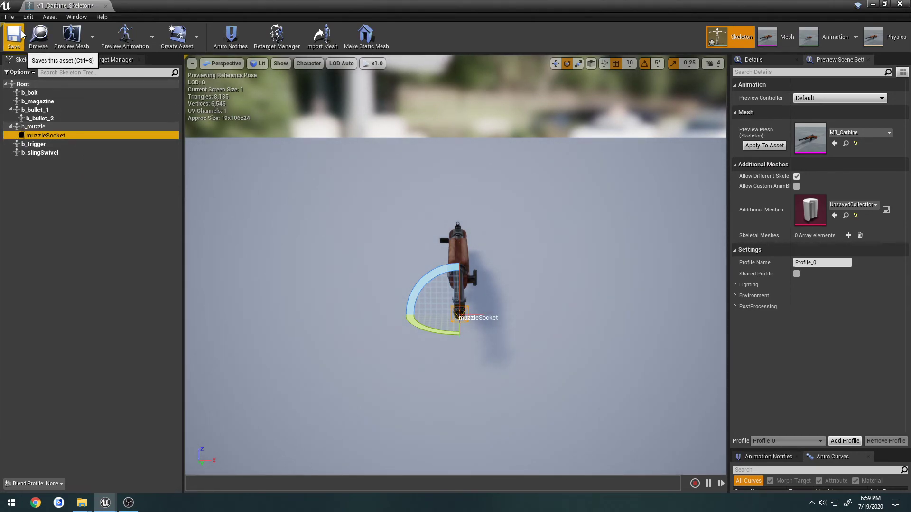
pyautogui.click(105, 6)
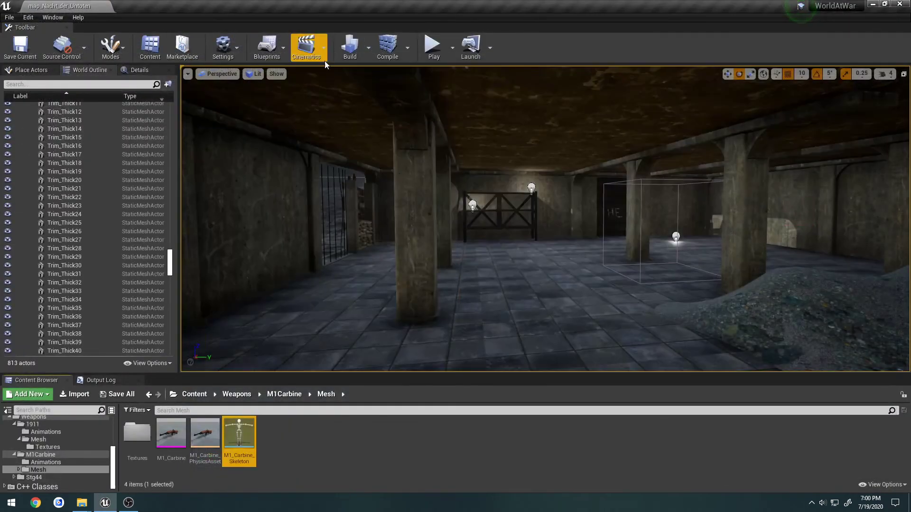
# - Play the level, fire several shots with the Colt 1911 to check the line traces from its muzzle, and end the session
pyautogui.click(433, 47)
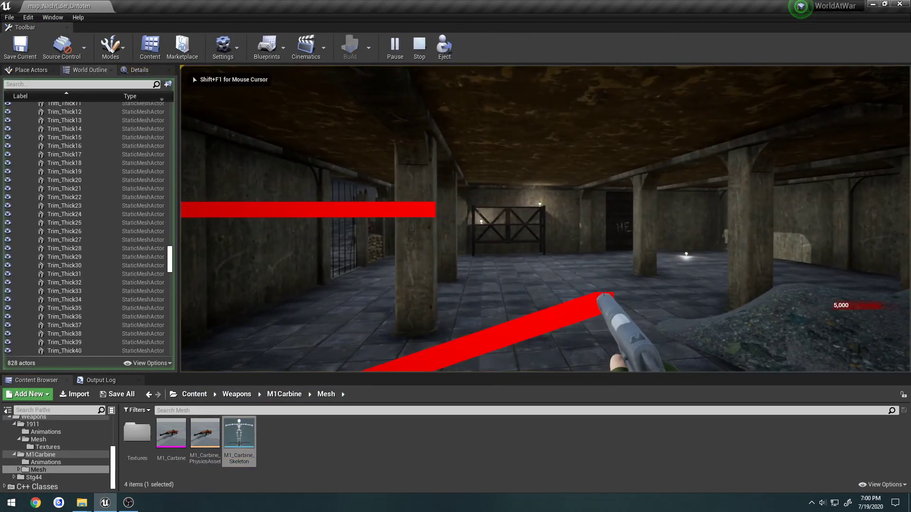
pyautogui.click(545, 219)
pyautogui.click(545, 219)
pyautogui.click(546, 219)
pyautogui.click(545, 219)
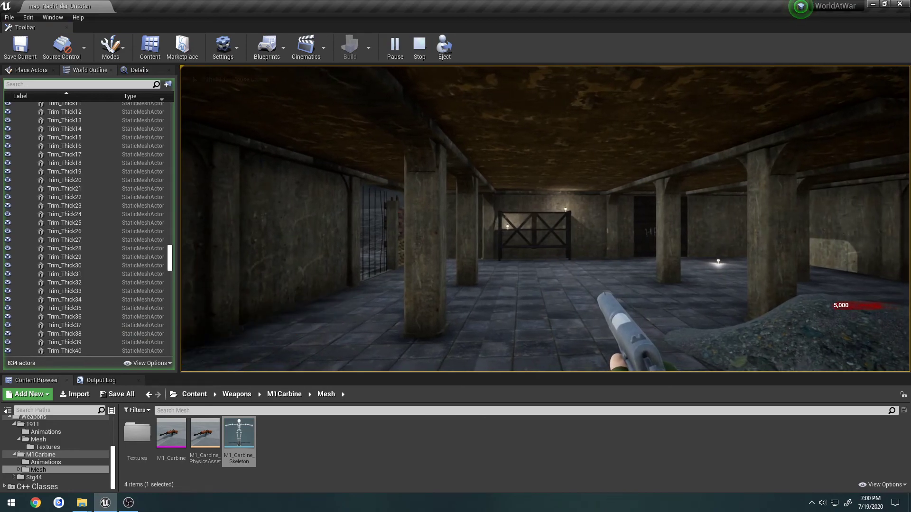
pyautogui.press('Escape')
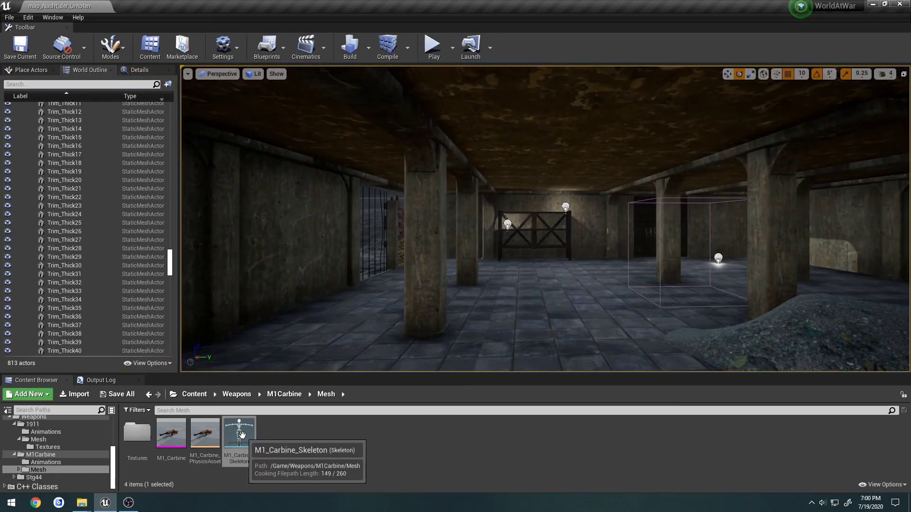
# - Open the M1_Carbine_Skeleton asset and the 1911_Skeleton asset from the Weapons/1911/Mesh folder
pyautogui.doubleClick(242, 434)
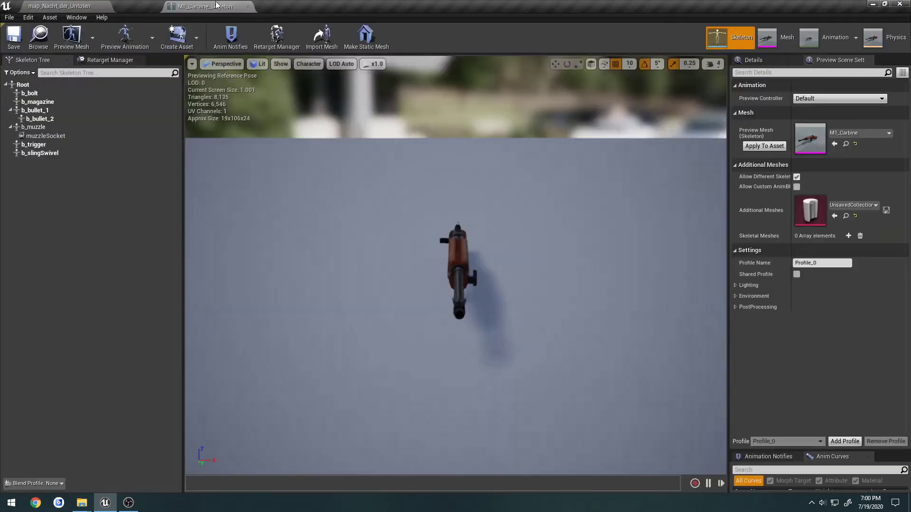
pyautogui.click(76, 5)
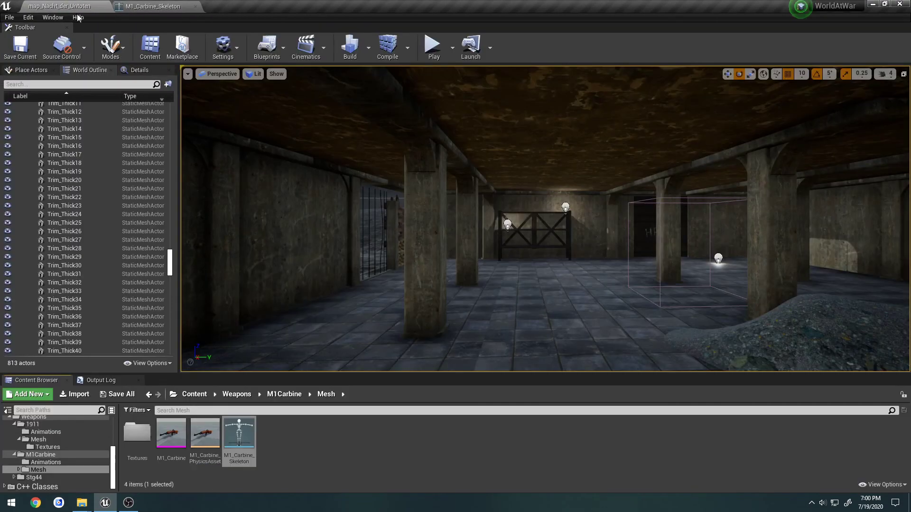
pyautogui.click(236, 394)
pyautogui.doubleClick(137, 433)
pyautogui.doubleClick(171, 434)
pyautogui.click(244, 435)
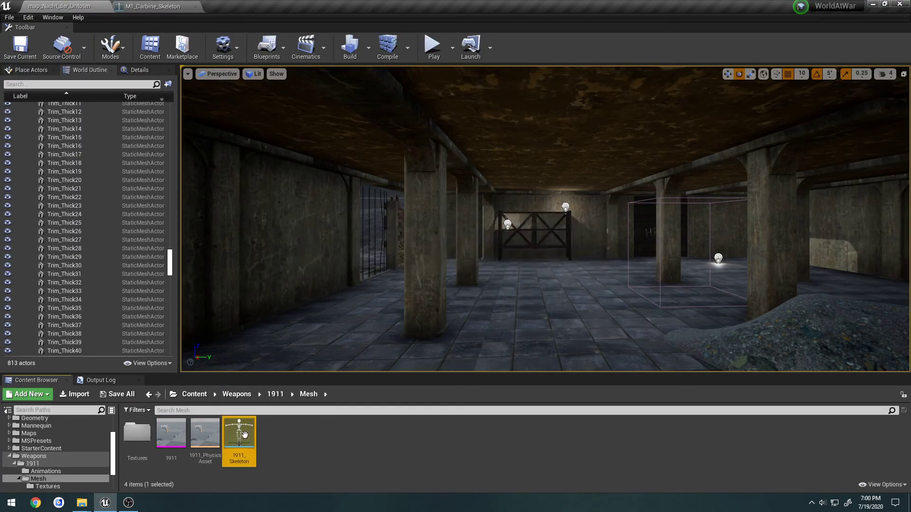
pyautogui.doubleClick(244, 435)
# - Rotate the 1911 skeleton's muzzleSocket by 90 degrees around the vertical axis, save the skeleton and close it
pyautogui.click(84, 138)
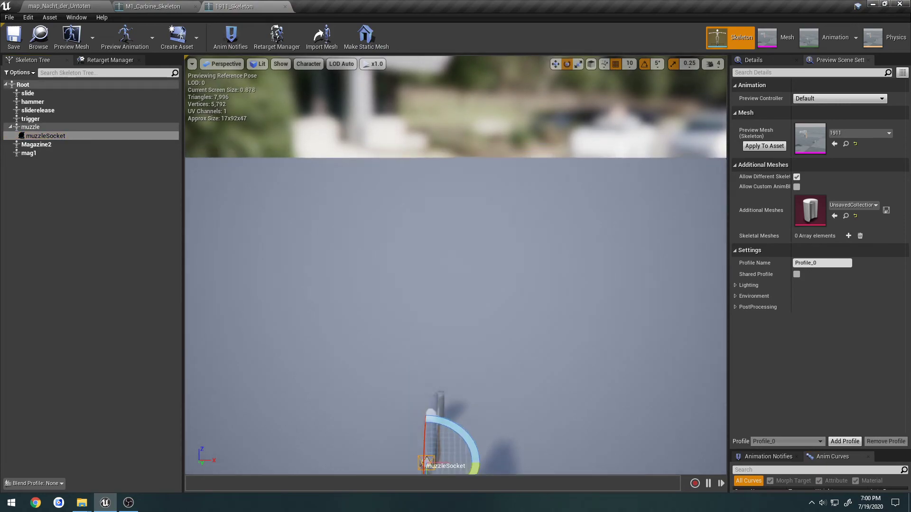
pyautogui.moveTo(465, 269); pyautogui.dragTo(466, 322, button='right')
pyautogui.moveTo(469, 207); pyautogui.dragTo(471, 209)
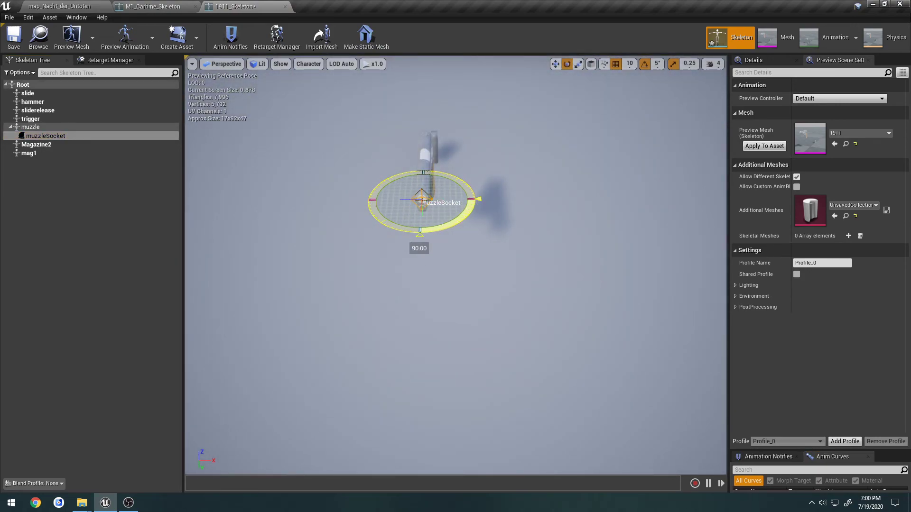
pyautogui.moveTo(471, 209); pyautogui.dragTo(463, 213)
pyautogui.click(319, 173)
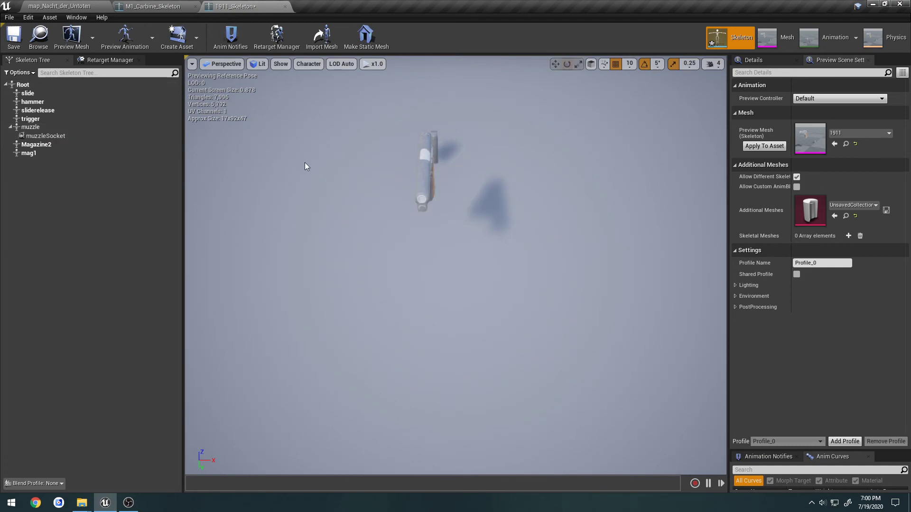
pyautogui.click(13, 37)
pyautogui.click(285, 7)
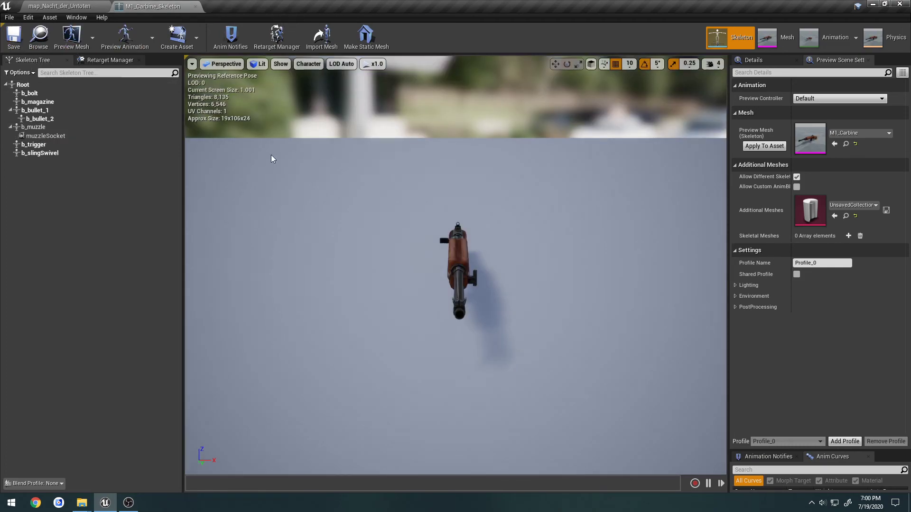
# - Rotate the M1 Carbine skeleton's muzzleSocket by 90 degrees around the vertical axis and close the skeleton
pyautogui.click(46, 135)
pyautogui.press('f')
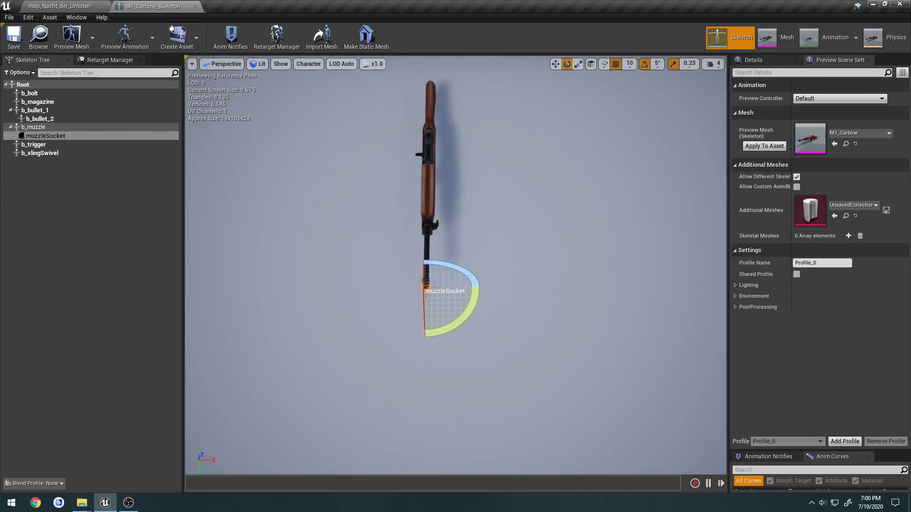
pyautogui.moveTo(469, 302); pyautogui.dragTo(482, 289)
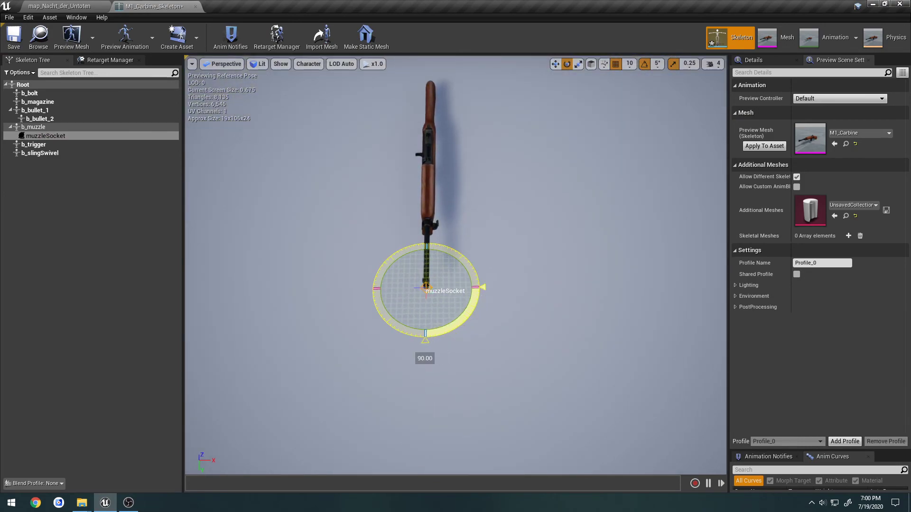
pyautogui.click(195, 6)
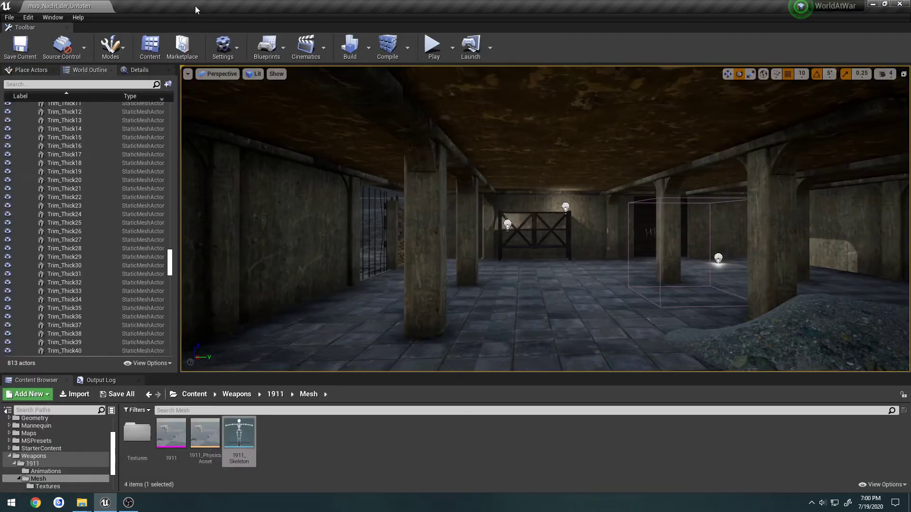
# - Play the level, fire the Colt 1911 while moving and aiming to check its line traces, and end the session
pyautogui.click(433, 44)
pyautogui.click(545, 219)
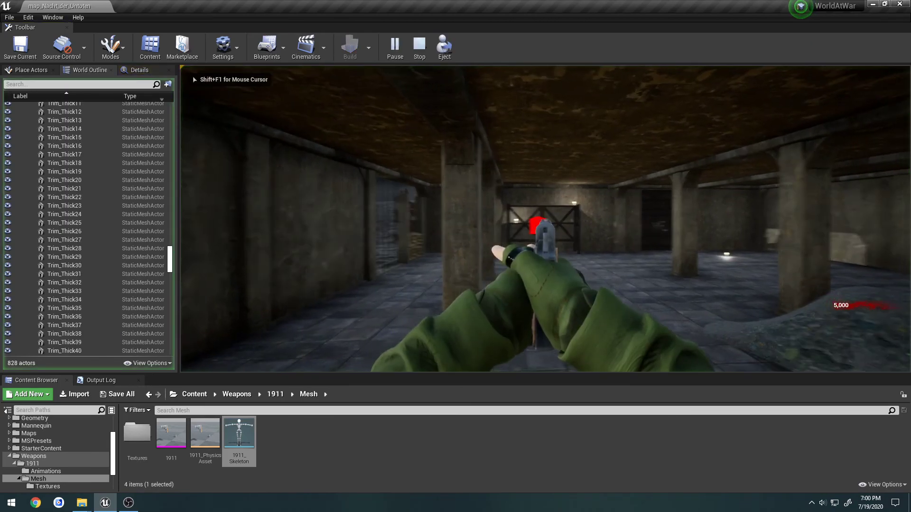
pyautogui.click(545, 219)
pyautogui.click(545, 219)
pyautogui.press('d')
pyautogui.press('w')
pyautogui.press('a')
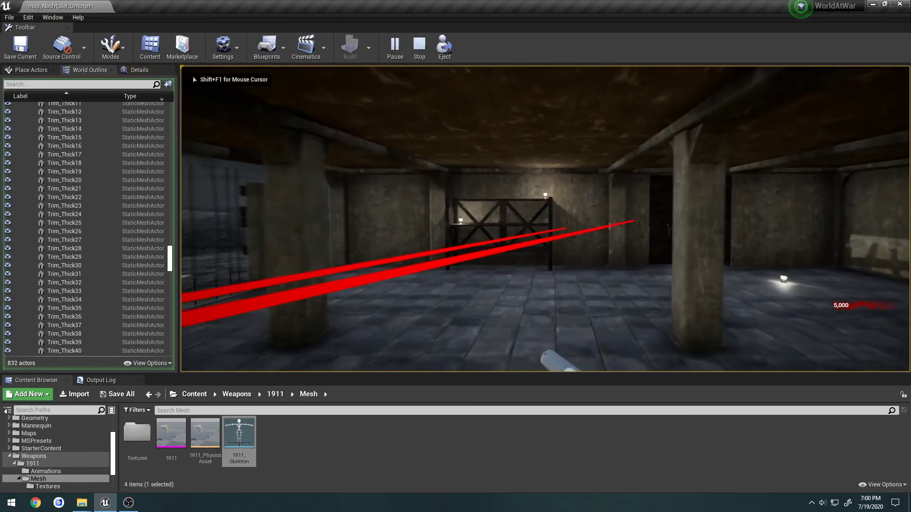
pyautogui.press('s')
pyautogui.rightClick(545, 220)
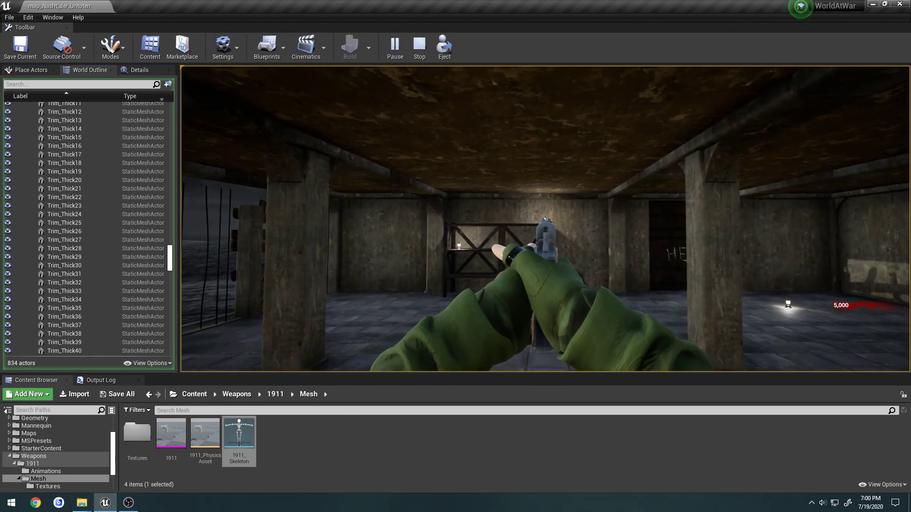
pyautogui.click(545, 219)
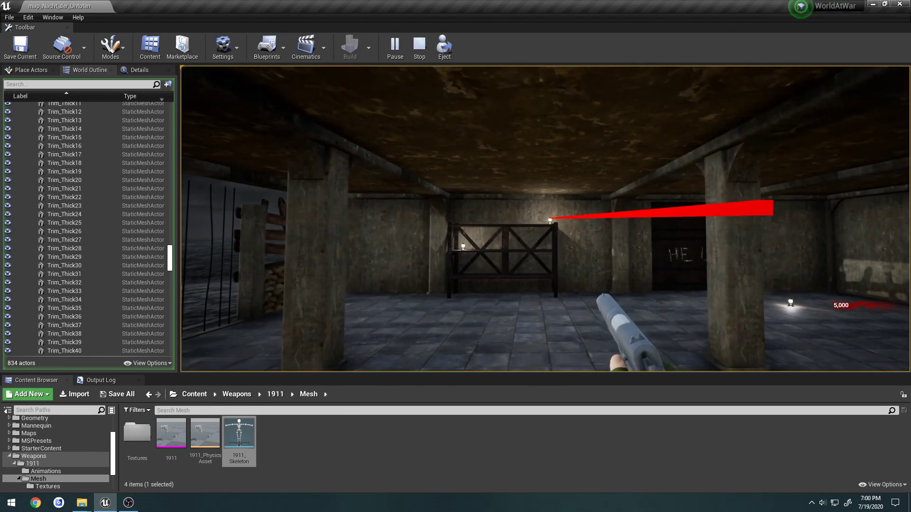
pyautogui.press('F11')
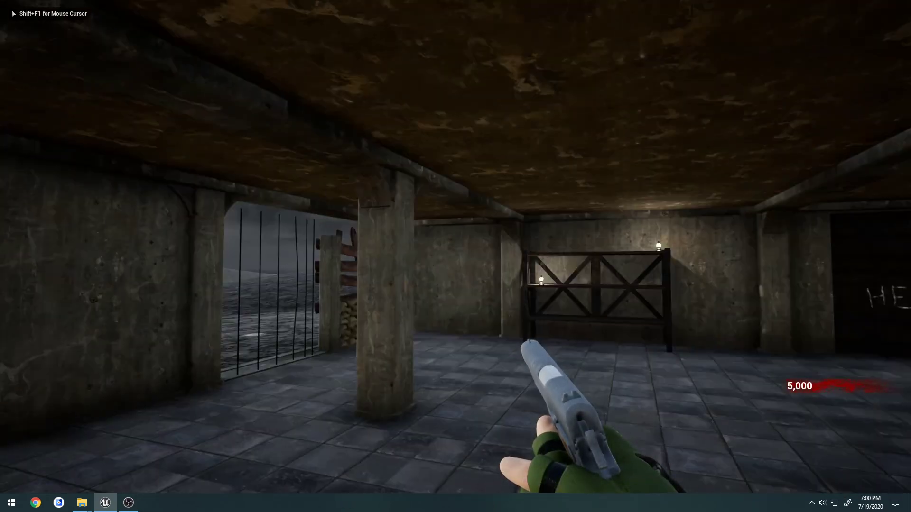
pyautogui.press('Escape')
pyautogui.press('F11')
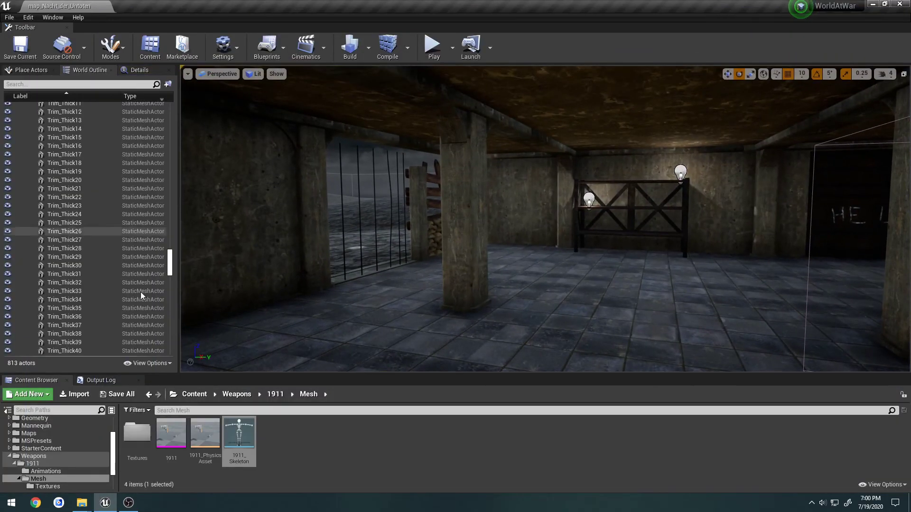
# - In the BP_NaziZombieCharacter blueprint, set Starting Weapon Class to BP_M1Carbine, compile, and return to the level
pyautogui.scroll(5, 57, 450)
pyautogui.click(44, 430)
pyautogui.doubleClick(173, 432)
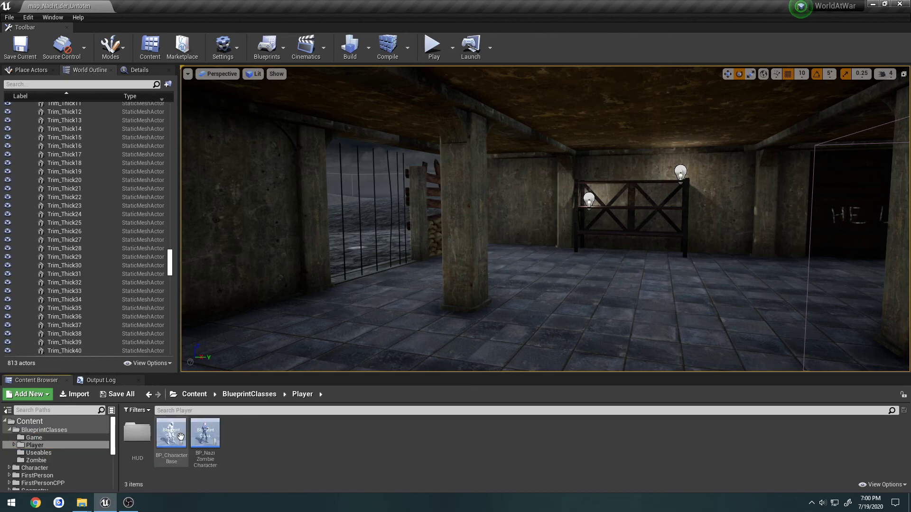
pyautogui.doubleClick(205, 433)
pyautogui.click(781, 252)
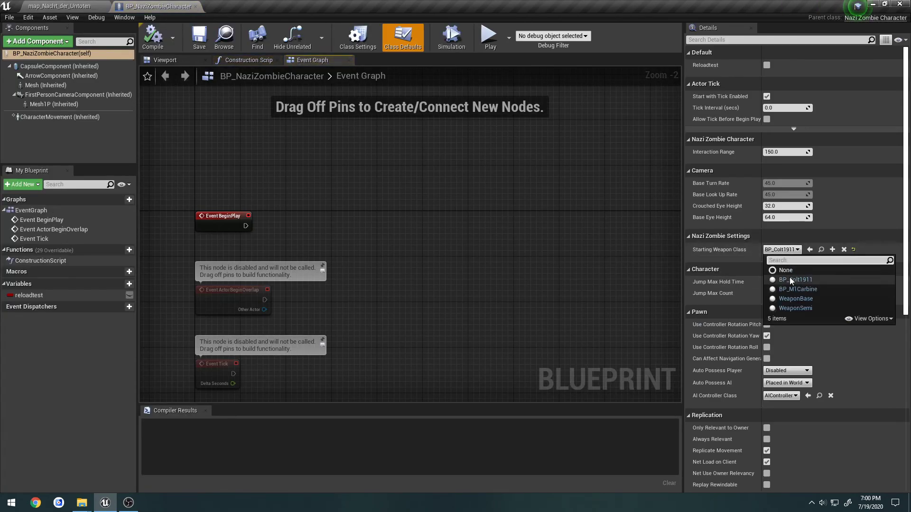
pyautogui.click(789, 277)
pyautogui.click(152, 44)
pyautogui.click(65, 7)
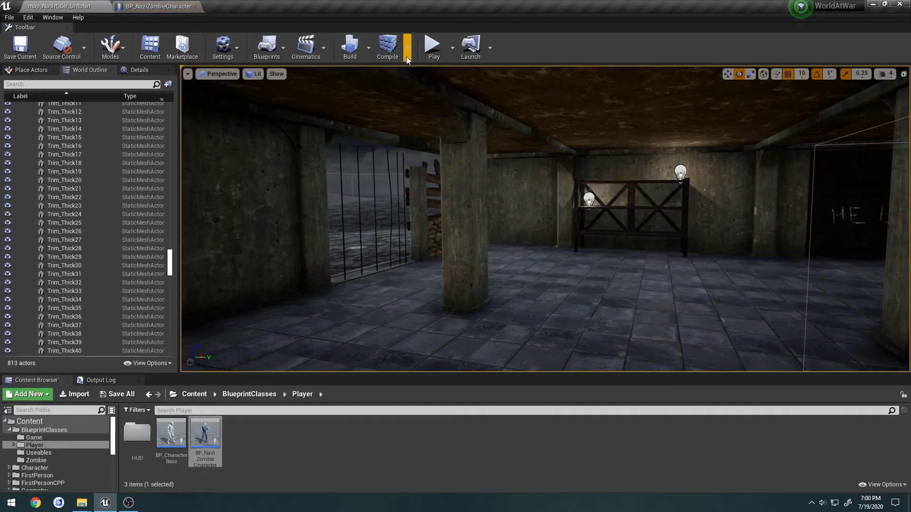
# - Play the level full screen and fire the M1 Carbine repeatedly down its sights to check the line traces
pyautogui.press('F11')
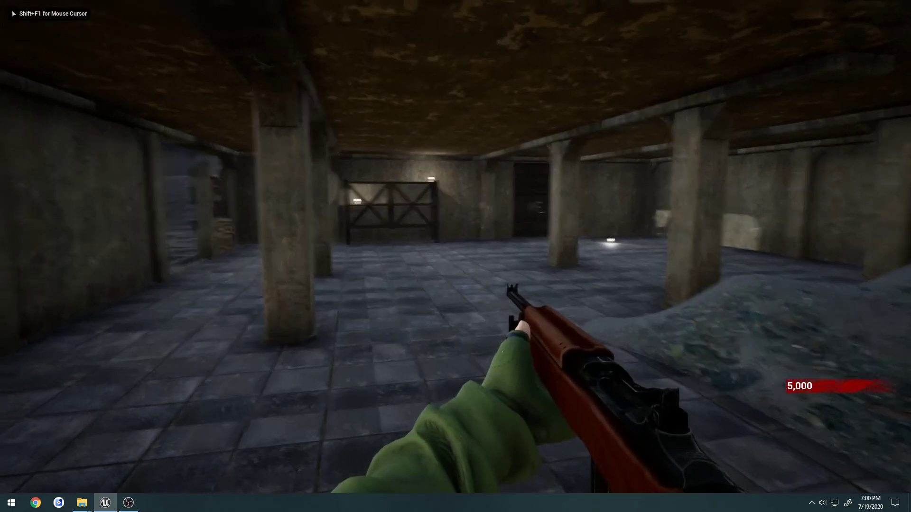
pyautogui.rightClick(455, 256)
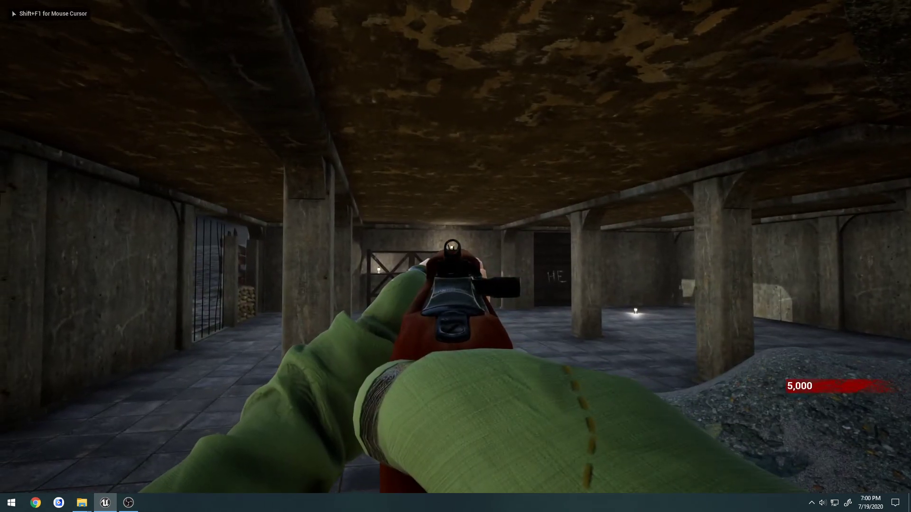
pyautogui.click(456, 256)
pyautogui.rightClick(455, 256)
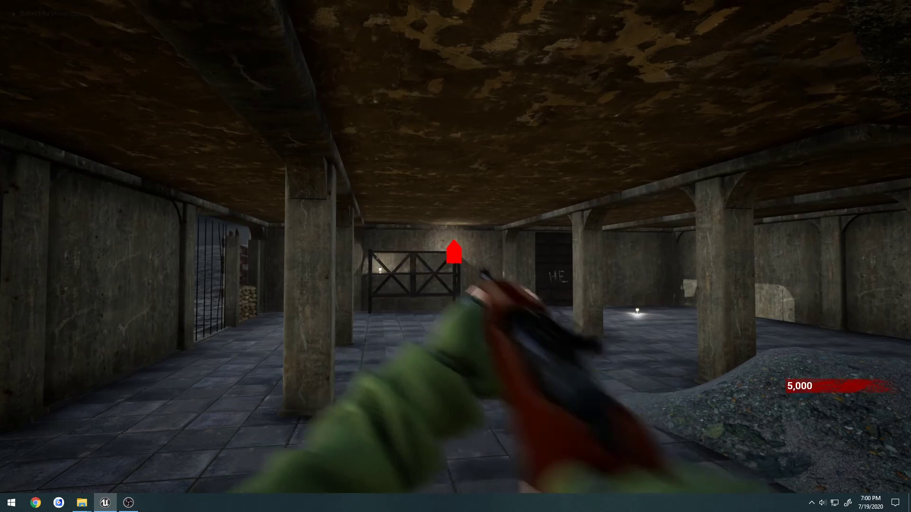
pyautogui.click(456, 257)
pyautogui.rightClick(456, 256)
pyautogui.click(455, 257)
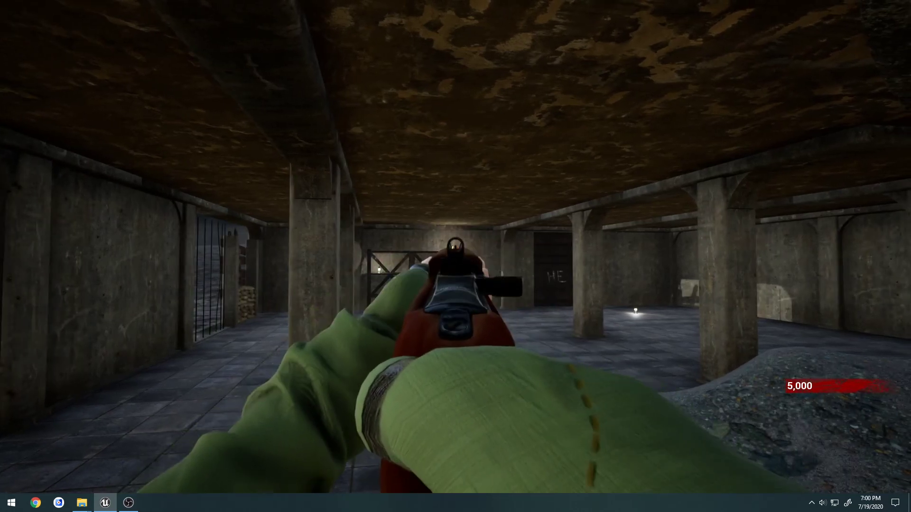
pyautogui.click(455, 257)
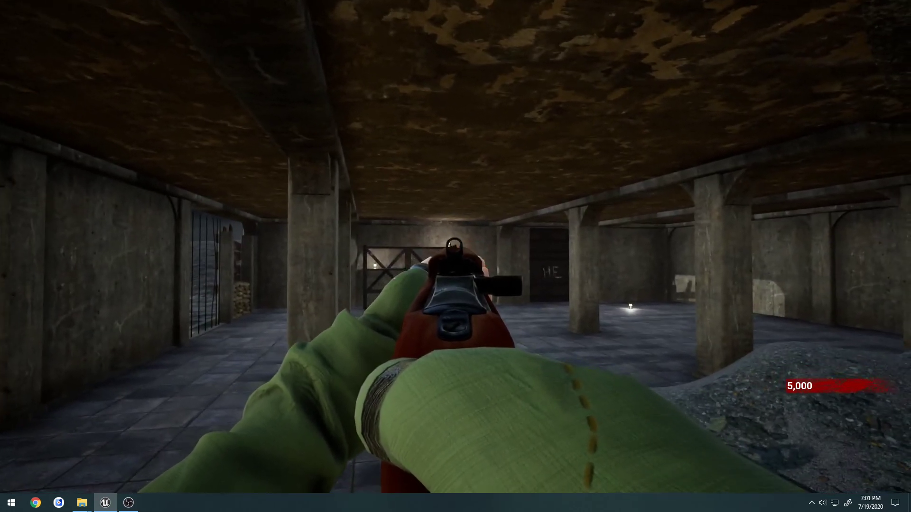
pyautogui.click(456, 257)
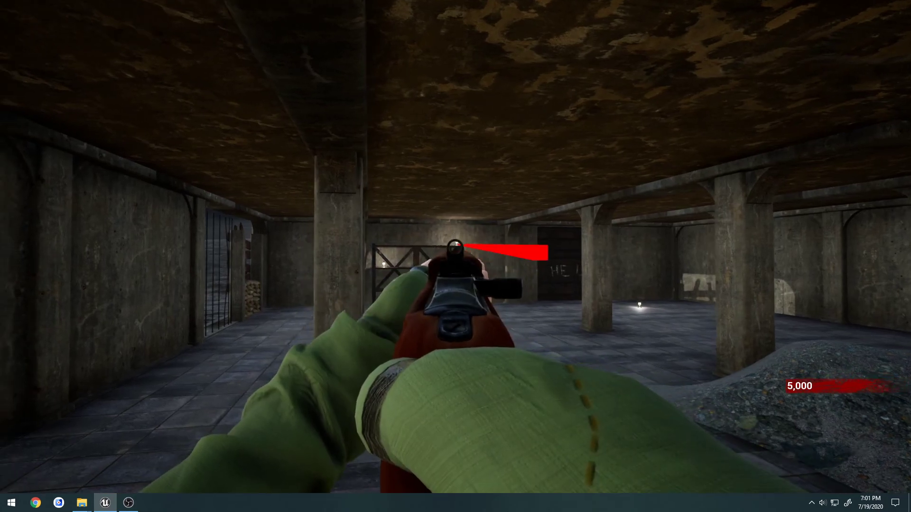
pyautogui.rightClick(455, 256)
# - Run to the barred and boarded windows, test aiming and firing the M1 Carbine outside, and end the session
pyautogui.hotkey('shift', 'w')
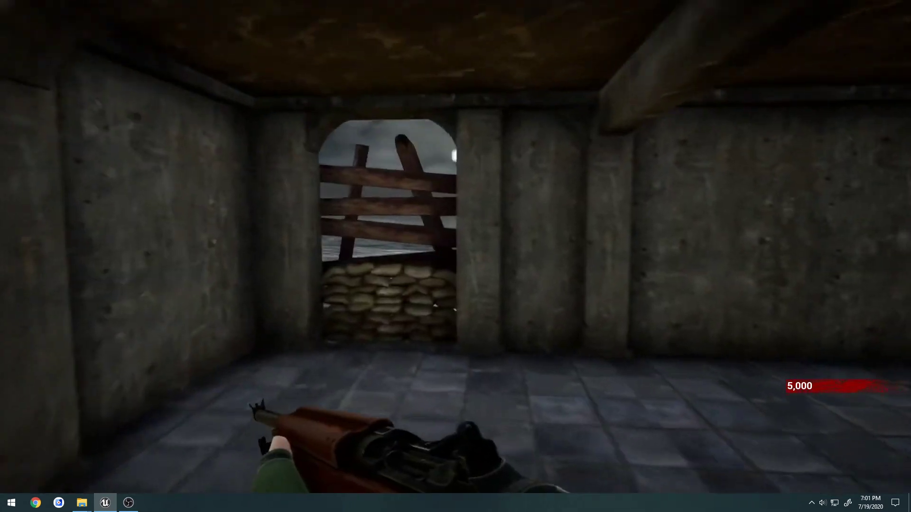
pyautogui.hotkey('shift', 'w')
pyautogui.press('w')
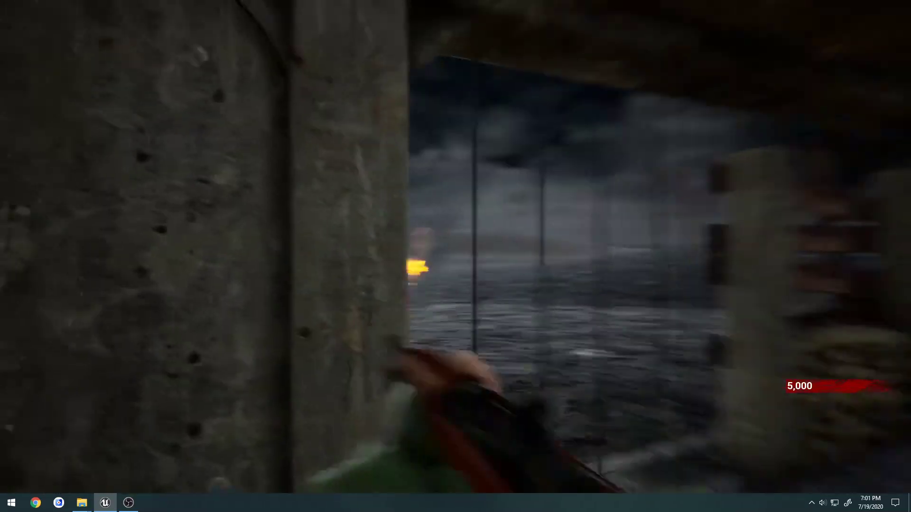
pyautogui.rightClick(456, 256)
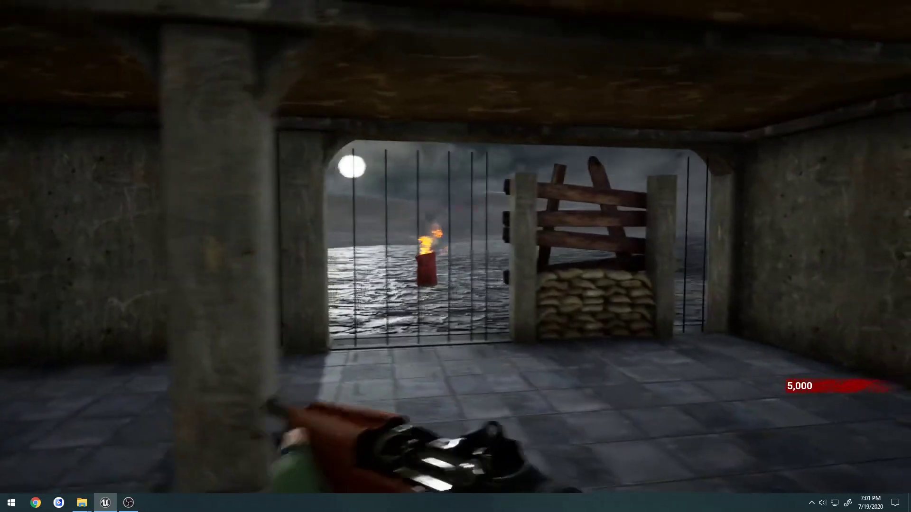
pyautogui.rightClick(455, 256)
pyautogui.rightClick(455, 257)
pyautogui.press('d')
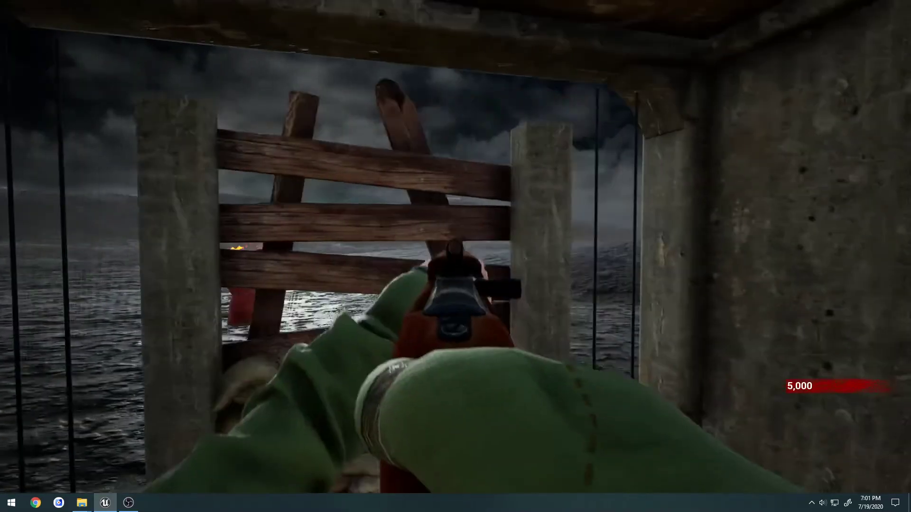
pyautogui.press('a')
pyautogui.press('d')
pyautogui.rightClick(455, 256)
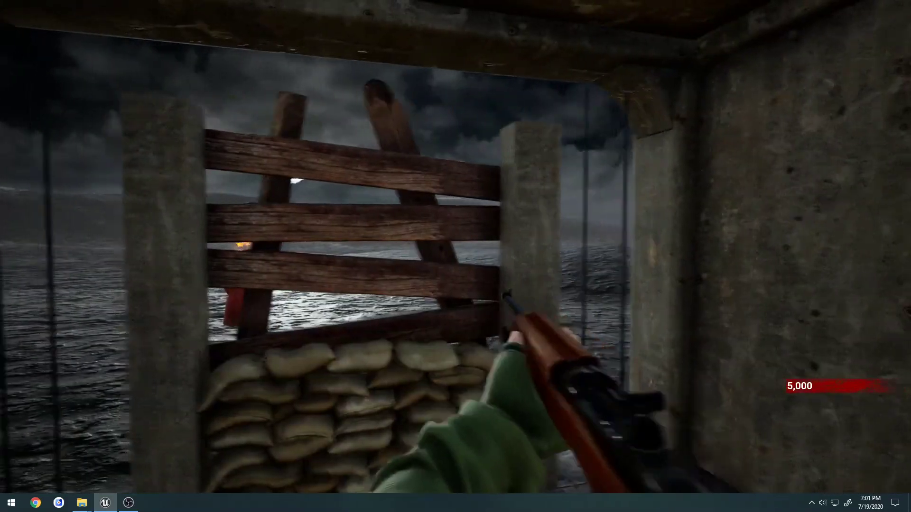
pyautogui.press('a')
pyautogui.rightClick(456, 256)
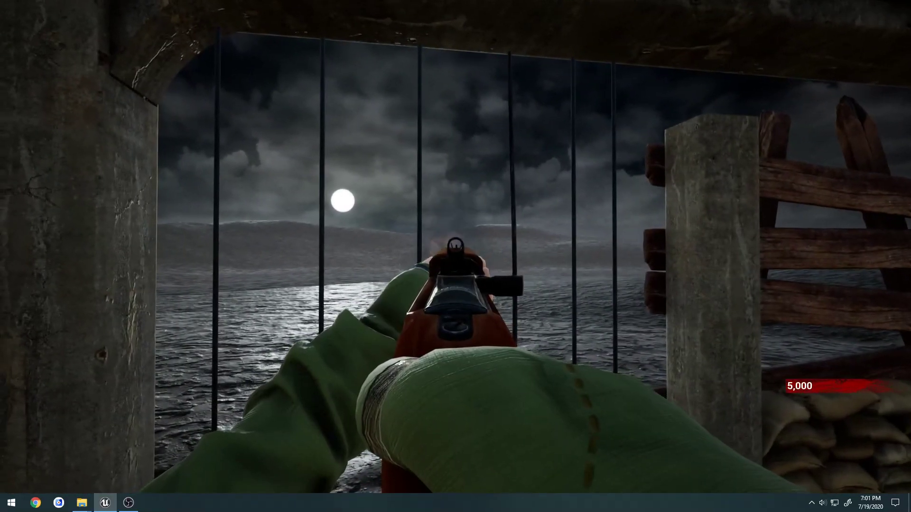
pyautogui.click(456, 256)
pyautogui.rightClick(455, 256)
pyautogui.press('d')
pyautogui.press('s')
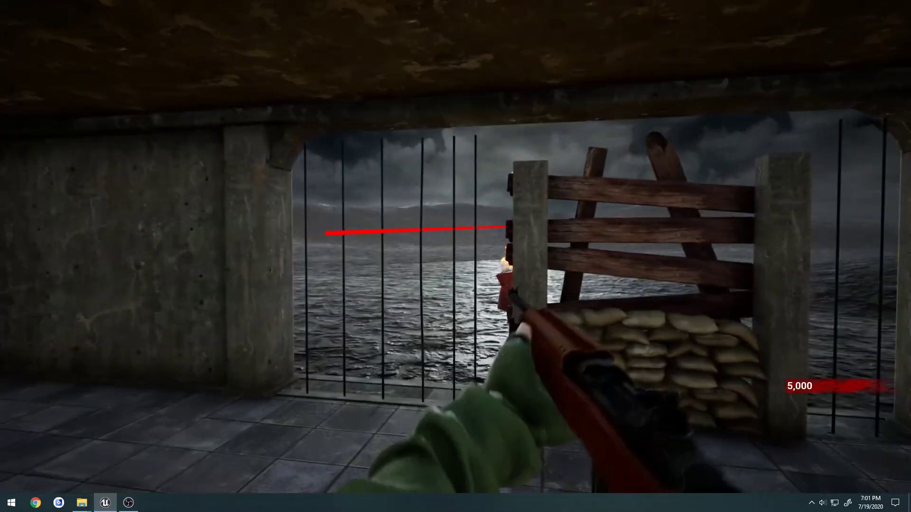
pyautogui.press('Escape')
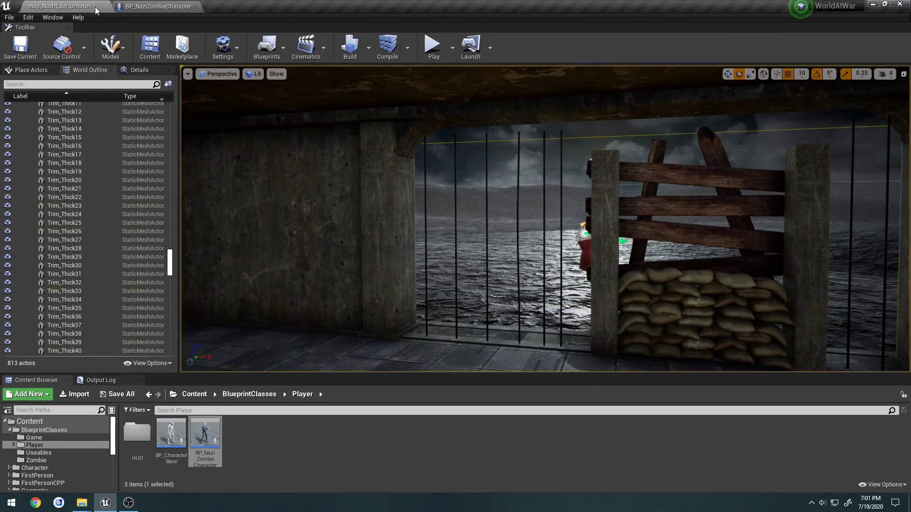
# - Save the changes and close the BP_NaziZombieCharacter blueprint
pyautogui.click(9, 17)
pyautogui.click(35, 99)
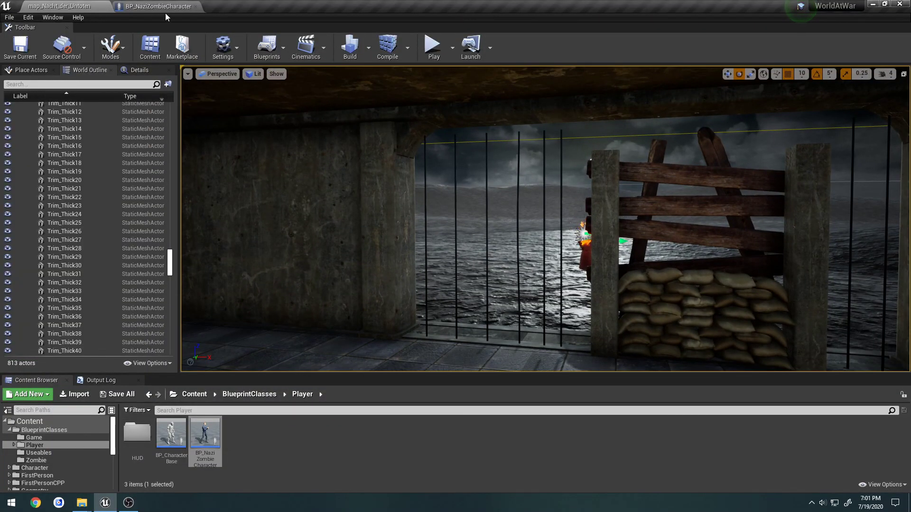
pyautogui.click(195, 6)
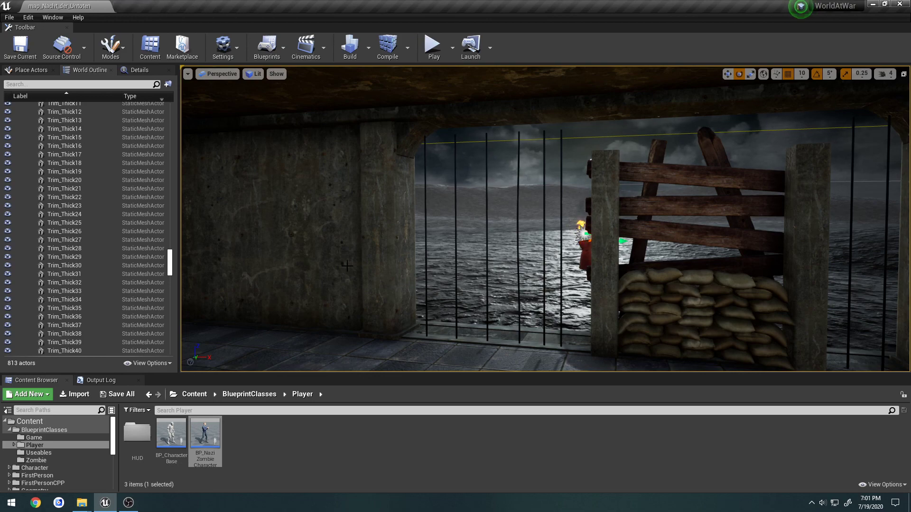